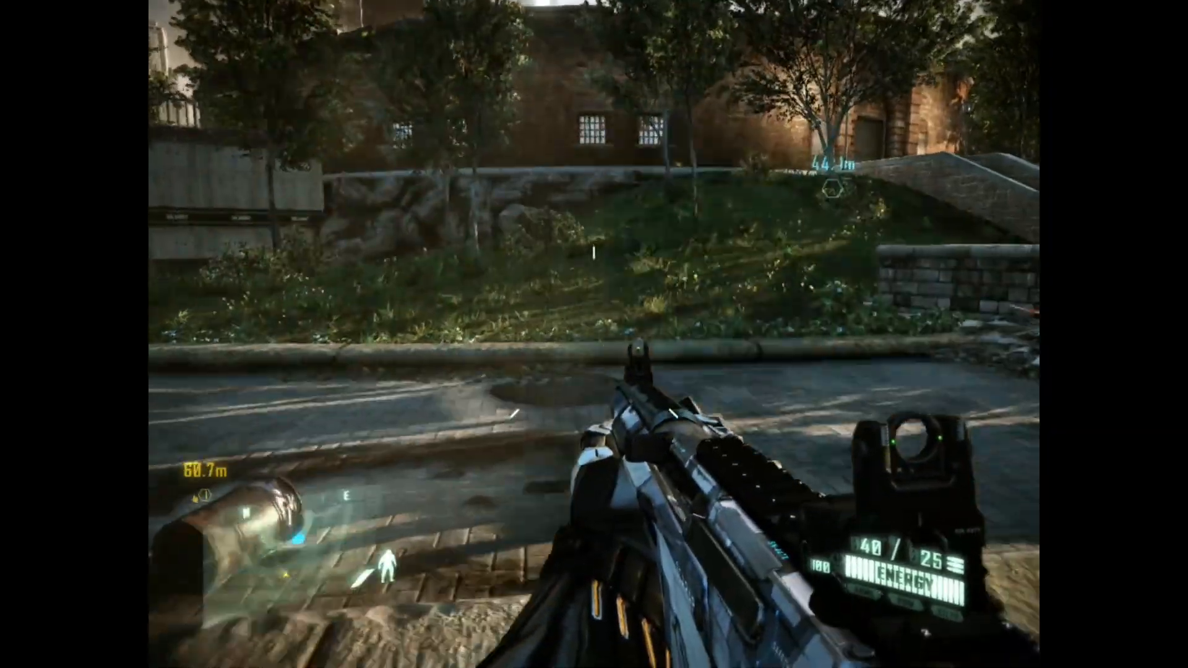
Step: Walk the player up the steps and through the doors into the dark storage rooms
{"action": "key", "text": "w"}
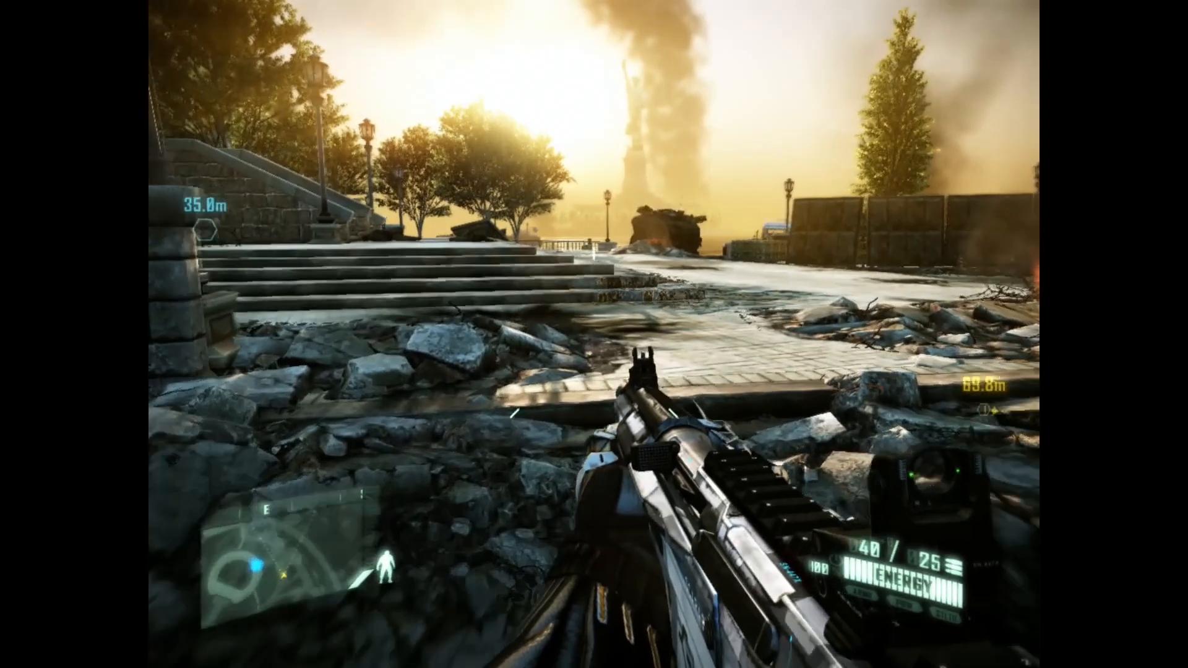
{"action": "key", "text": "w"}
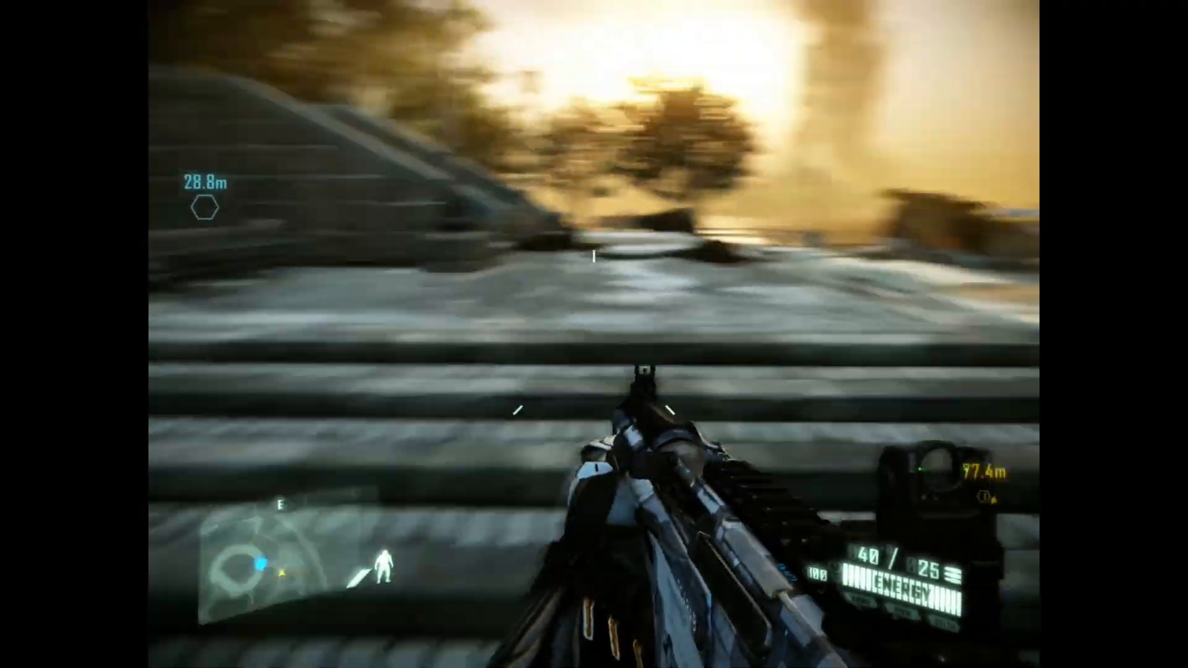
{"action": "key", "text": "w"}
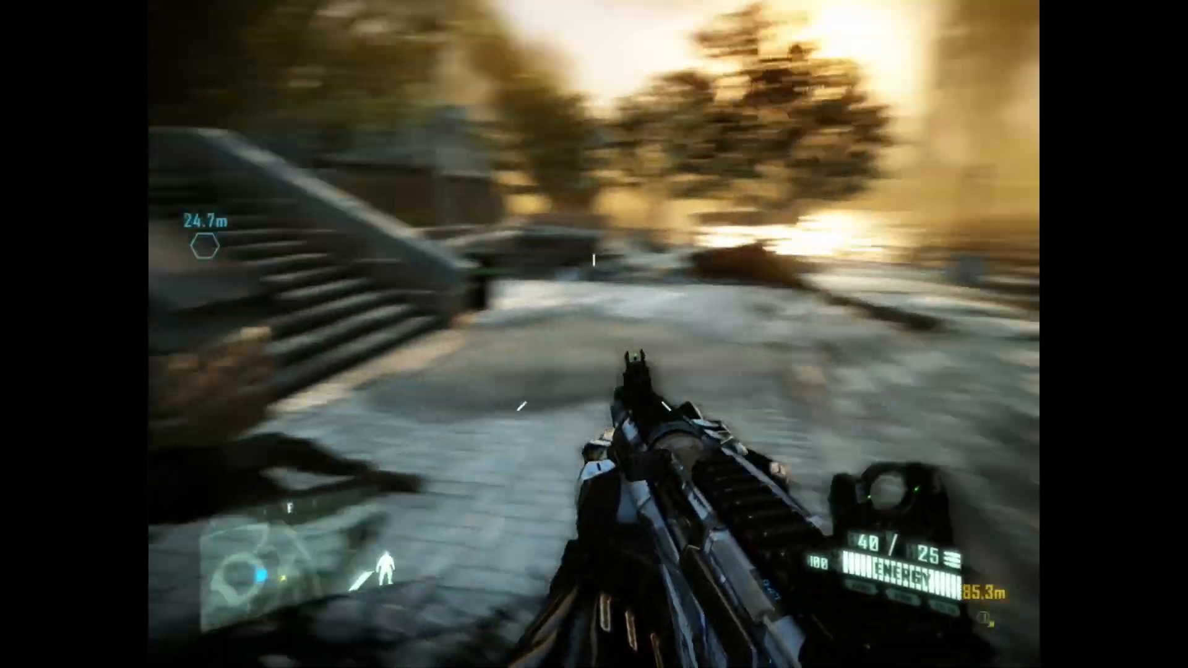
{"action": "key", "text": "w"}
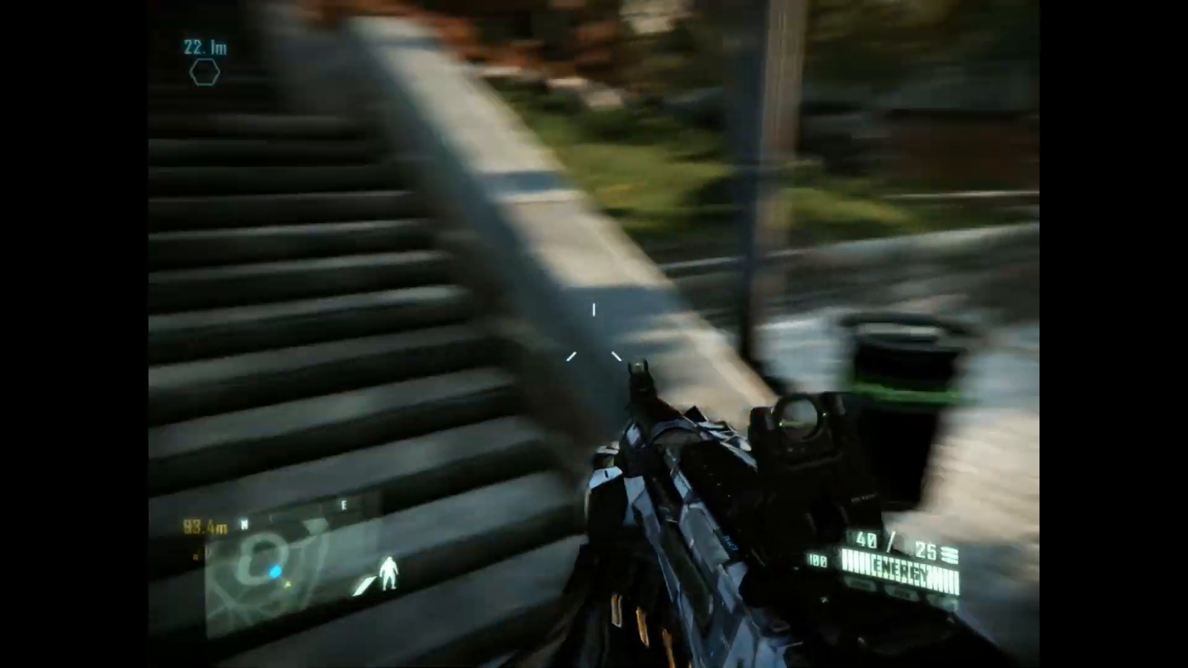
{"action": "key", "text": "w"}
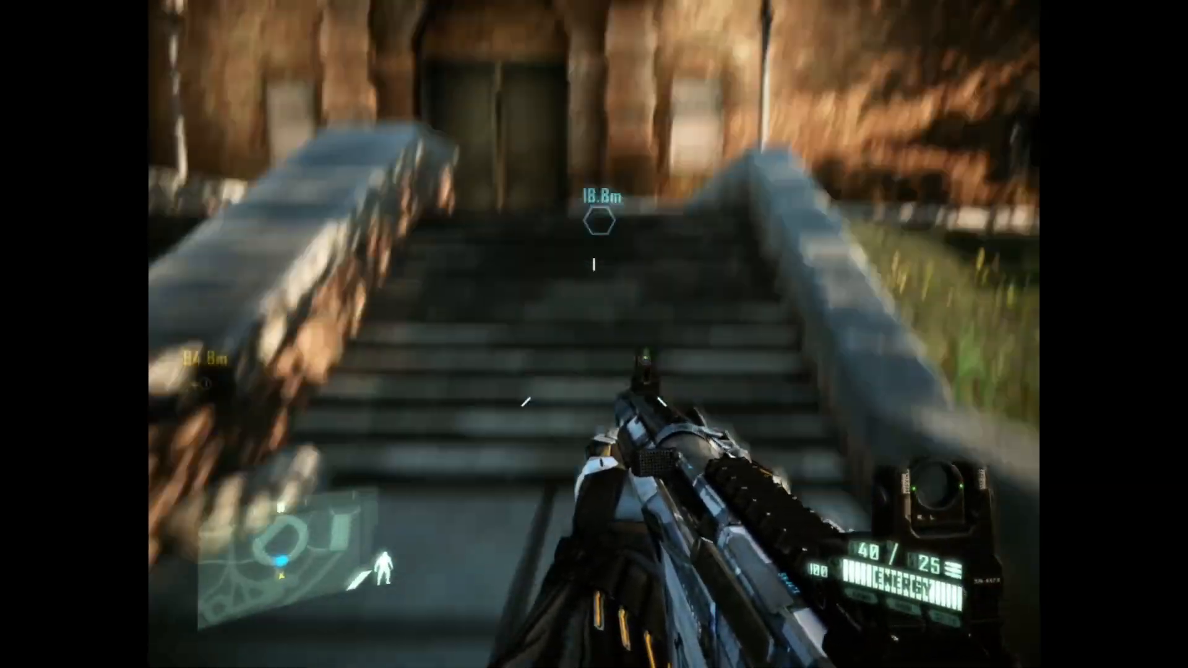
{"action": "key", "text": "w"}
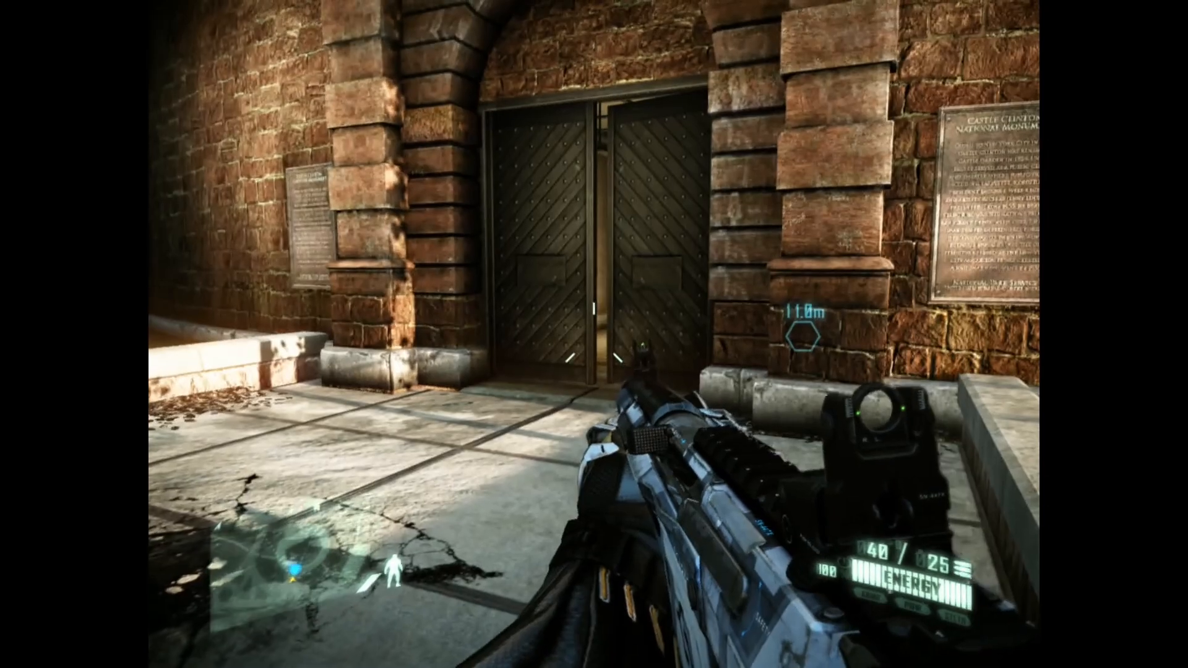
{"action": "key", "text": "w"}
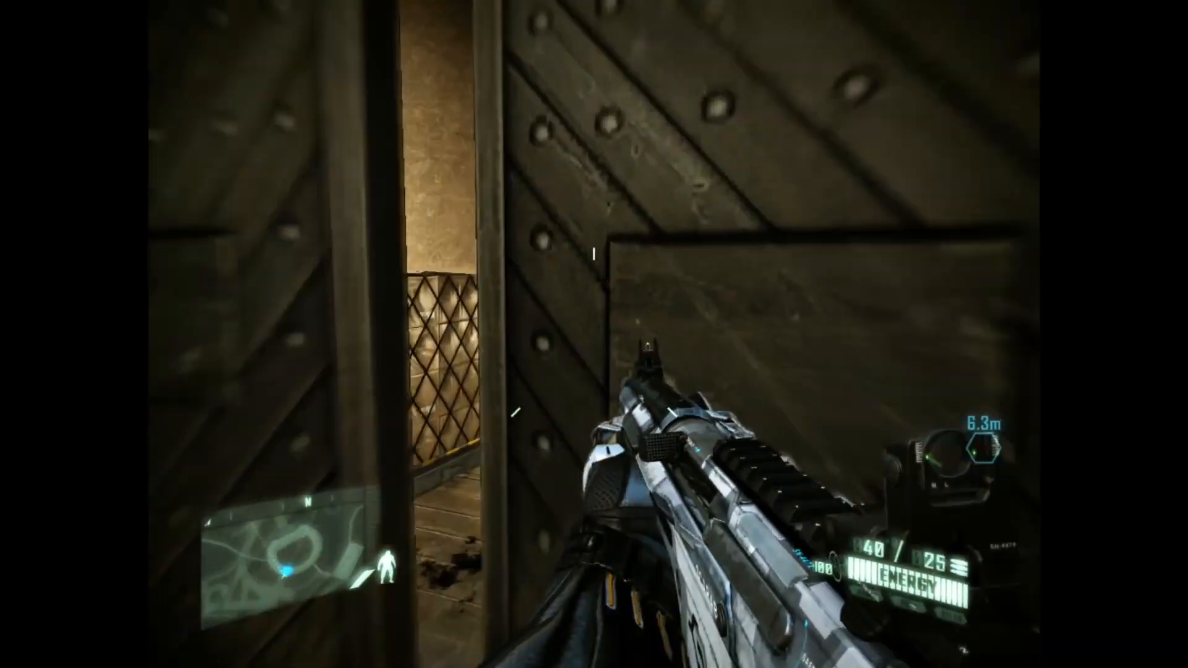
{"action": "key", "text": "w"}
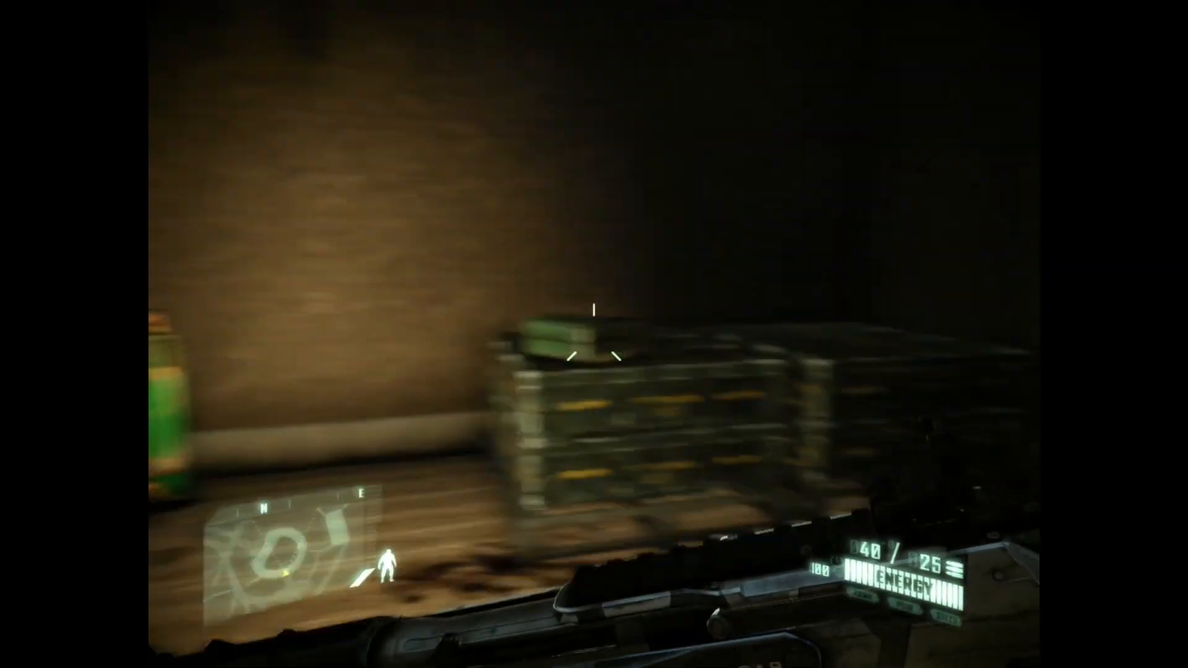
{"action": "key", "text": "w"}
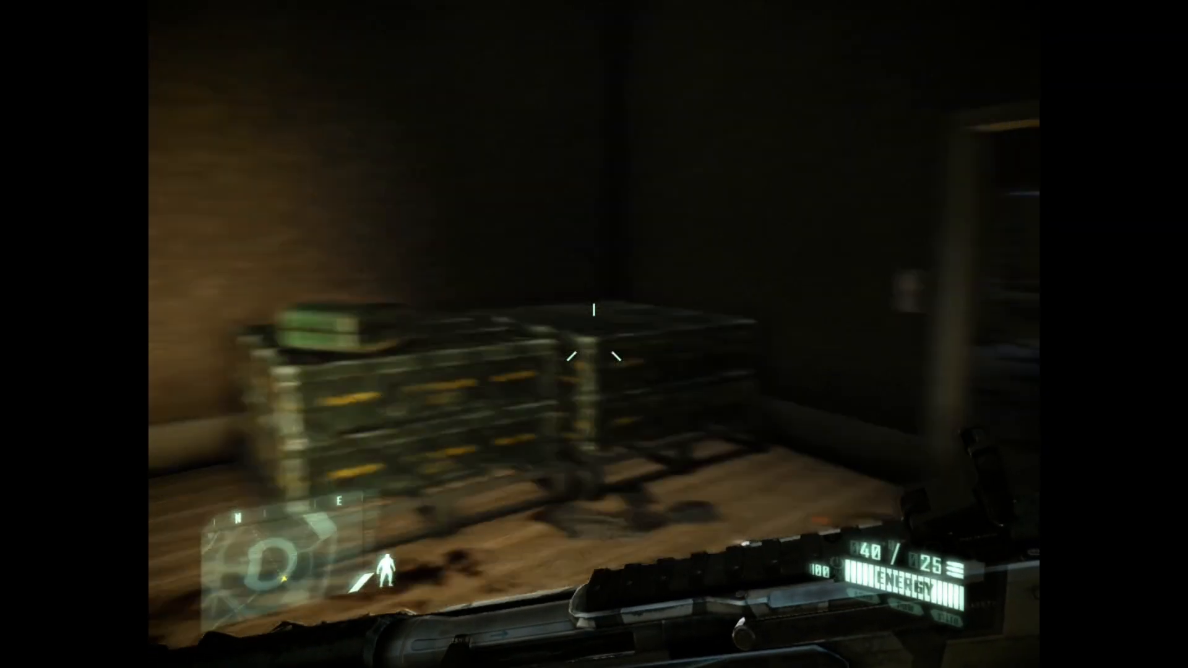
{"action": "key", "text": "w"}
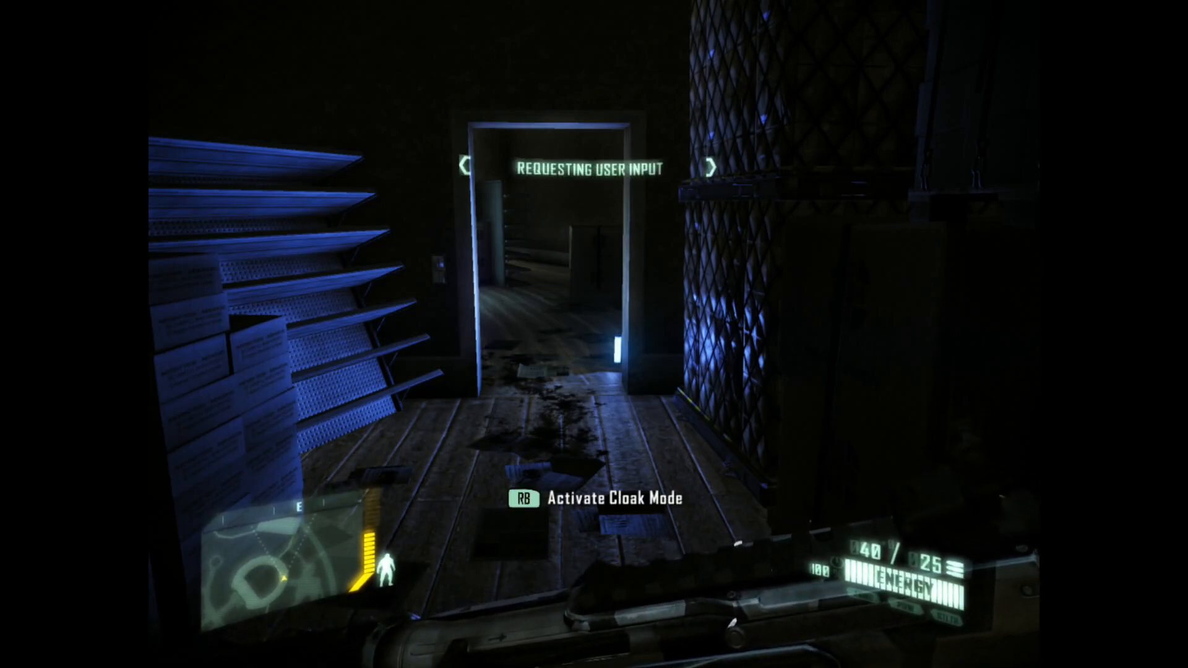
Step: Toggle cloak mode on and off, then advance toward the lit doorway
{"action": "key", "text": "e"}
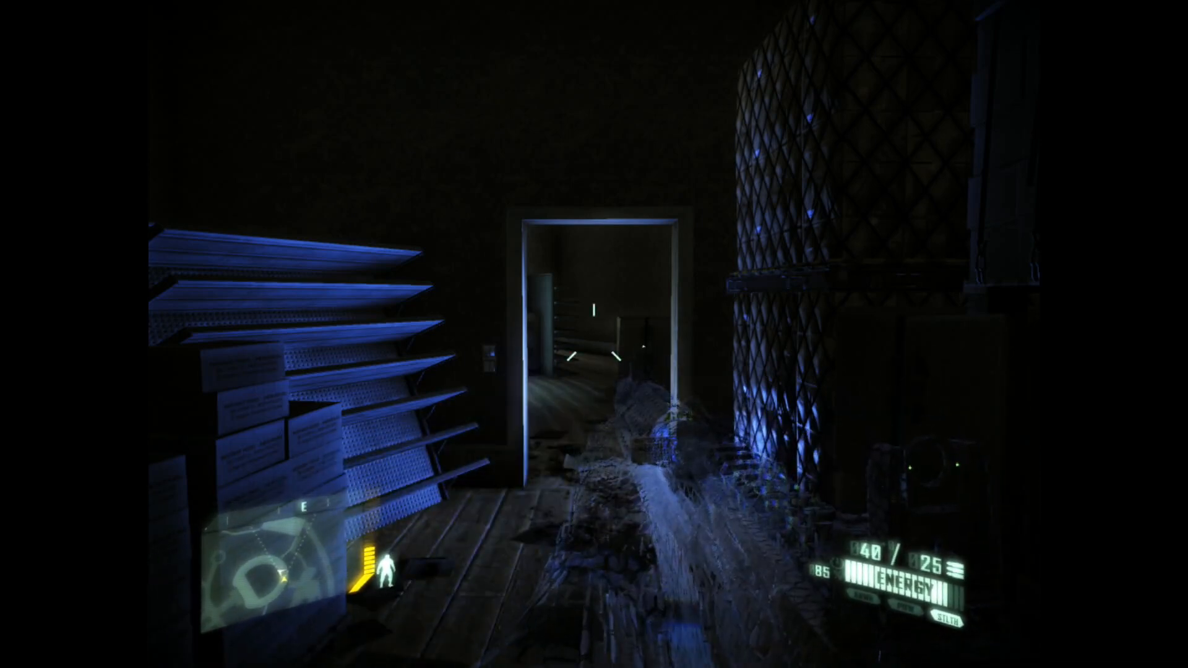
{"action": "key", "text": "e"}
{"action": "key", "text": "w"}
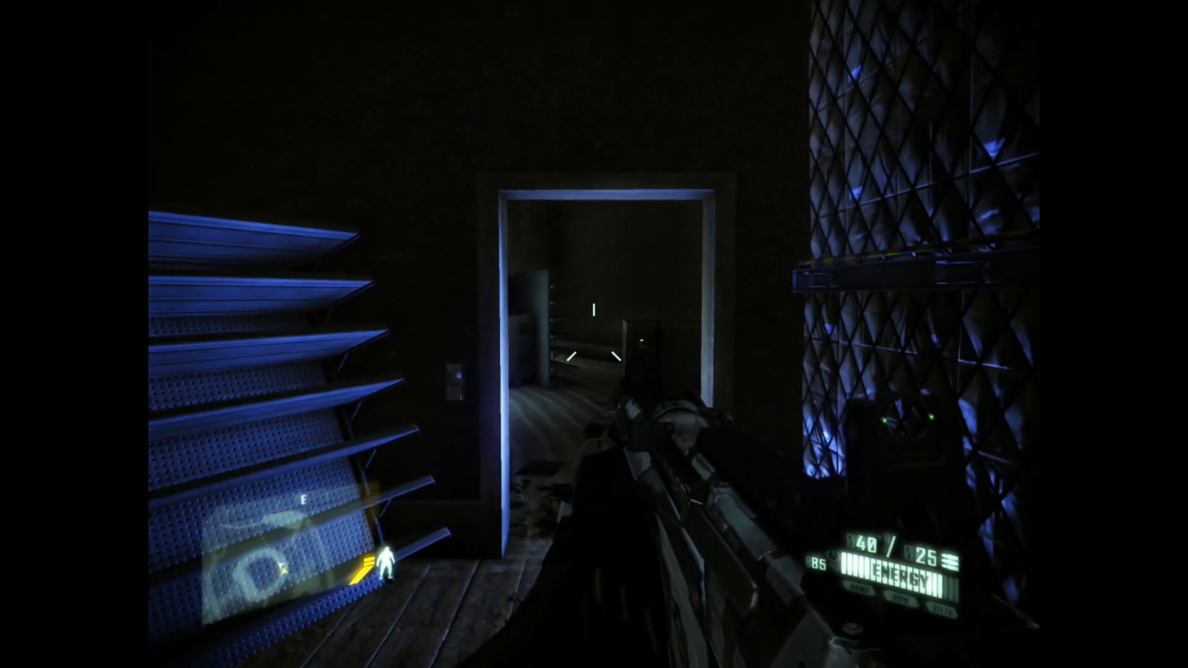
{"action": "key", "text": "w"}
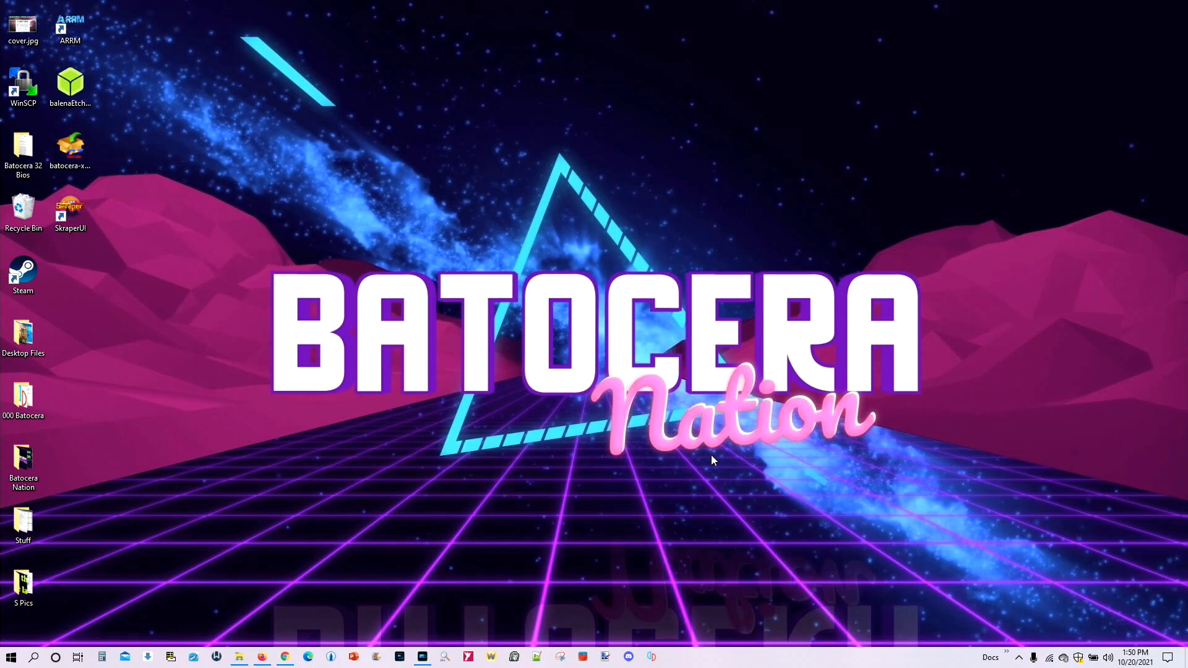
Step: Look over the Steam is Coming, How to Install Steam and Updates to Steam & Flatpak videos, then go to the Steam store
{"action": "left_click", "coordinate": [269, 659]}
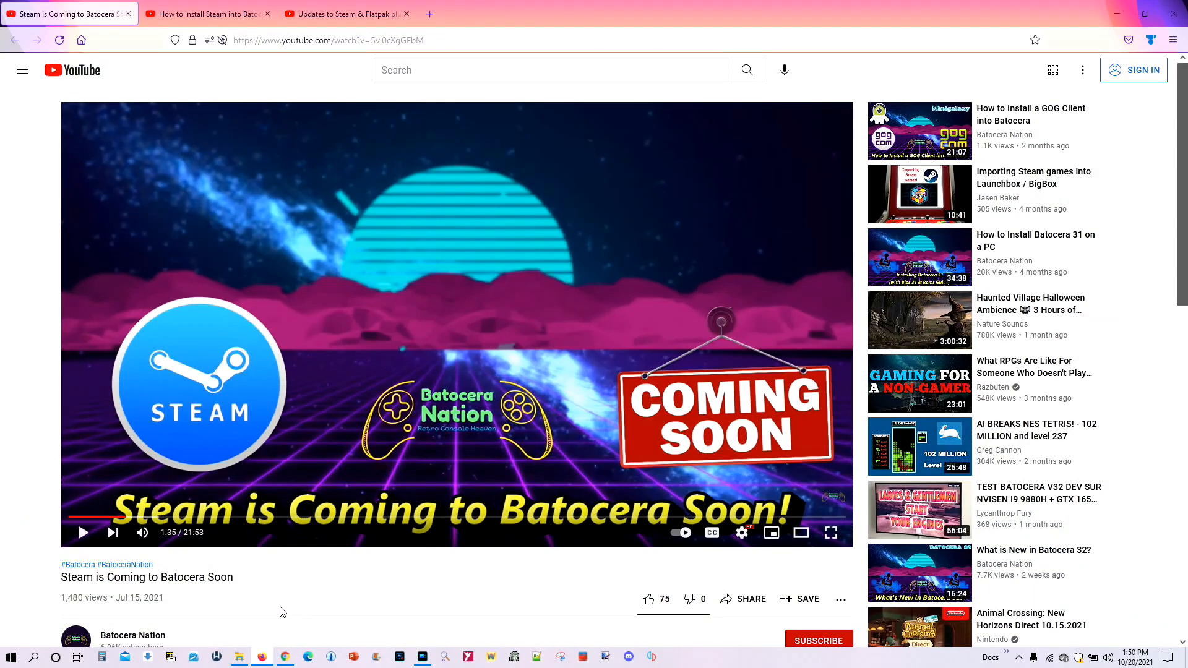
{"action": "left_click", "coordinate": [206, 12]}
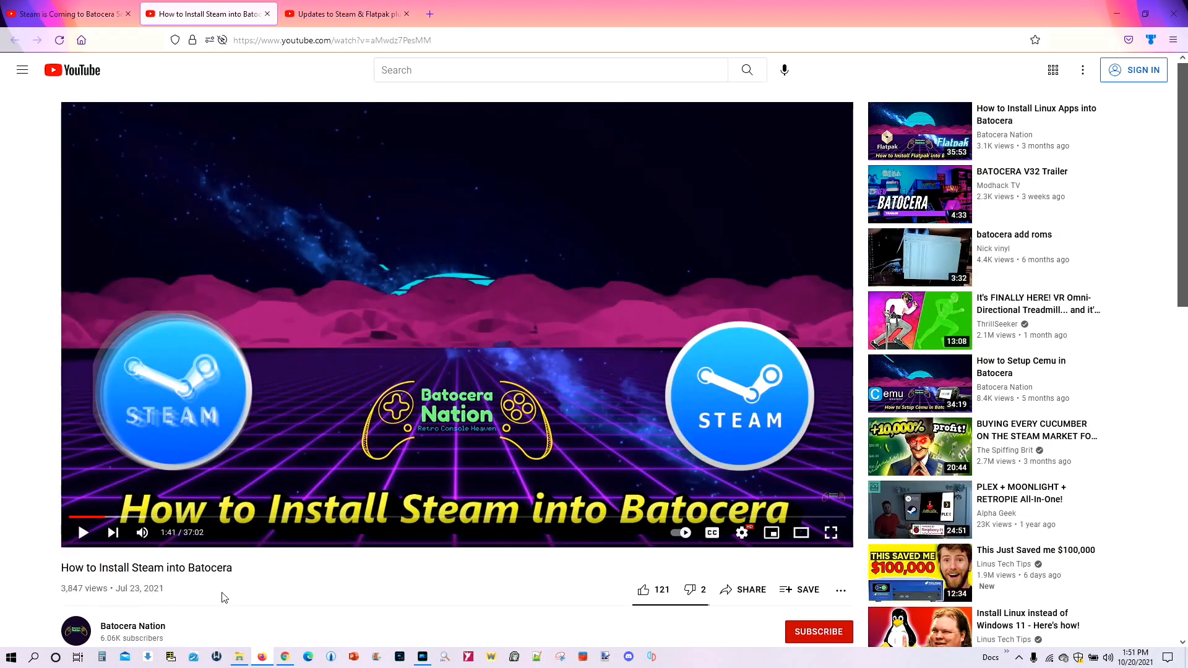
{"action": "left_click", "coordinate": [334, 9]}
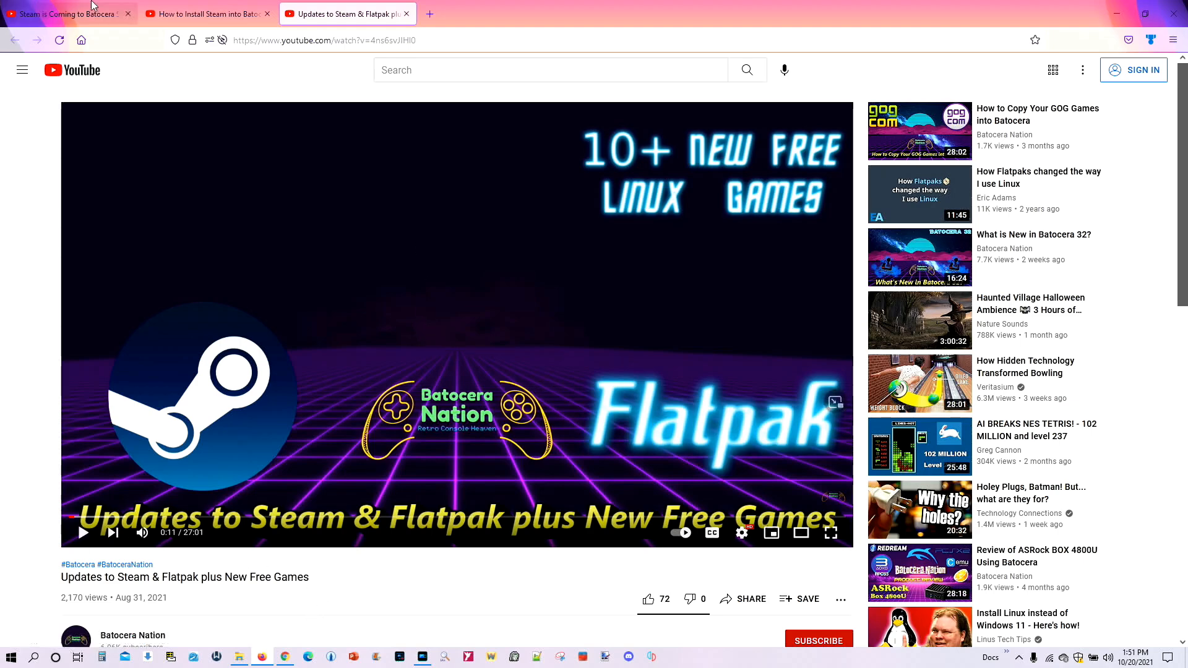
{"action": "left_click", "coordinate": [216, 7]}
{"action": "left_click", "coordinate": [92, 11]}
{"action": "left_click", "coordinate": [211, 13]}
{"action": "left_click", "coordinate": [345, 17]}
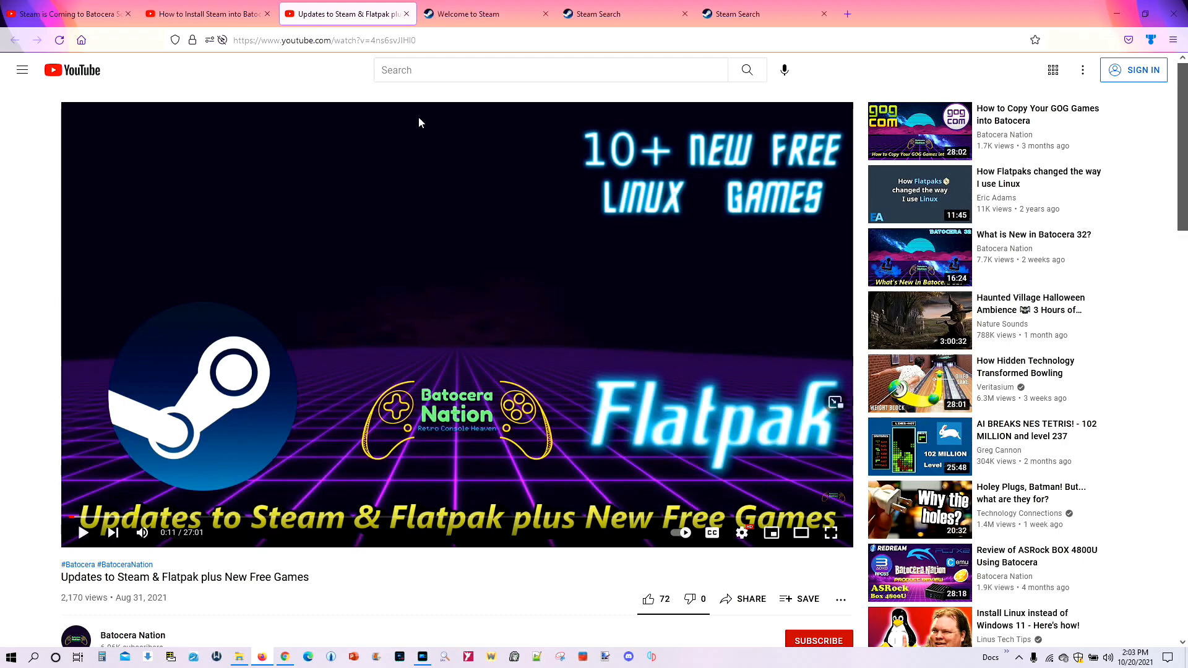
{"action": "left_click", "coordinate": [477, 16]}
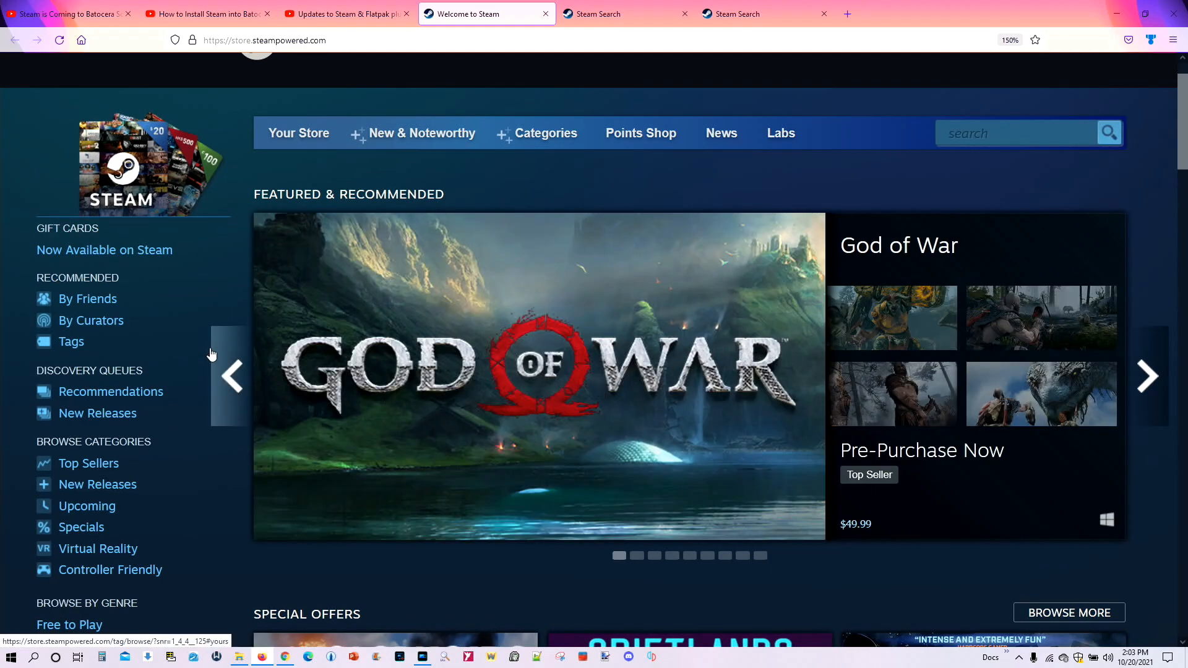
Step: Filter the Top Sellers list to SteamOS + Linux games and browse the results
{"action": "left_click", "coordinate": [102, 471]}
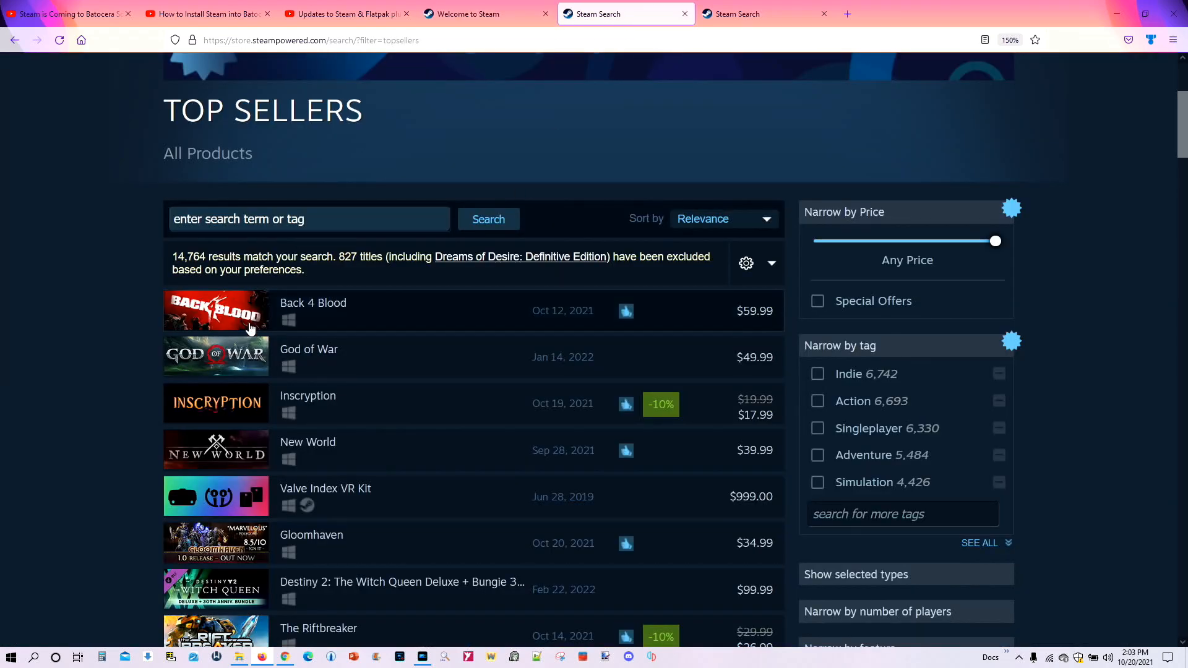
{"action": "scroll", "coordinate": [1097, 303], "scroll_direction": "down", "scroll_amount": 2}
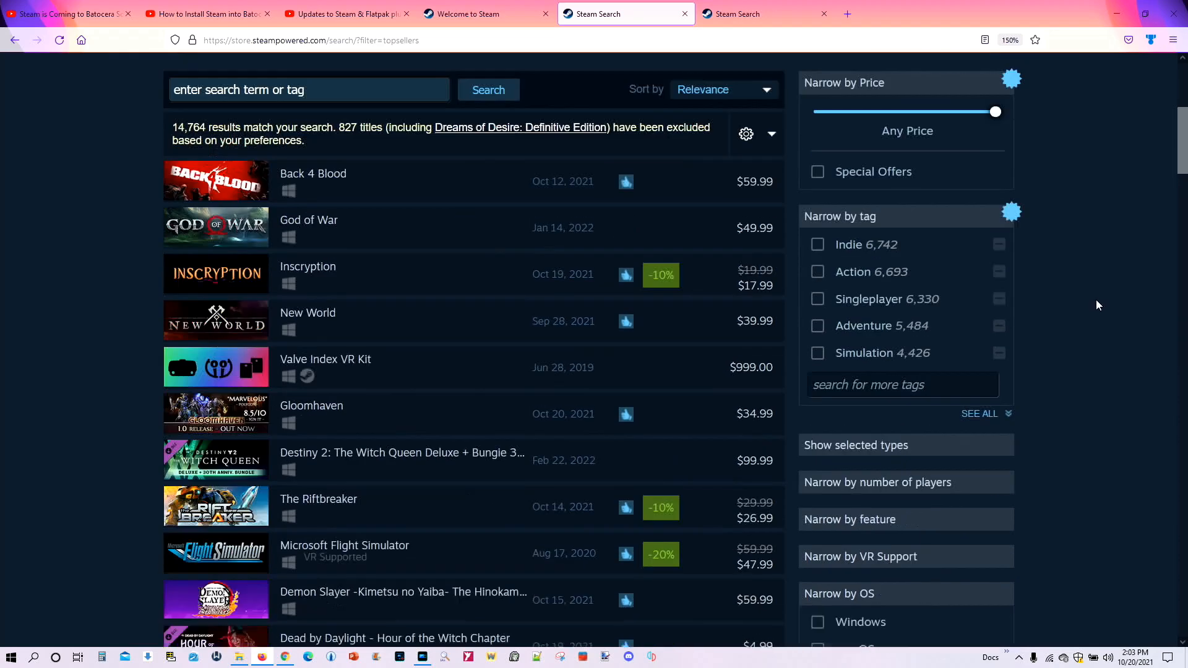
{"action": "scroll", "coordinate": [1097, 300], "scroll_direction": "down", "scroll_amount": 5}
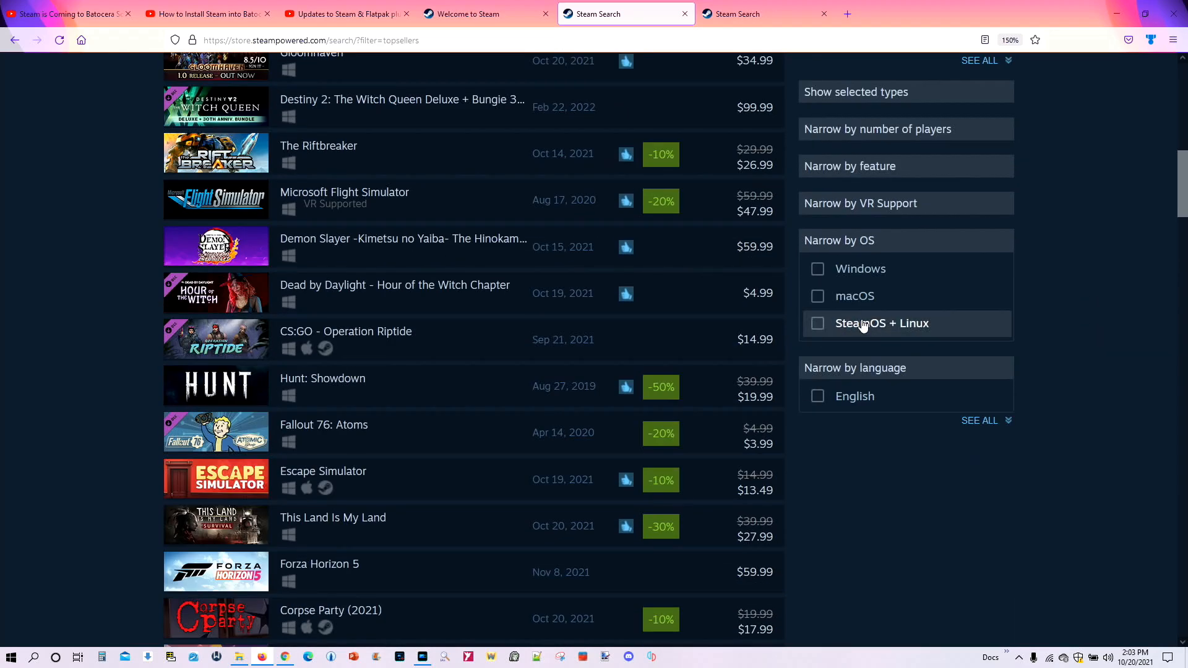
{"action": "left_click", "coordinate": [845, 326]}
{"action": "scroll", "coordinate": [1108, 274], "scroll_direction": "up", "scroll_amount": 8}
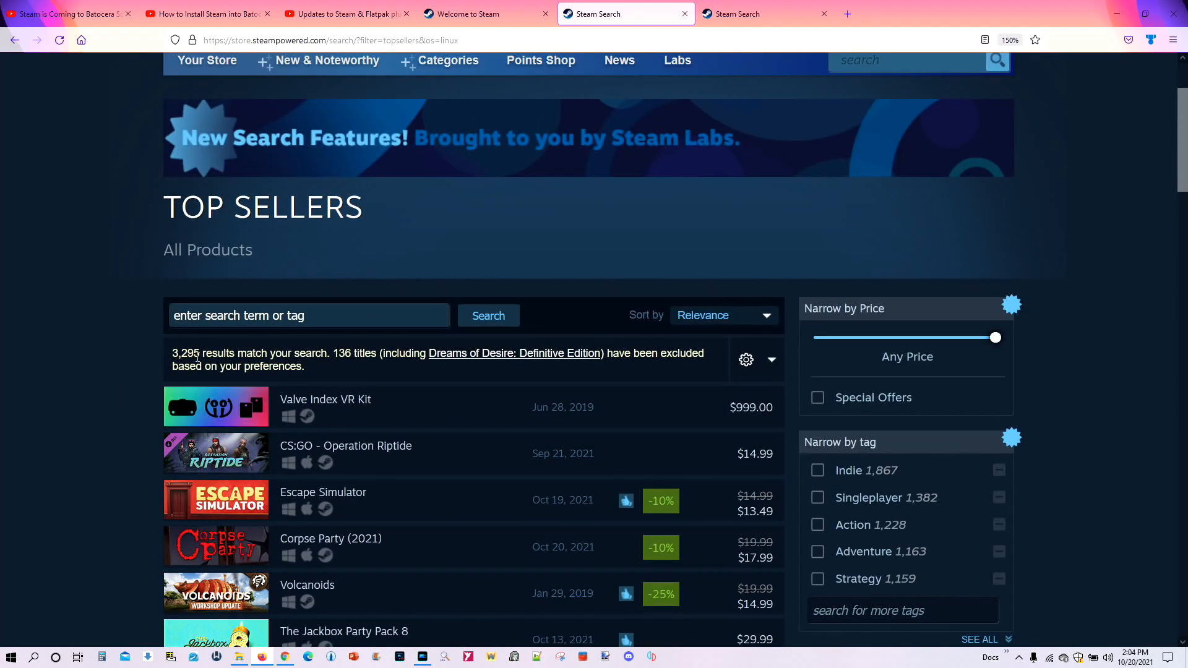
{"action": "scroll", "coordinate": [450, 398], "scroll_direction": "down", "scroll_amount": 3}
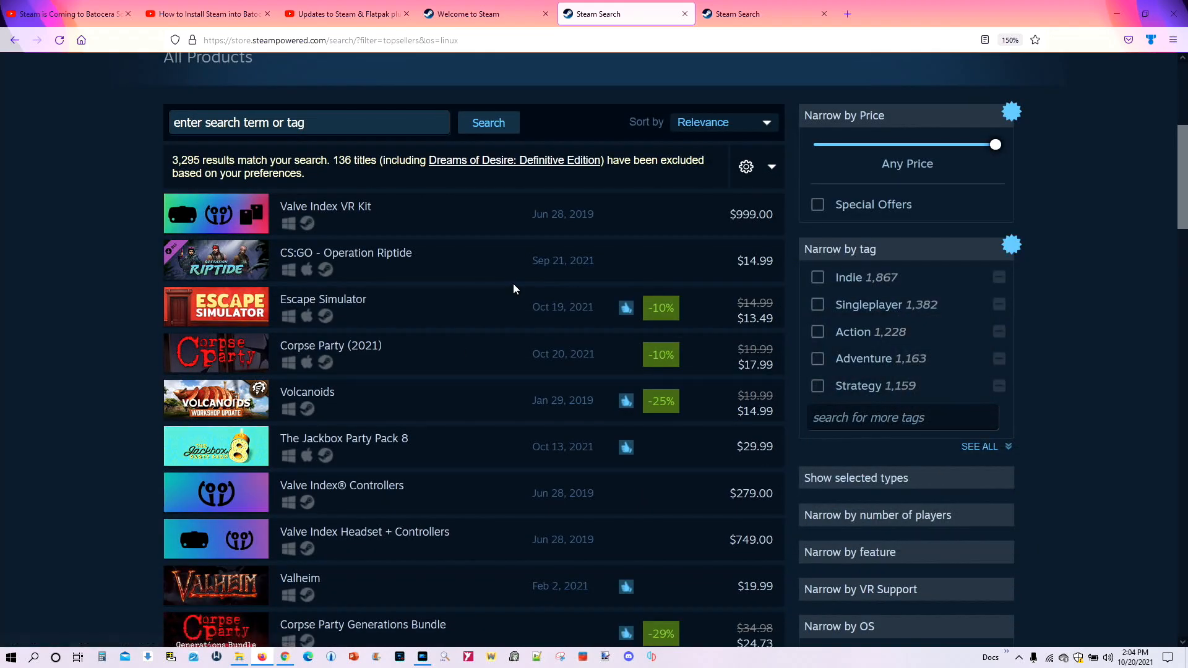
{"action": "scroll", "coordinate": [513, 286], "scroll_direction": "up", "scroll_amount": 3}
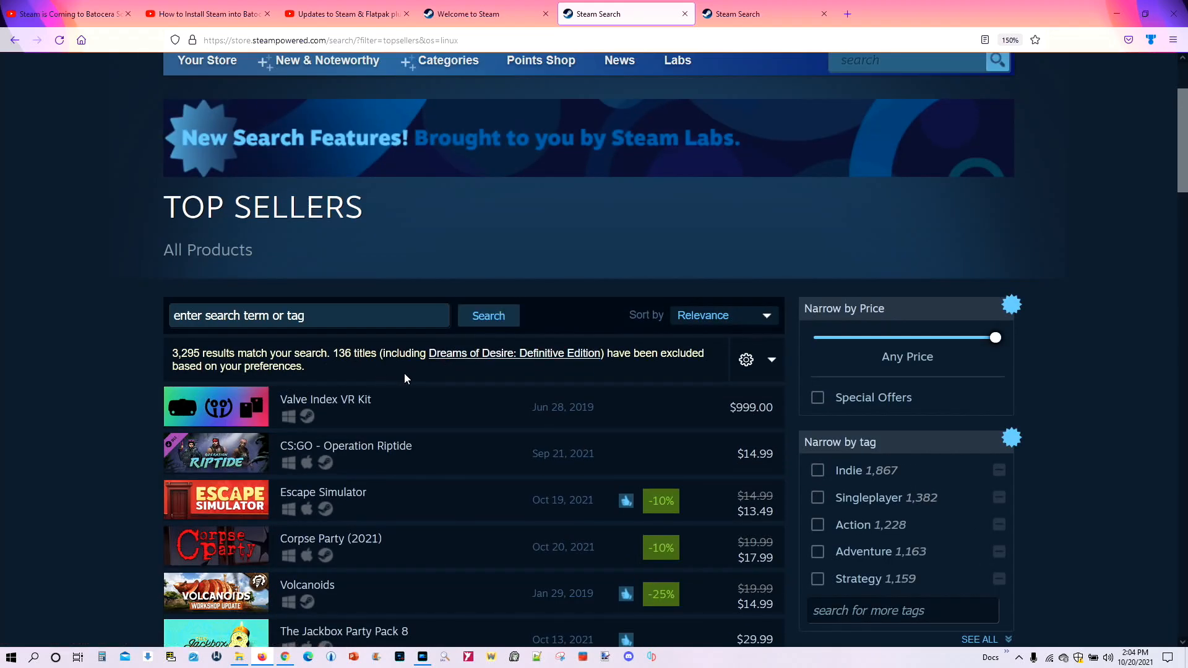
{"action": "scroll", "coordinate": [405, 380], "scroll_direction": "down", "scroll_amount": 2}
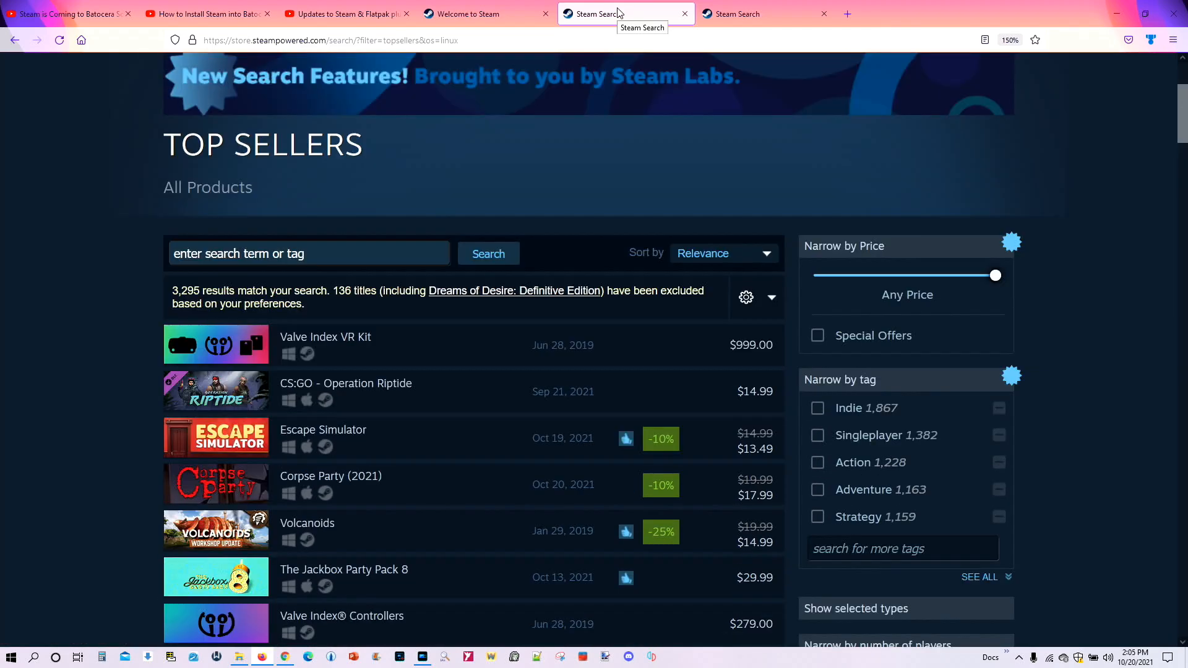
Step: Browse the linux search results and open the Total War: SHOGUN 2 store page
{"action": "left_click", "coordinate": [759, 11]}
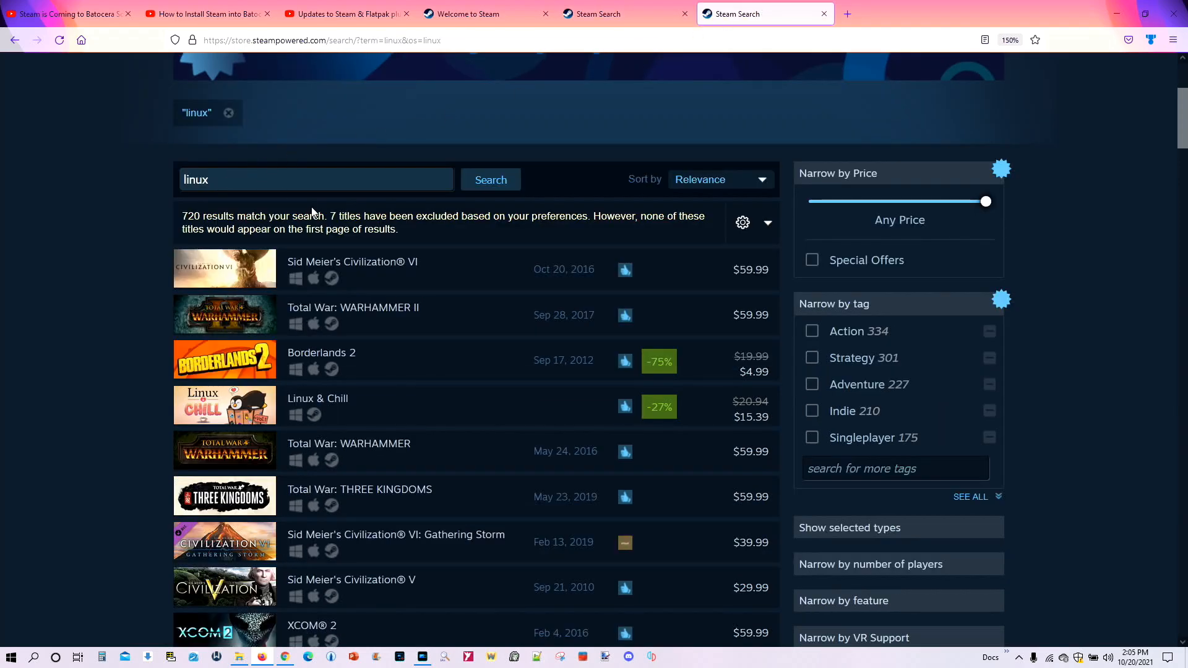
{"action": "scroll", "coordinate": [504, 462], "scroll_direction": "down", "scroll_amount": 4}
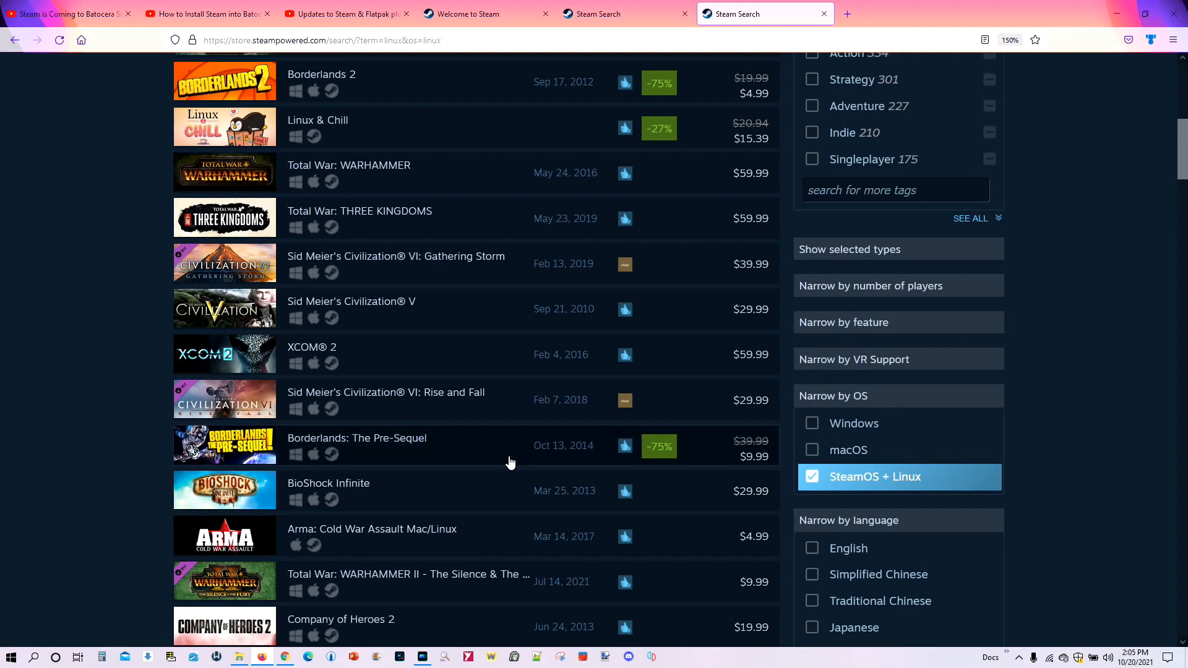
{"action": "scroll", "coordinate": [504, 463], "scroll_direction": "down", "scroll_amount": 4}
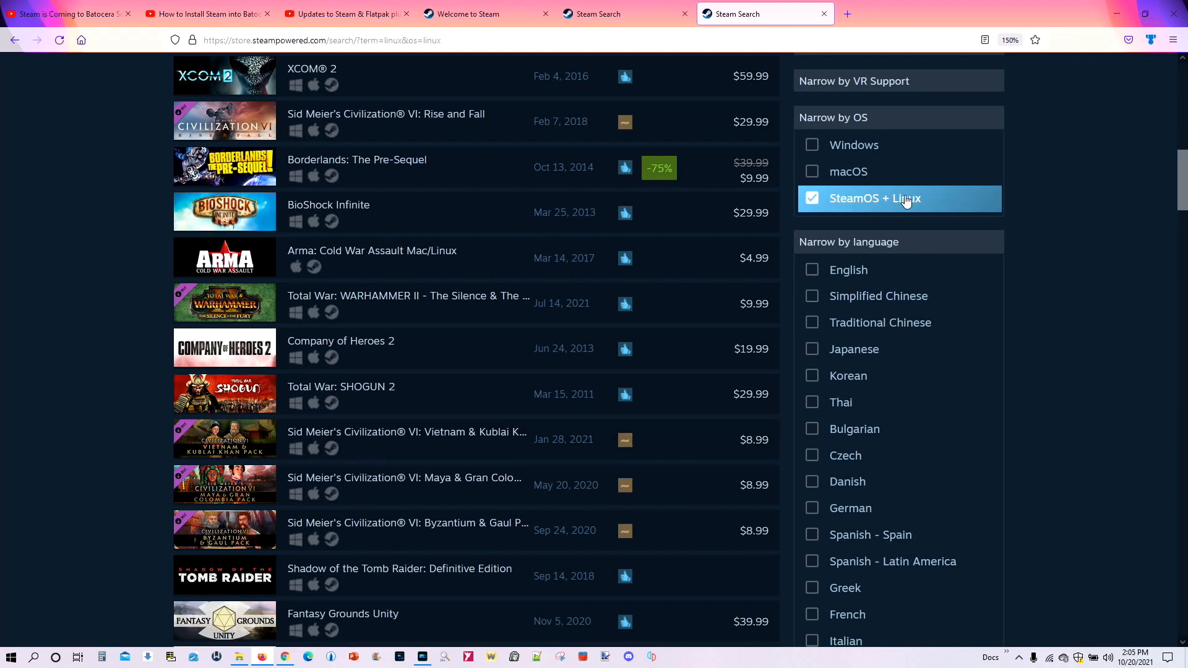
{"action": "scroll", "coordinate": [807, 278], "scroll_direction": "up", "scroll_amount": 5}
{"action": "scroll", "coordinate": [807, 279], "scroll_direction": "down", "scroll_amount": 5}
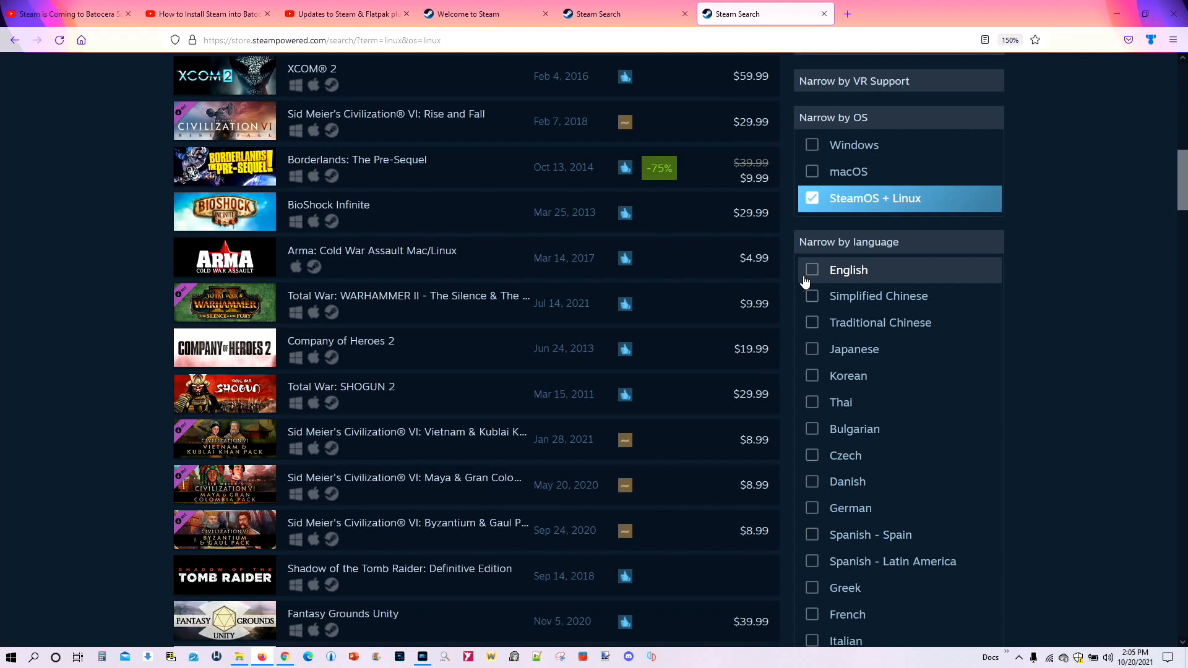
{"action": "left_click", "coordinate": [353, 387]}
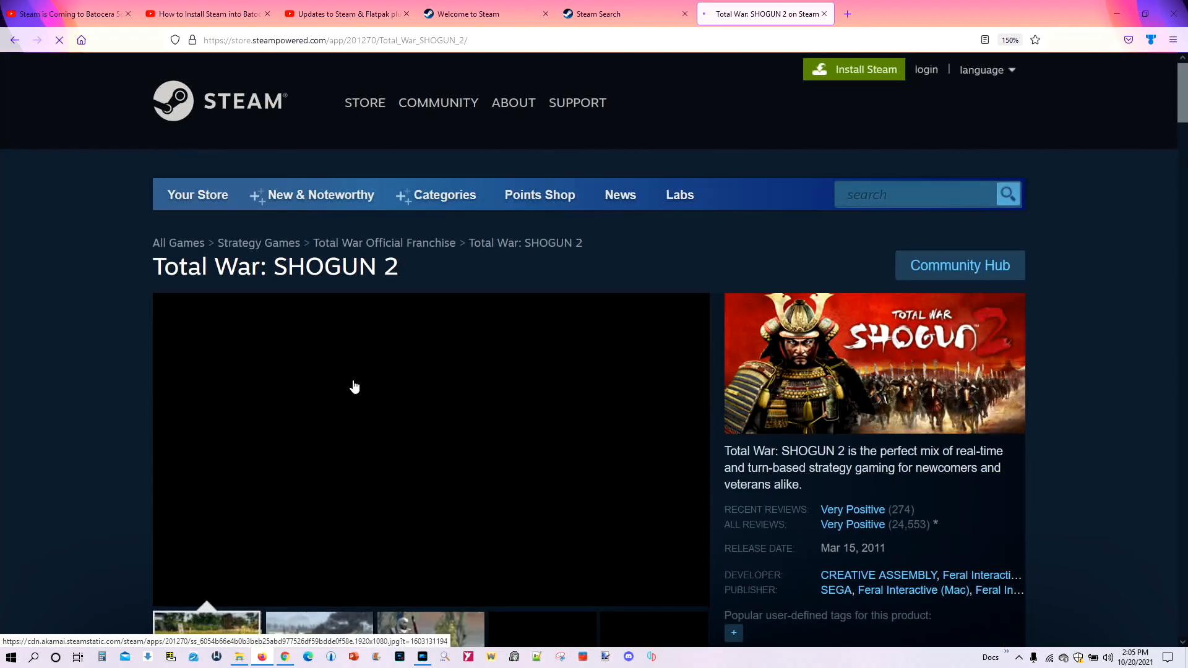
Step: Scroll through the SHOGUN 2 page's buy options, About This Game and System Requirements
{"action": "scroll", "coordinate": [71, 436], "scroll_direction": "down", "scroll_amount": 7}
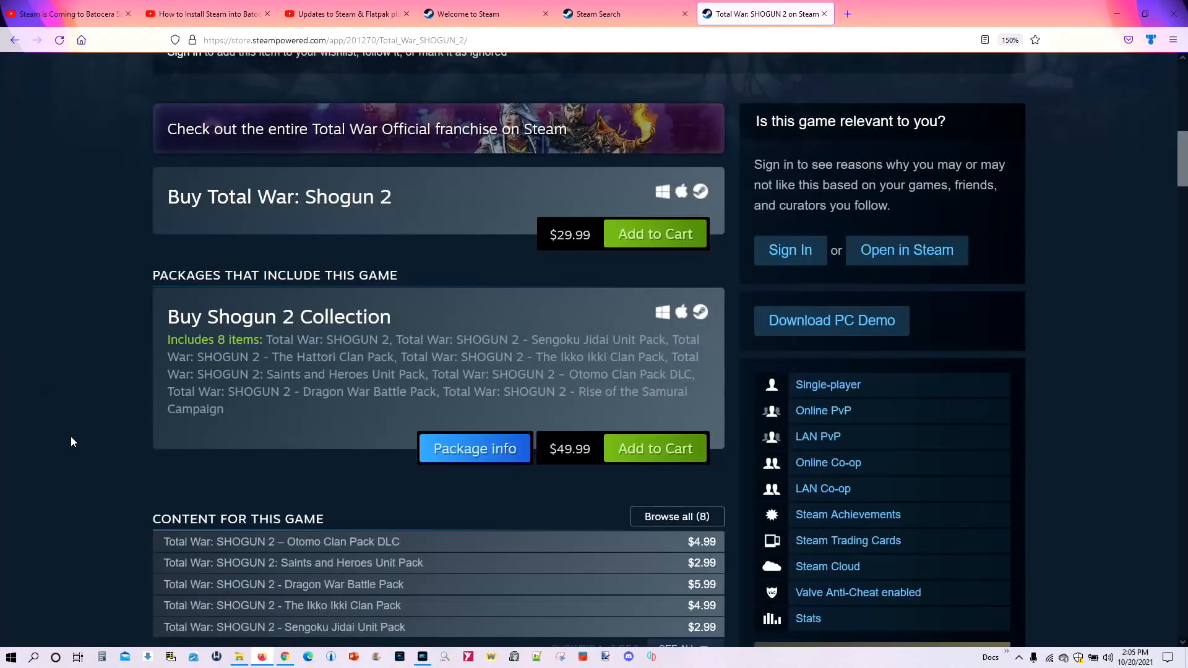
{"action": "scroll", "coordinate": [70, 437], "scroll_direction": "down", "scroll_amount": 10}
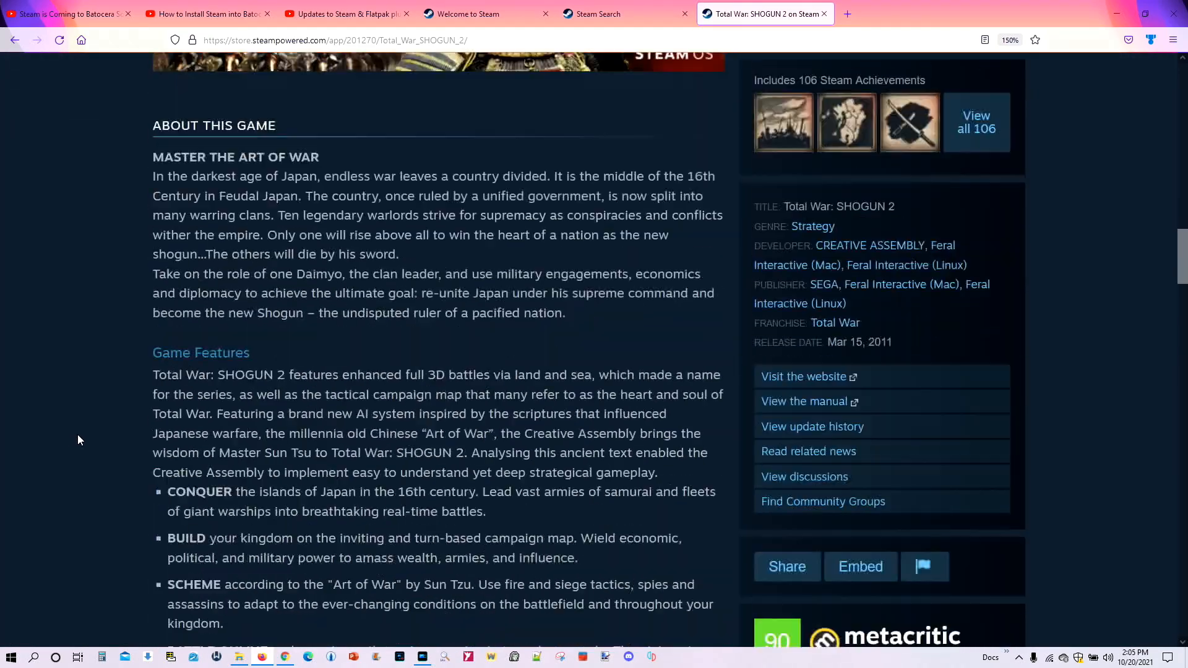
{"action": "scroll", "coordinate": [79, 433], "scroll_direction": "down", "scroll_amount": 8}
{"action": "scroll", "coordinate": [87, 429], "scroll_direction": "up", "scroll_amount": 2}
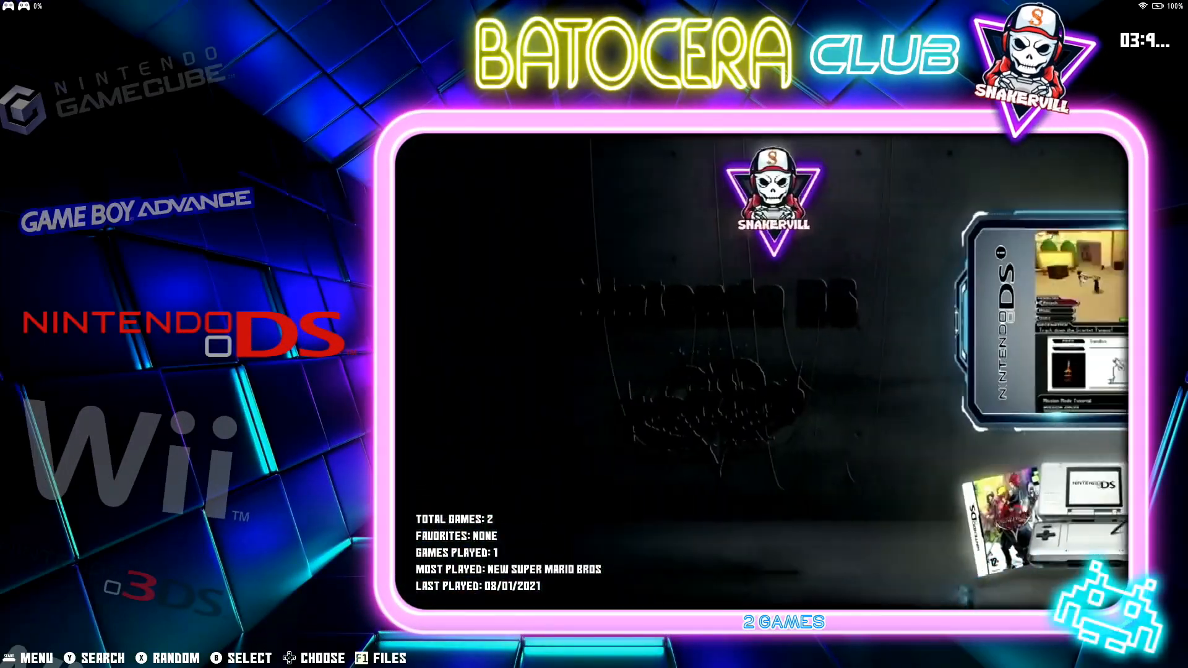
Step: Open the file manager with F1 and launch flatpak-config from Applications
{"action": "key", "text": "F1"}
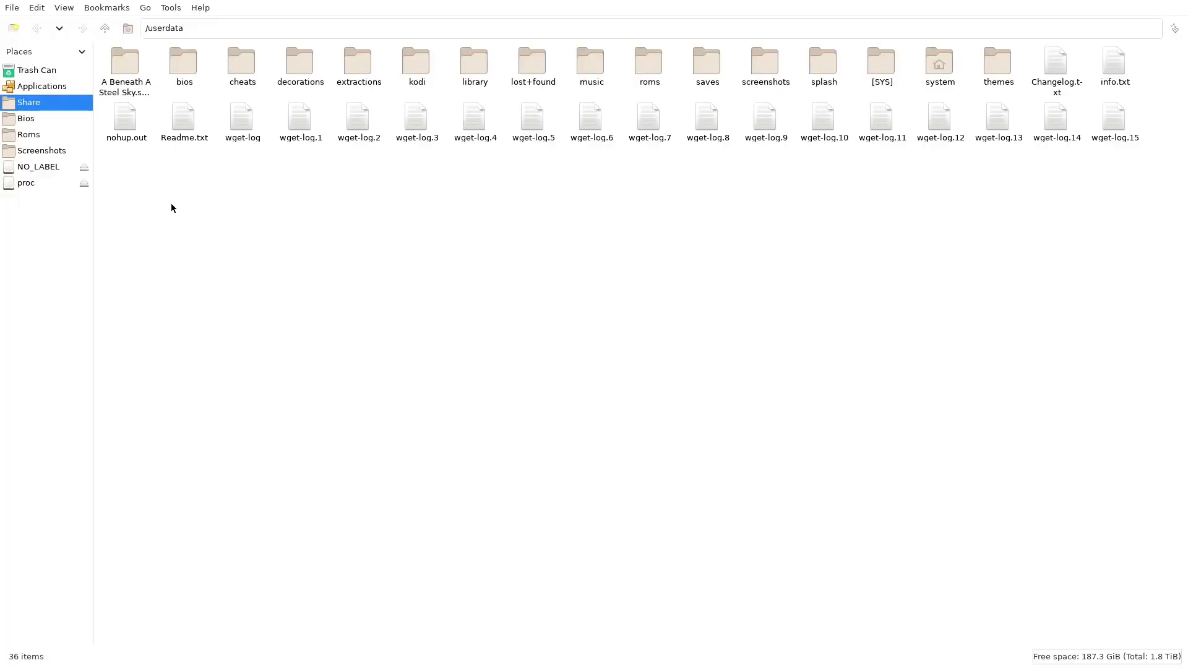
{"action": "left_click", "coordinate": [53, 89]}
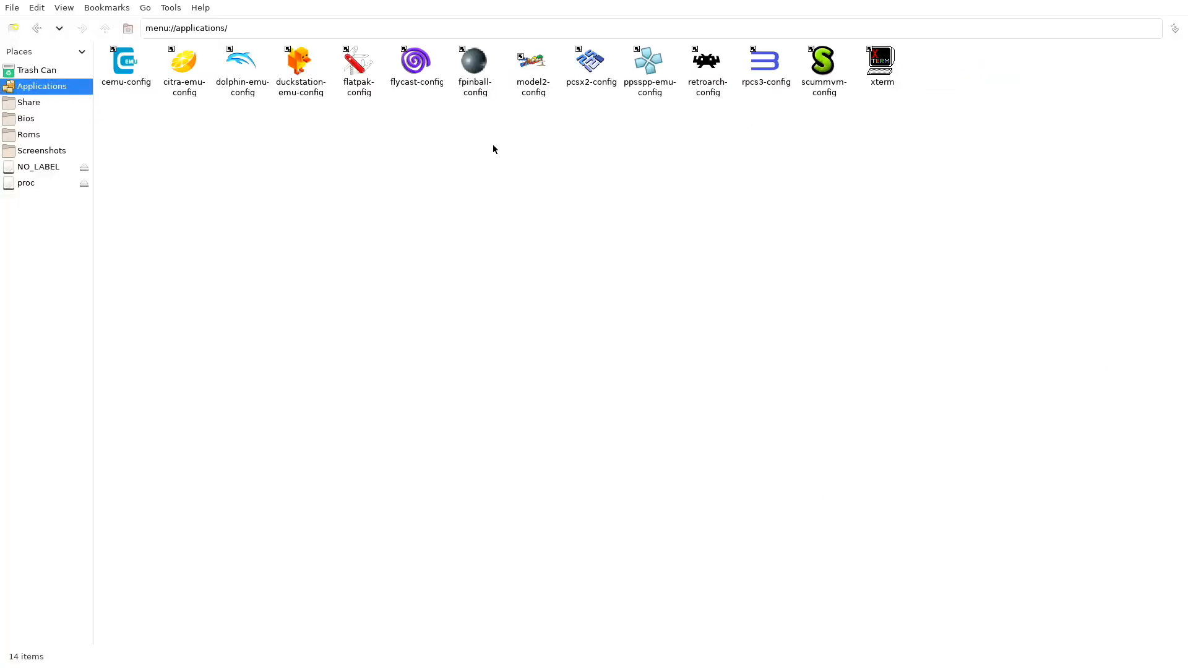
{"action": "left_click", "coordinate": [360, 72]}
{"action": "double_click", "coordinate": [360, 71]}
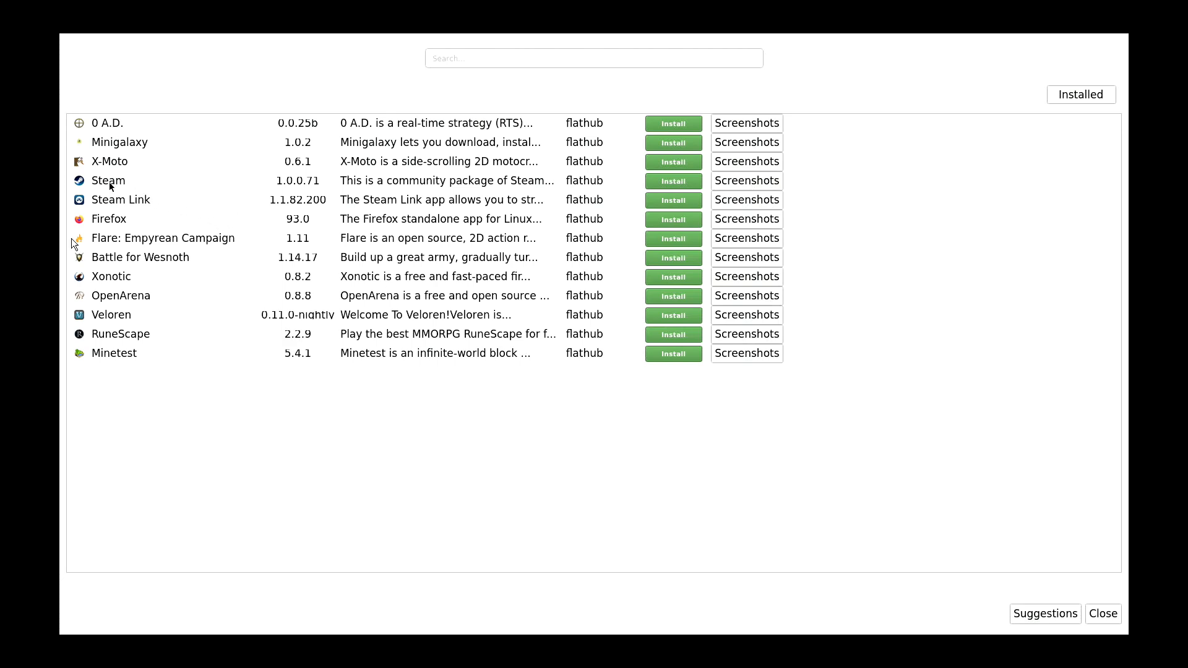
Step: Install and confirm the Steam Flatpak, close the Flathub list, and return to /userdata
{"action": "left_click", "coordinate": [676, 183]}
{"action": "left_click", "coordinate": [620, 338]}
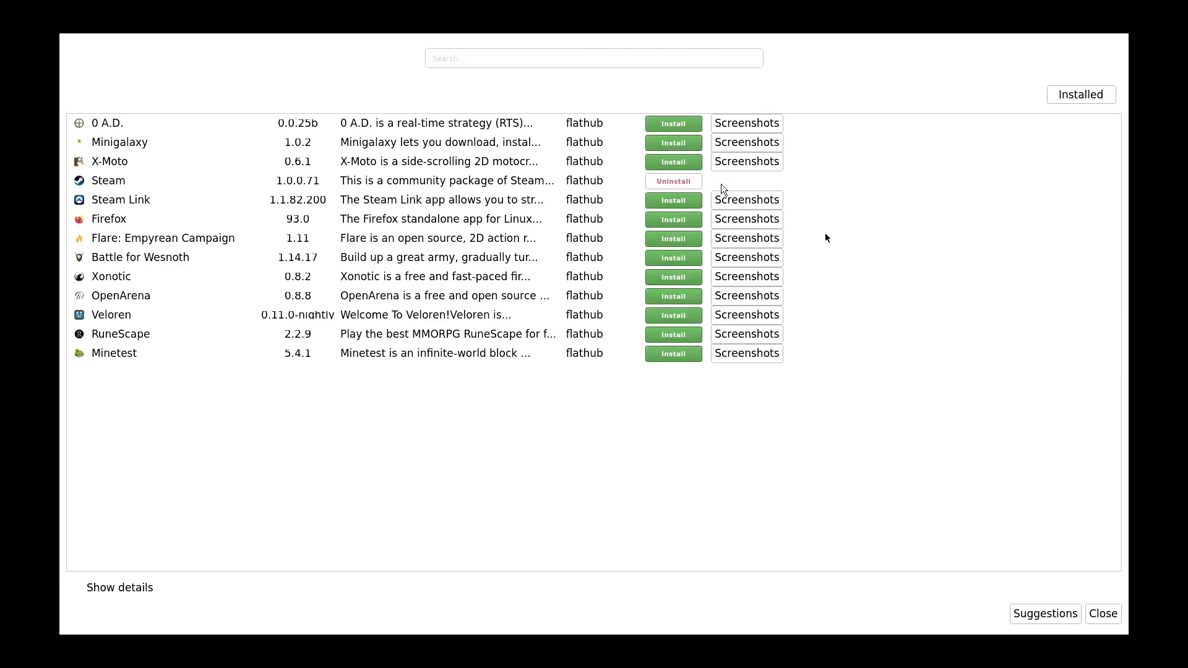
{"action": "left_click", "coordinate": [1106, 620]}
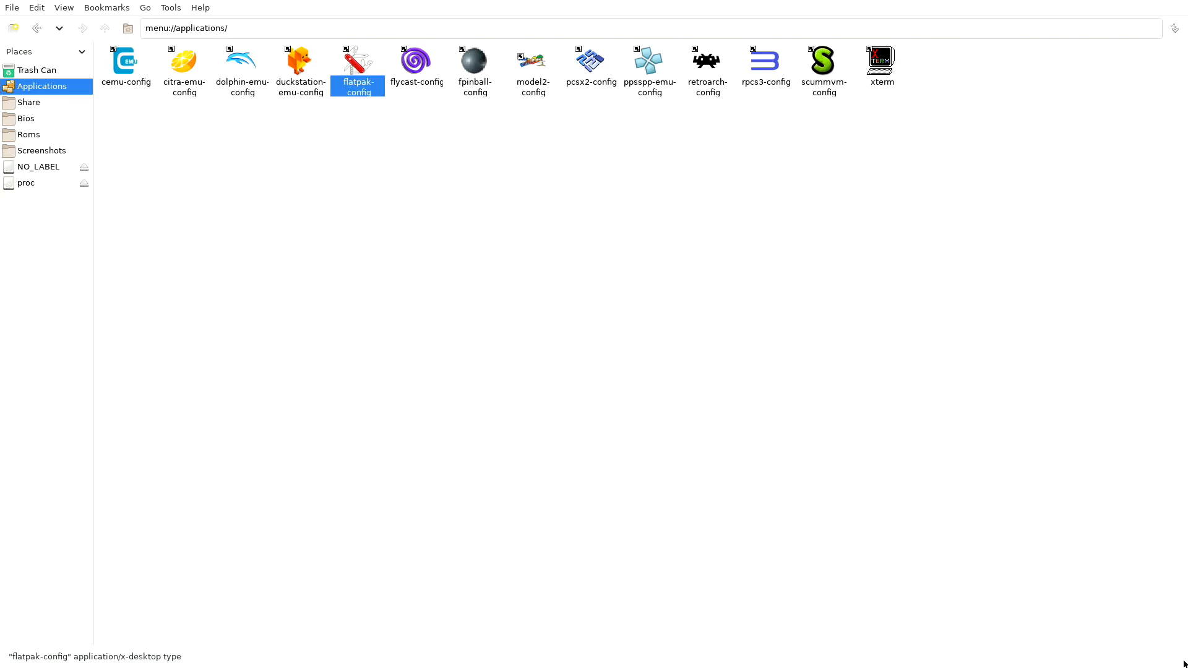
{"action": "left_click", "coordinate": [28, 103]}
{"action": "left_click", "coordinate": [11, 8]}
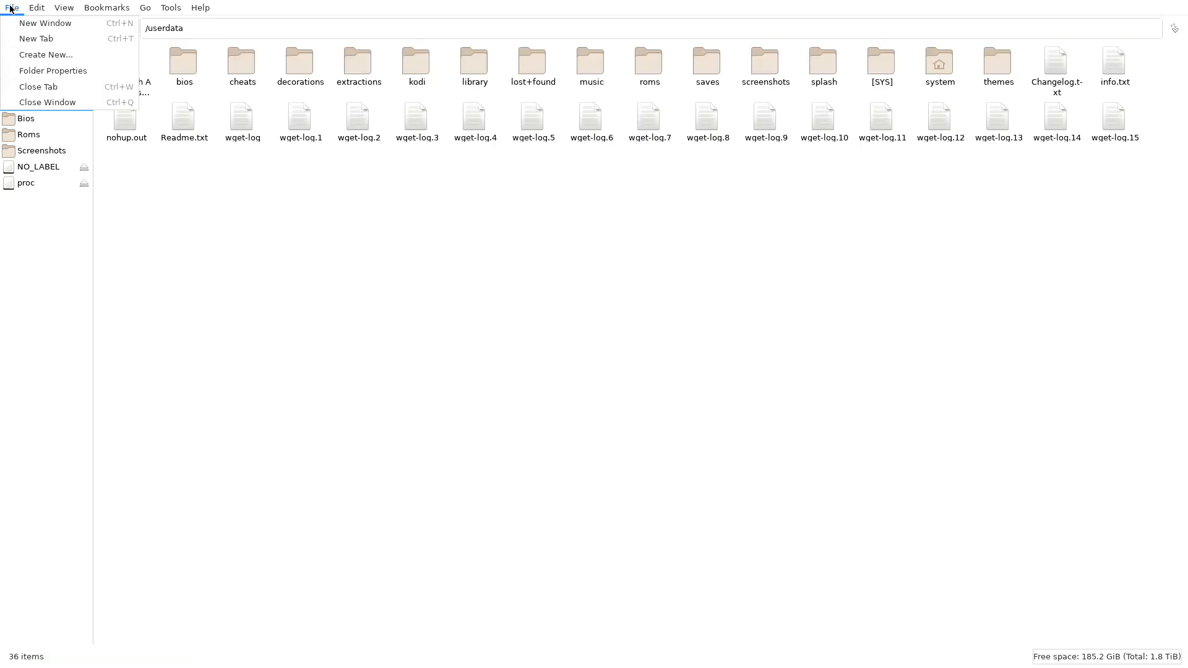
Step: Close the file manager and untick PORTS under Game Collection Settings > Grouped Systems
{"action": "left_click", "coordinate": [47, 106]}
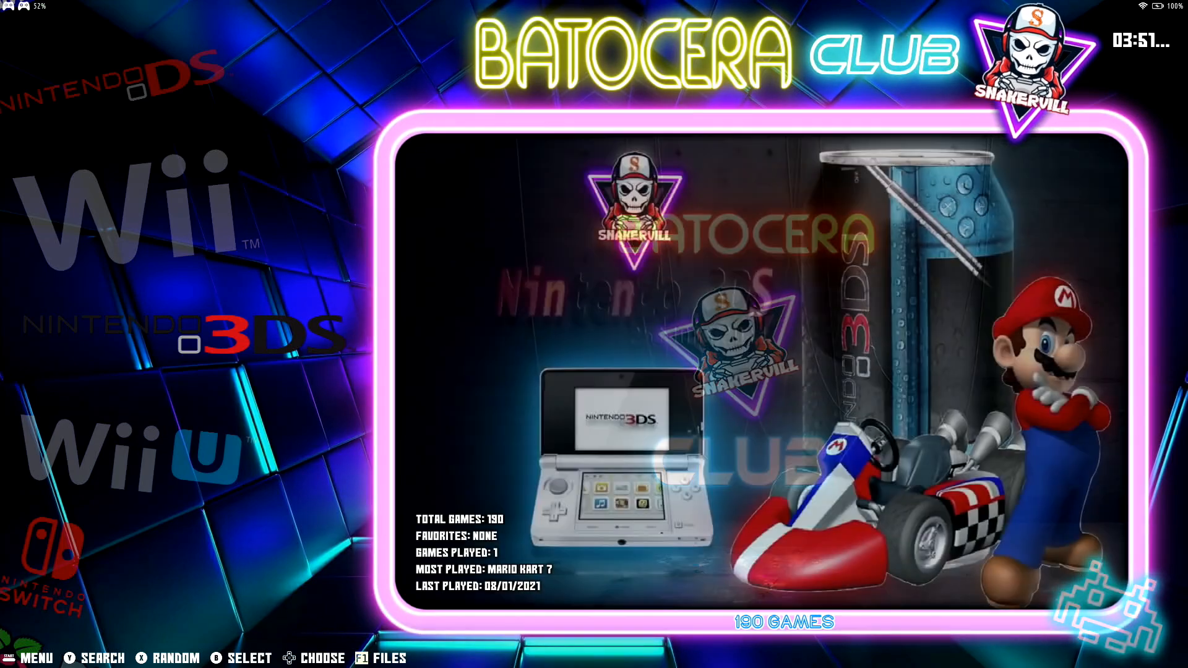
{"action": "key", "text": "space"}
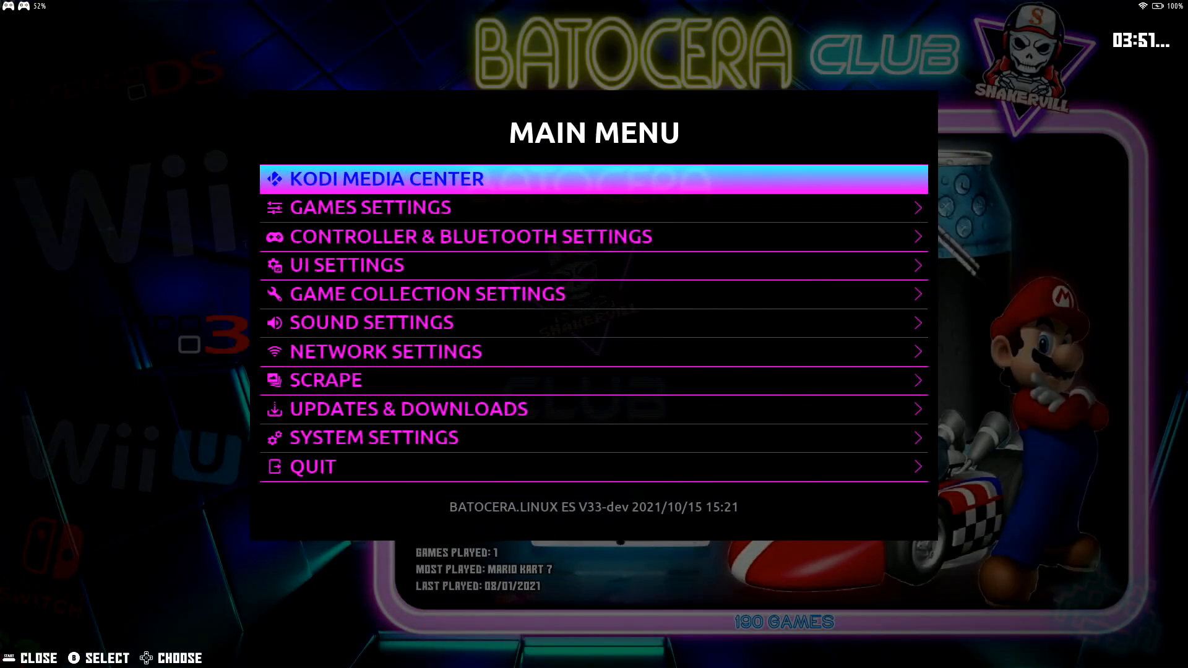
{"action": "key", "text": "Down"}
{"action": "key", "text": "Down"}
{"action": "key", "text": "Down"}
{"action": "key", "text": "Down"}
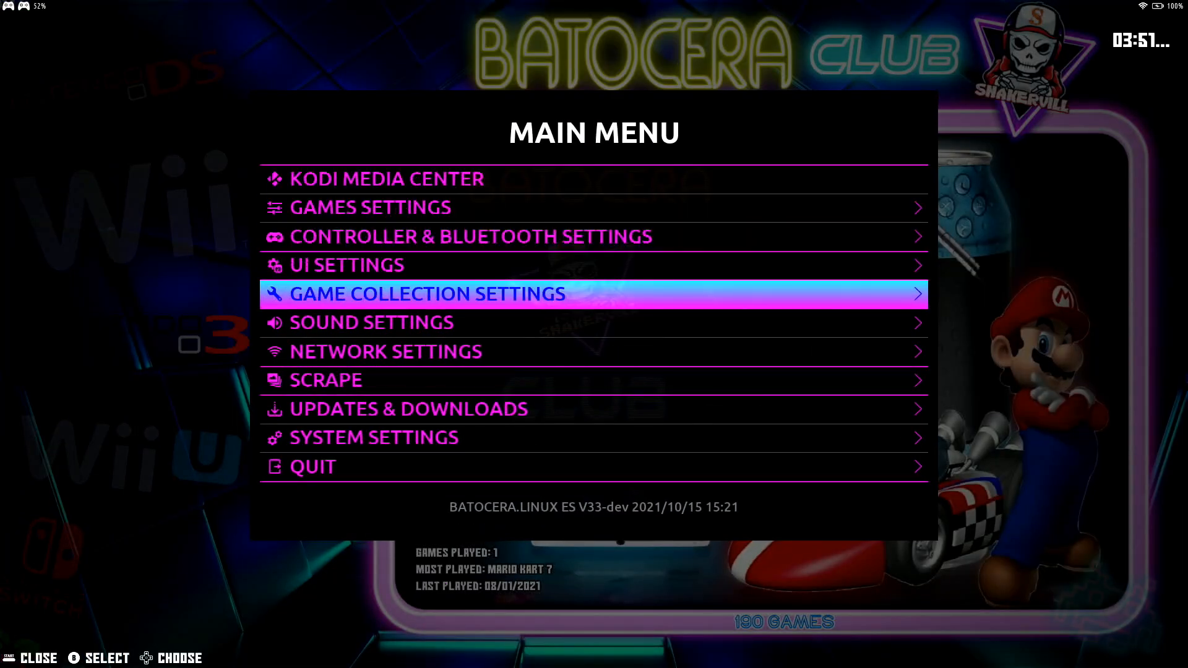
{"action": "key", "text": "Return"}
{"action": "key", "text": "Down"}
{"action": "key", "text": "Down"}
{"action": "key", "text": "Down"}
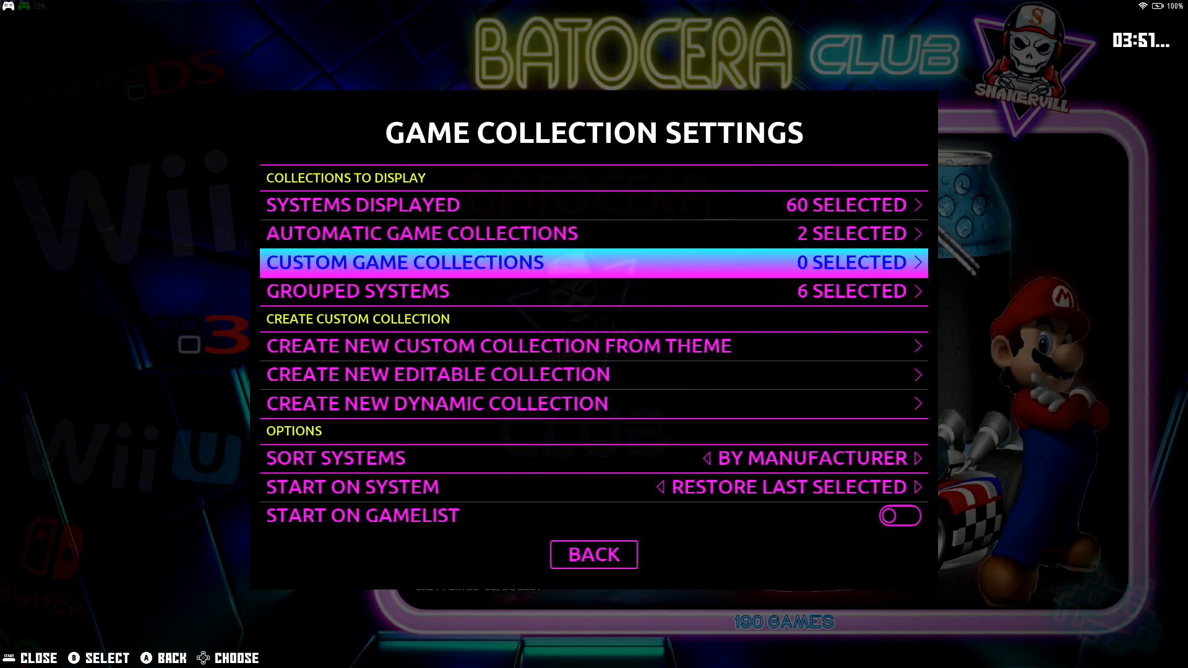
{"action": "key", "text": "Return"}
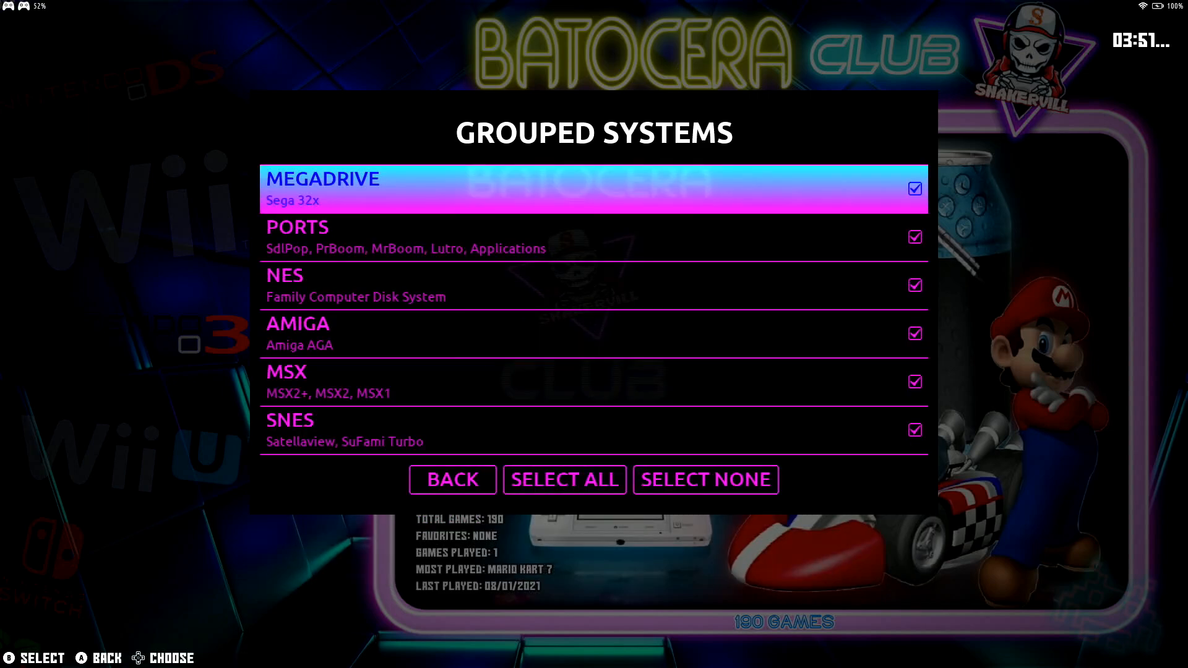
{"action": "key", "text": "Down"}
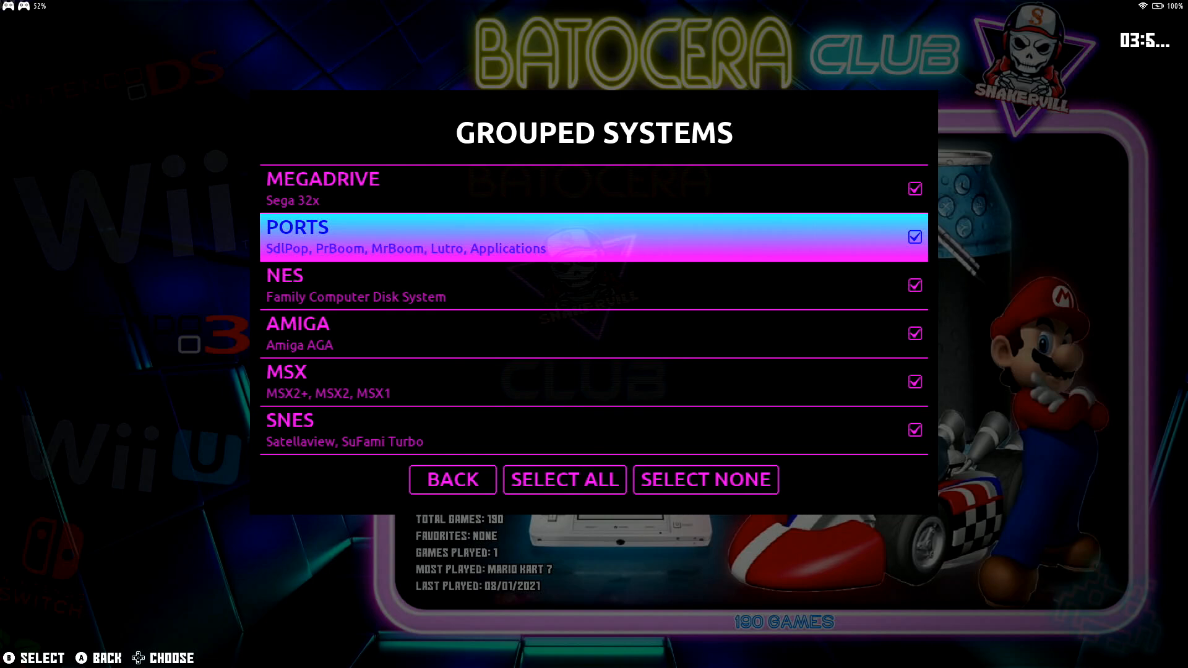
{"action": "key", "text": "Down"}
{"action": "key", "text": "Down"}
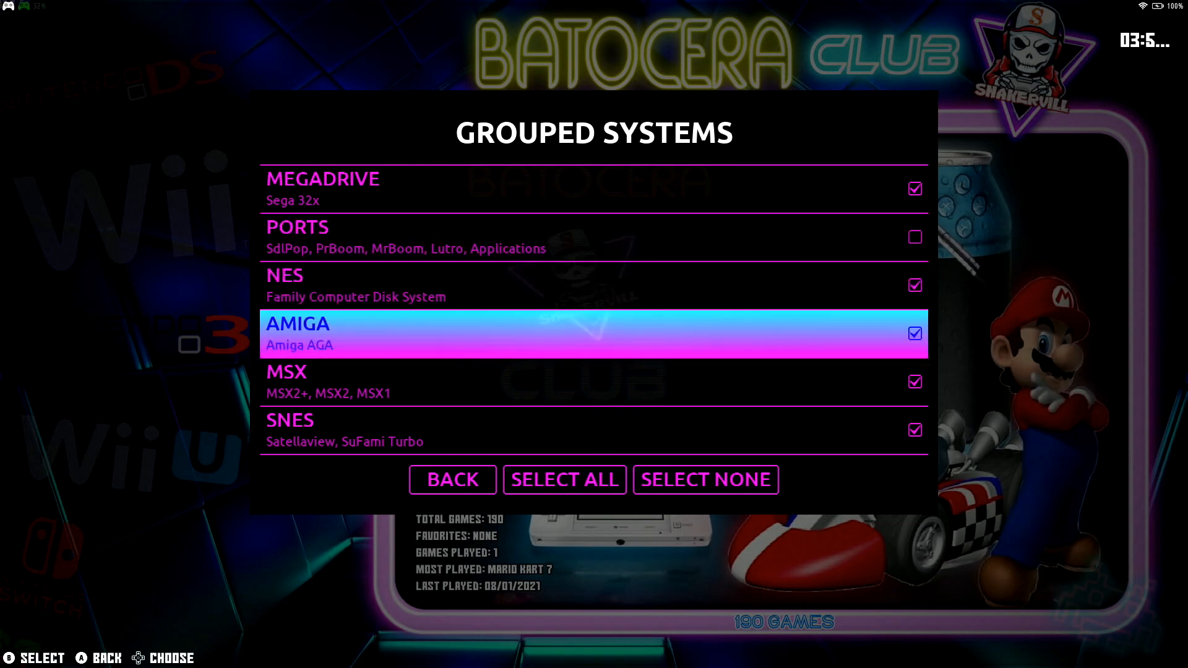
{"action": "key", "text": "Escape"}
{"action": "key", "text": "Escape"}
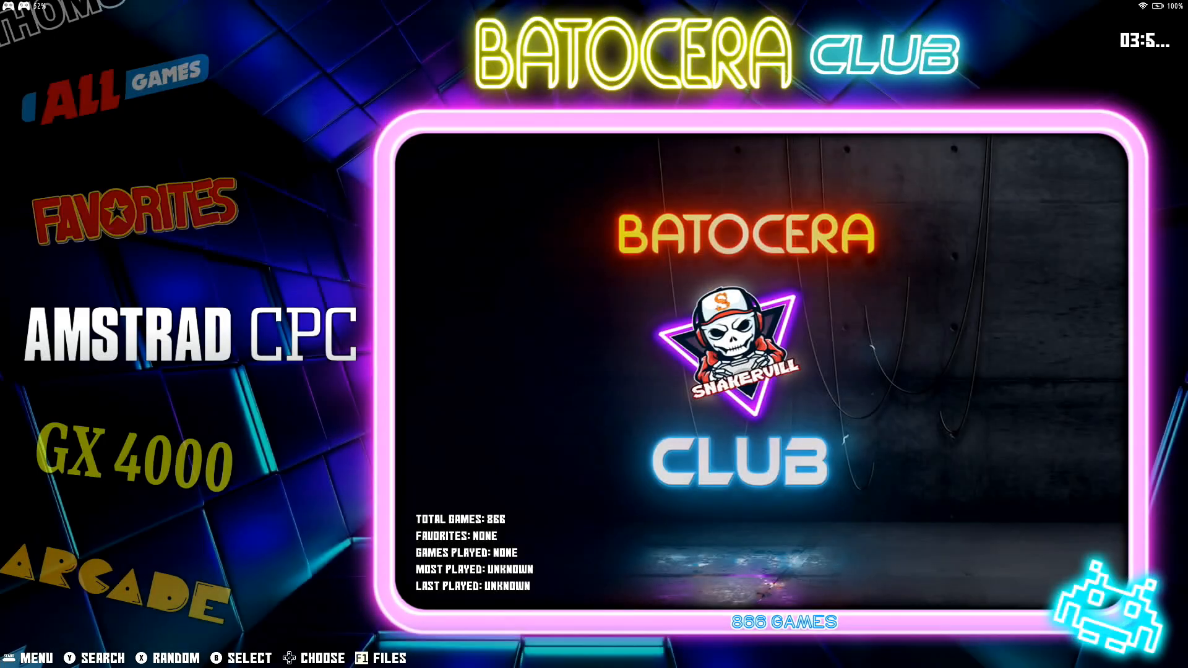
Step: Scroll the system list down to Applications, open it, and launch Steam
{"action": "key", "text": "Down"}
{"action": "key", "text": "Down"}
{"action": "key", "text": "Down"}
{"action": "key", "text": "Down"}
{"action": "key", "text": "Down"}
{"action": "key", "text": "Down"}
{"action": "key", "text": "Down"}
{"action": "key", "text": "Down"}
{"action": "key", "text": "Down"}
{"action": "key", "text": "Down"}
{"action": "key", "text": "Down"}
{"action": "key", "text": "Down"}
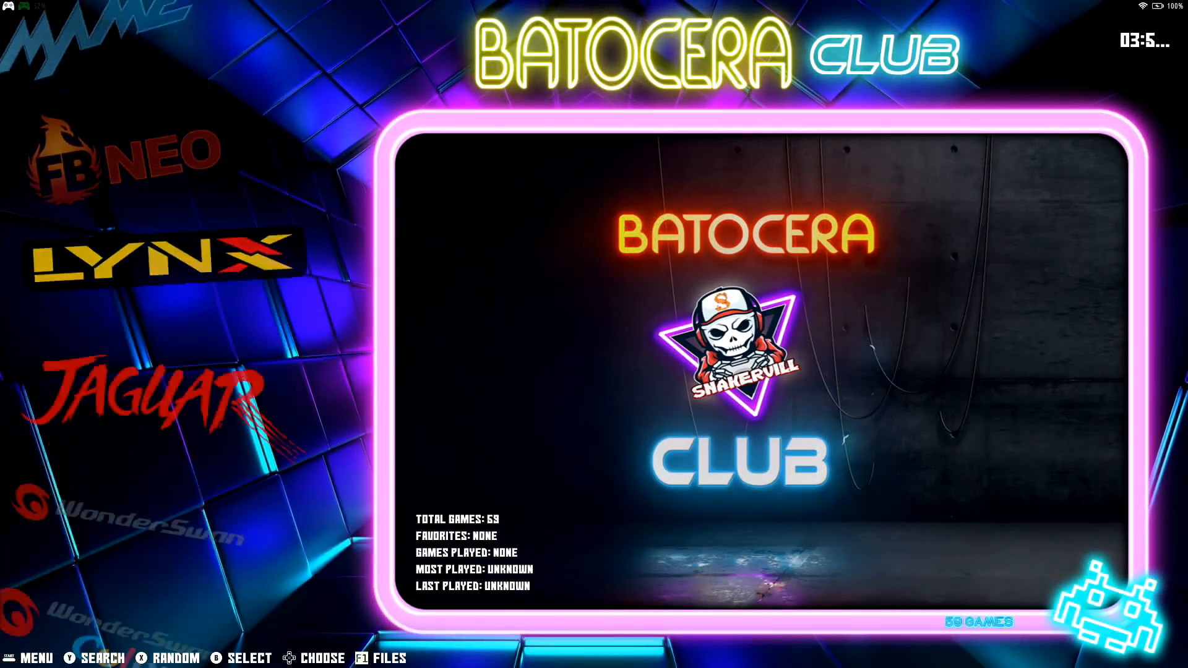
{"action": "key", "text": "Down"}
{"action": "key", "text": "Down"}
{"action": "key", "text": "Down"}
{"action": "key", "text": "Down"}
{"action": "key", "text": "Down"}
{"action": "key", "text": "Down"}
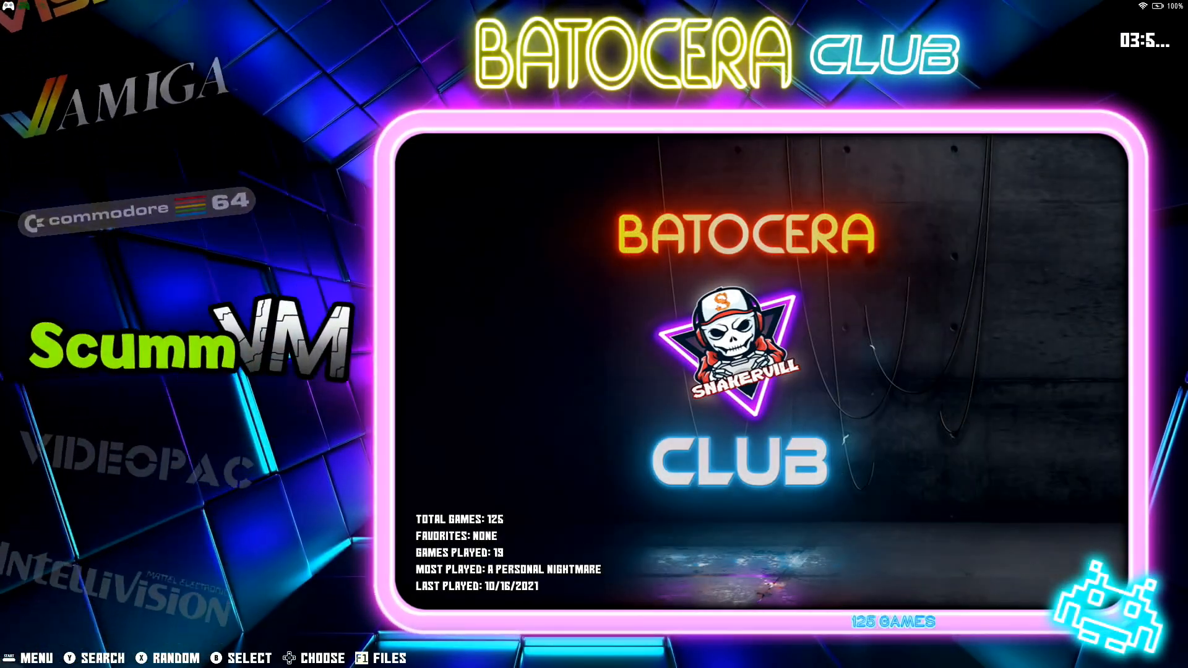
{"action": "key", "text": "Down"}
{"action": "key", "text": "Down"}
{"action": "key", "text": "Down"}
{"action": "key", "text": "Down"}
{"action": "key", "text": "Down"}
{"action": "key", "text": "Down"}
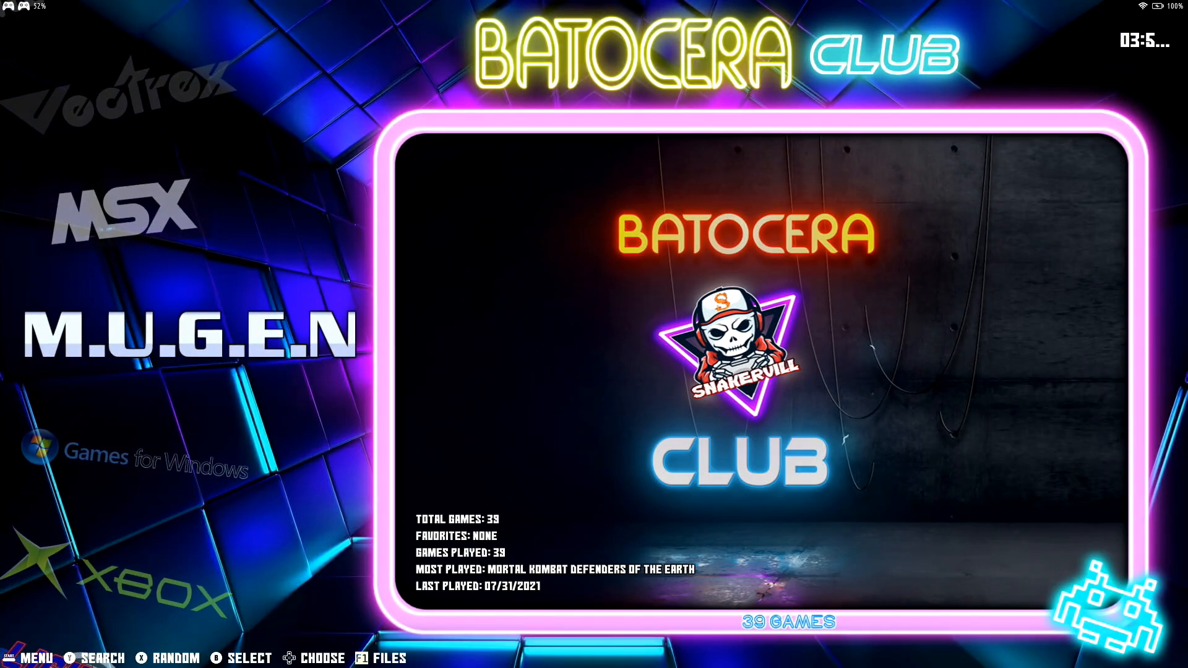
{"action": "key", "text": "Down"}
{"action": "key", "text": "Down"}
{"action": "key", "text": "Down"}
{"action": "key", "text": "Down"}
{"action": "key", "text": "Down"}
{"action": "key", "text": "Down"}
{"action": "key", "text": "Down"}
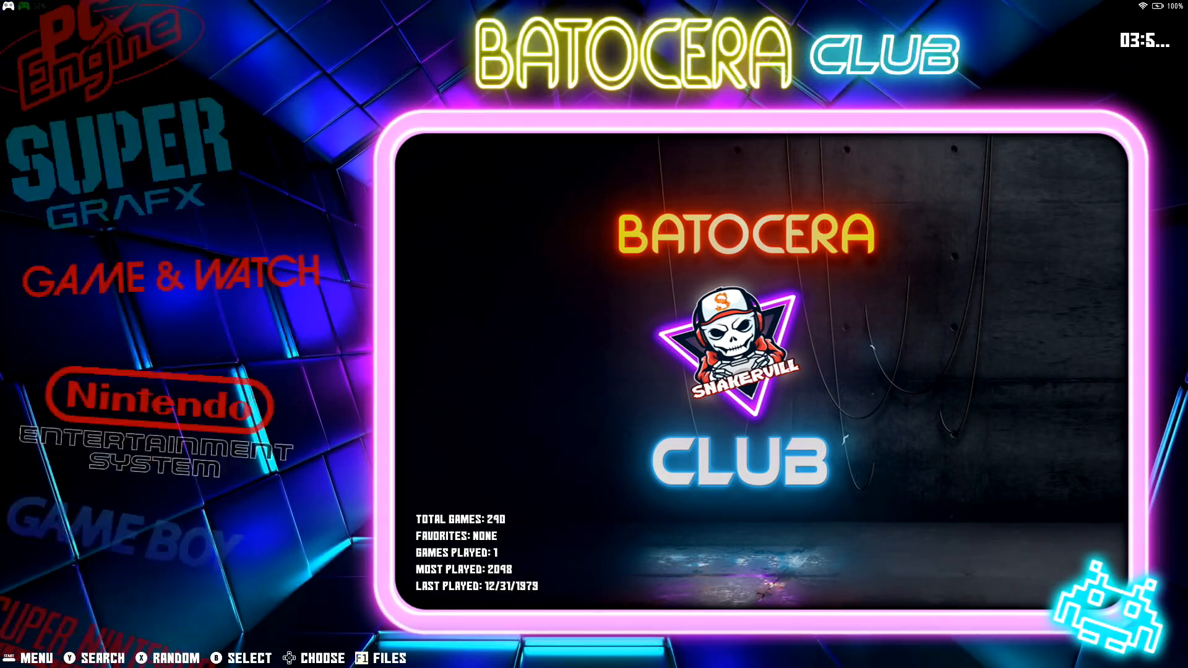
{"action": "key", "text": "Down"}
{"action": "key", "text": "Down"}
{"action": "key", "text": "Down"}
{"action": "key", "text": "Down"}
{"action": "key", "text": "Down"}
{"action": "key", "text": "Down"}
{"action": "key", "text": "Down"}
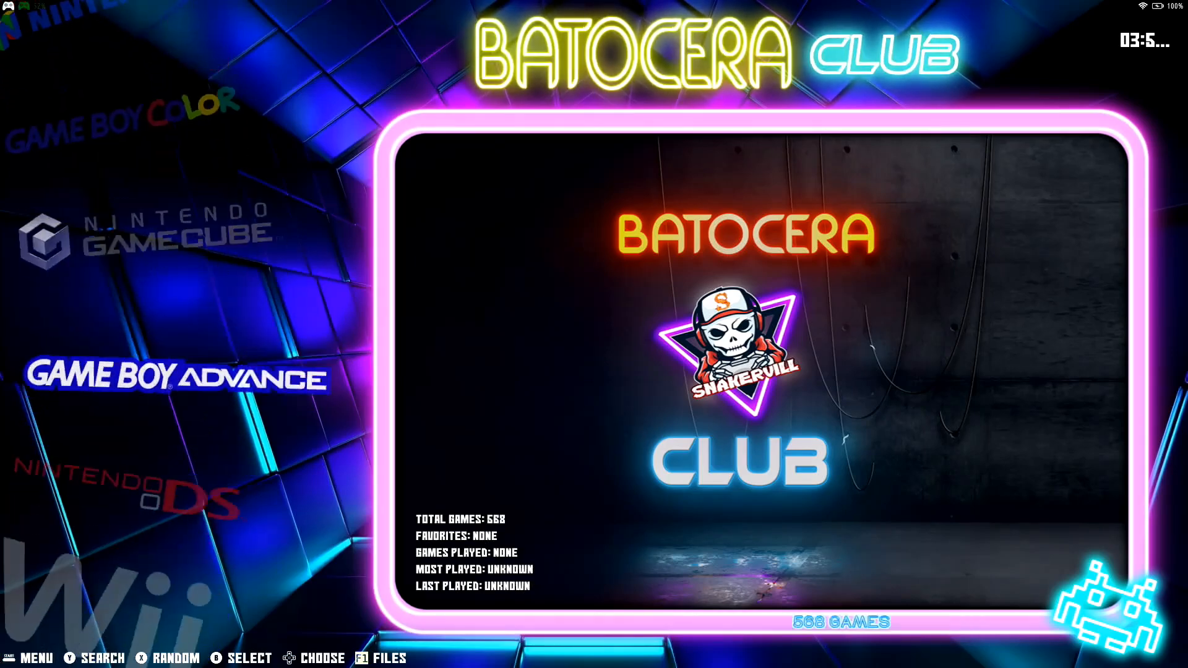
{"action": "key", "text": "Down"}
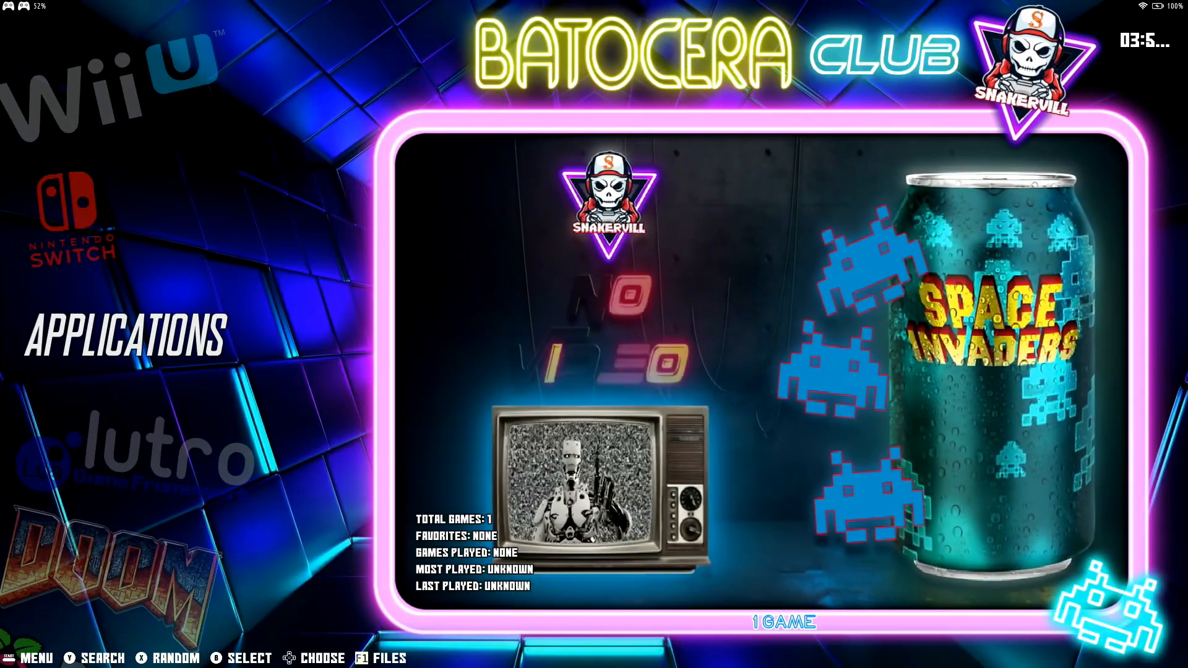
{"action": "key", "text": "Return"}
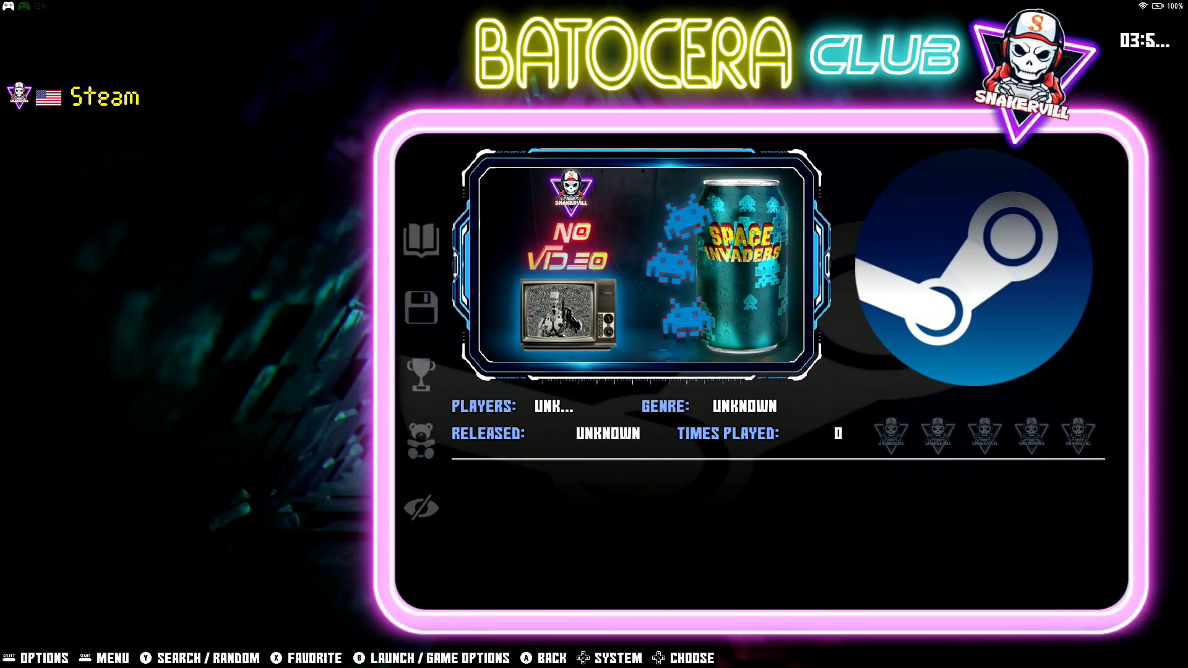
{"action": "key", "text": "Return"}
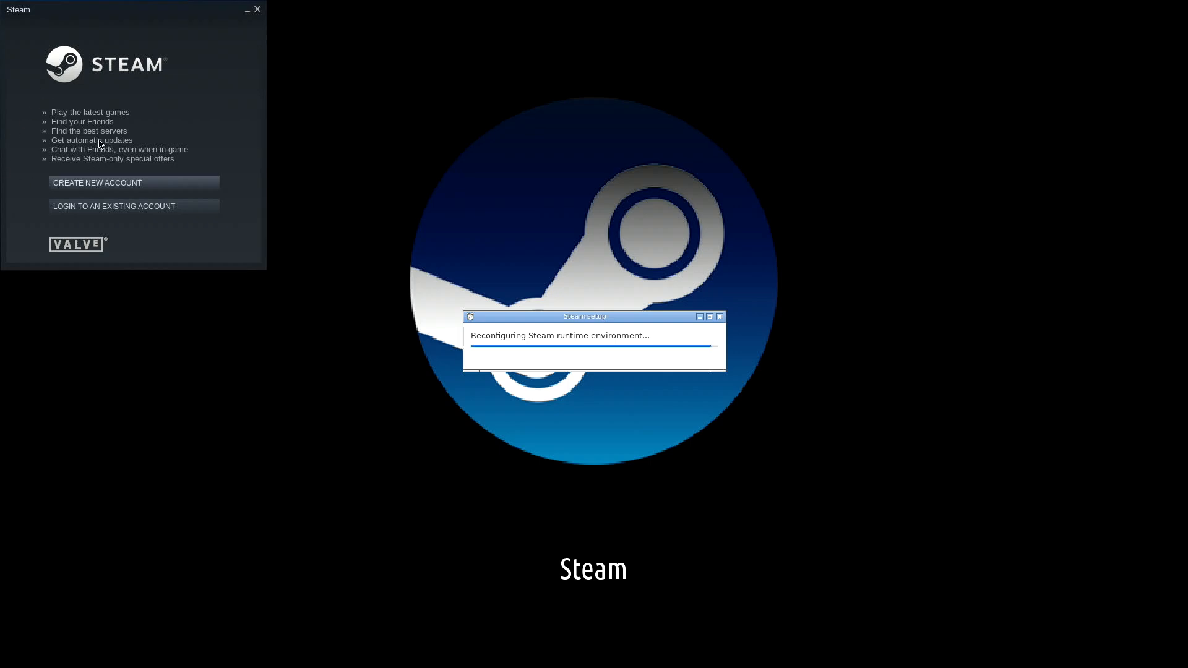
Step: Sign in to the existing Steam account with its username and password
{"action": "left_click", "coordinate": [105, 207]}
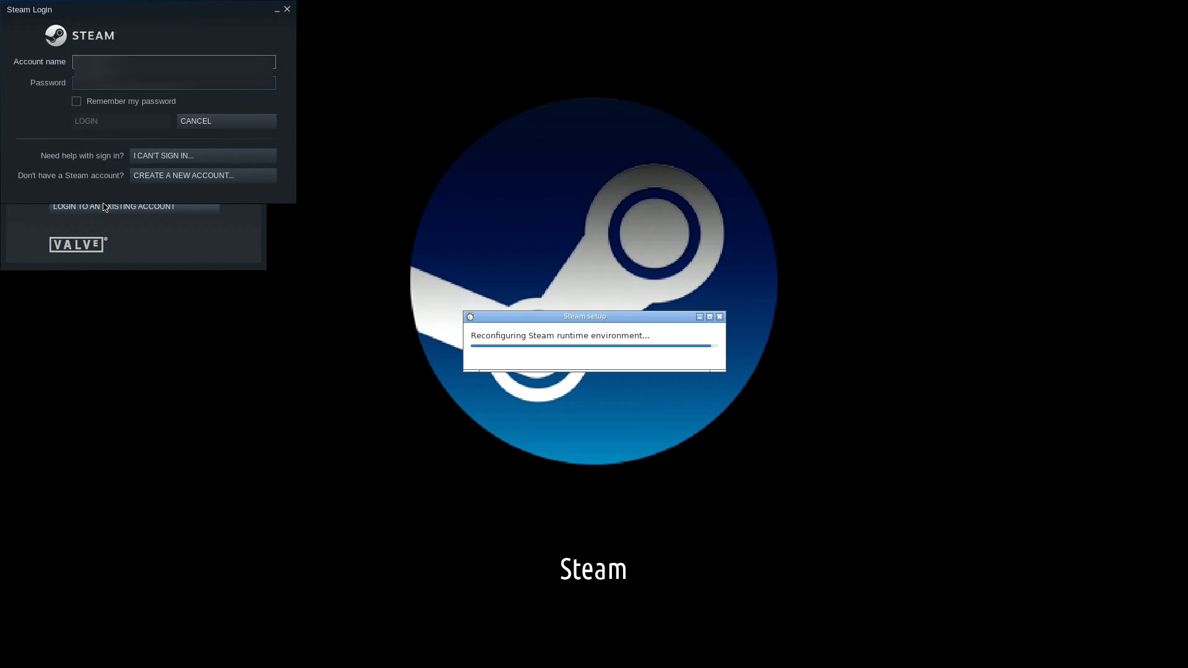
{"action": "key", "text": "Tab"}
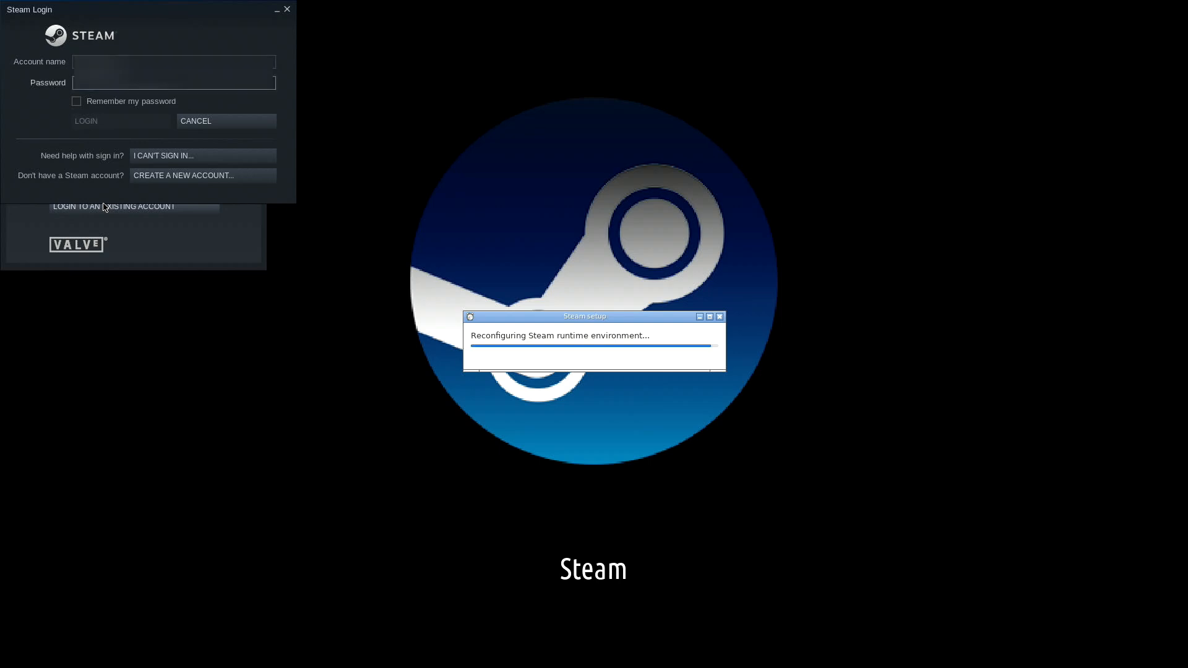
{"action": "type", "text": "*"}
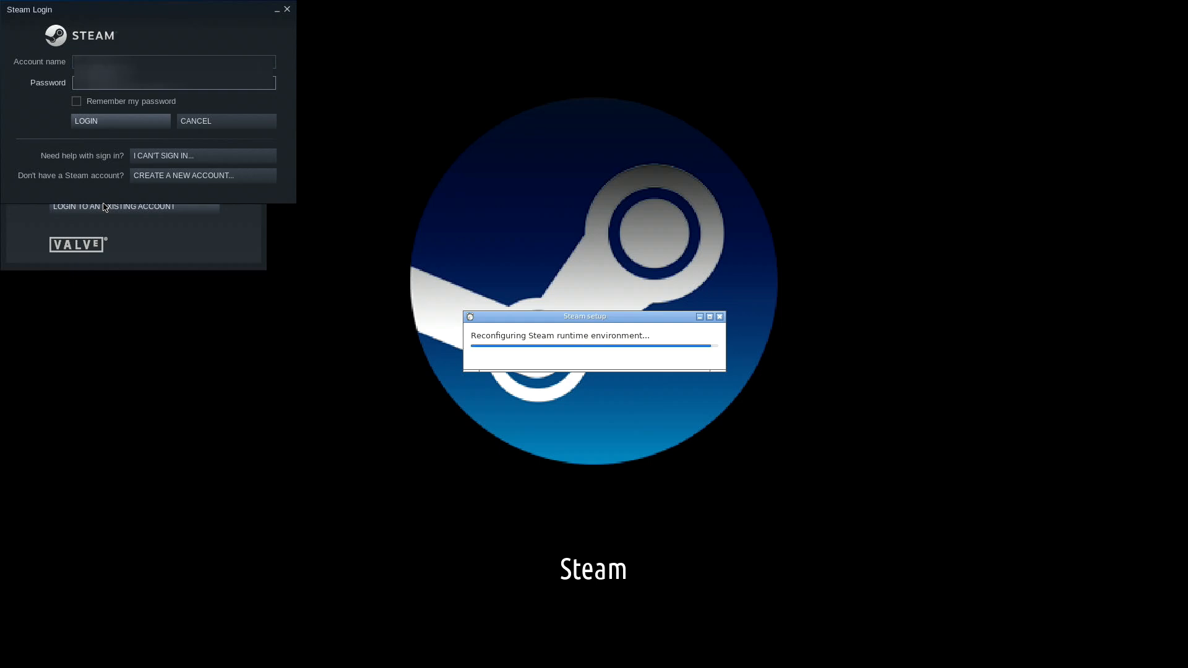
{"action": "left_click", "coordinate": [116, 127]}
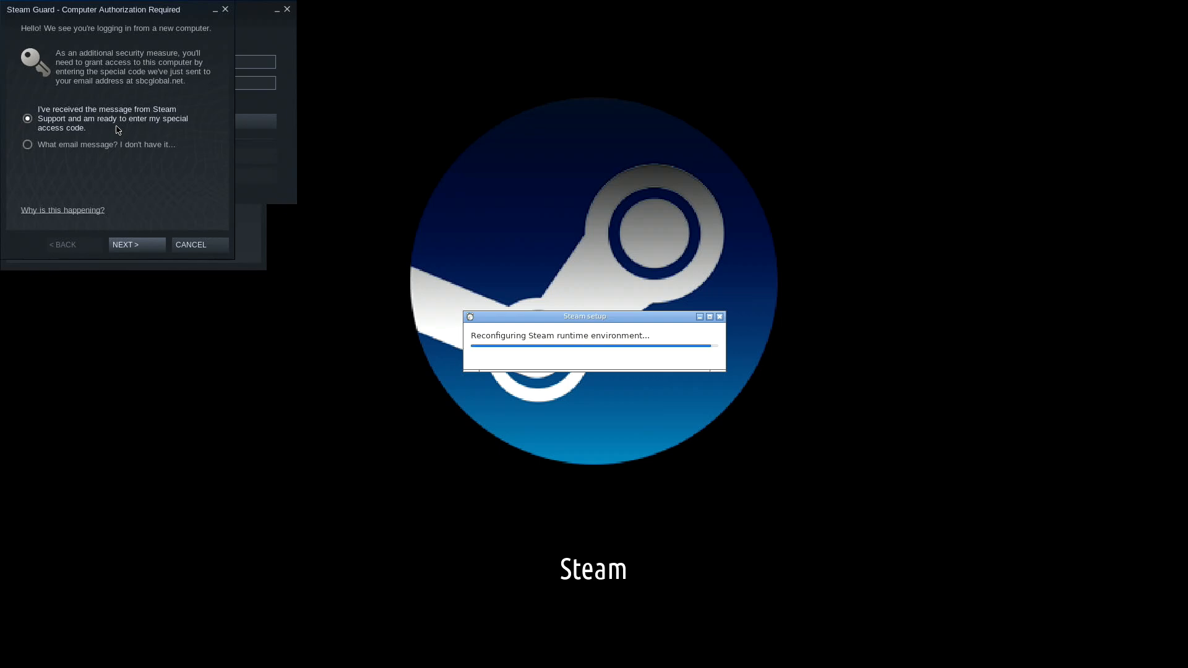
Step: Enter the Steam Guard access code and finish authorizing this computer
{"action": "key", "text": "Return"}
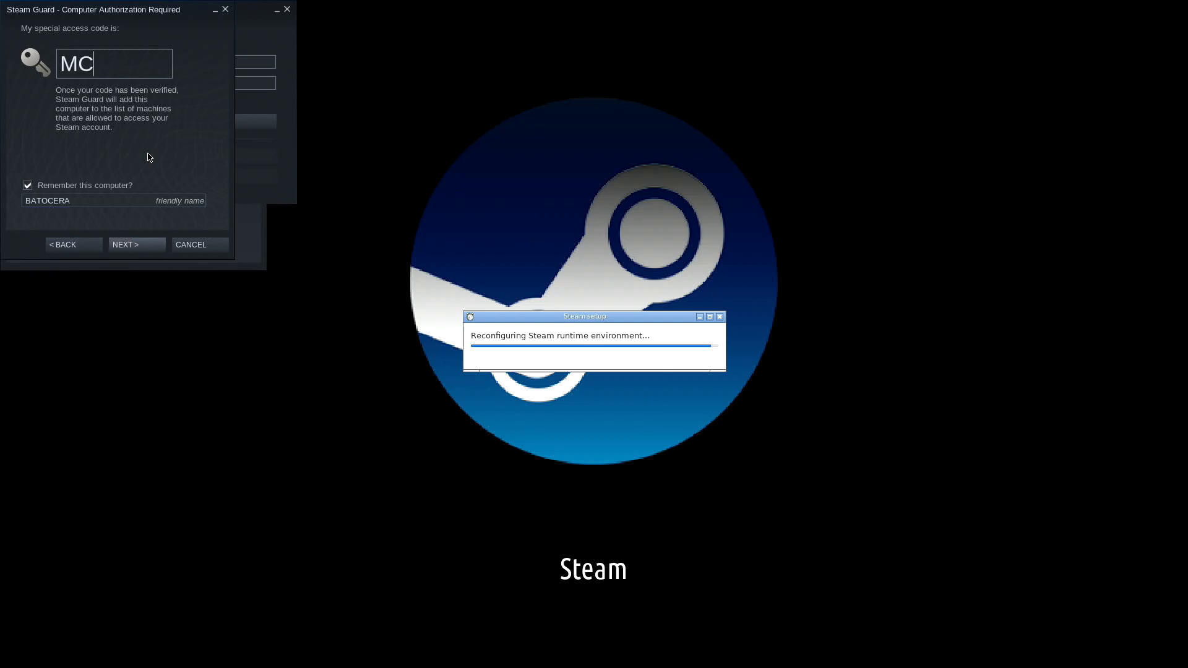
{"action": "left_click", "coordinate": [139, 244]}
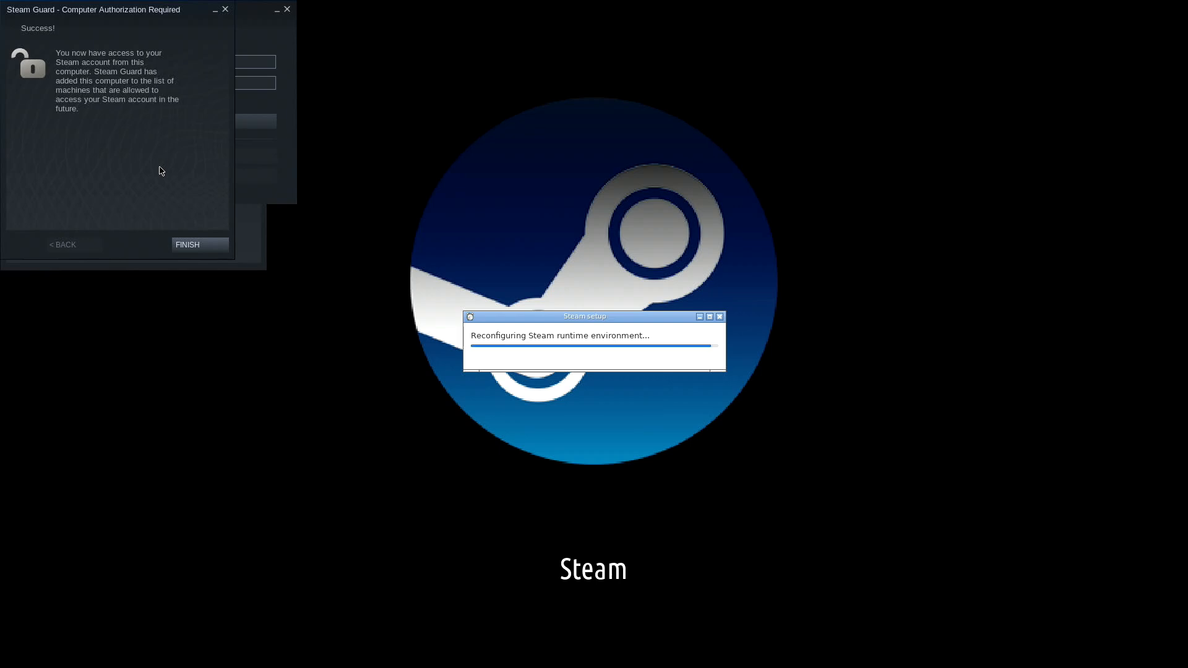
{"action": "left_click", "coordinate": [200, 246]}
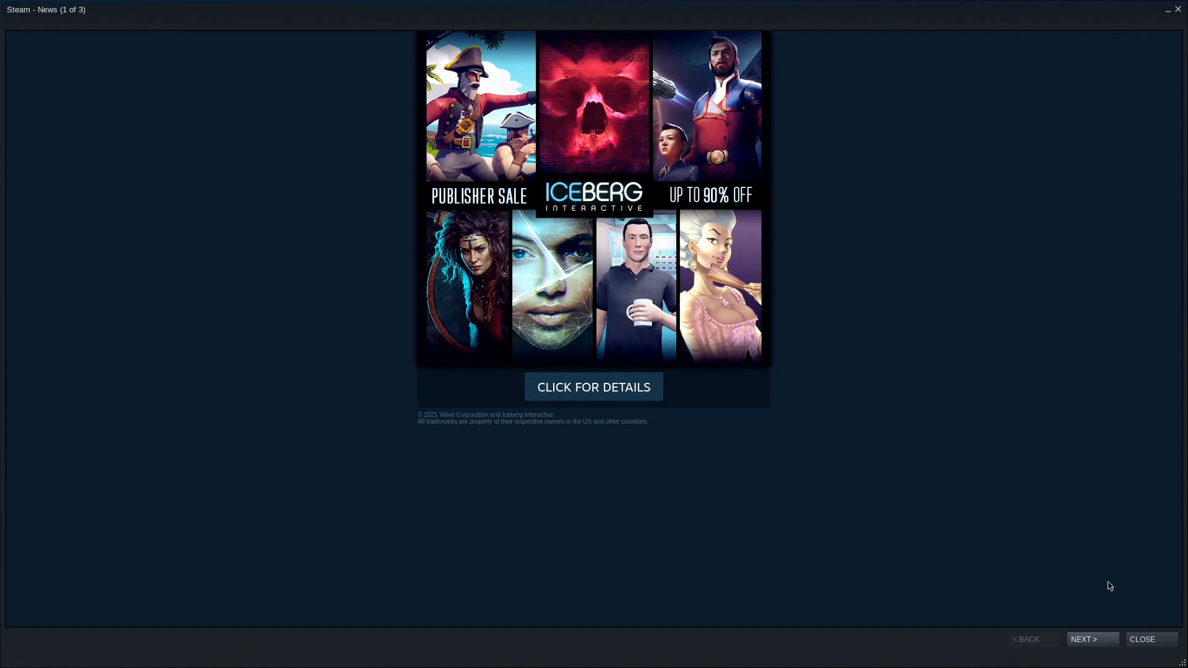
Step: Close the Steam News window and scroll through the sidebar game list
{"action": "left_click", "coordinate": [1145, 639]}
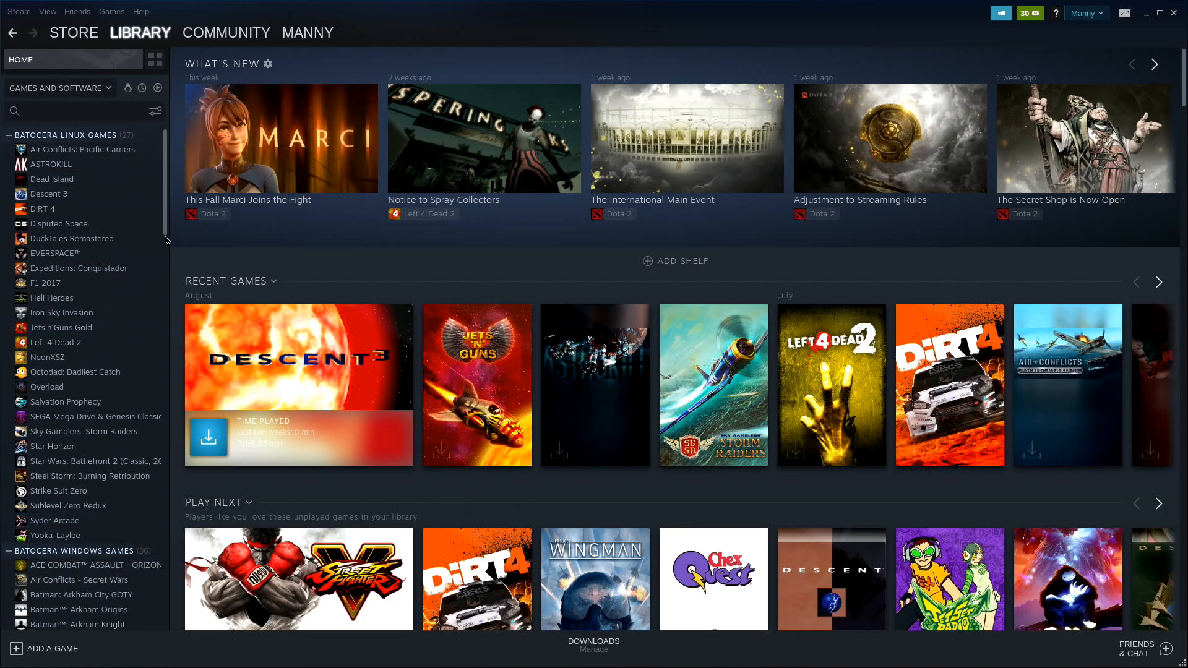
{"action": "scroll", "coordinate": [80, 248], "scroll_direction": "down", "scroll_amount": 5}
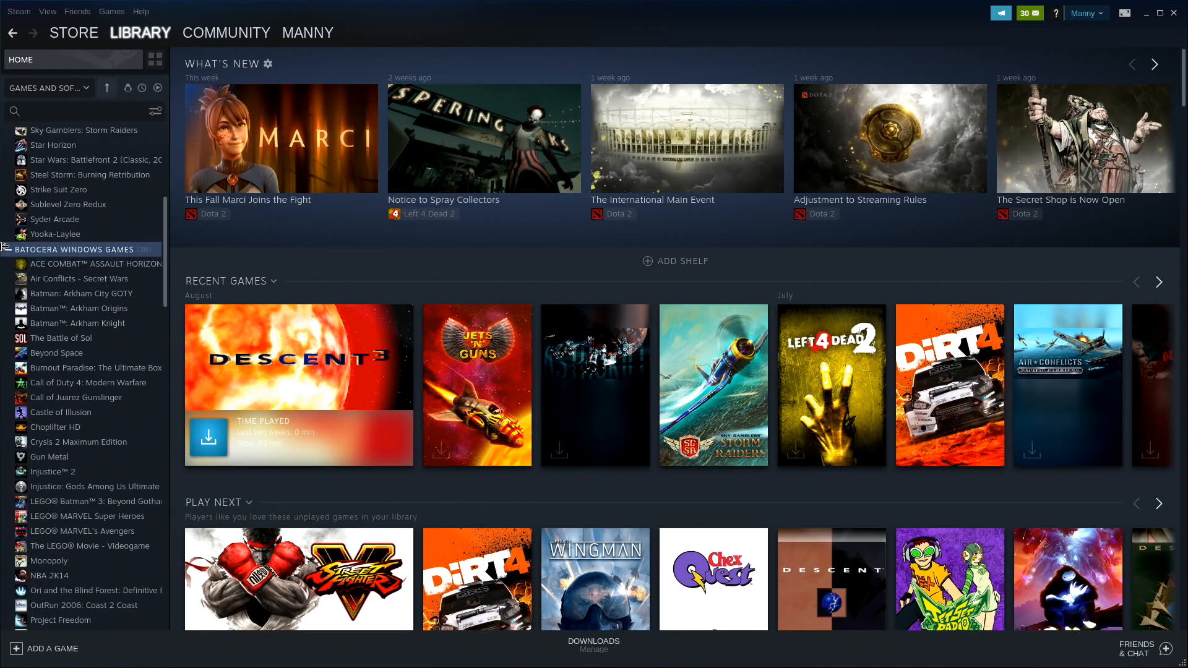
{"action": "left_click_drag", "start_coordinate": [165, 263], "coordinate": [169, 343]}
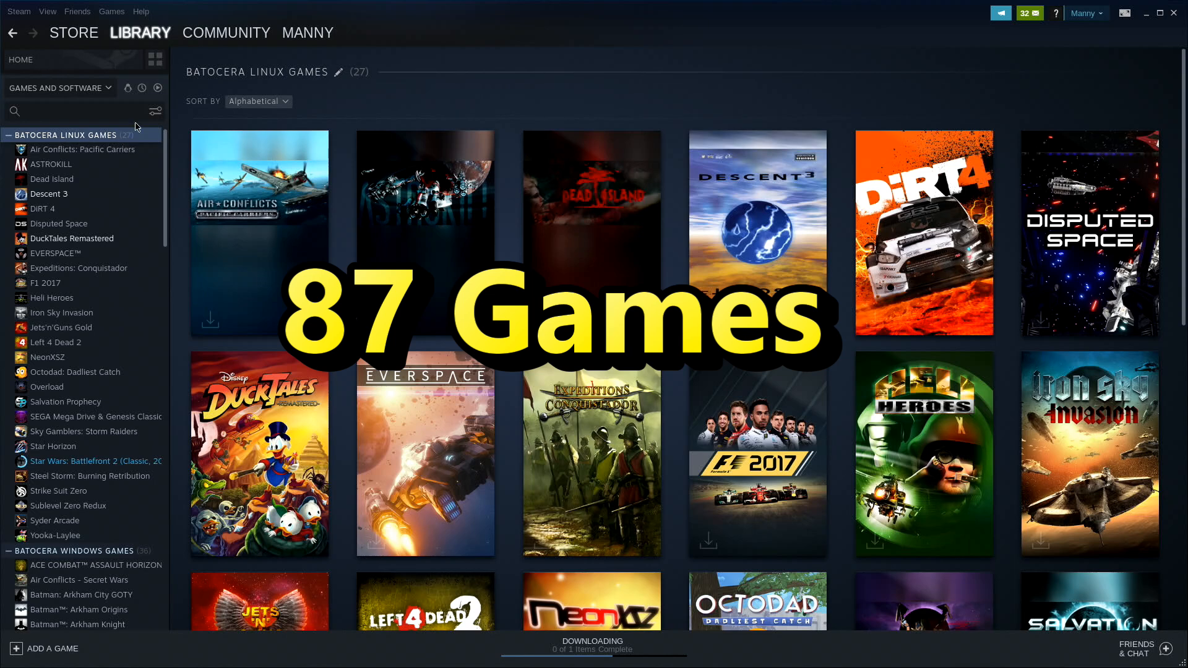
{"action": "scroll", "coordinate": [55, 443], "scroll_direction": "down", "scroll_amount": 3}
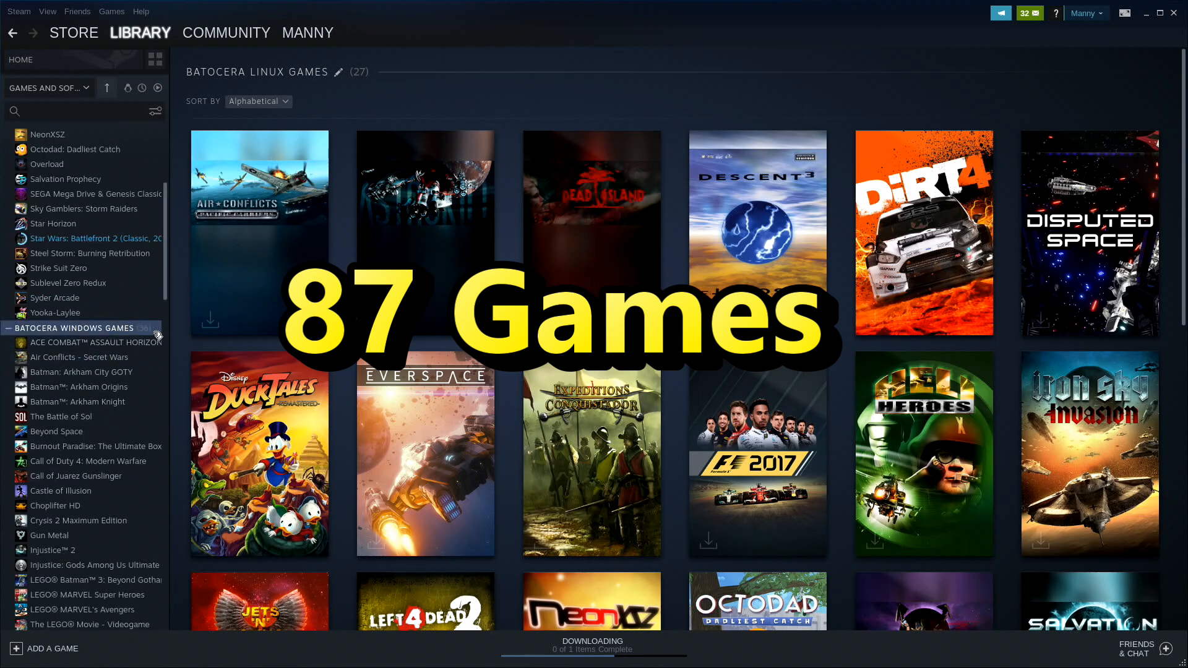
{"action": "scroll", "coordinate": [146, 328], "scroll_direction": "up", "scroll_amount": 3}
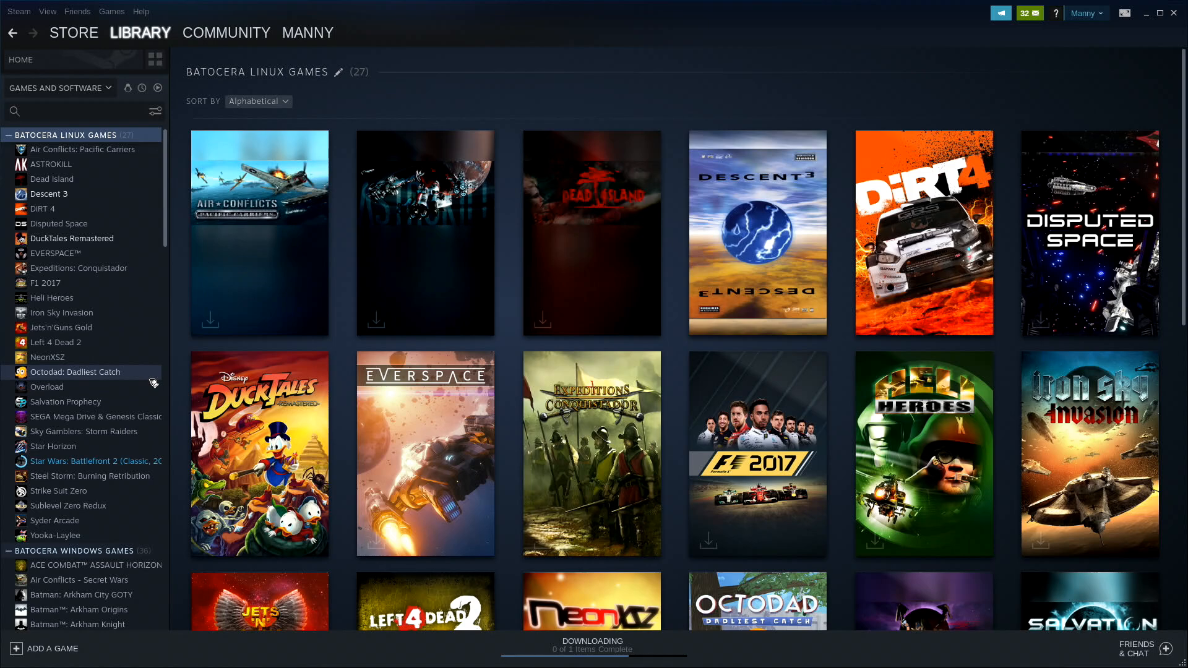
Step: Review the Batocera Linux and Windows game collections, then return to the library home
{"action": "scroll", "coordinate": [118, 458], "scroll_direction": "down", "scroll_amount": 12}
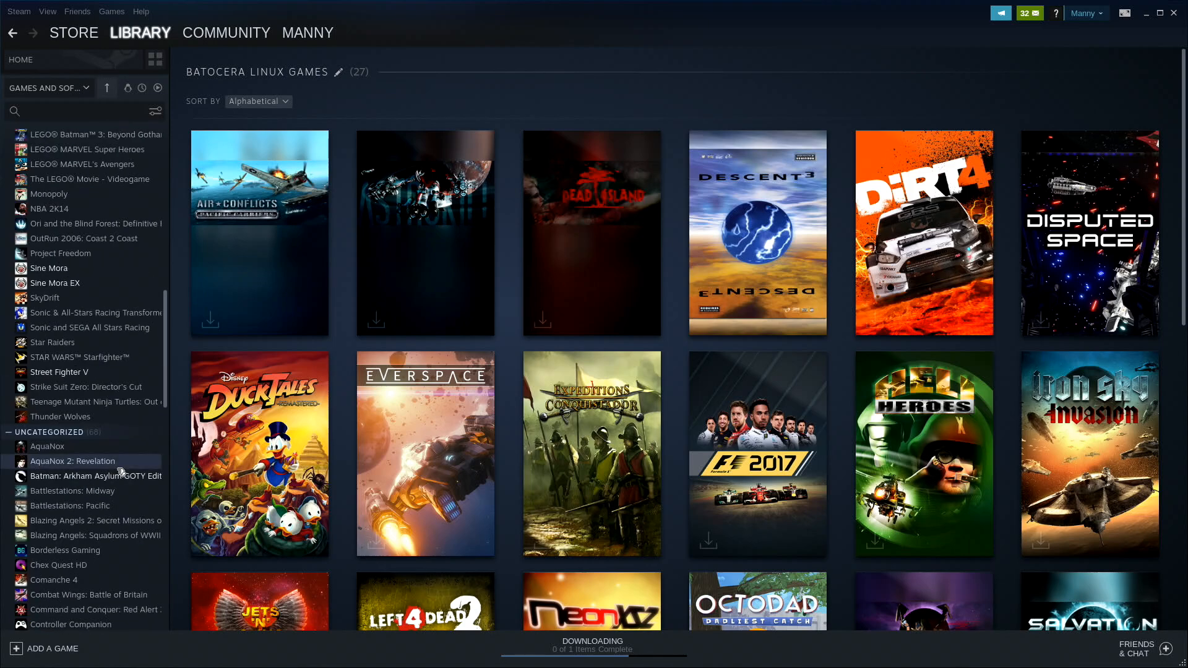
{"action": "scroll", "coordinate": [110, 473], "scroll_direction": "down", "scroll_amount": 15}
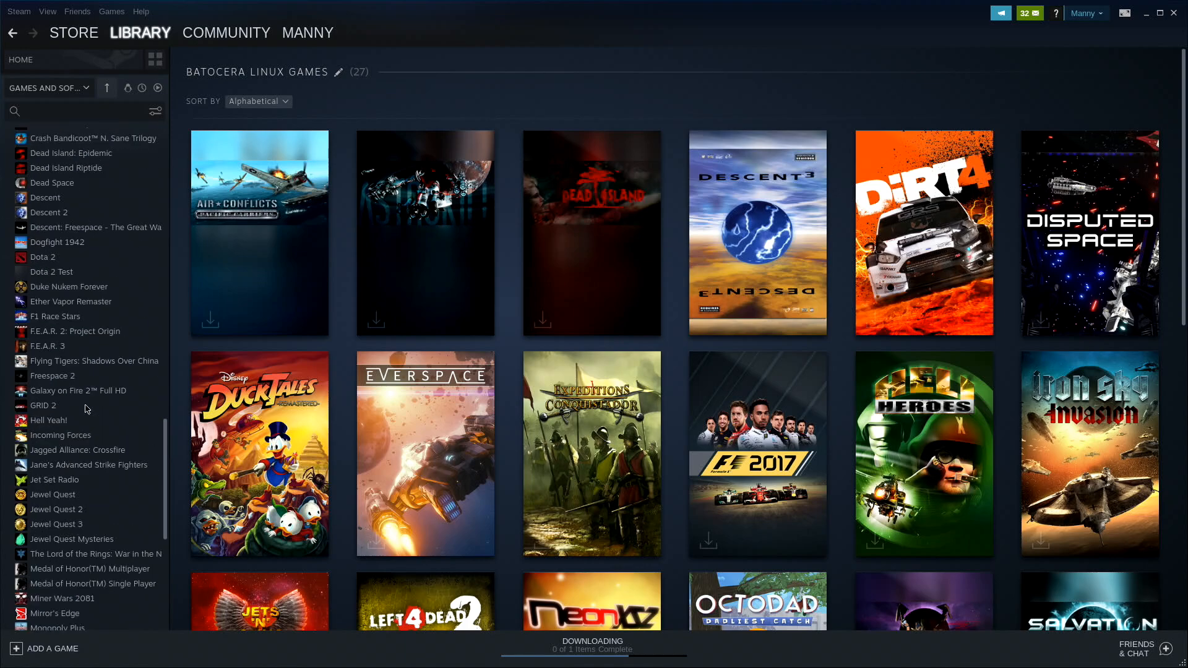
{"action": "scroll", "coordinate": [106, 435], "scroll_direction": "down", "scroll_amount": 3}
{"action": "scroll", "coordinate": [112, 489], "scroll_direction": "up", "scroll_amount": 5}
{"action": "scroll", "coordinate": [112, 492], "scroll_direction": "up", "scroll_amount": 15}
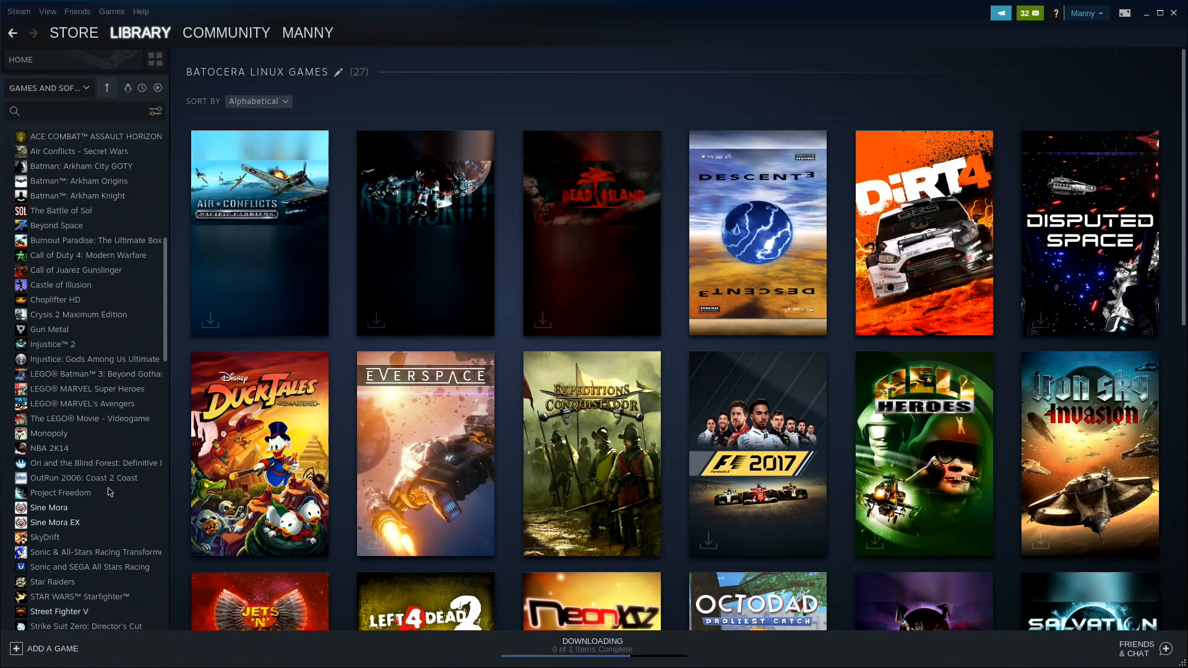
{"action": "scroll", "coordinate": [112, 492], "scroll_direction": "up", "scroll_amount": 5}
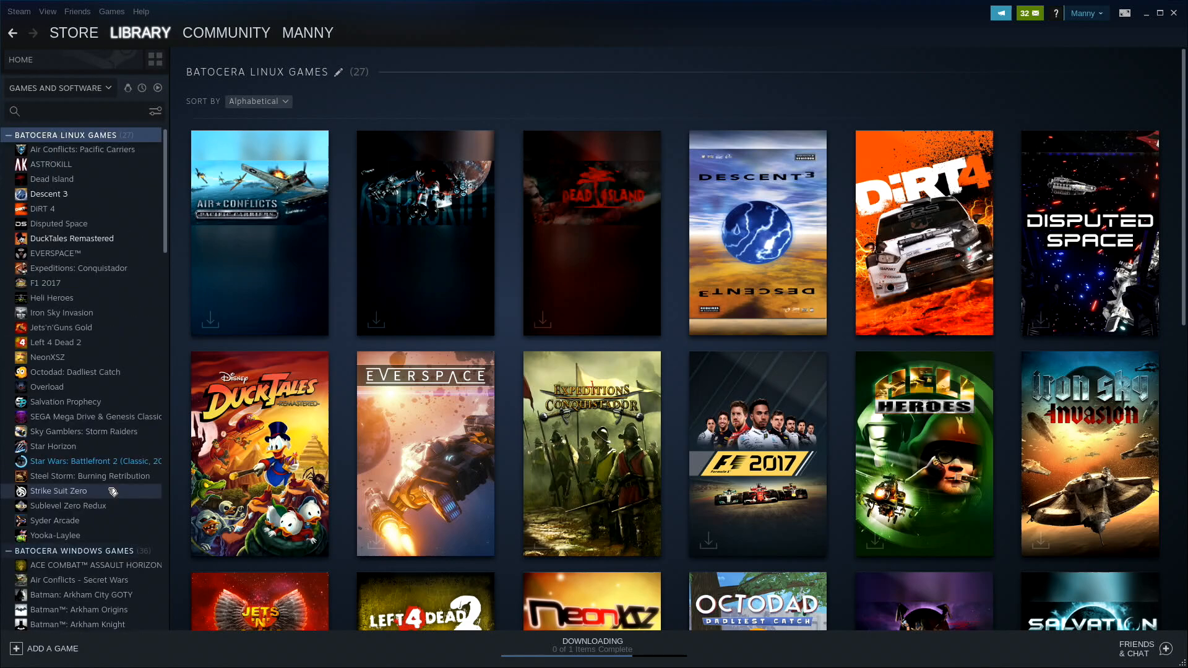
{"action": "left_click", "coordinate": [20, 59]}
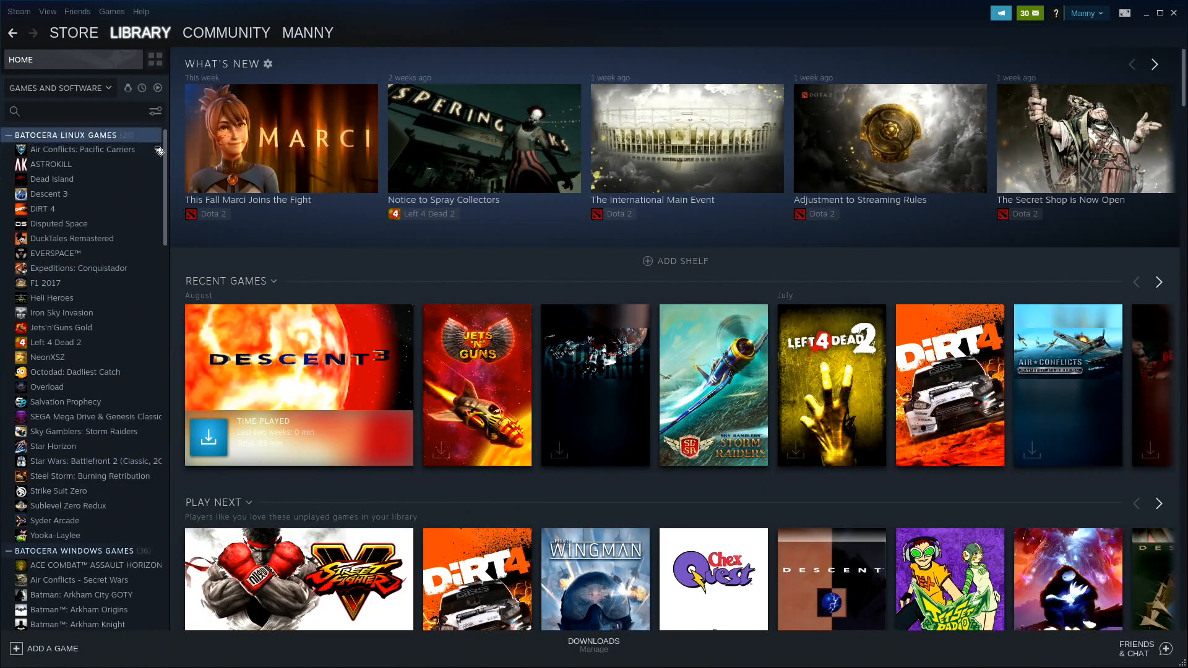
{"action": "left_click", "coordinate": [22, 13]}
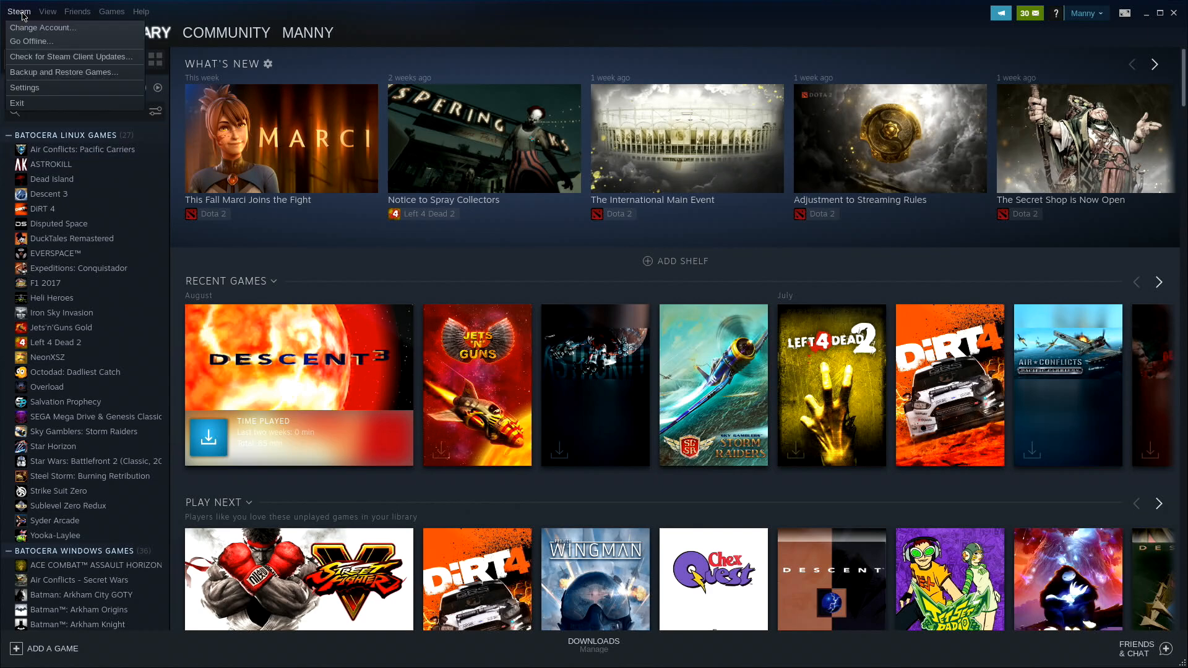
Step: Enable Steam Play for all other titles with Proton 4.11-13 and save the settings
{"action": "left_click", "coordinate": [25, 88]}
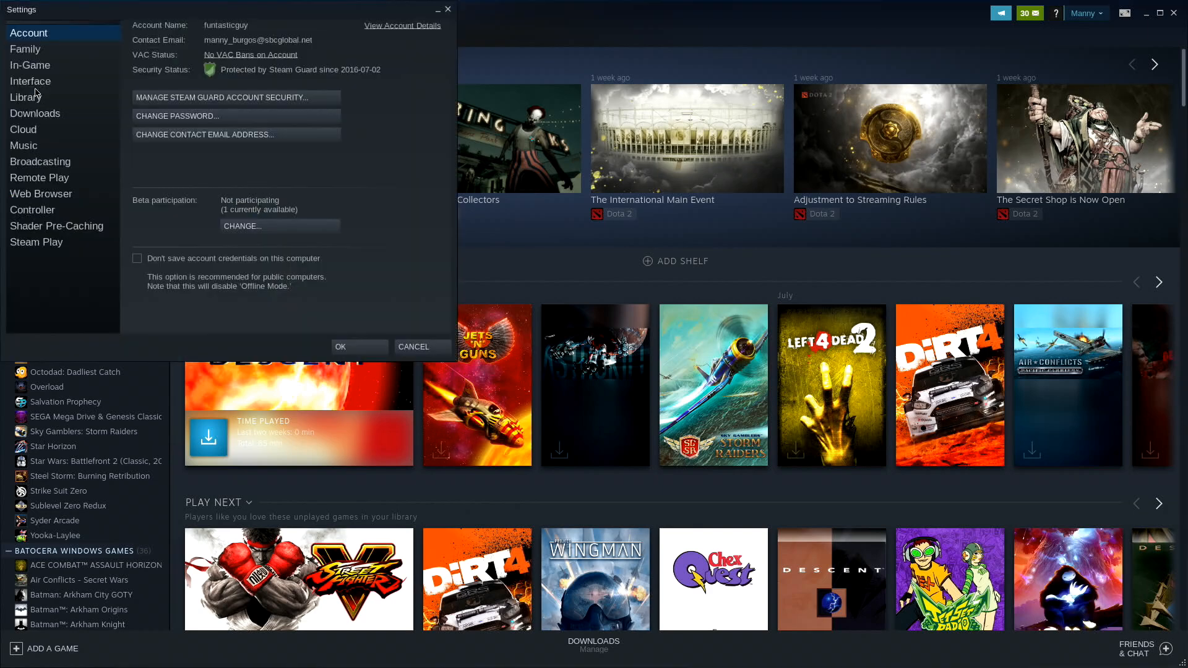
{"action": "left_click", "coordinate": [43, 245]}
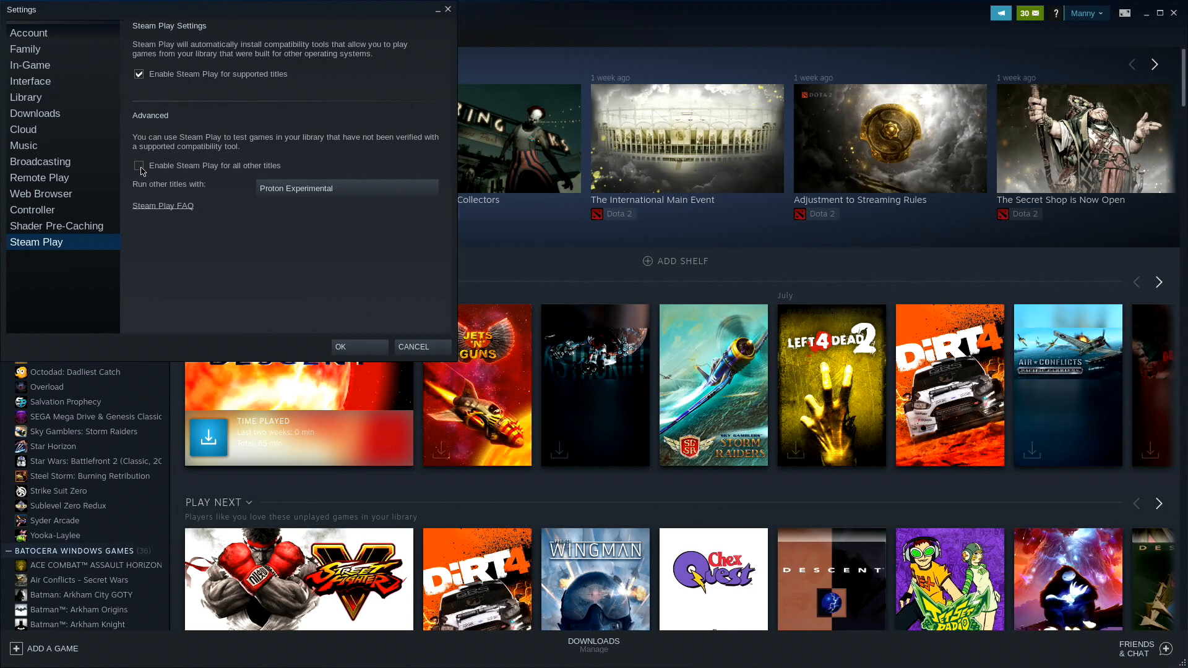
{"action": "left_click", "coordinate": [164, 167]}
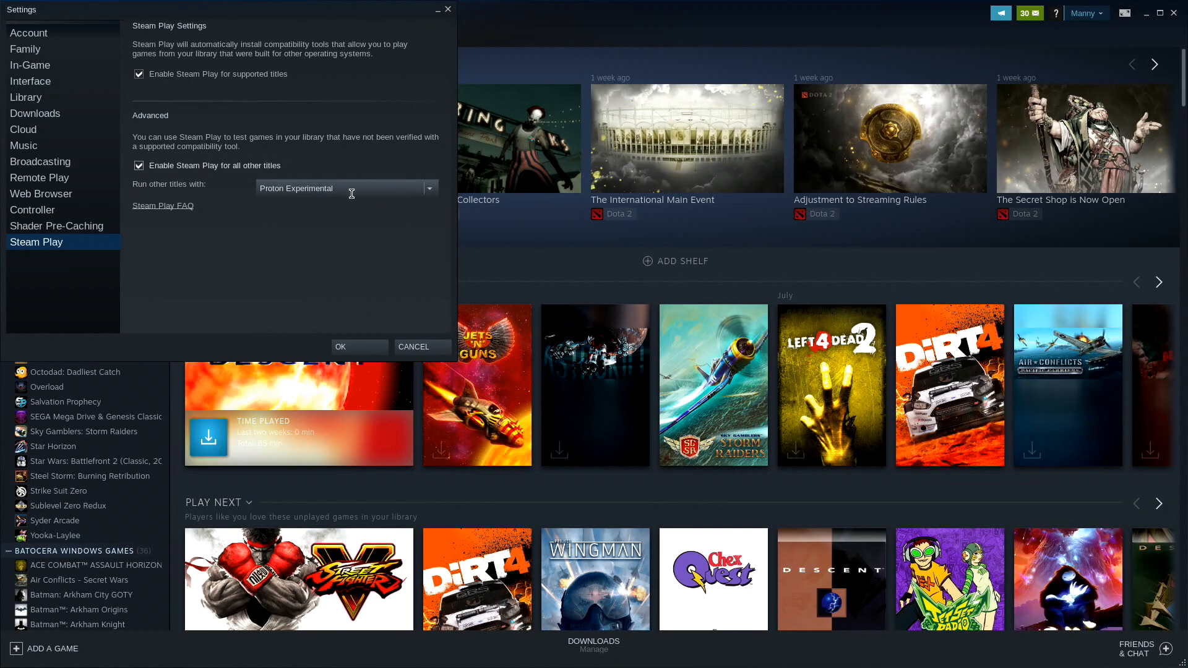
{"action": "left_click", "coordinate": [432, 190]}
{"action": "left_click", "coordinate": [430, 190]}
{"action": "left_click", "coordinate": [431, 189]}
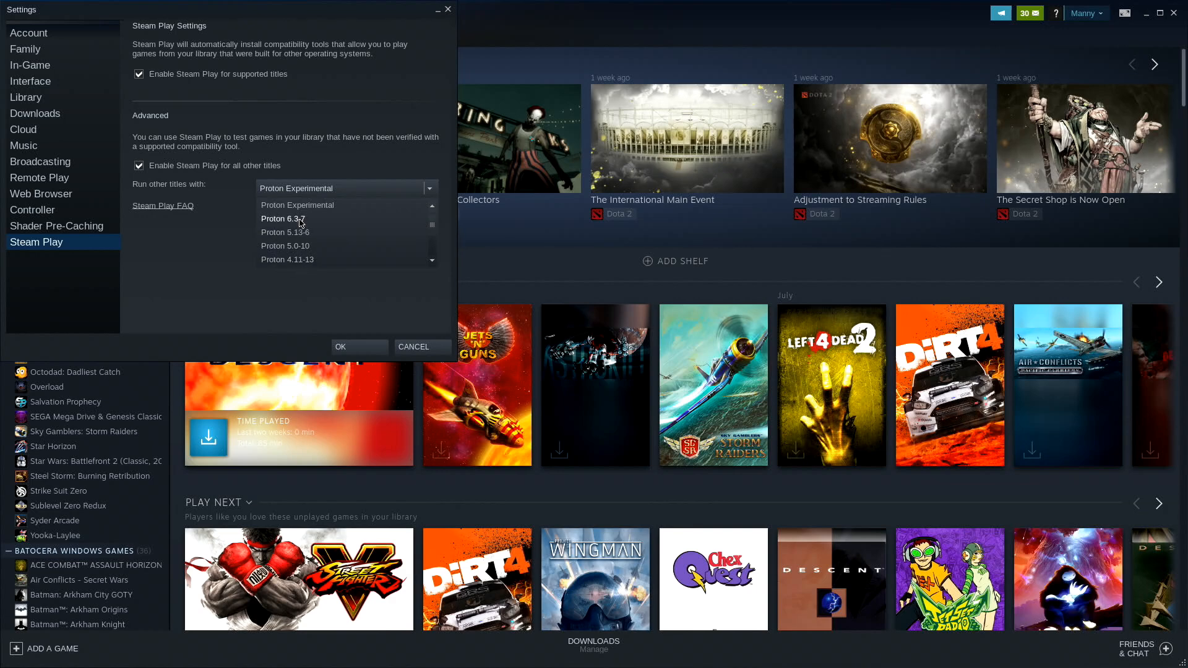
{"action": "left_click", "coordinate": [310, 260]}
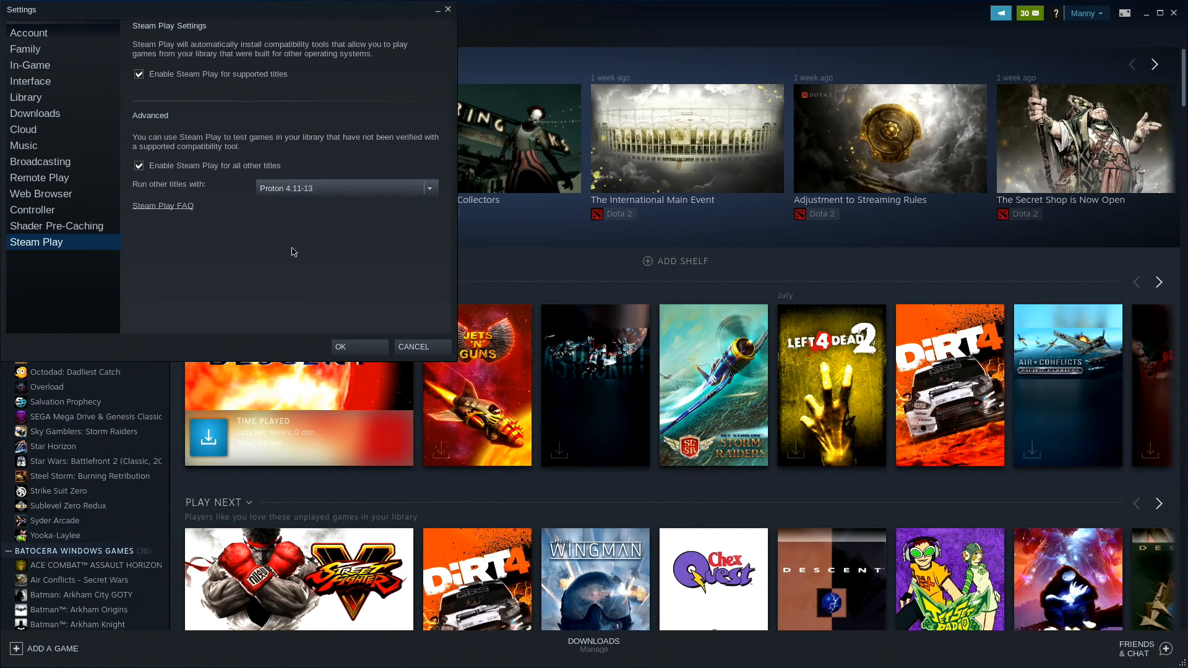
{"action": "left_click", "coordinate": [368, 344]}
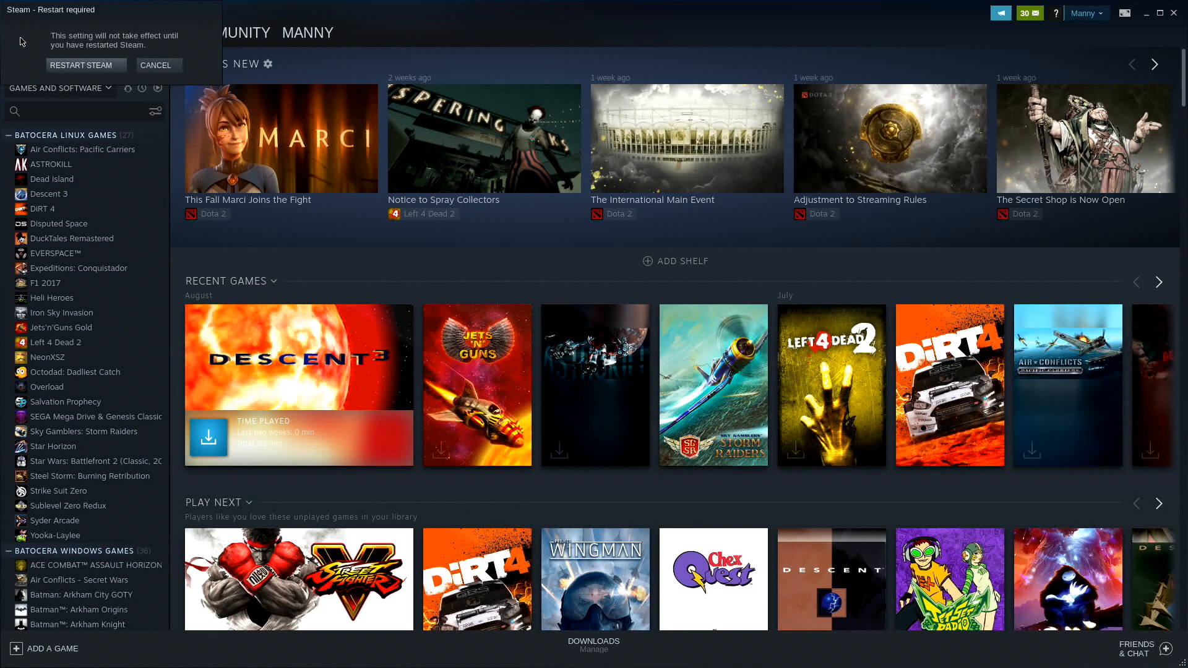
Step: Restart Steam, dismiss its news window, and return to the library home
{"action": "left_click", "coordinate": [86, 66]}
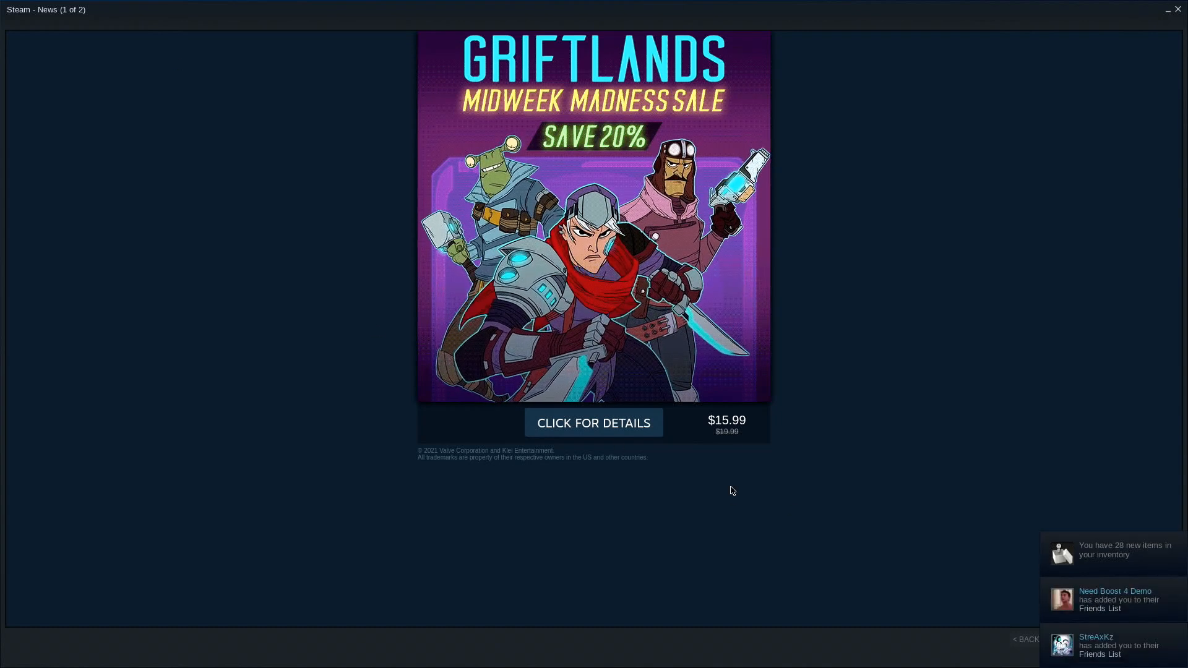
{"action": "left_click", "coordinate": [1178, 10]}
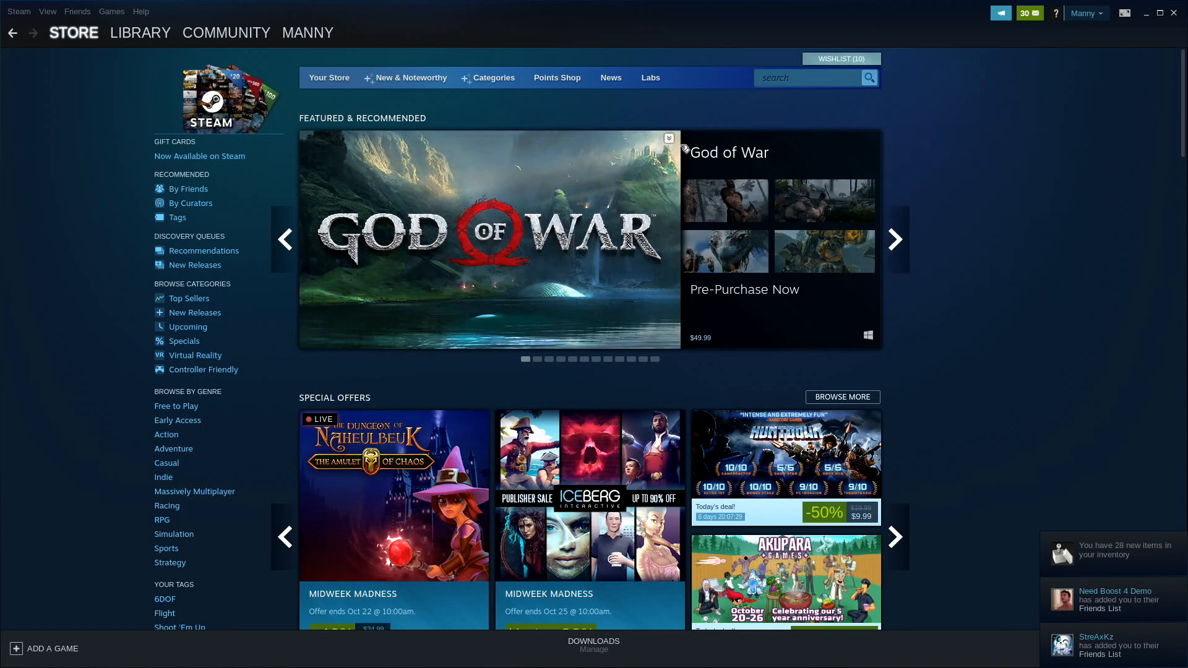
{"action": "left_click", "coordinate": [154, 28]}
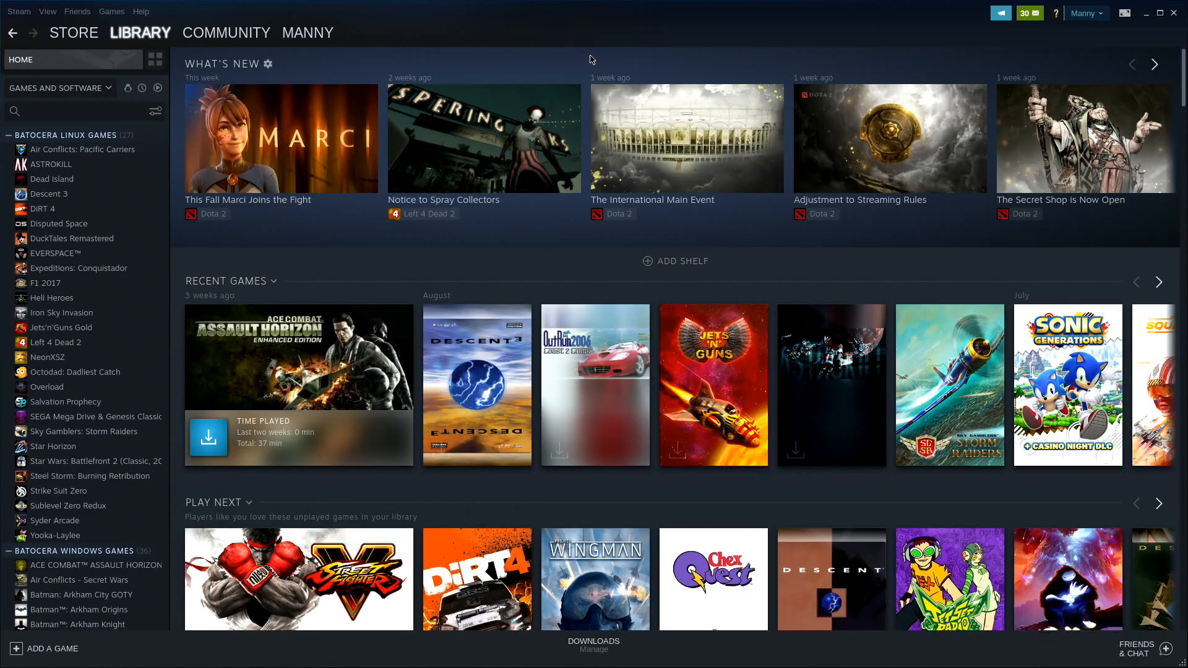
Step: Review Steam's general controller settings, where only Guide Button Focuses Steam is enabled, and return to the Controller page
{"action": "left_click", "coordinate": [19, 13]}
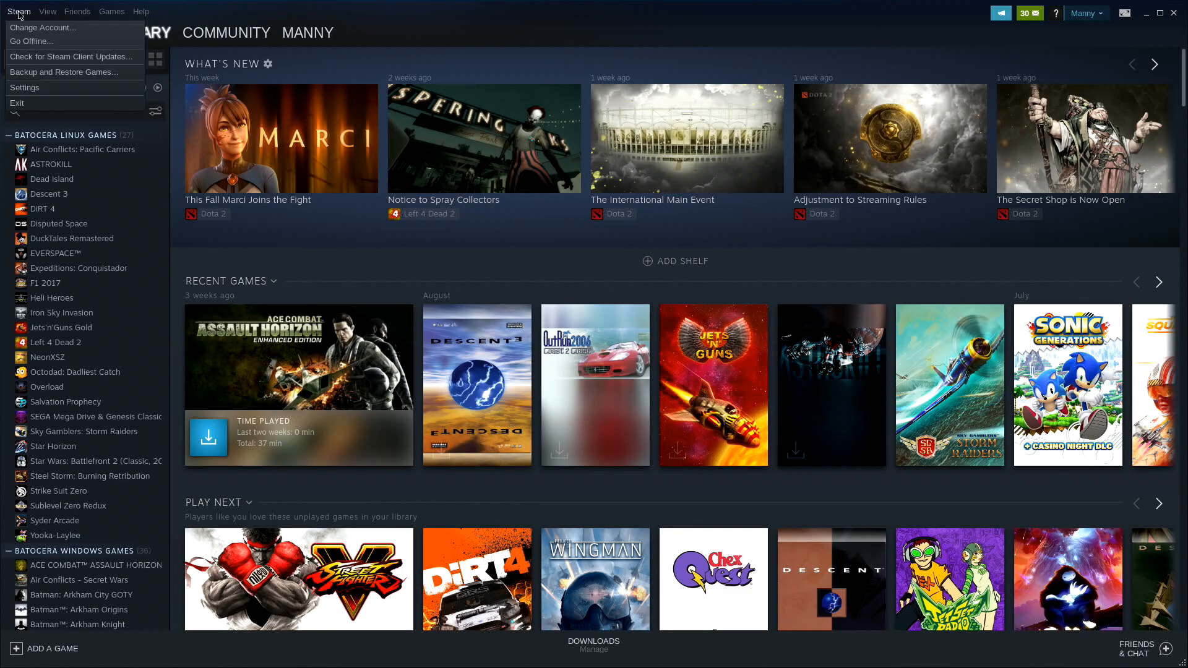
{"action": "left_click", "coordinate": [25, 88]}
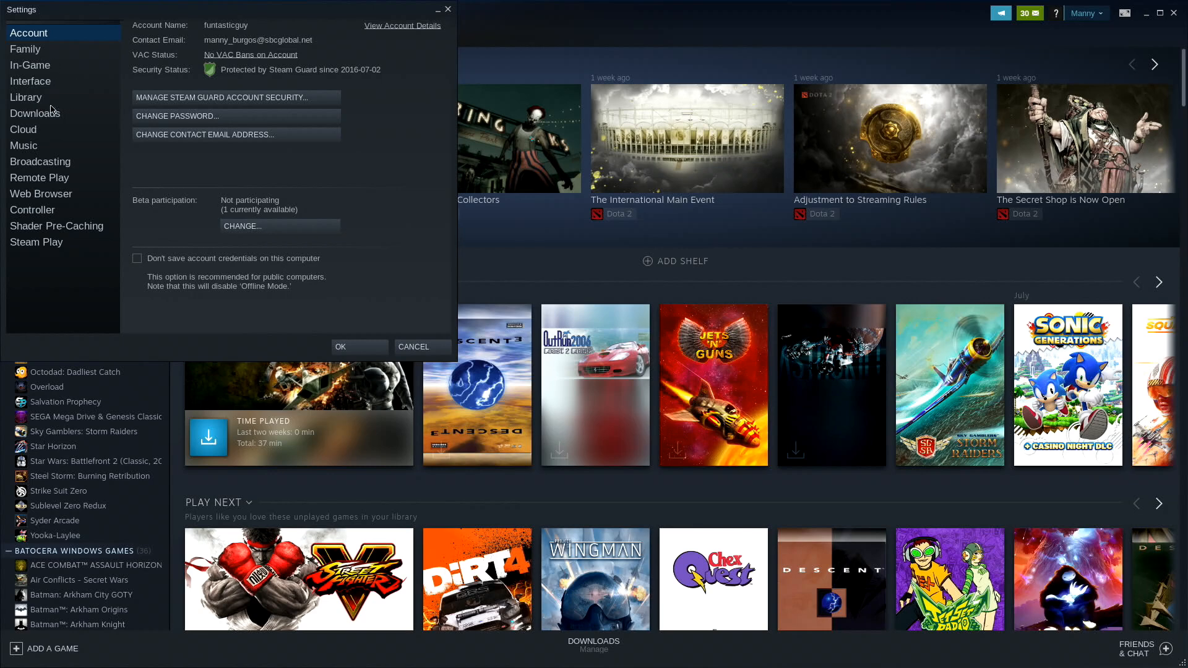
{"action": "left_click", "coordinate": [41, 212]}
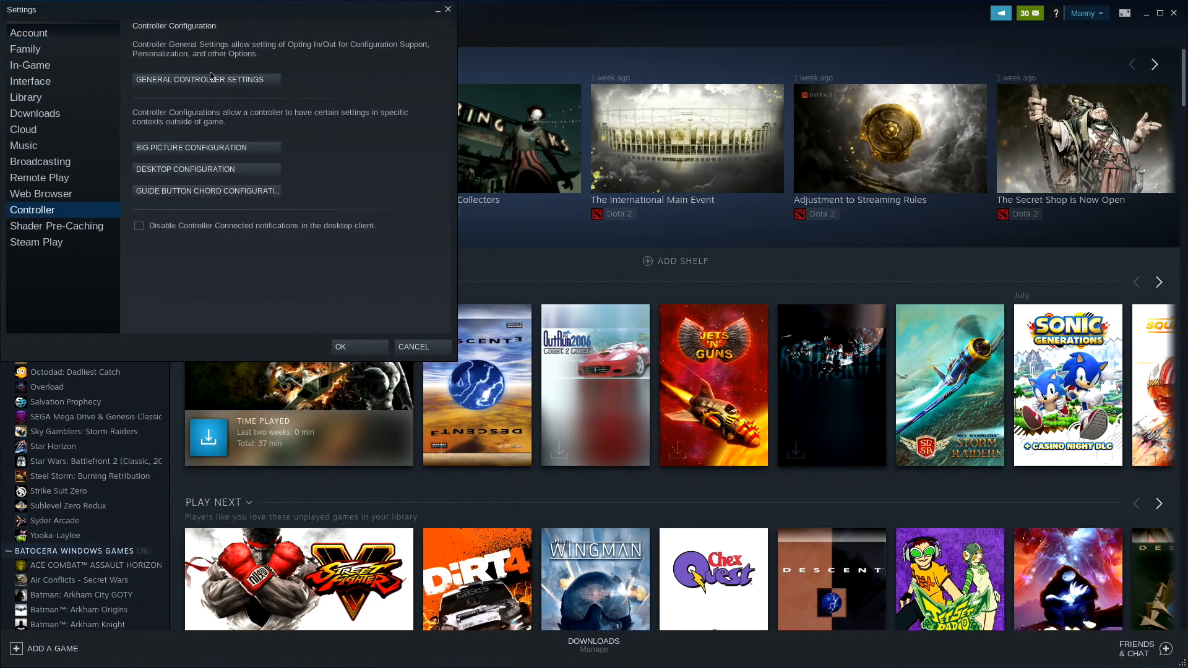
{"action": "left_click", "coordinate": [228, 86]}
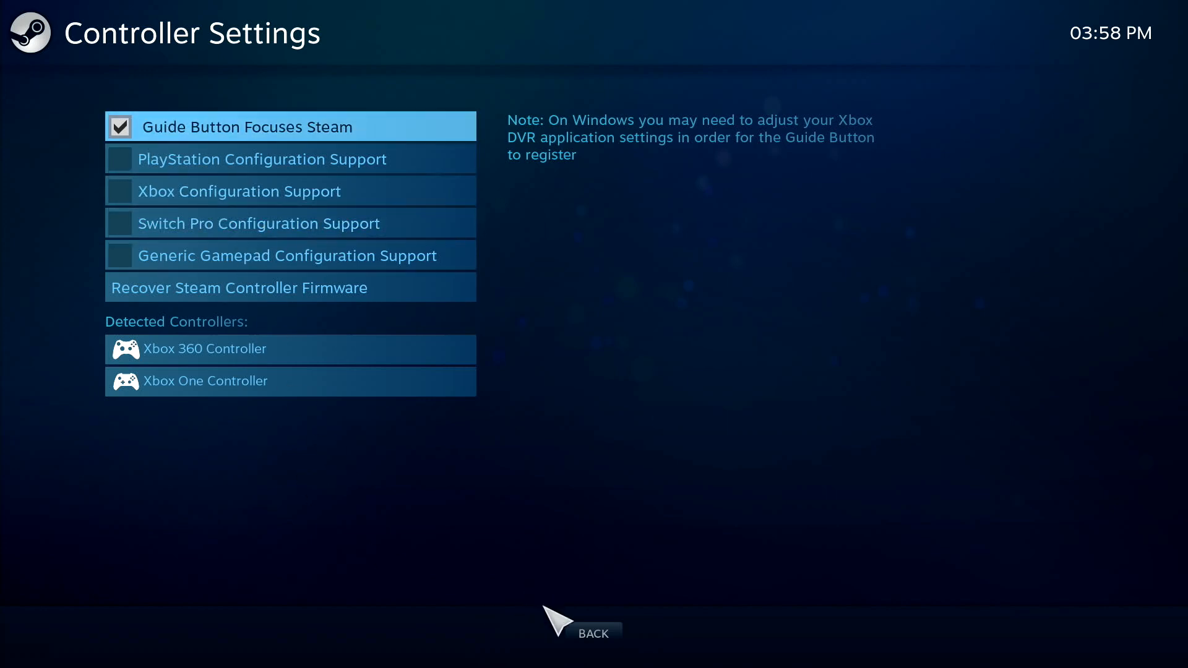
{"action": "left_click", "coordinate": [568, 630]}
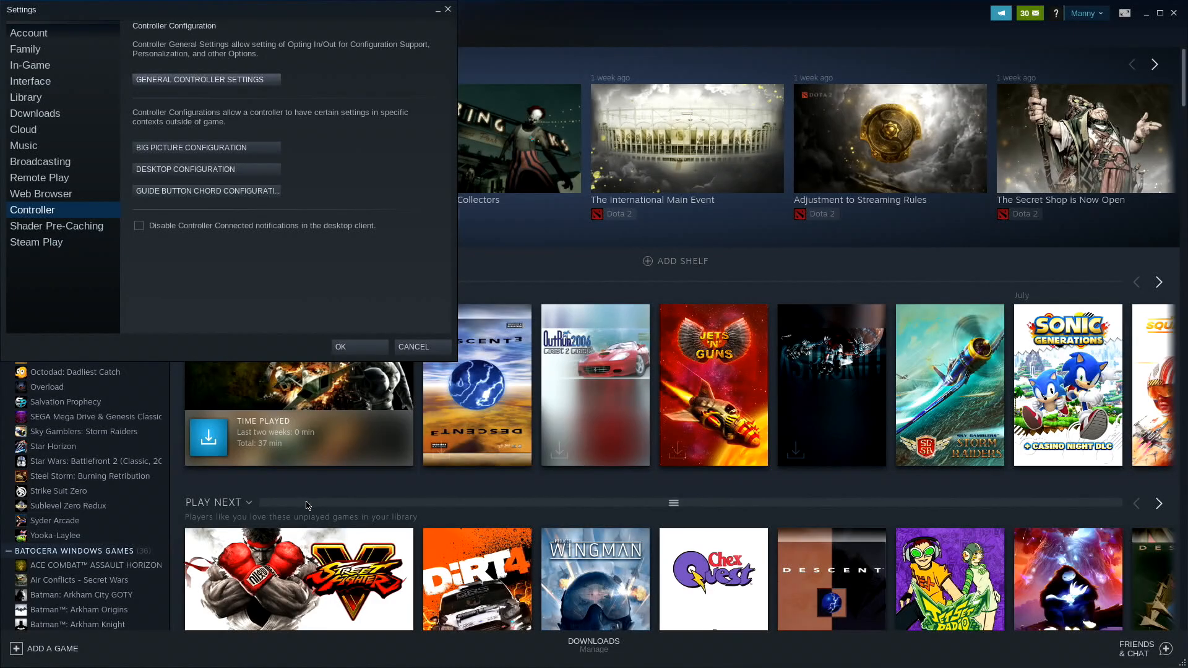
Step: Close Steam settings and open Street Fighter V from the Batocera Windows Games collection
{"action": "left_click", "coordinate": [34, 81]}
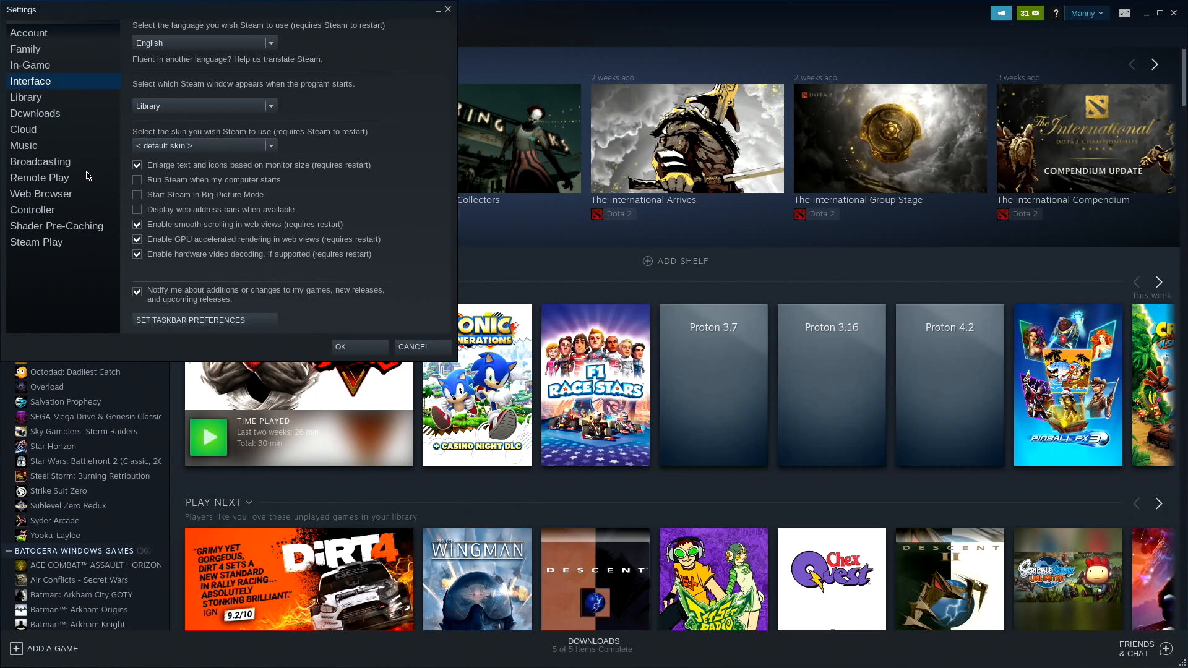
{"action": "left_click", "coordinate": [452, 11]}
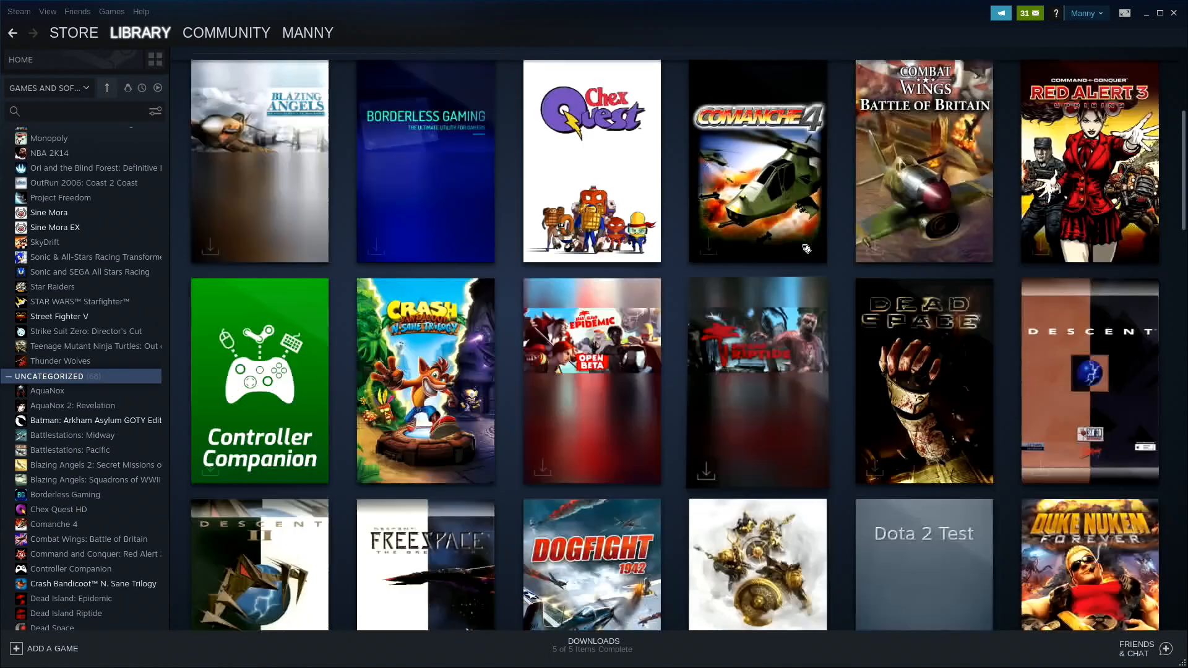
{"action": "scroll", "coordinate": [757, 322], "scroll_direction": "up", "scroll_amount": 3}
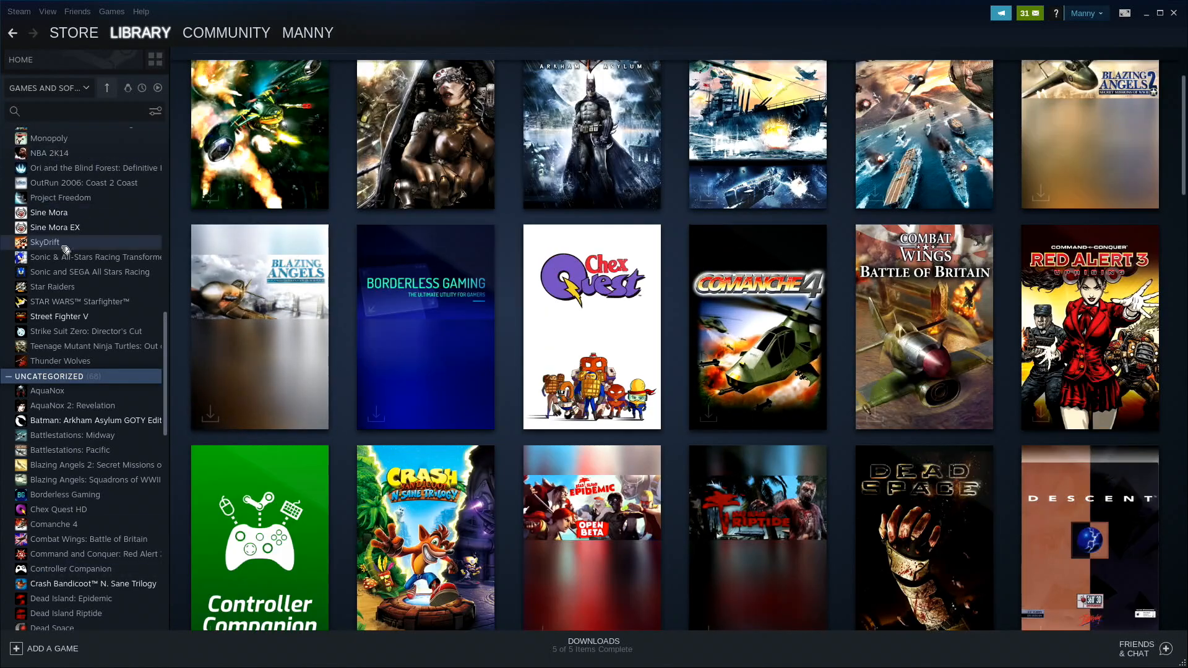
{"action": "scroll", "coordinate": [80, 247], "scroll_direction": "up", "scroll_amount": 10}
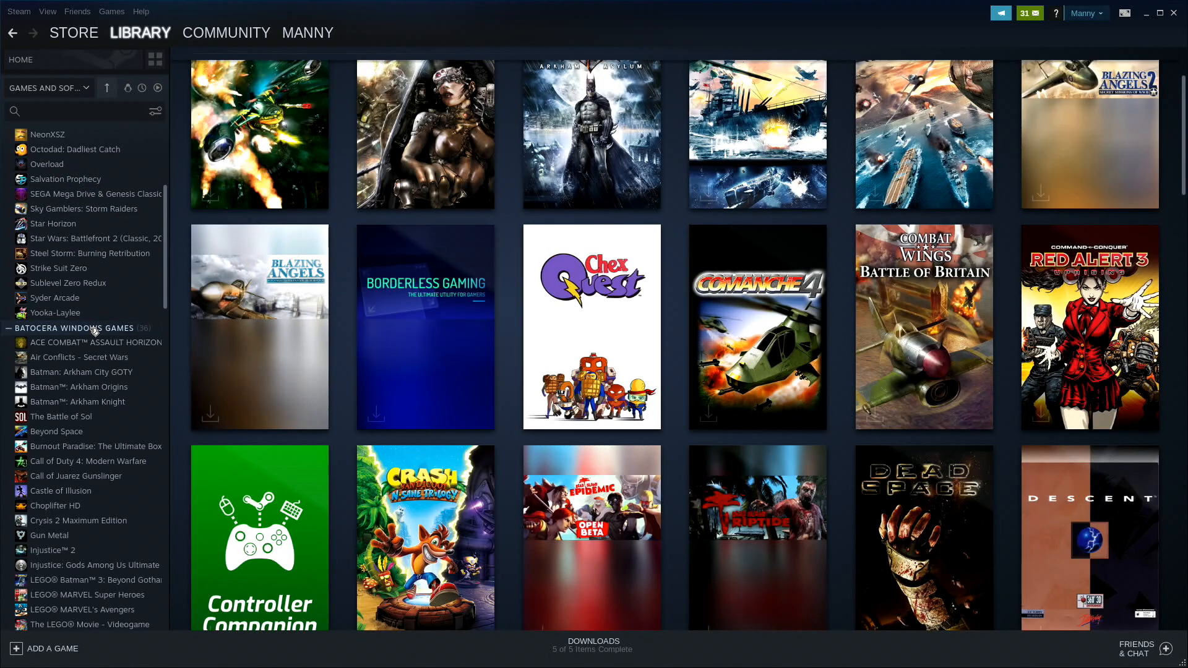
{"action": "left_click", "coordinate": [95, 333]}
{"action": "scroll", "coordinate": [57, 424], "scroll_direction": "down", "scroll_amount": 2}
{"action": "scroll", "coordinate": [58, 424], "scroll_direction": "down", "scroll_amount": 4}
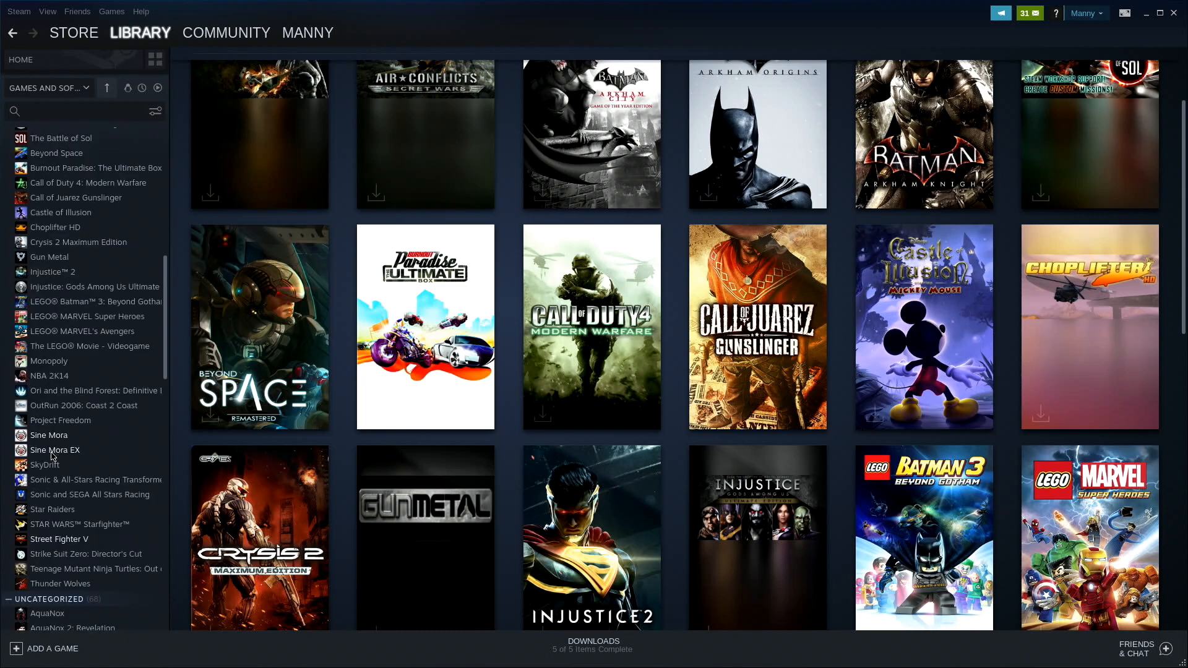
{"action": "left_click", "coordinate": [66, 486]}
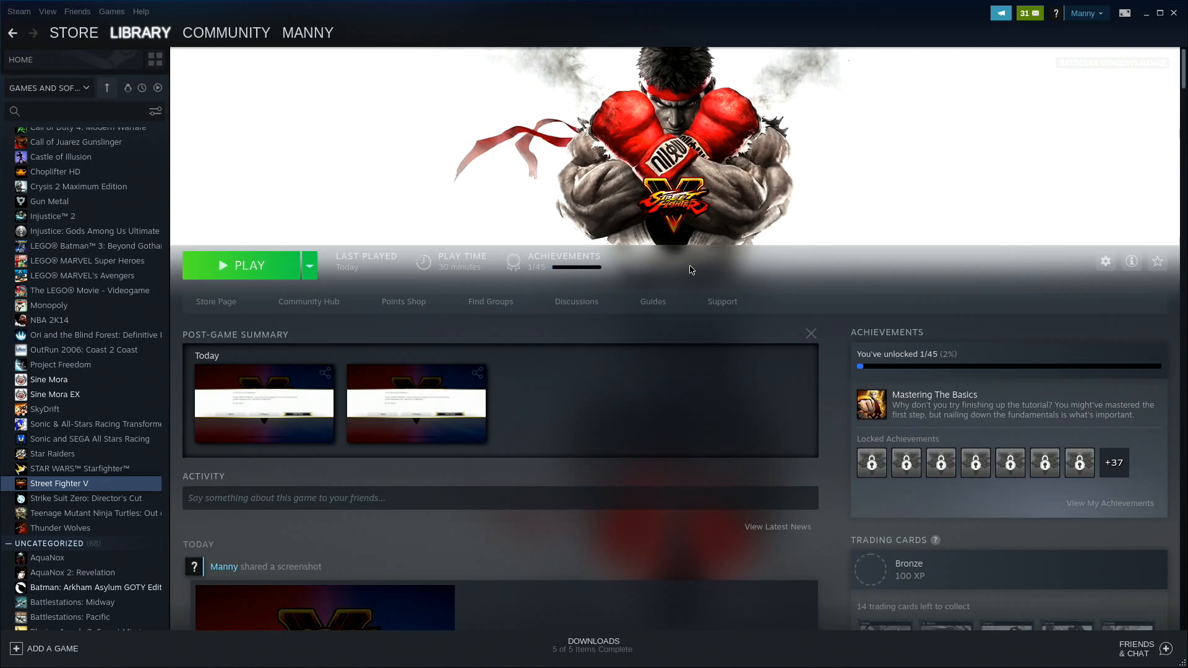
{"action": "left_click", "coordinate": [216, 302]}
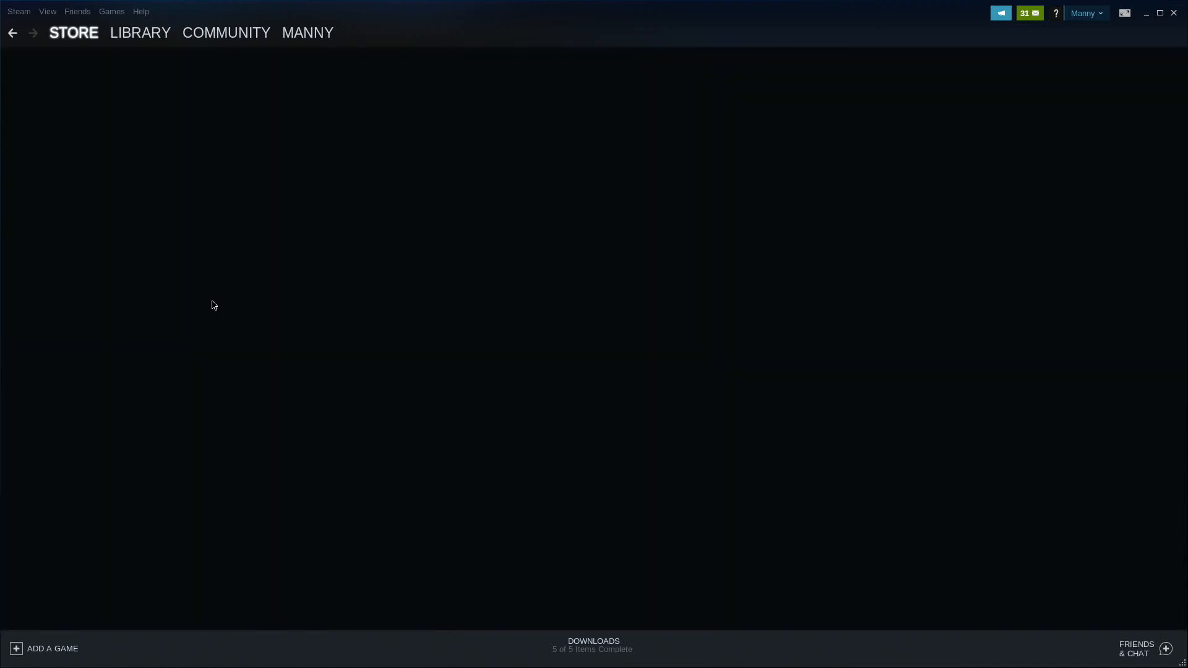
{"action": "scroll", "coordinate": [158, 378], "scroll_direction": "down", "scroll_amount": 8}
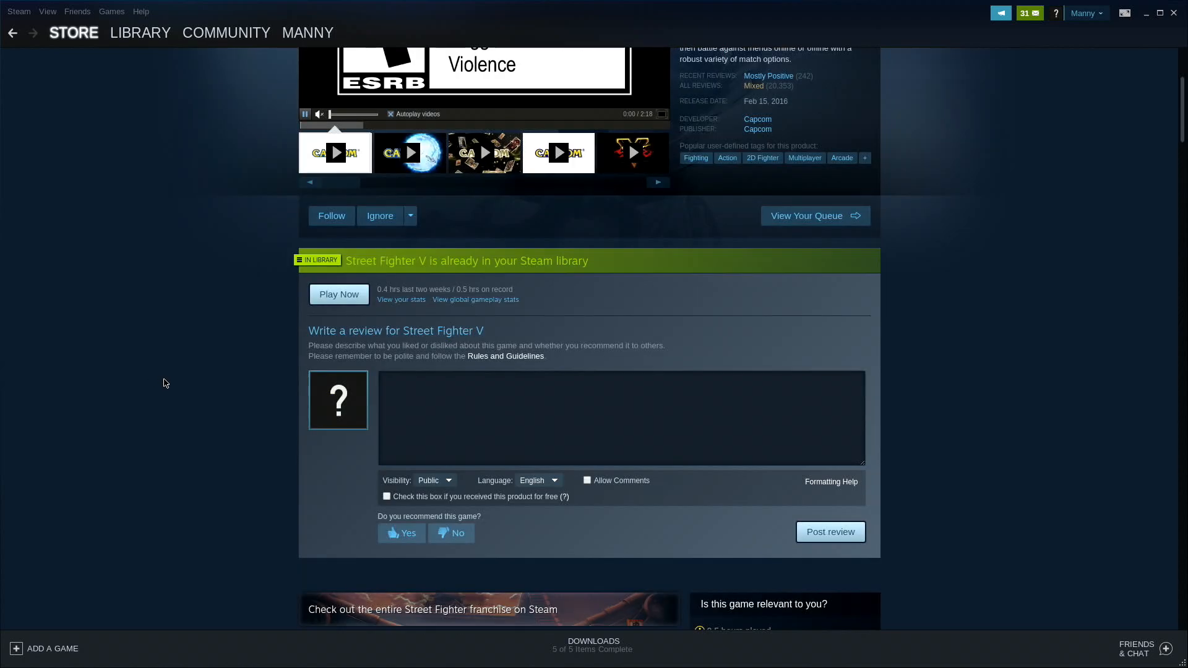
{"action": "scroll", "coordinate": [165, 385], "scroll_direction": "down", "scroll_amount": 15}
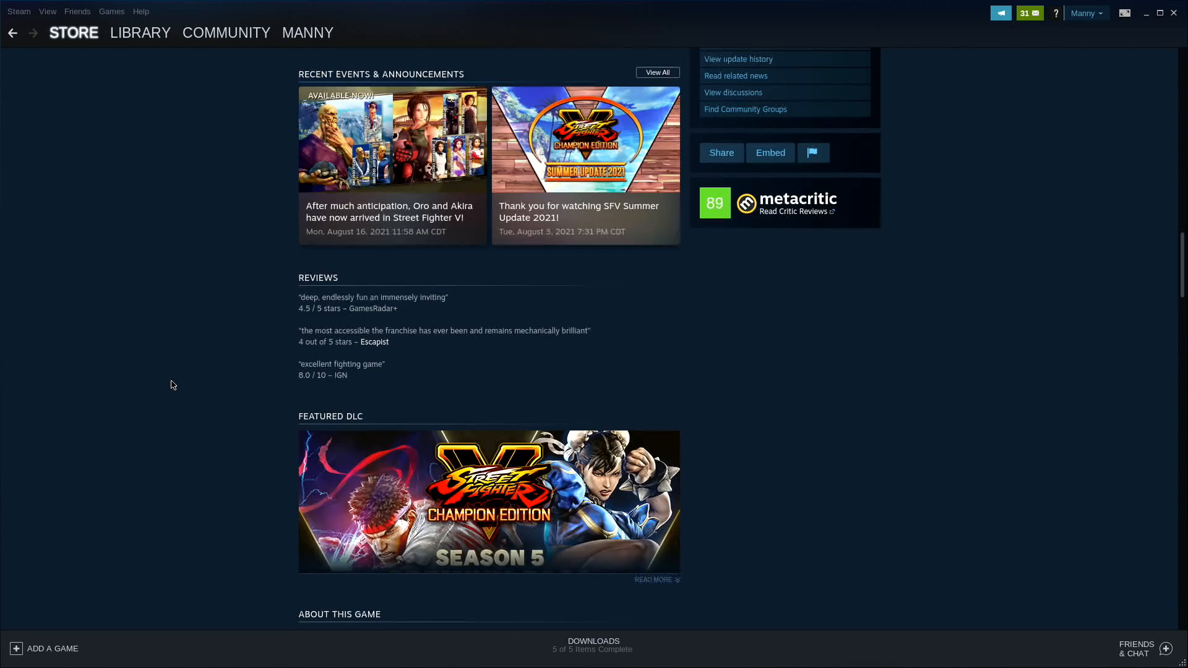
{"action": "scroll", "coordinate": [177, 384], "scroll_direction": "down", "scroll_amount": 12}
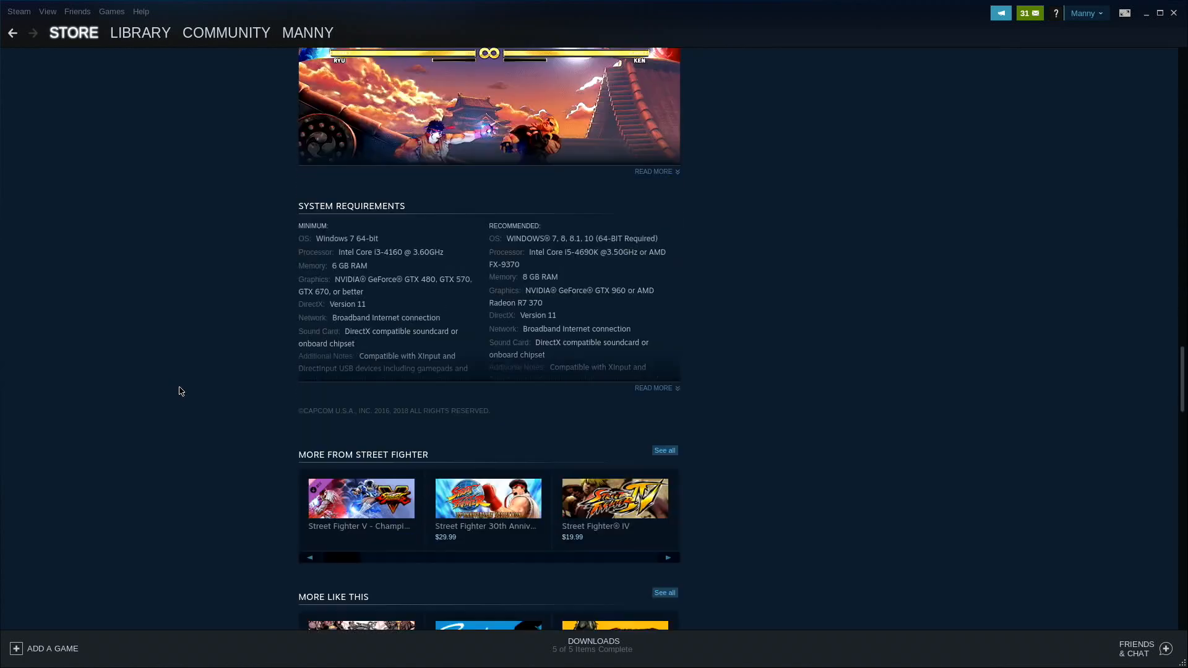
{"action": "left_click", "coordinate": [659, 391]}
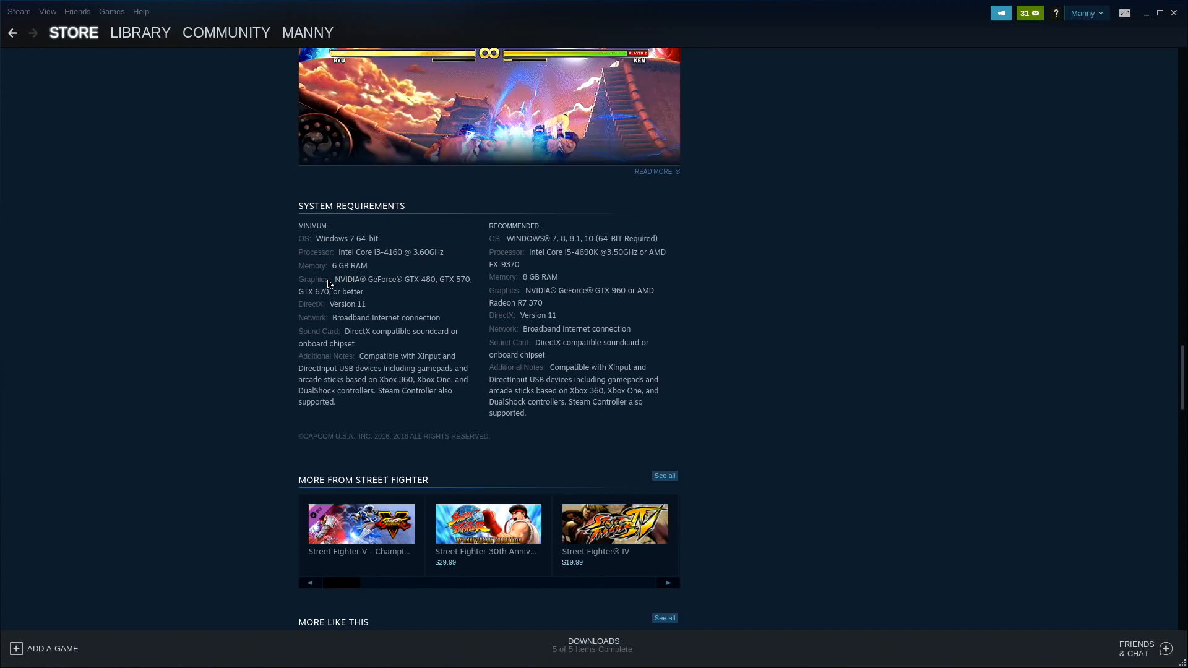
{"action": "left_click", "coordinate": [140, 32]}
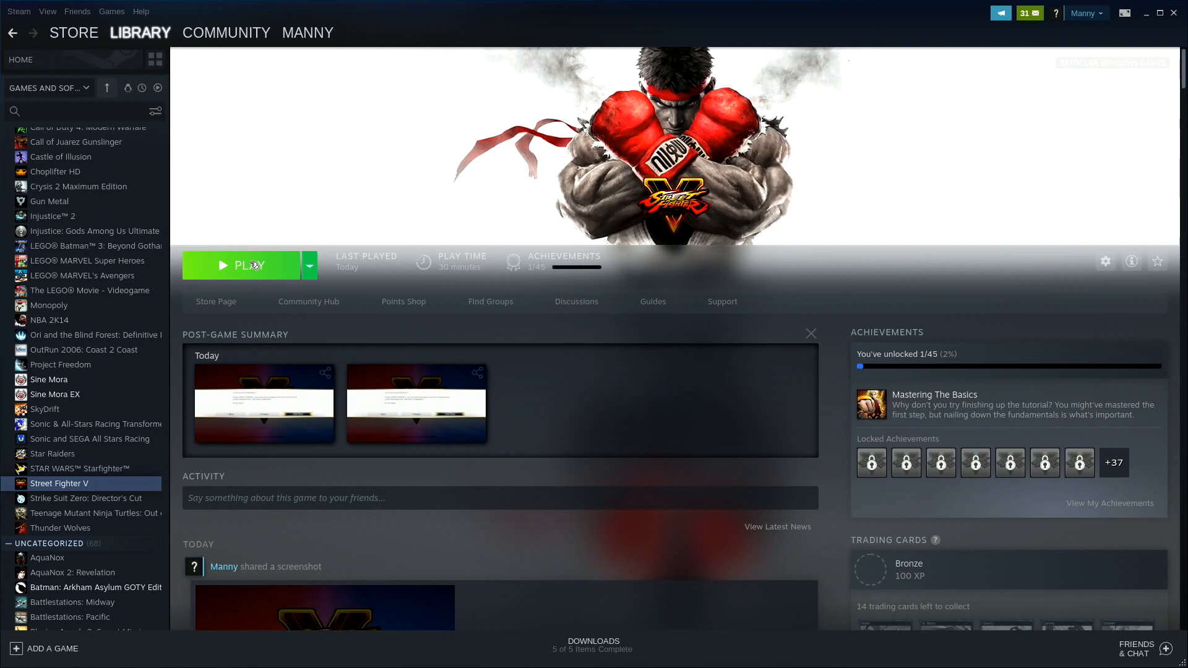
Step: Try launching Street Fighter V in normal mode, then dismiss its library context menu
{"action": "left_click", "coordinate": [254, 265]}
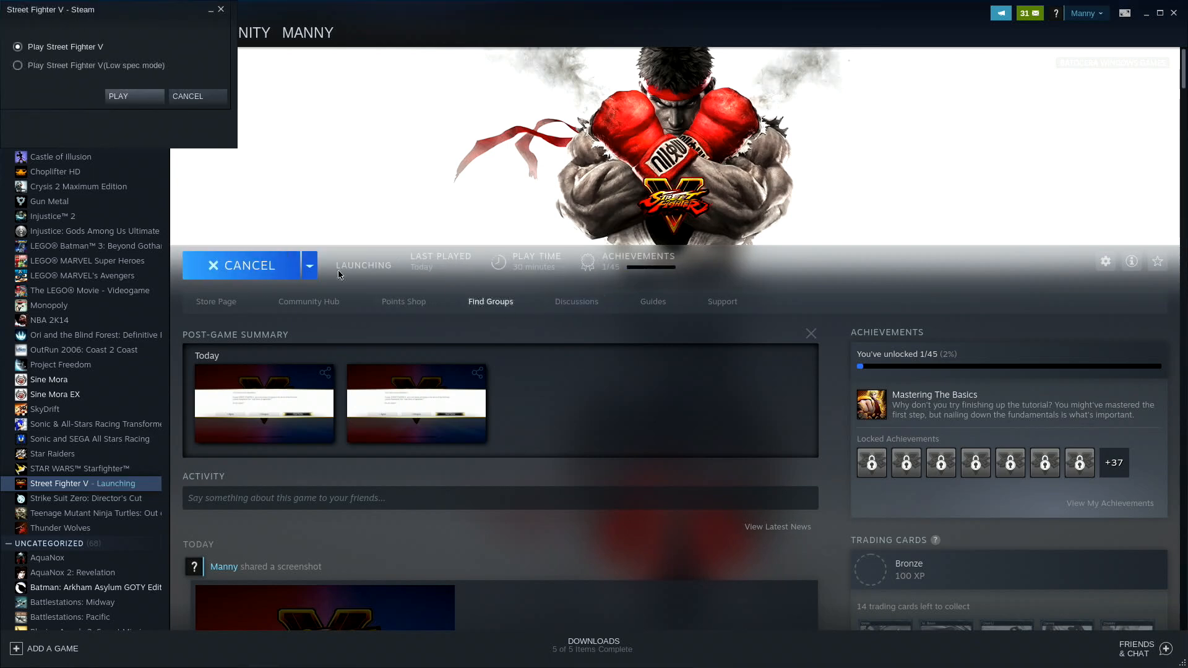
{"action": "left_click", "coordinate": [139, 97]}
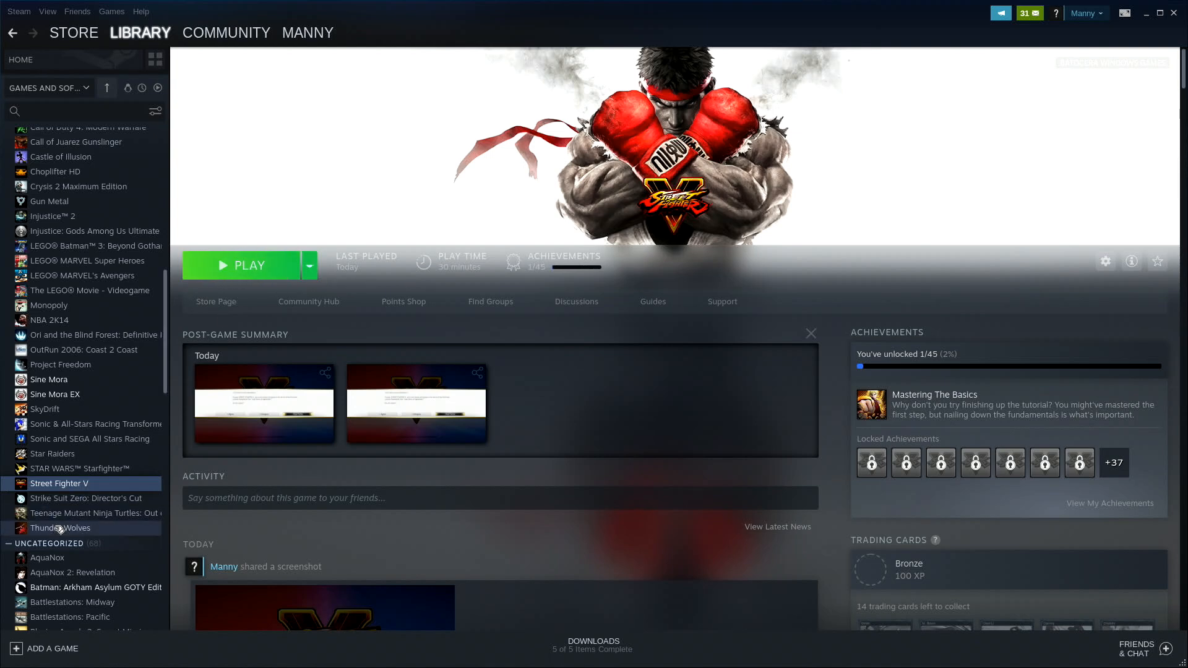
{"action": "right_click", "coordinate": [84, 486]}
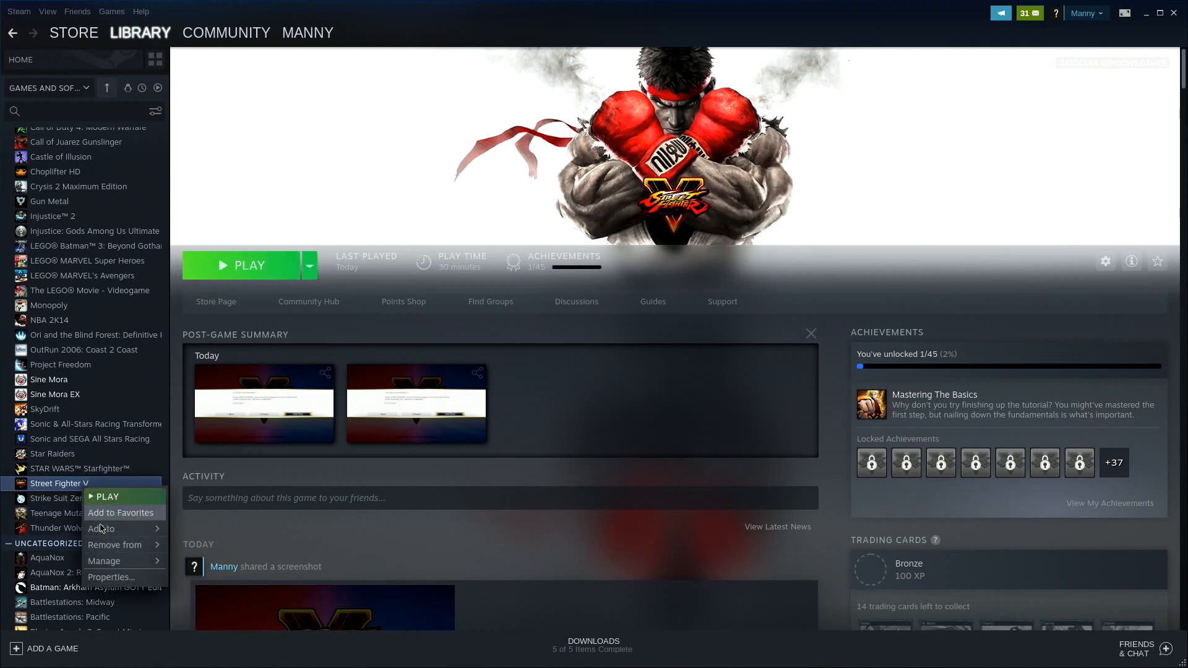
{"action": "left_click", "coordinate": [87, 489]}
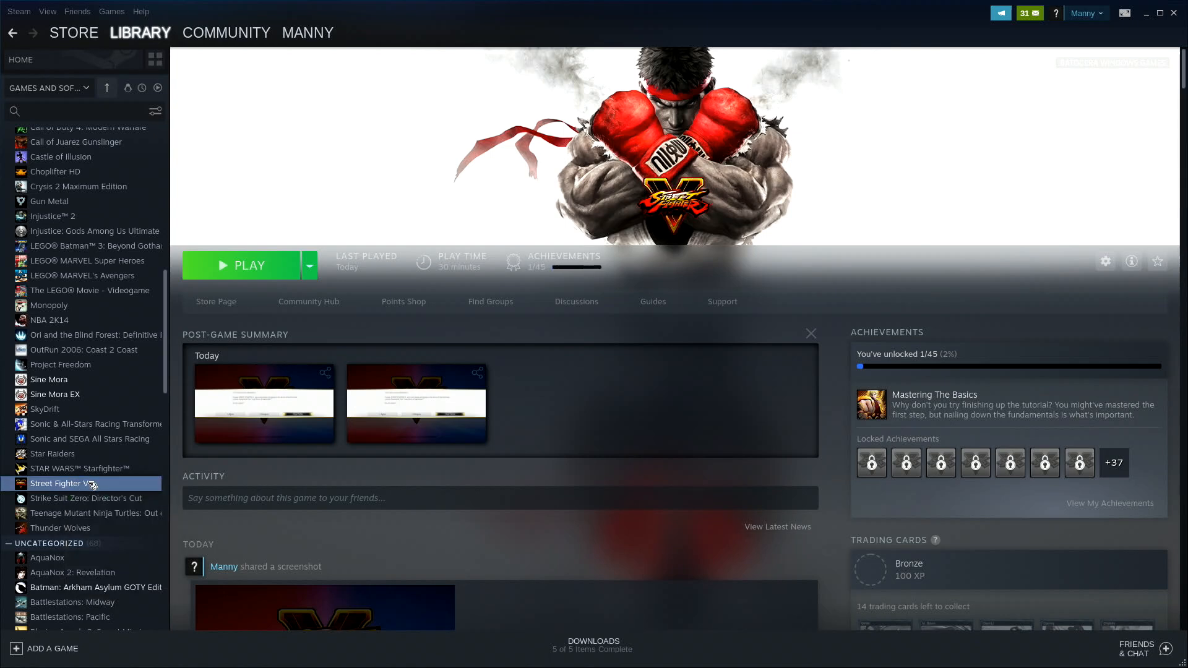
Step: Force the Proton 5.0-10 compatibility tool in Street Fighter V's properties
{"action": "right_click", "coordinate": [93, 484]}
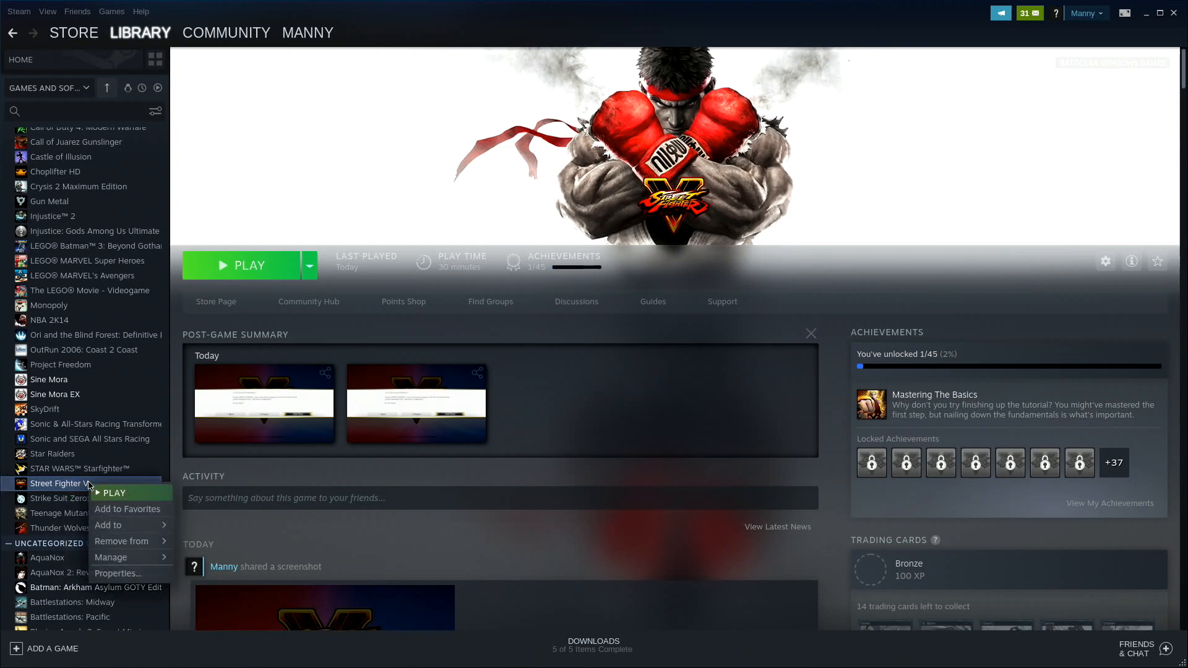
{"action": "left_click", "coordinate": [108, 574]}
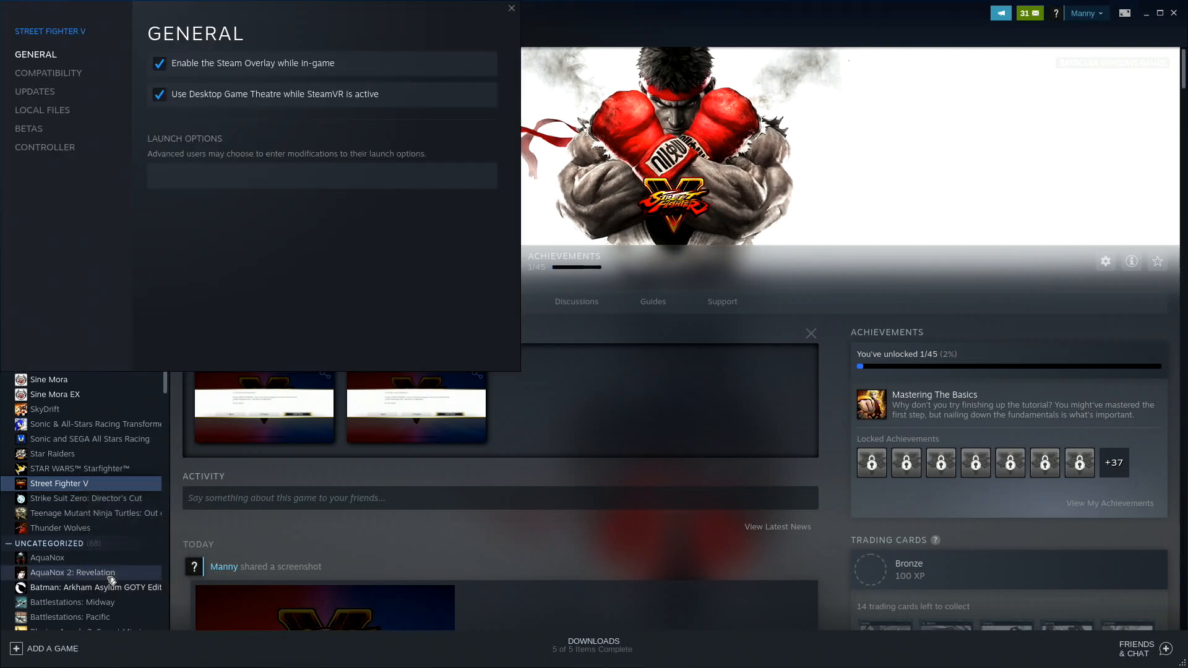
{"action": "left_click", "coordinate": [85, 78]}
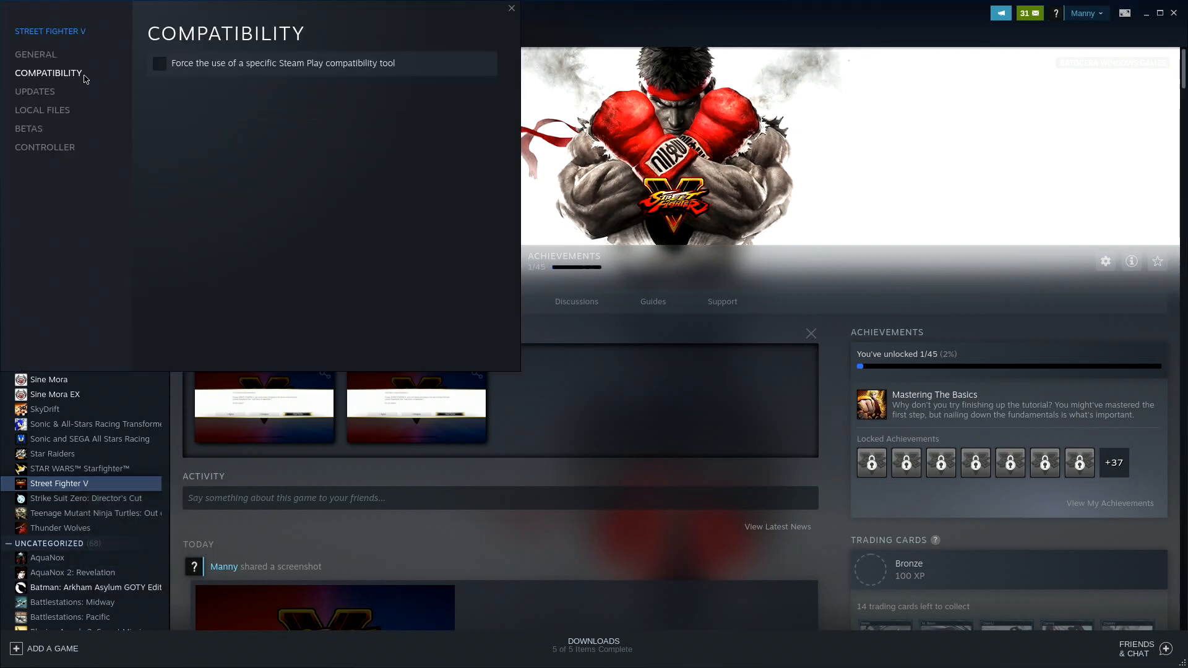
{"action": "left_click", "coordinate": [161, 67]}
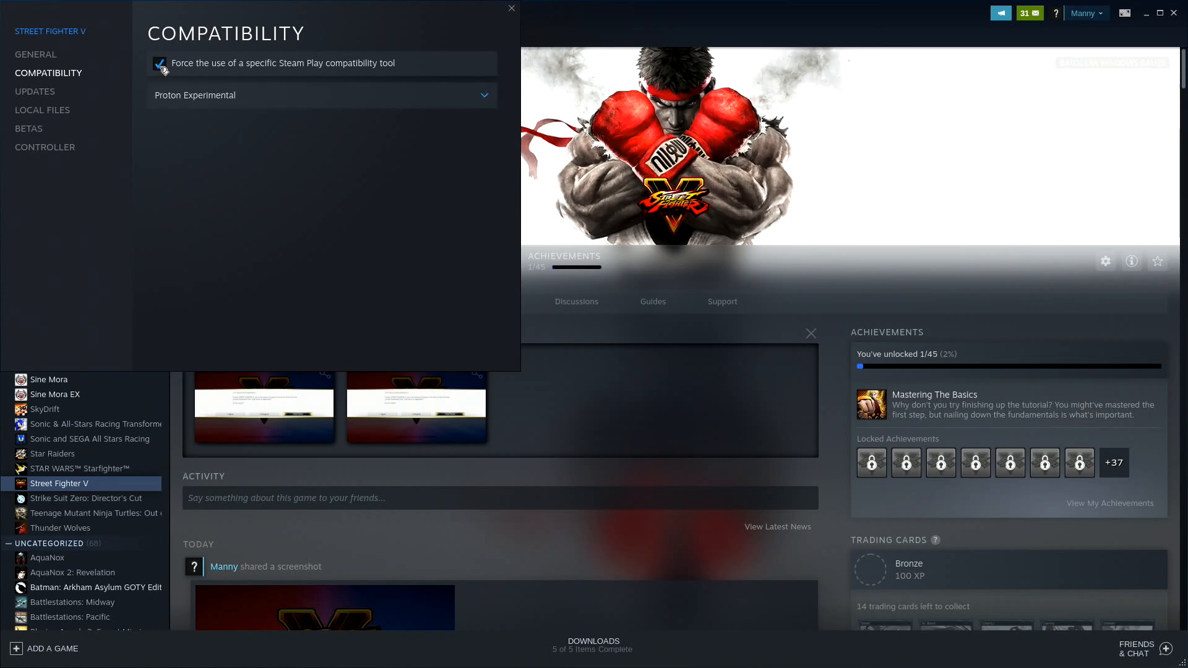
{"action": "left_click", "coordinate": [288, 99]}
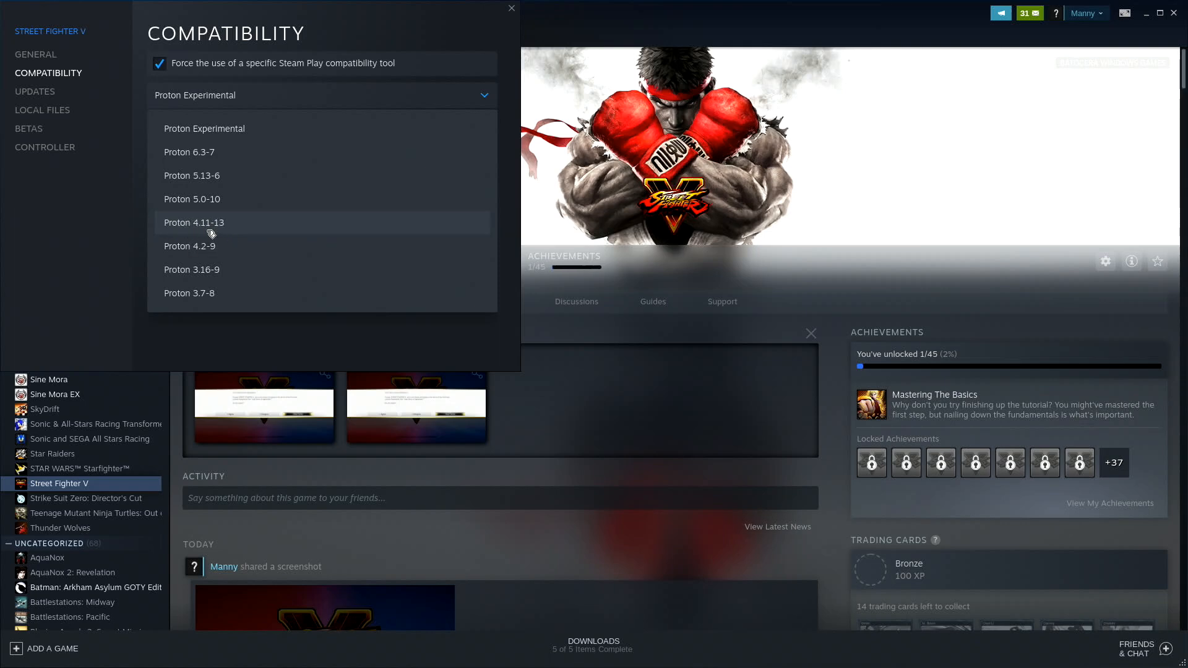
{"action": "left_click", "coordinate": [211, 200]}
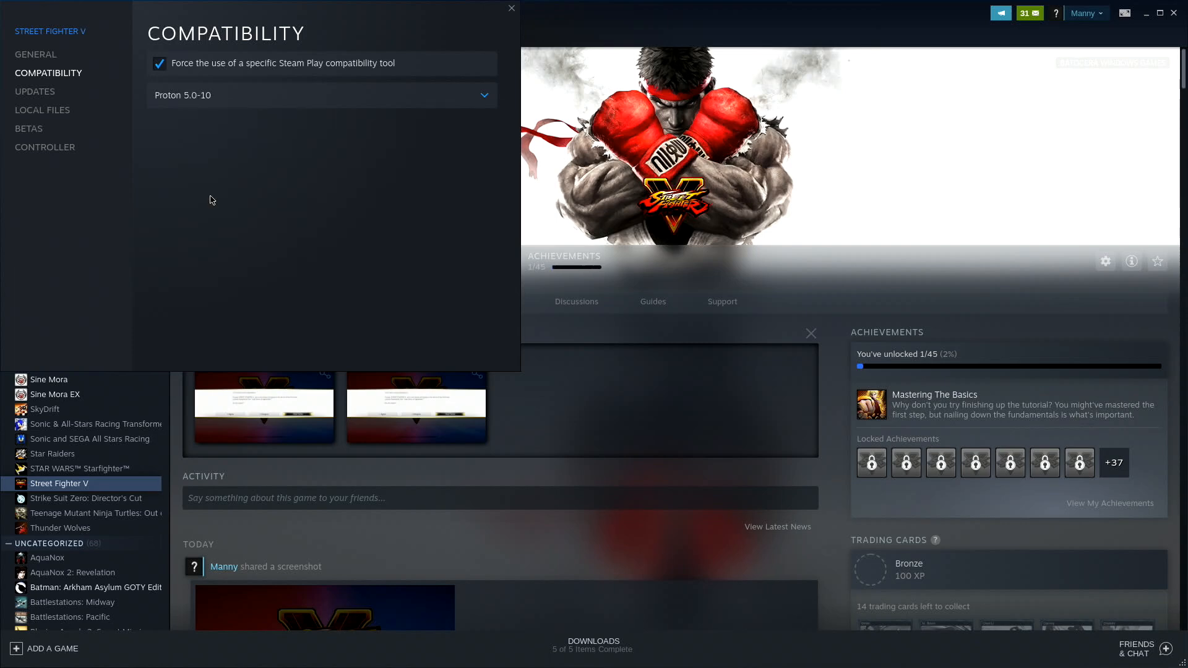
{"action": "left_click", "coordinate": [511, 9]}
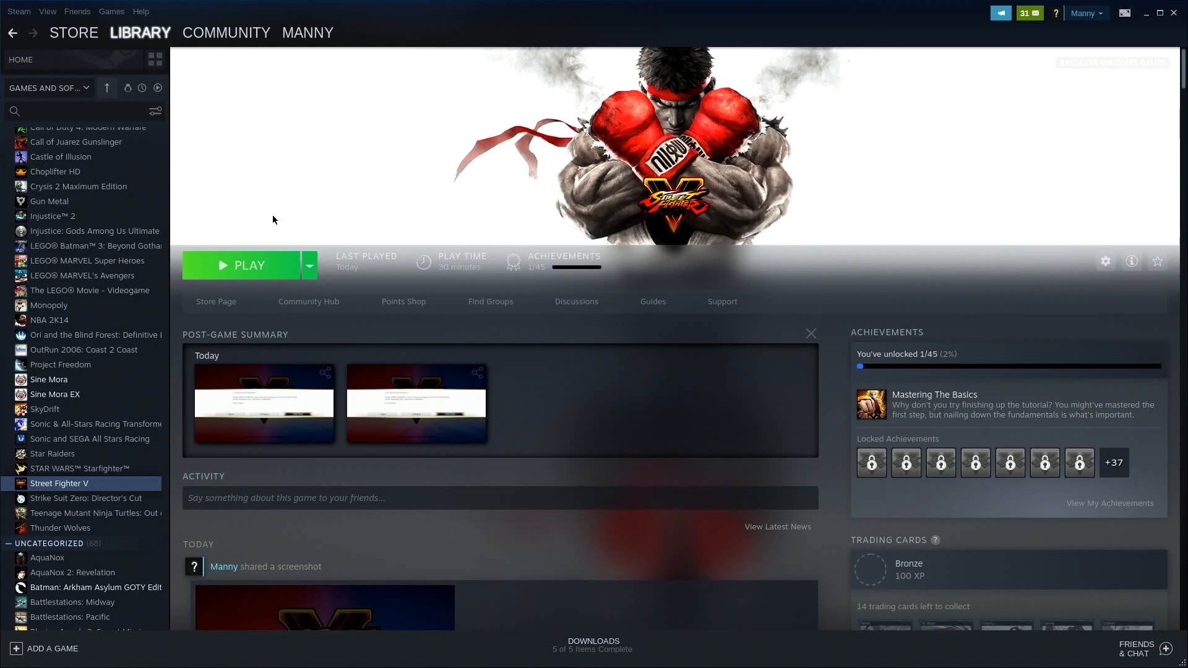
Step: Launch Street Fighter V again in normal mode from its library page
{"action": "left_click", "coordinate": [254, 260]}
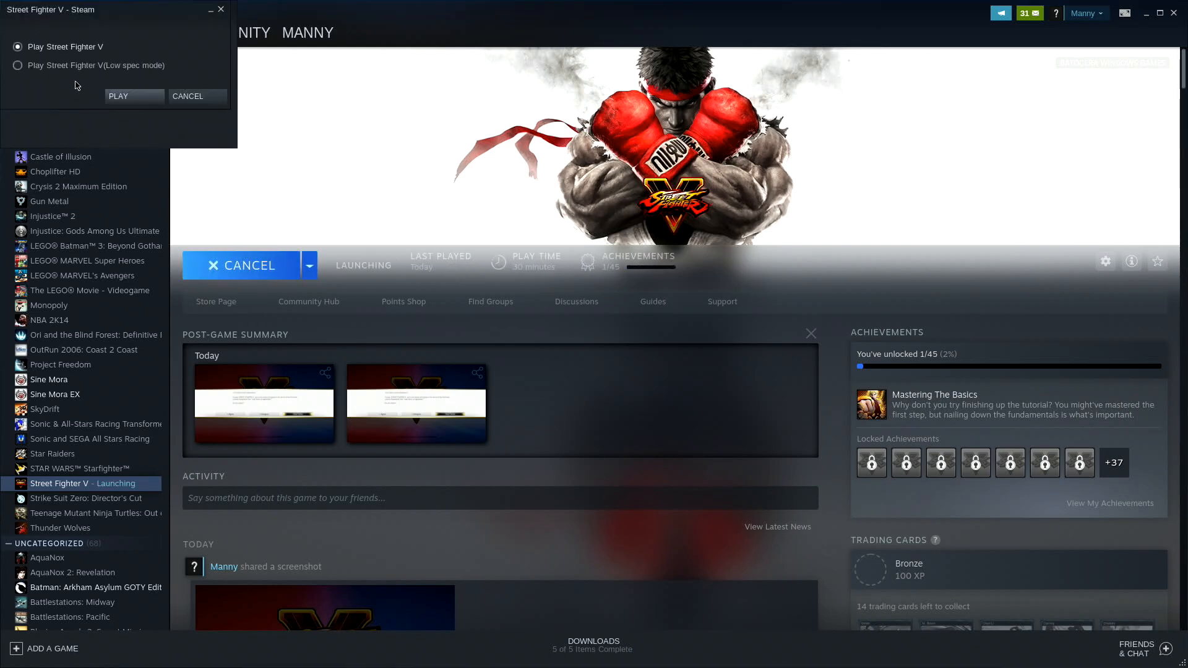
{"action": "left_click", "coordinate": [130, 97]}
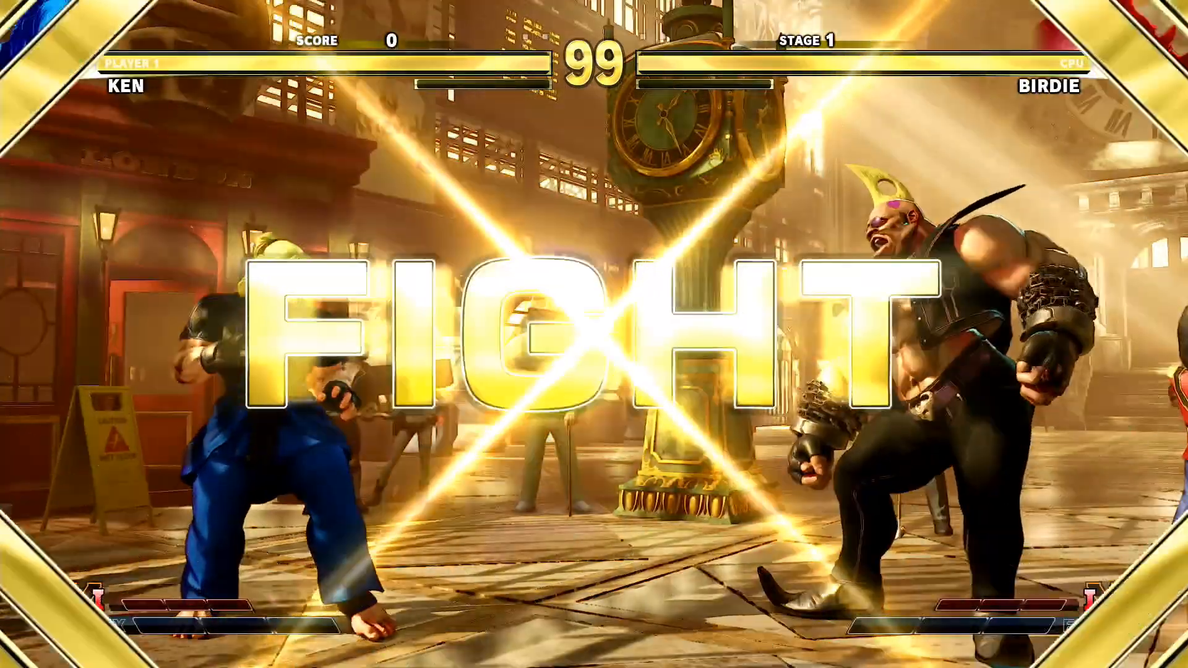
Step: Attack Birdie as Ken with leaps, kicks and a throw, raising the score to 700
{"action": "key", "text": "d"}
{"action": "key", "text": "w"}
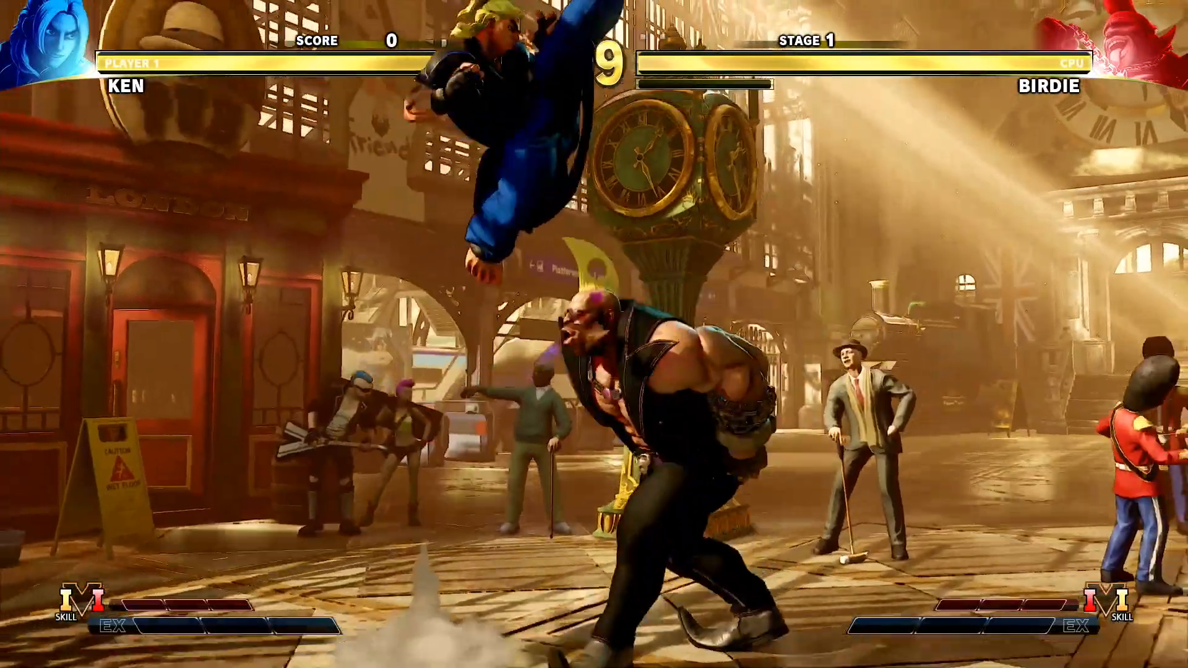
{"action": "key", "text": "k"}
{"action": "key", "text": "l"}
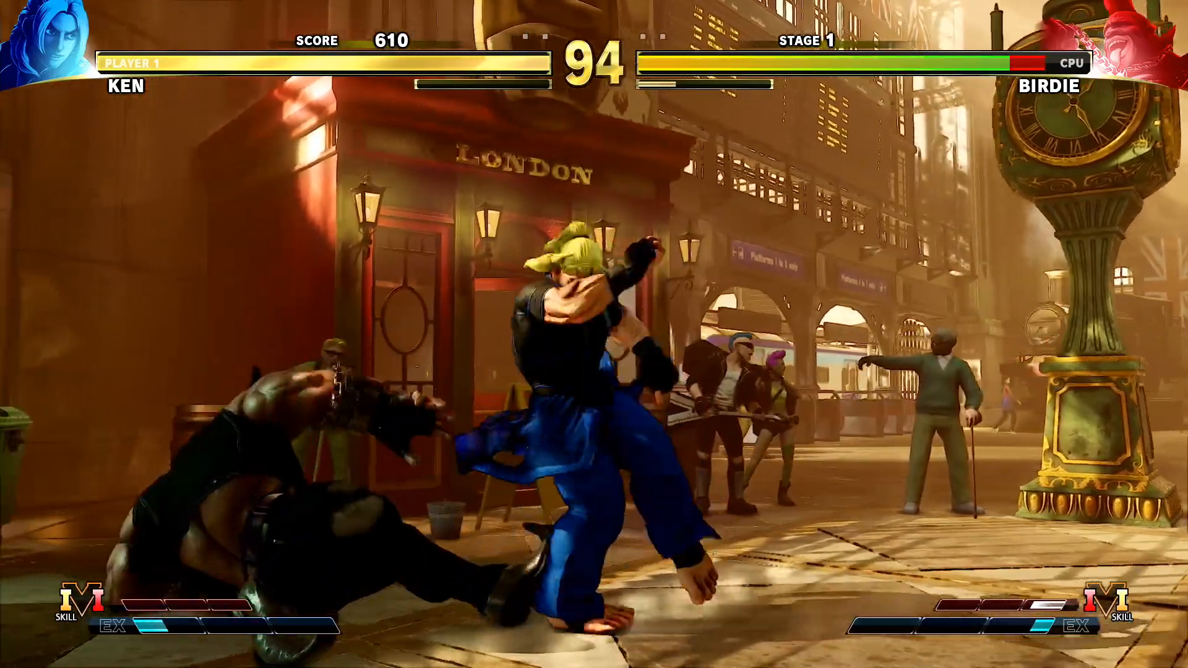
{"action": "key", "text": "k"}
{"action": "key", "text": "w+a"}
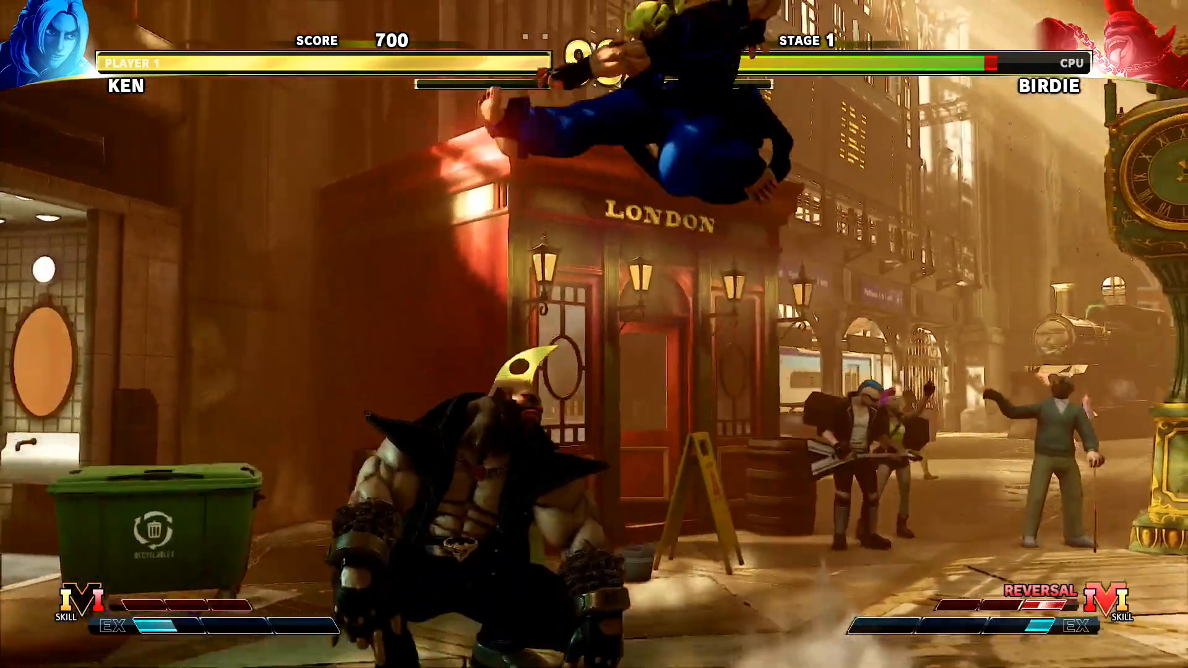
{"action": "key", "text": "j+k"}
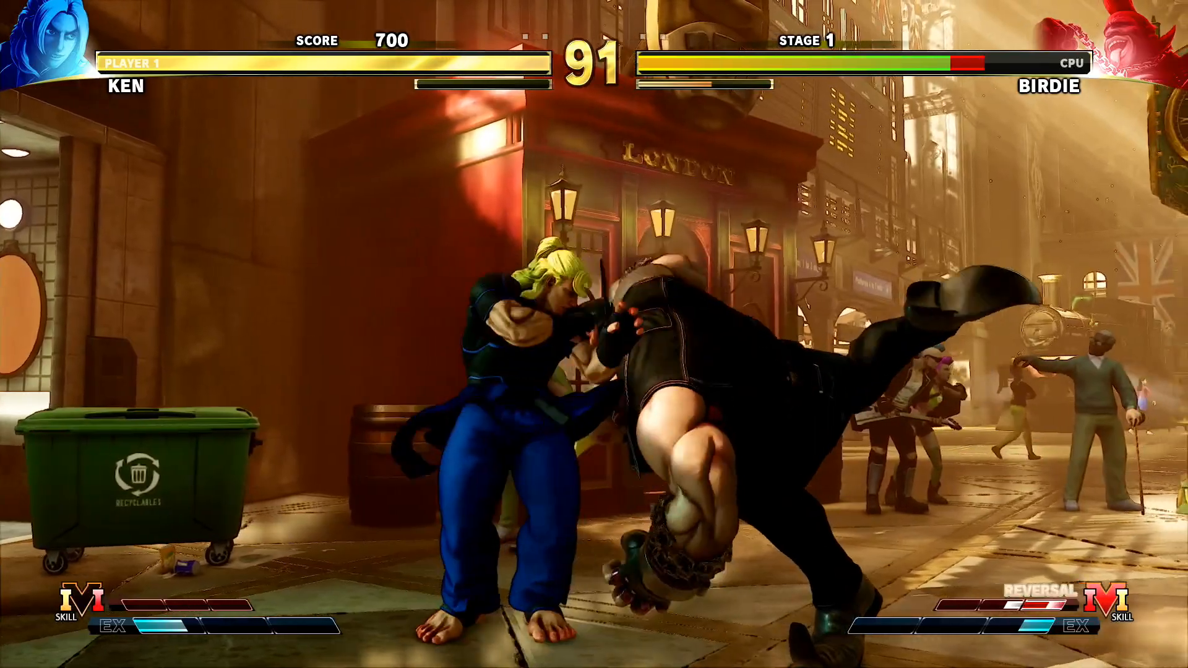
{"action": "key", "text": "k"}
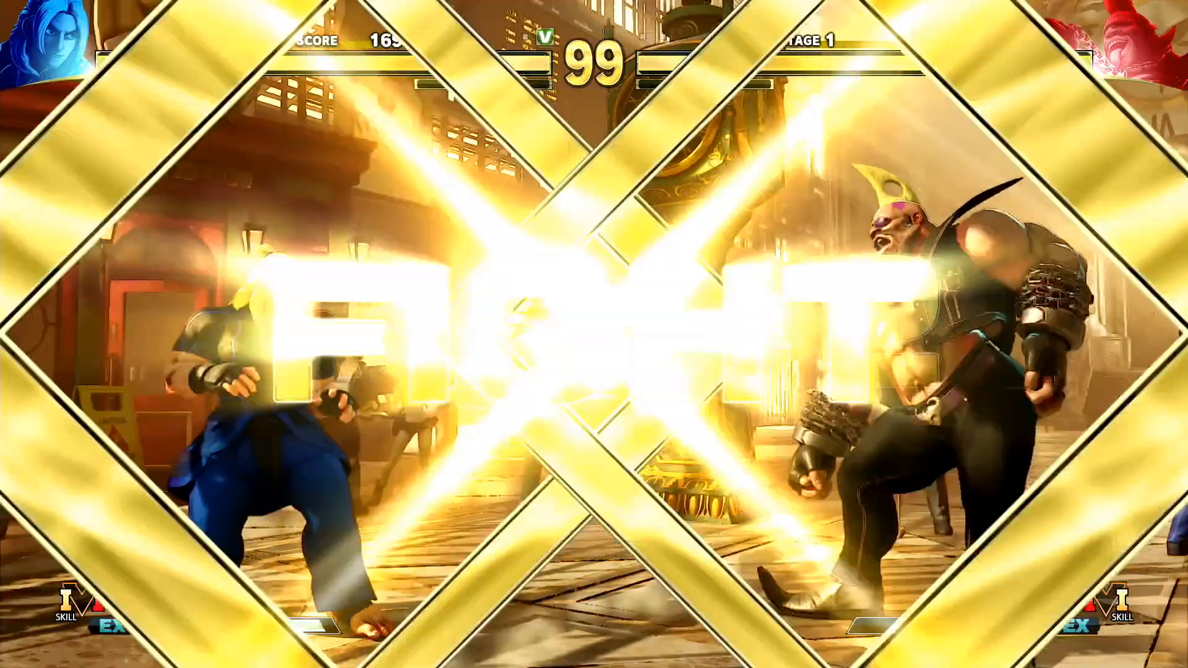
Step: Open the round by jumping over Birdie, landing a flaming kick and a throw
{"action": "key", "text": "d"}
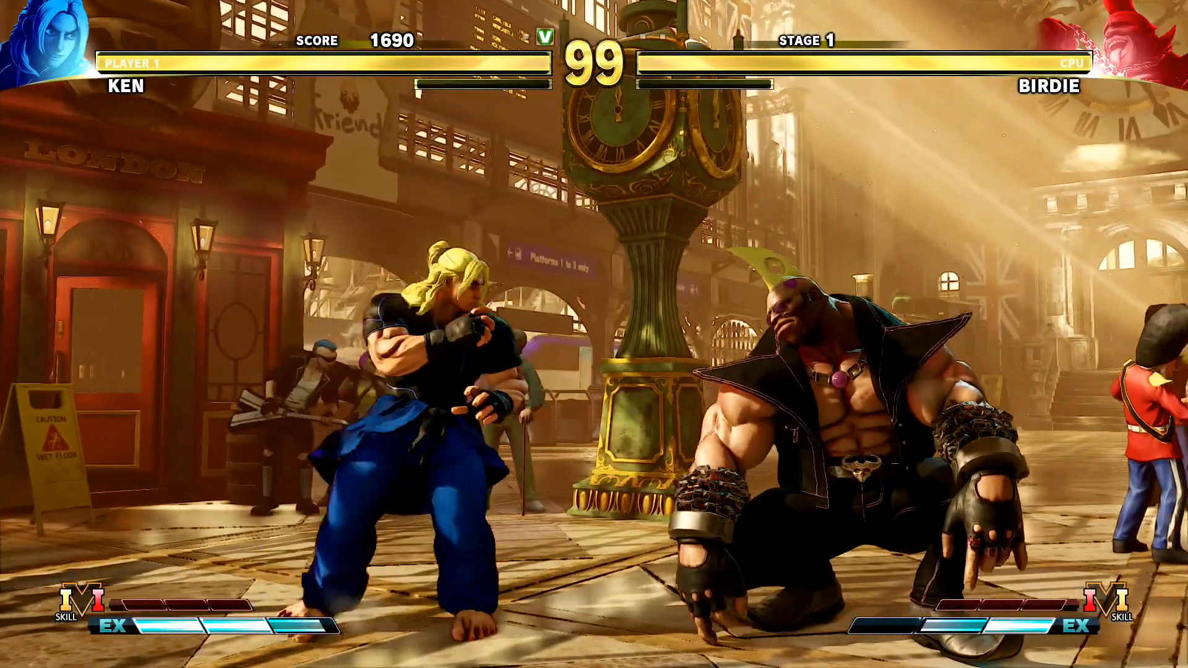
{"action": "key", "text": "w+d"}
{"action": "key", "text": "a"}
{"action": "key", "text": "a"}
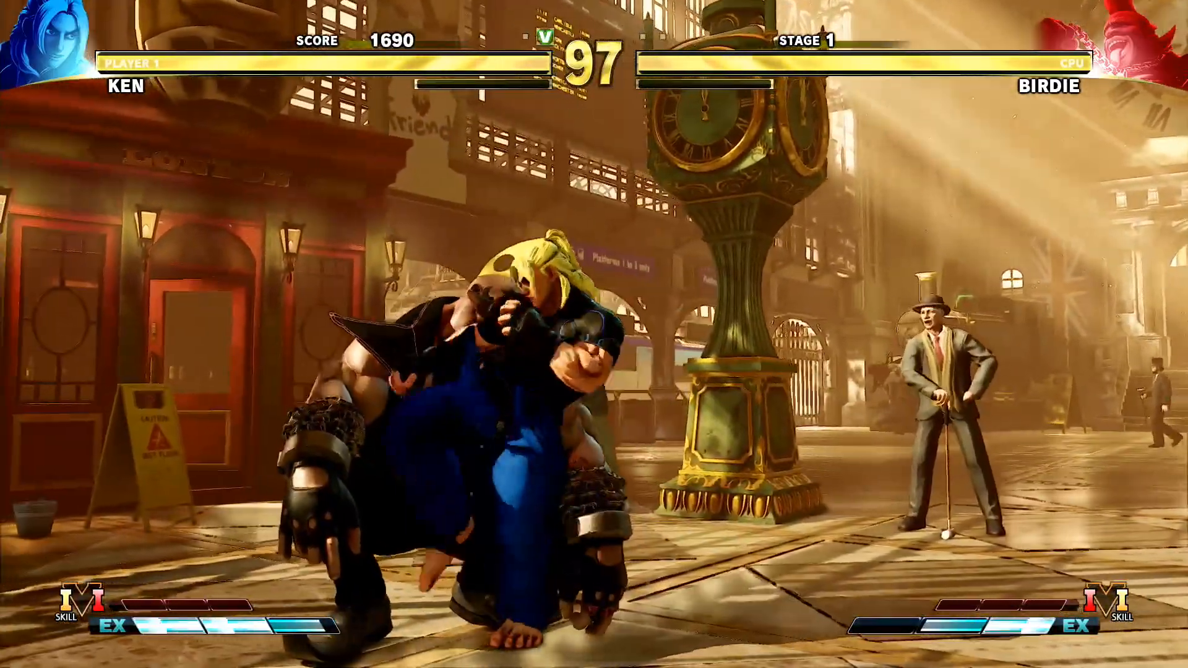
{"action": "key", "text": "a"}
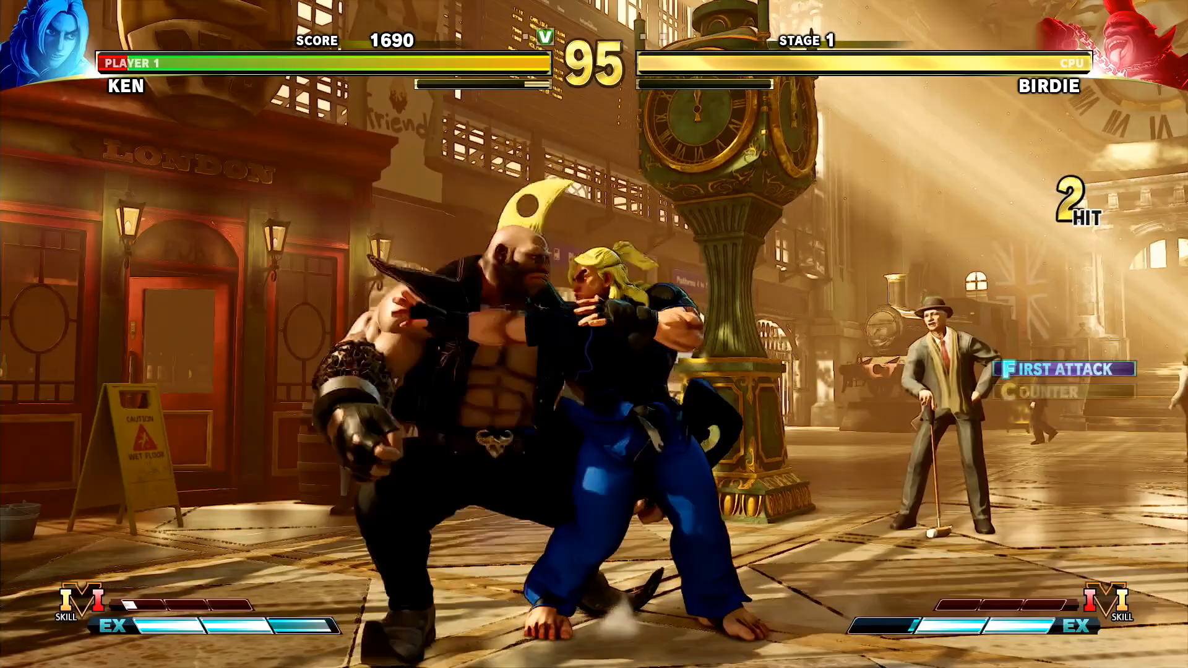
{"action": "key", "text": "i"}
{"action": "key", "text": "o"}
{"action": "key", "text": "l"}
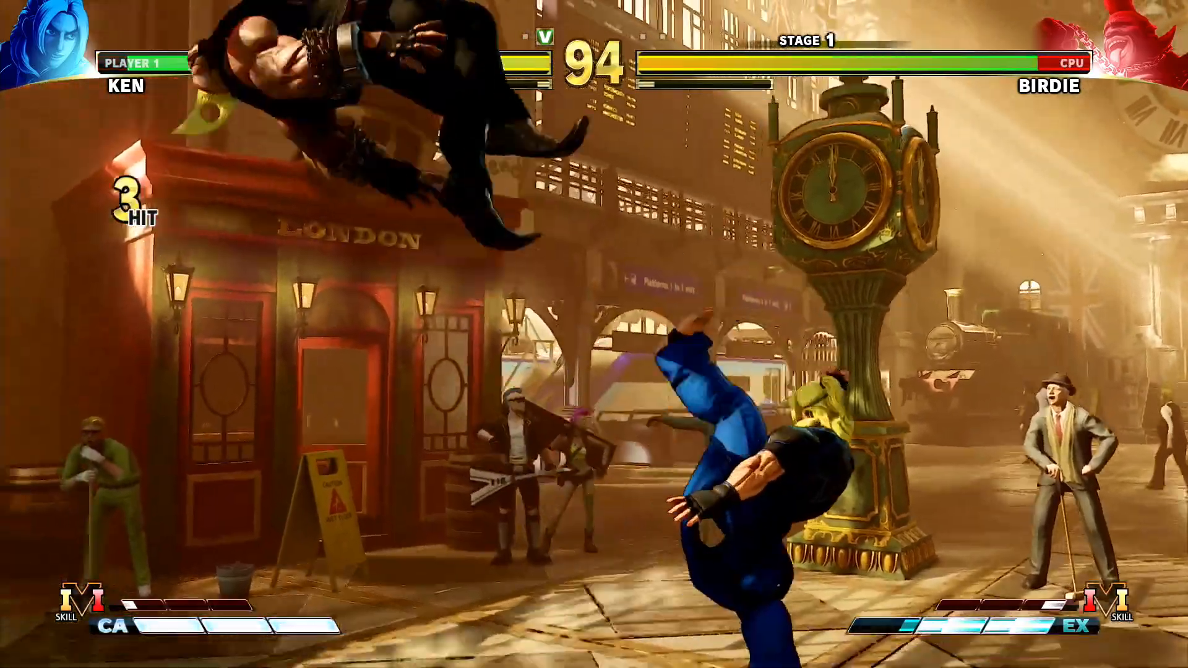
{"action": "key", "text": "a"}
{"action": "key", "text": "a"}
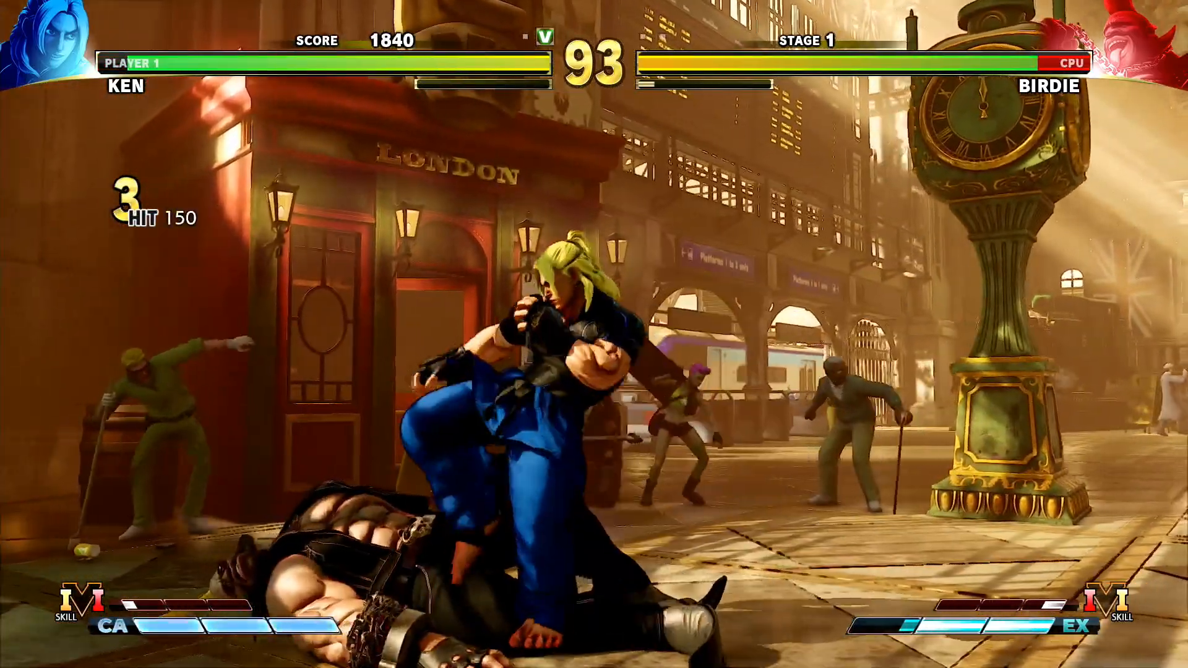
{"action": "key", "text": "u+j"}
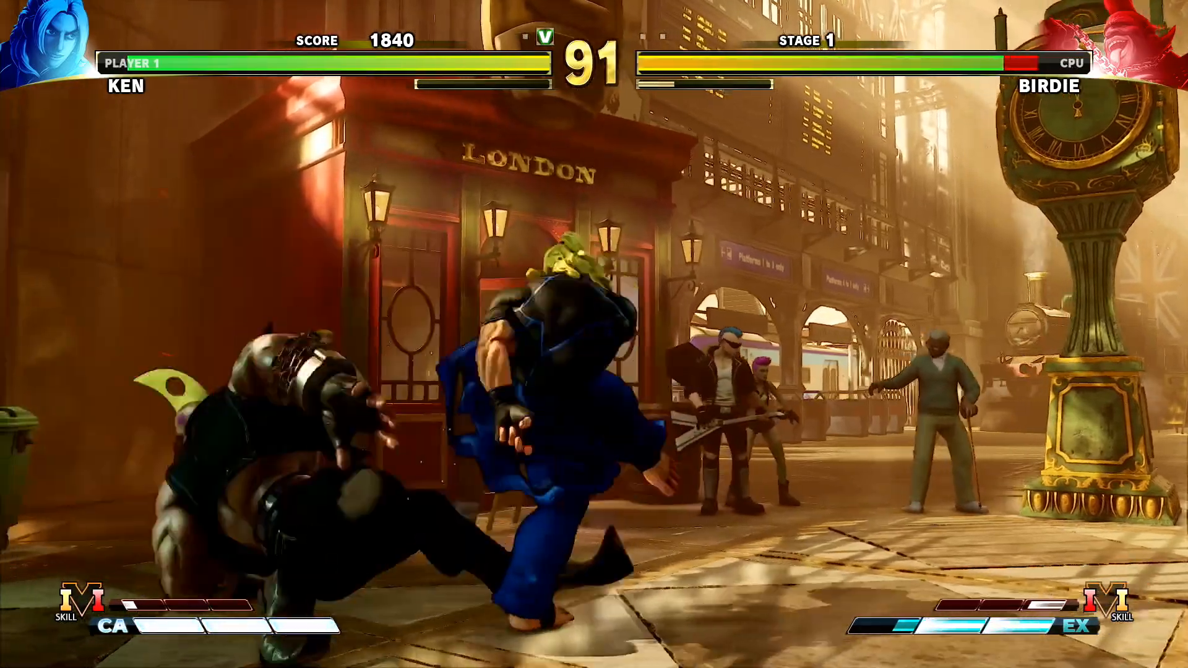
Step: Punch Birdie repeatedly until he is knocked out, then bring up Street Fighter V's library options
{"action": "key", "text": "o"}
{"action": "key", "text": "o"}
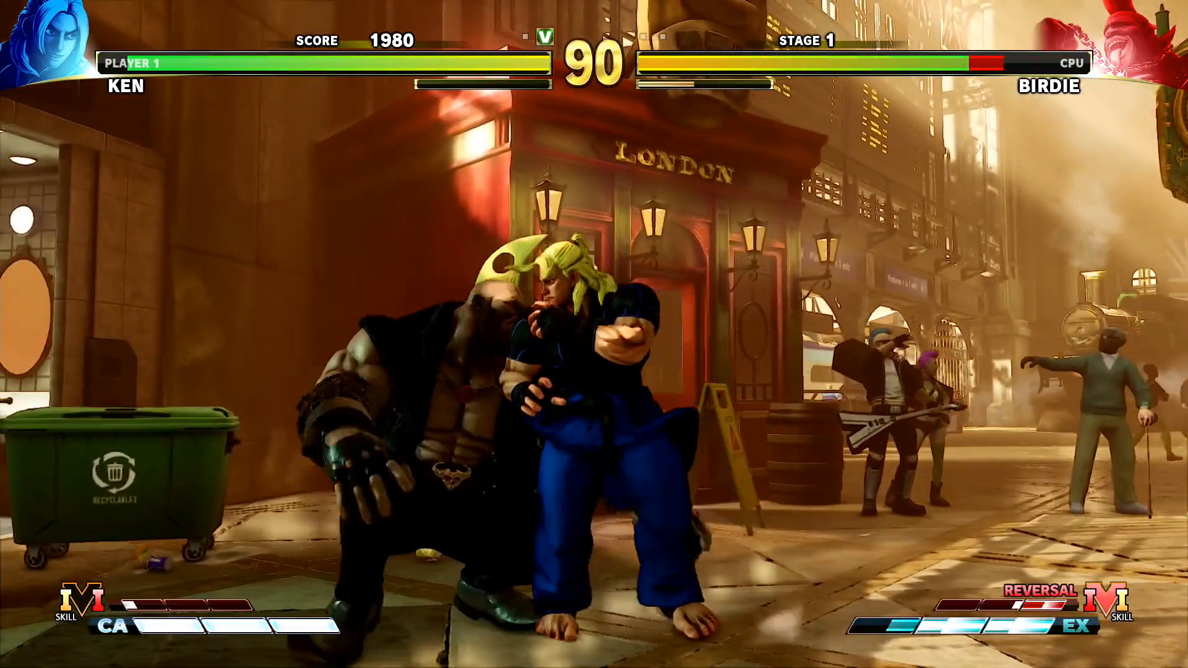
{"action": "key", "text": "o"}
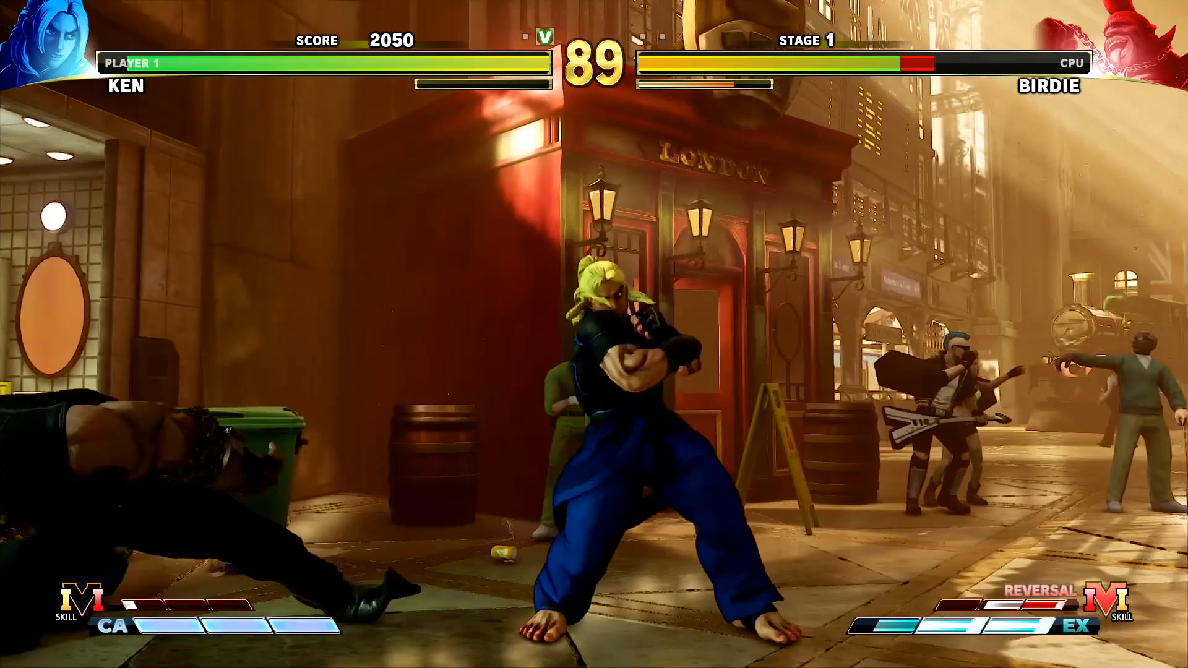
{"action": "key", "text": "o"}
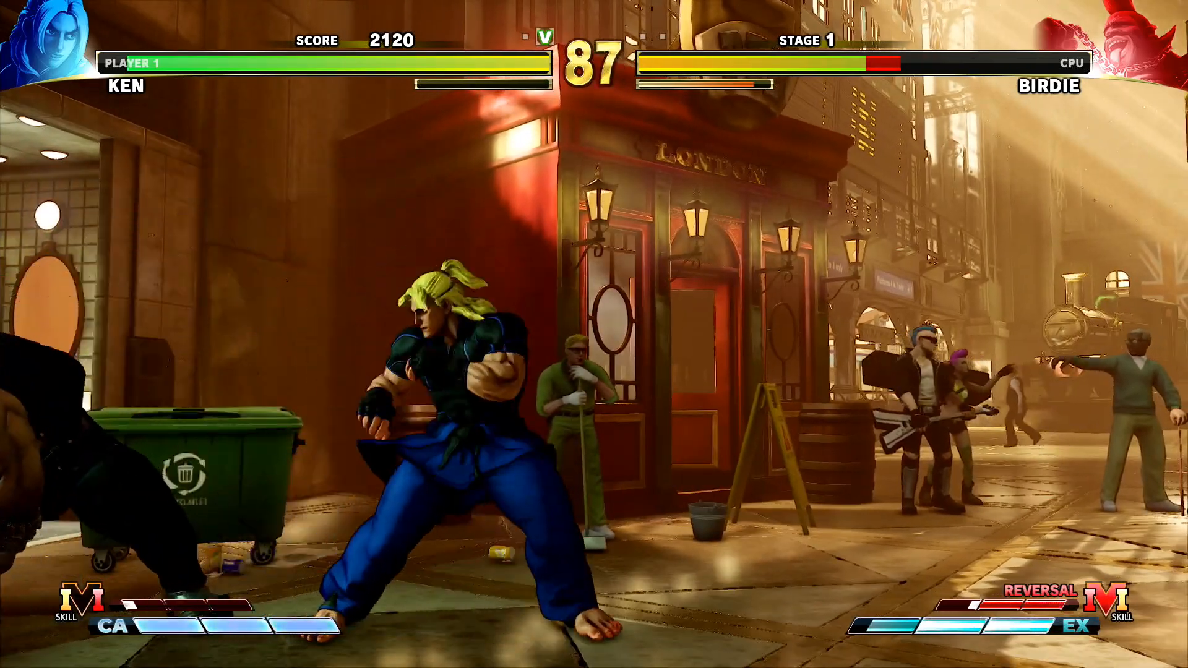
{"action": "key", "text": "o"}
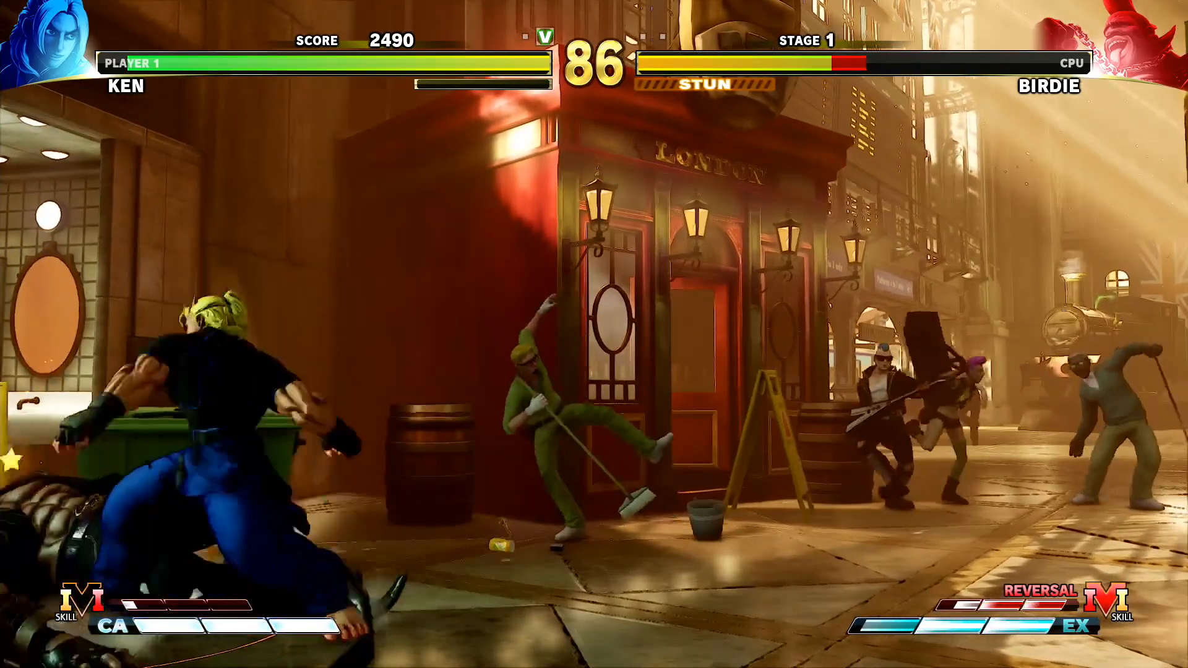
{"action": "key", "text": "o"}
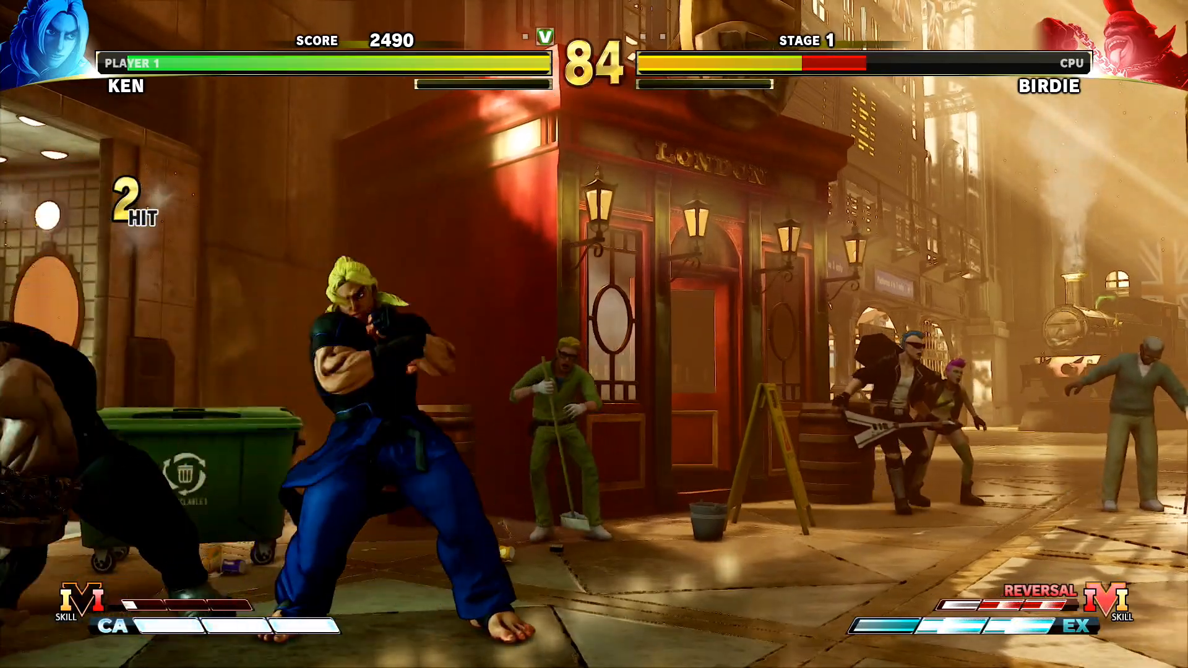
{"action": "key", "text": "o"}
{"action": "key", "text": "a"}
{"action": "key", "text": "o"}
{"action": "key", "text": "o"}
{"action": "key", "text": "o"}
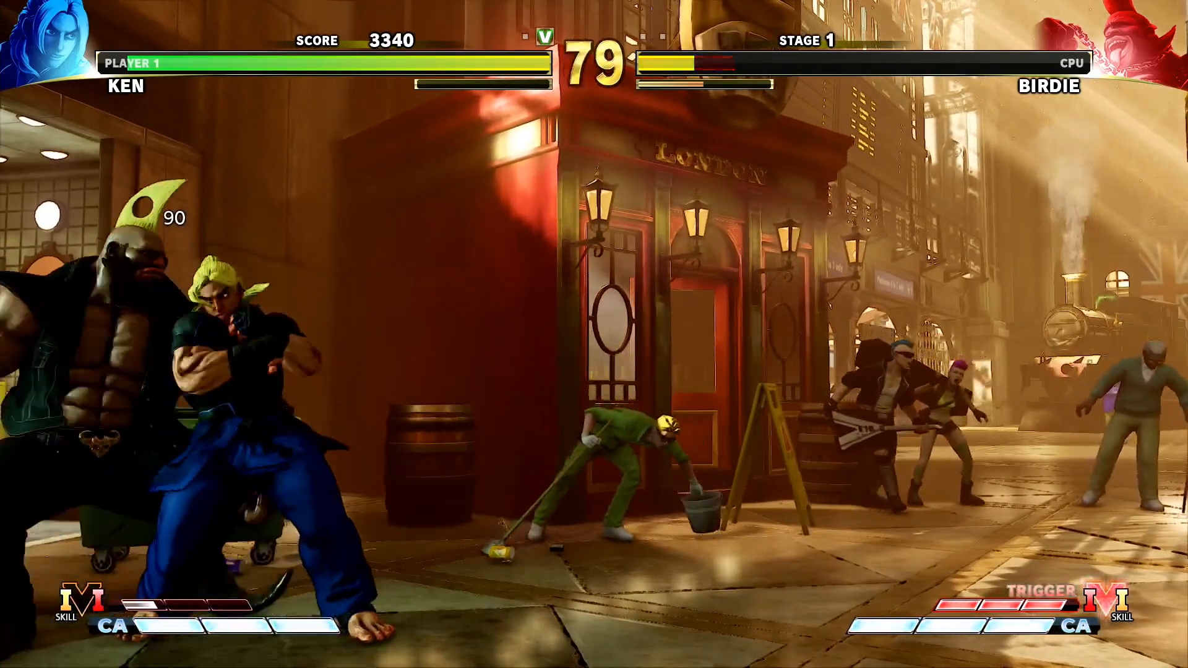
{"action": "key", "text": "o"}
{"action": "key", "text": "o"}
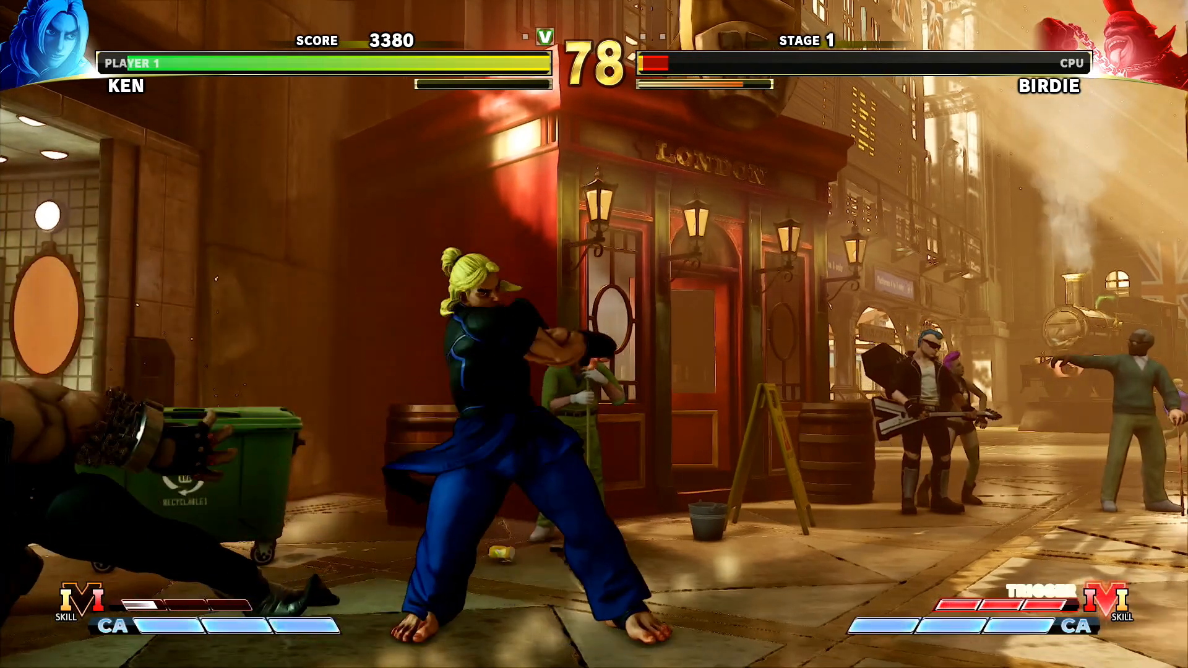
{"action": "key", "text": "o"}
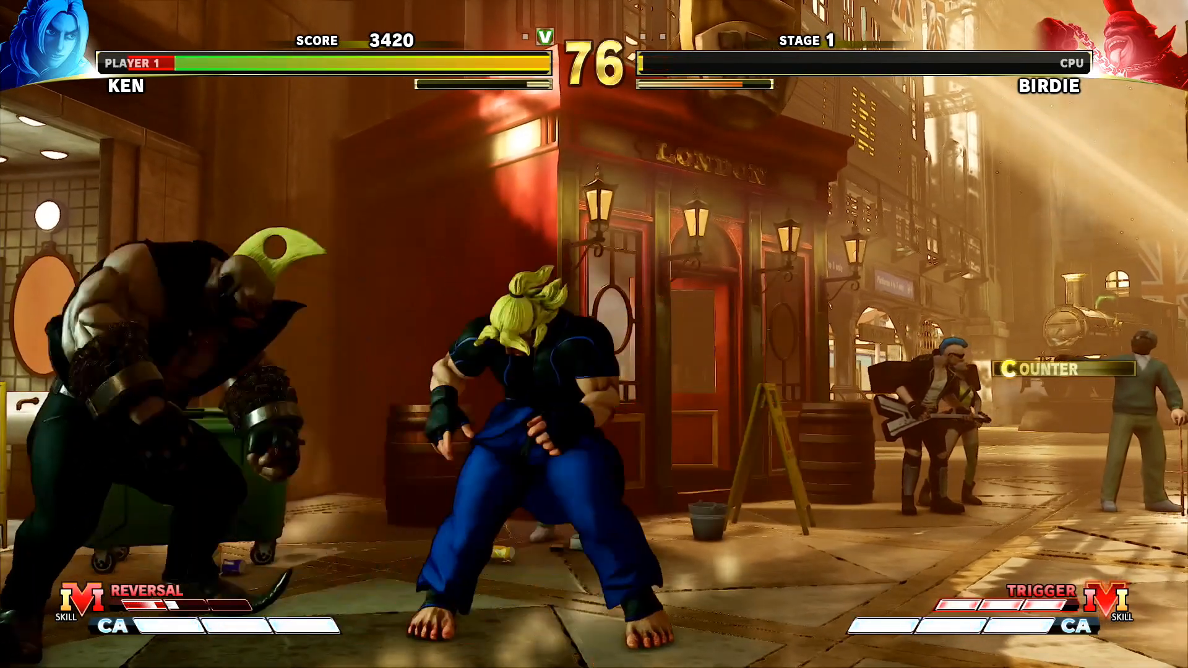
{"action": "key", "text": "o"}
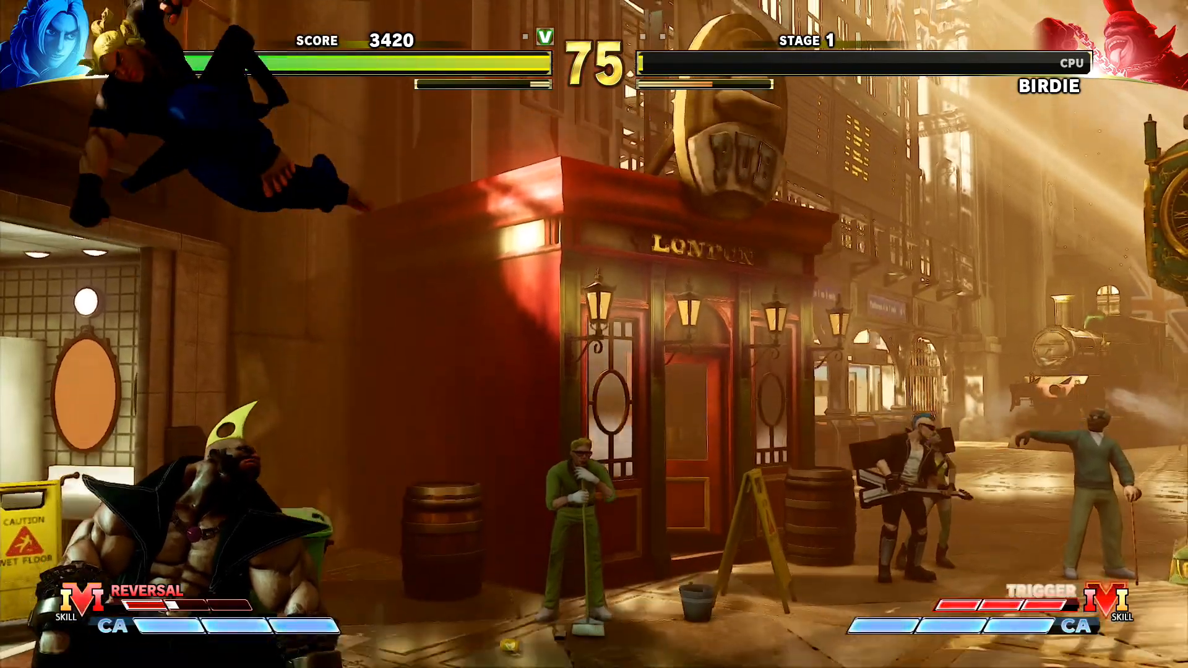
{"action": "key", "text": "o"}
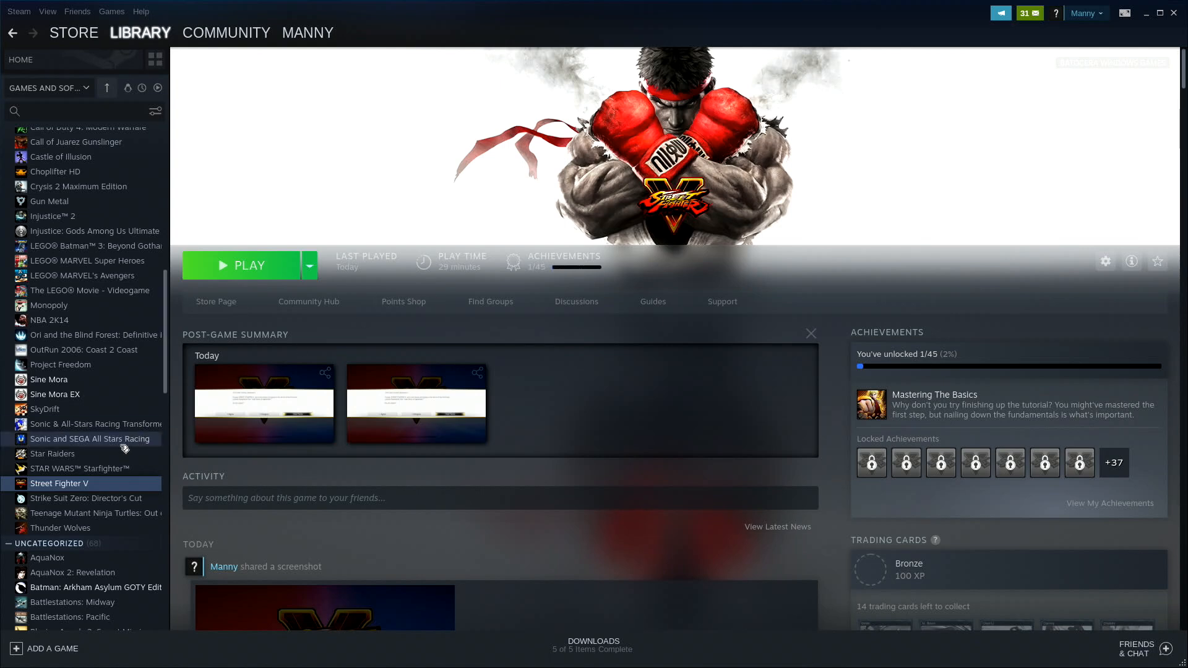
{"action": "right_click", "coordinate": [91, 485]}
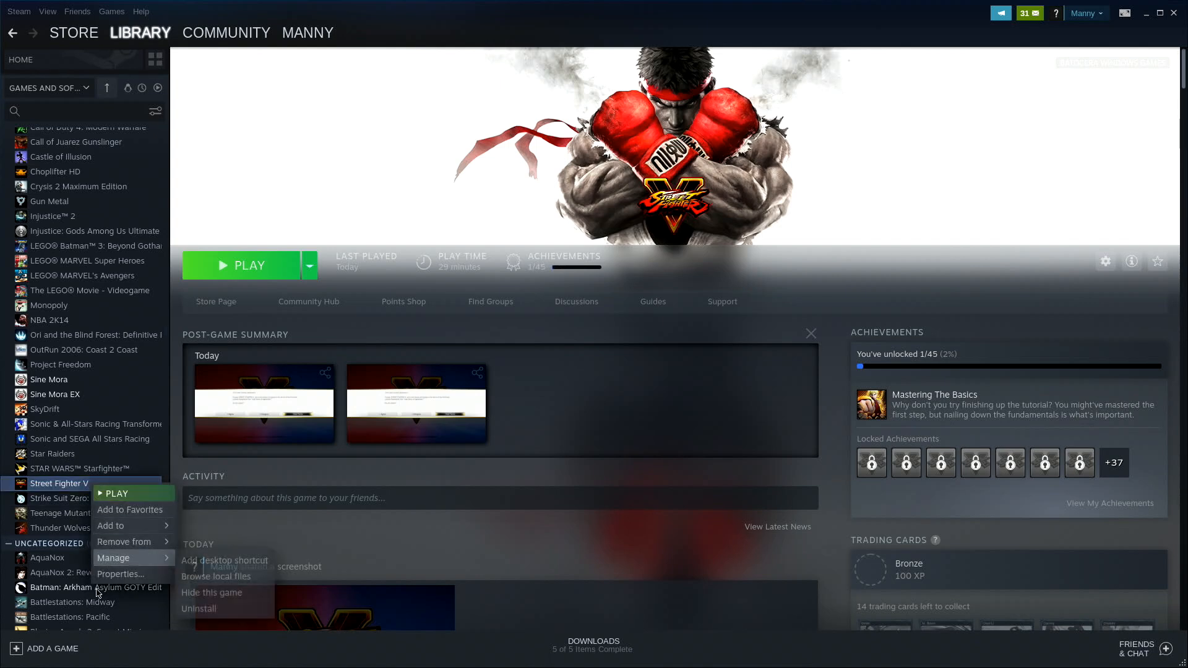
{"action": "left_click", "coordinate": [111, 577]}
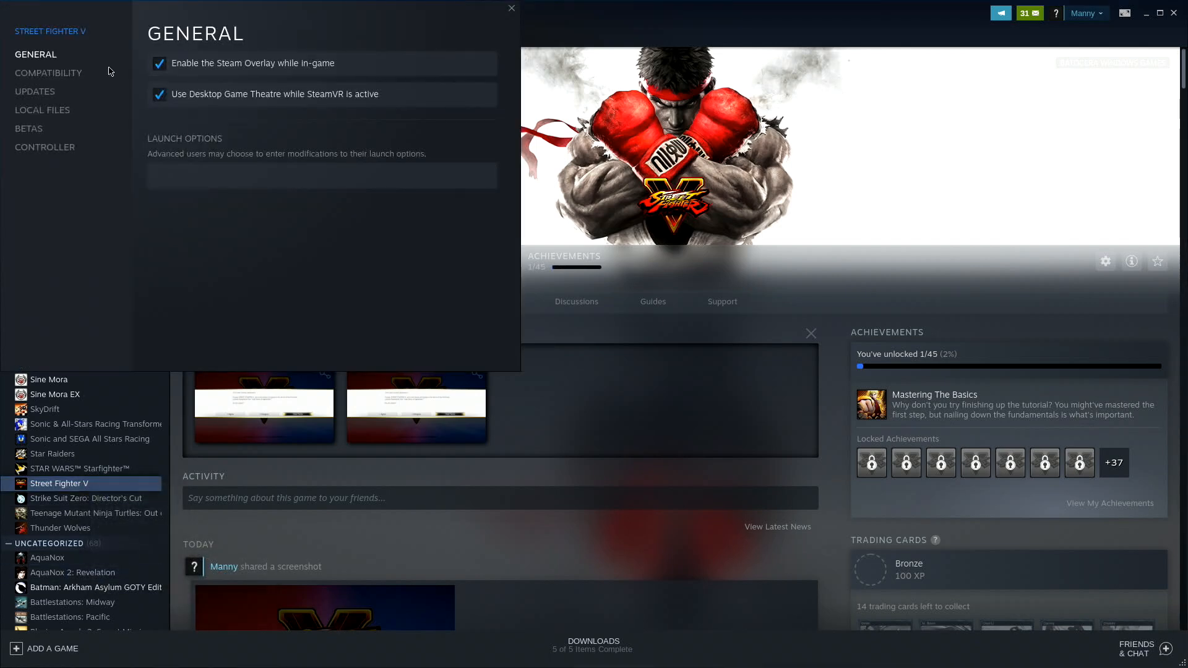
{"action": "left_click", "coordinate": [64, 74]}
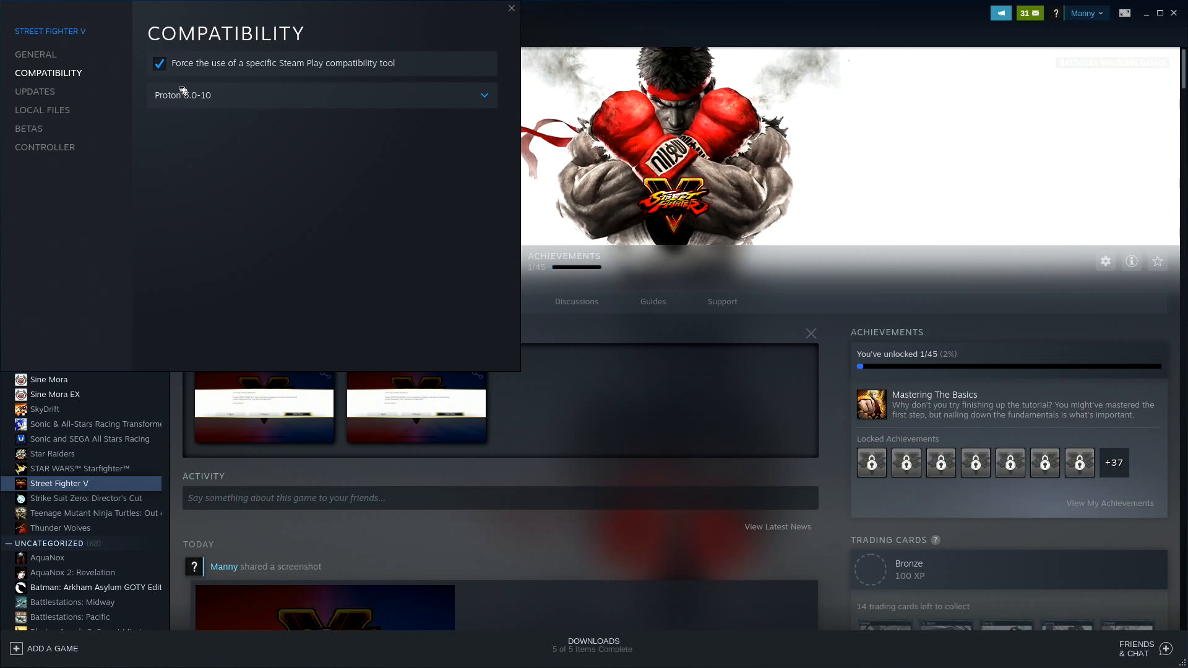
{"action": "left_click", "coordinate": [253, 92]}
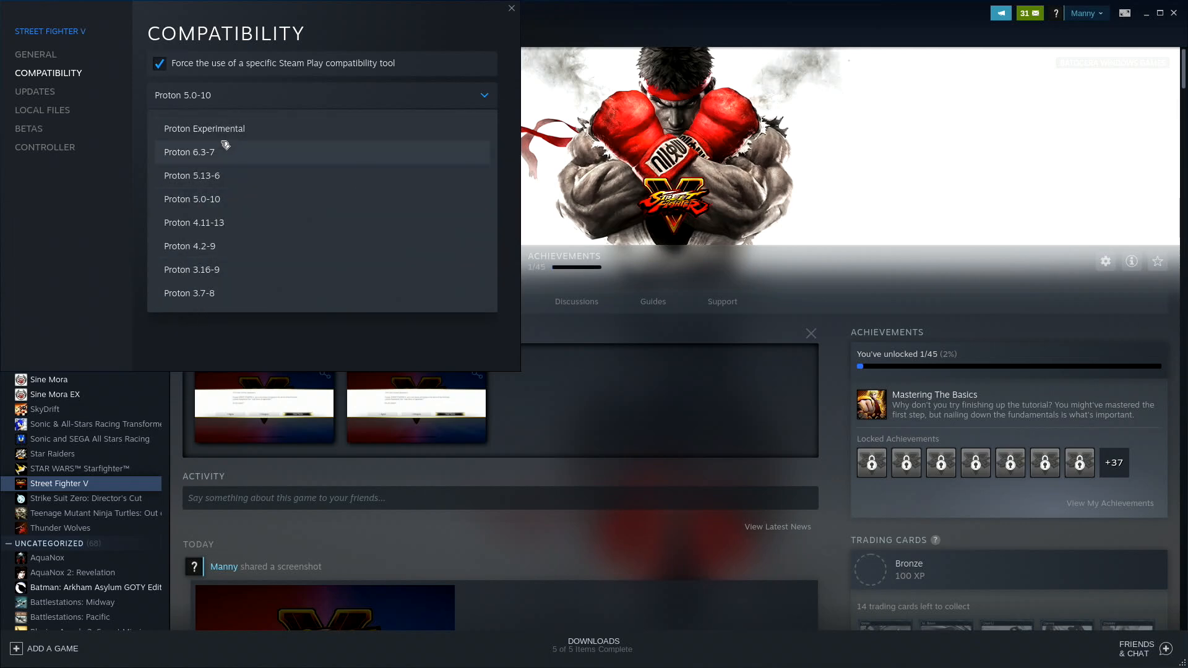
{"action": "left_click", "coordinate": [218, 199]}
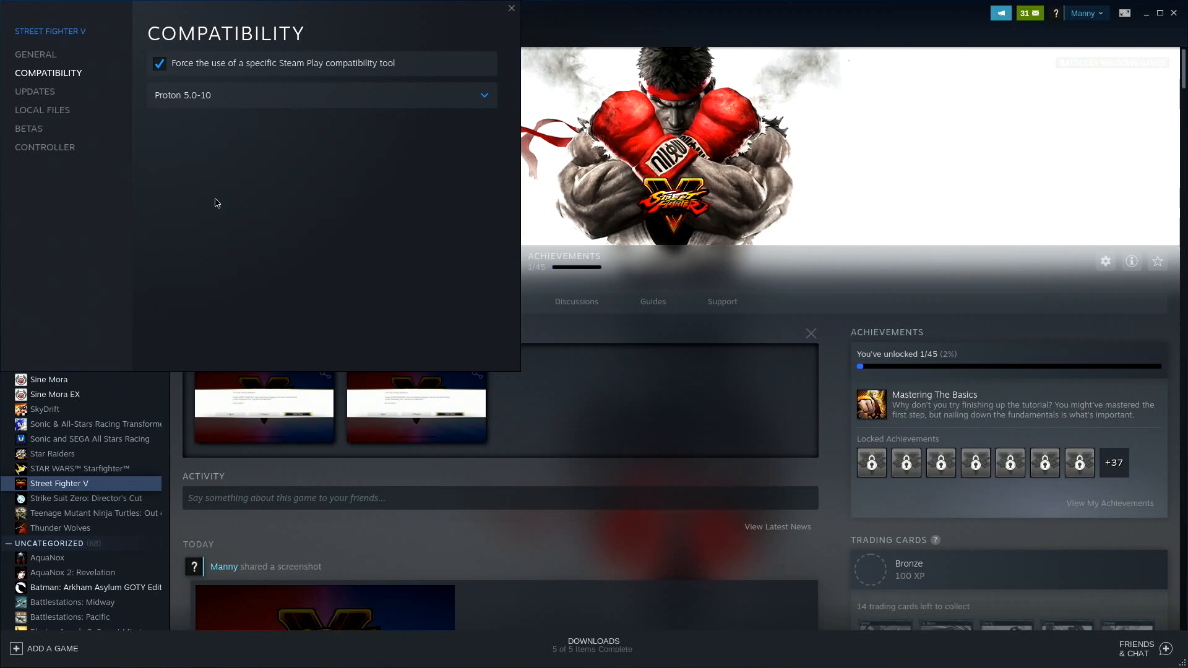
{"action": "left_click", "coordinate": [510, 9]}
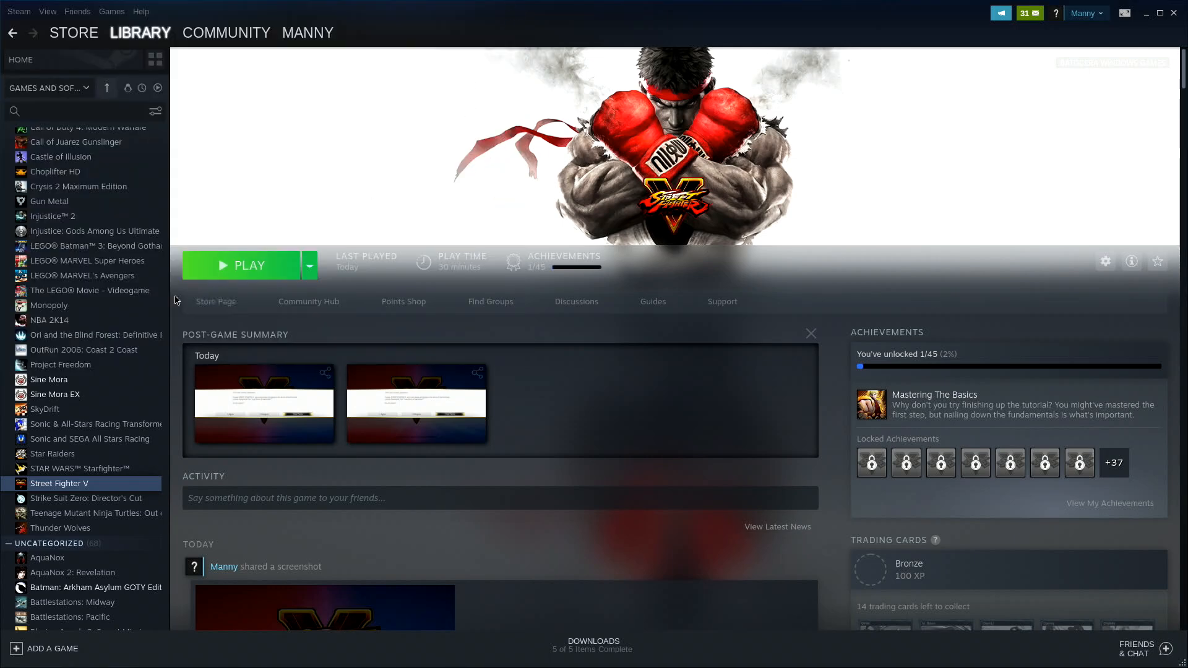
Step: Find Sonic Generations in the library sidebar and launch it with PLAY
{"action": "scroll", "coordinate": [136, 426], "scroll_direction": "down", "scroll_amount": 3}
{"action": "scroll", "coordinate": [172, 414], "scroll_direction": "down", "scroll_amount": 3}
{"action": "scroll", "coordinate": [93, 482], "scroll_direction": "down", "scroll_amount": 2}
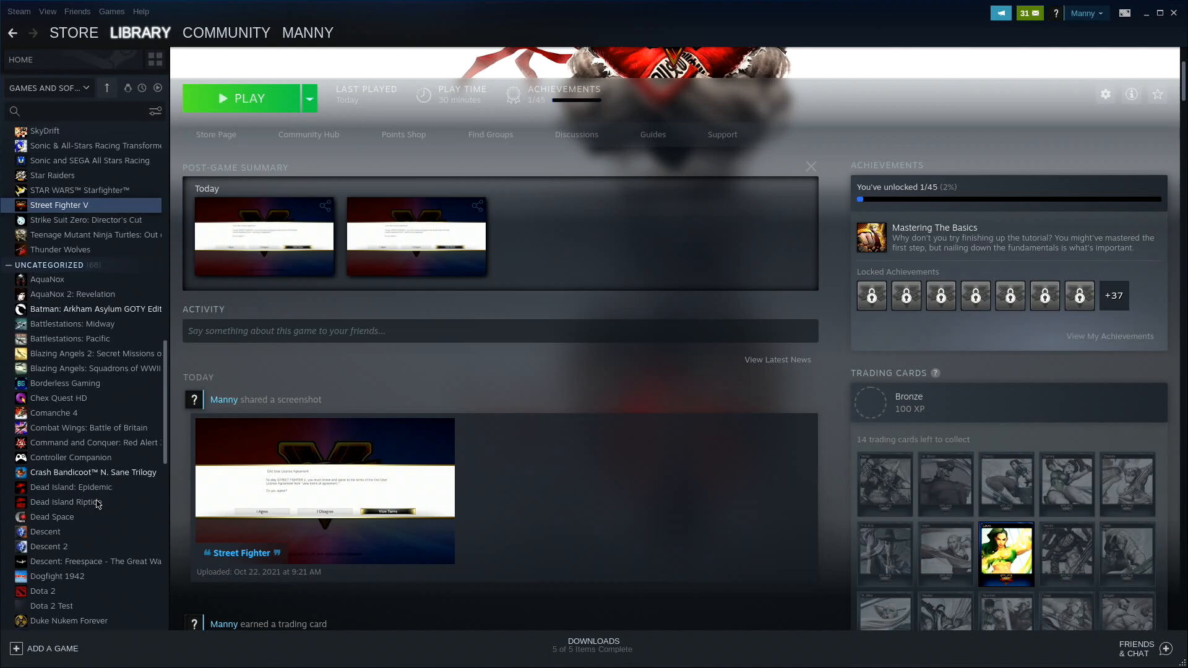
{"action": "scroll", "coordinate": [121, 489], "scroll_direction": "down", "scroll_amount": 3}
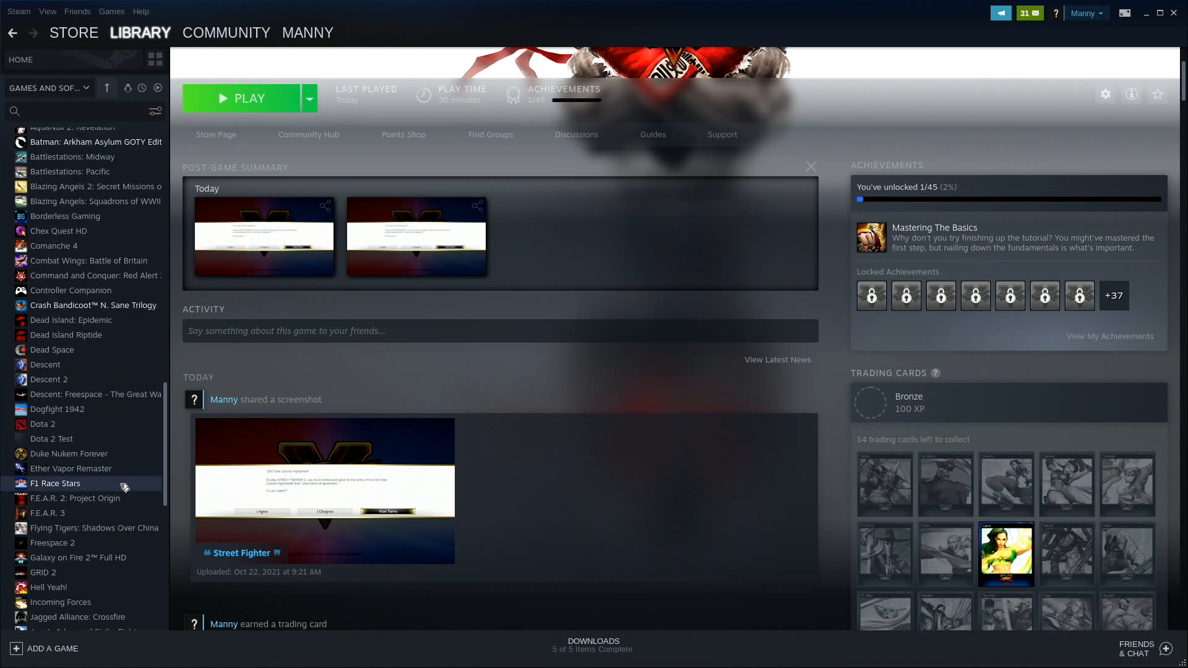
{"action": "scroll", "coordinate": [124, 487], "scroll_direction": "down", "scroll_amount": 3}
{"action": "scroll", "coordinate": [126, 487], "scroll_direction": "down", "scroll_amount": 3}
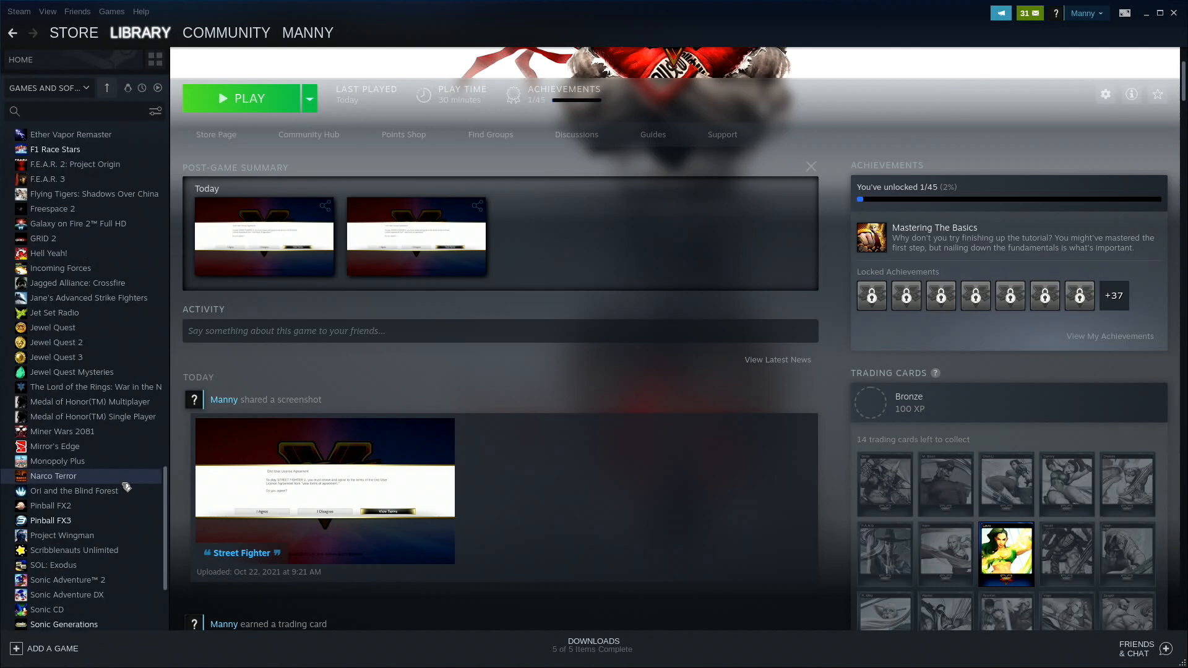
{"action": "scroll", "coordinate": [126, 487], "scroll_direction": "down", "scroll_amount": 2}
{"action": "left_click", "coordinate": [74, 513]}
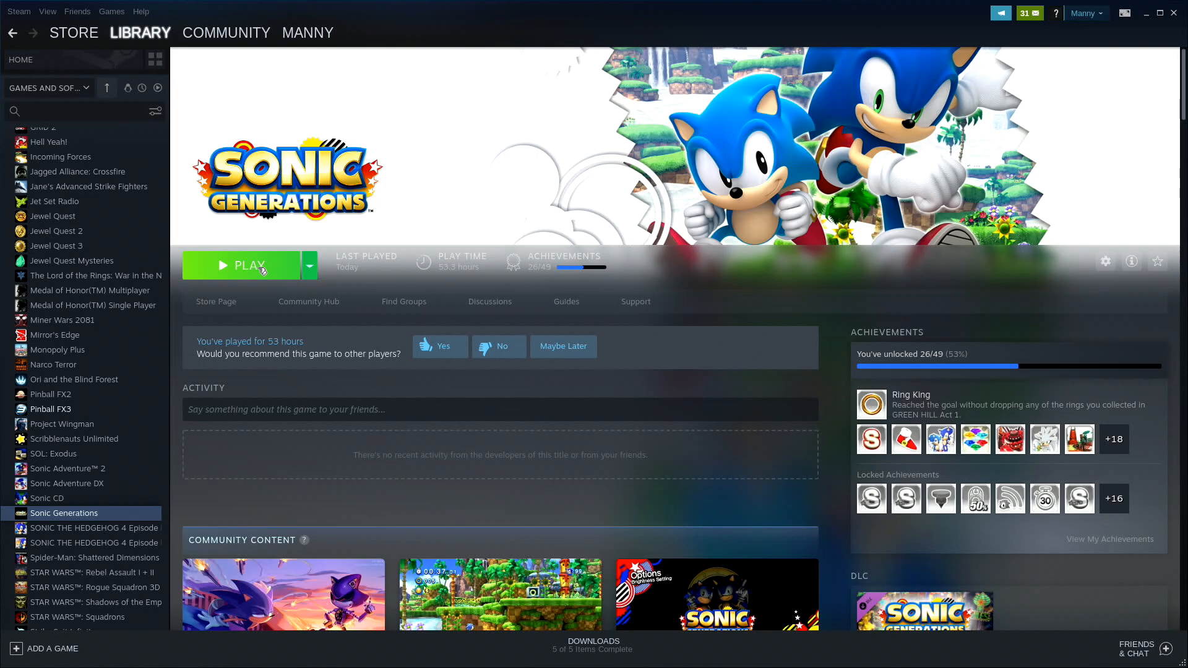
{"action": "left_click", "coordinate": [261, 269]}
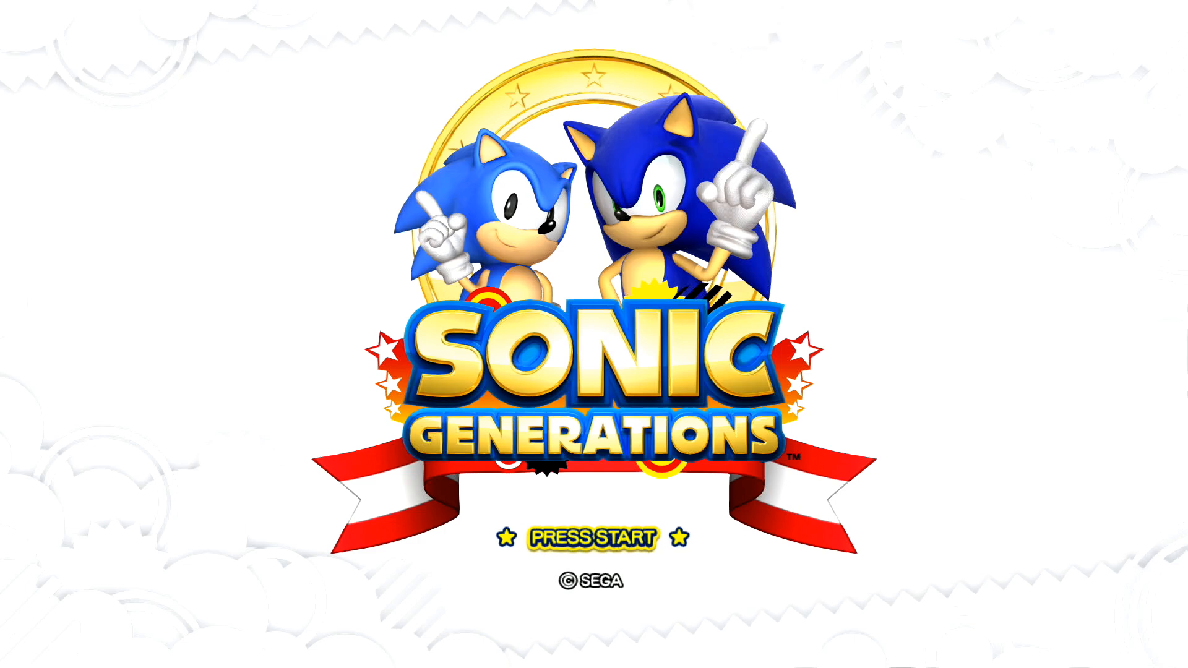
Step: Alt+Tab back to Steam and stop the running Sonic Generations
{"action": "key", "text": "alt+Tab"}
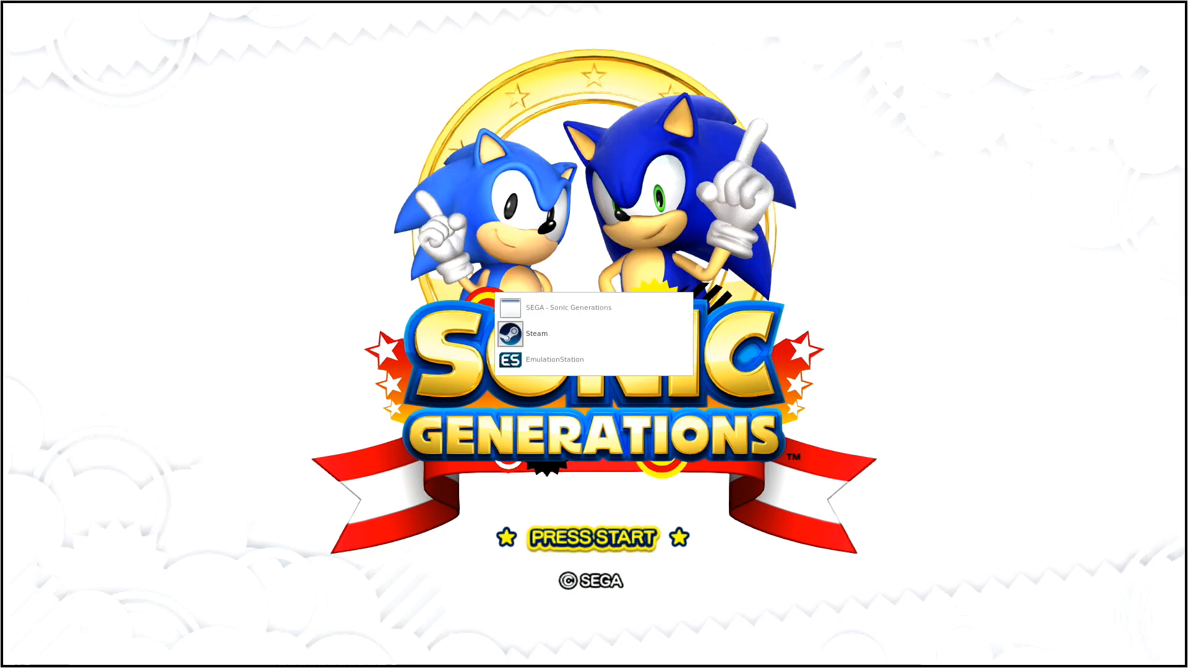
{"action": "key", "text": "alt+Tab"}
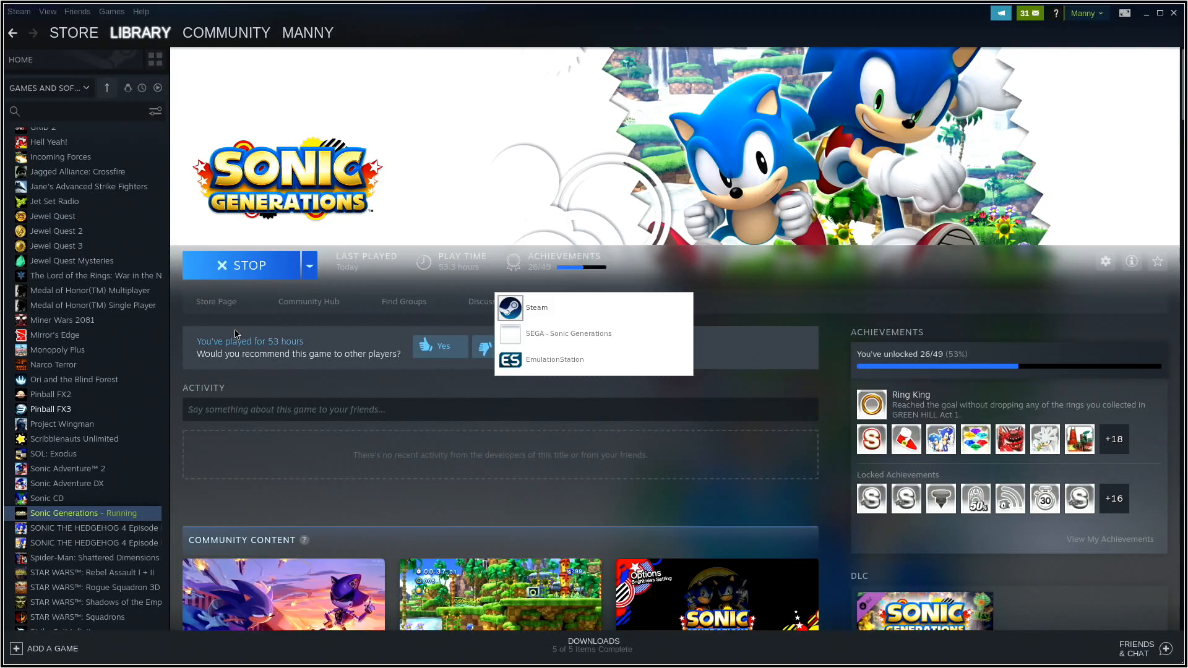
{"action": "key", "text": "alt+Tab"}
{"action": "key", "text": "alt+Tab"}
{"action": "key", "text": "alt+Tab"}
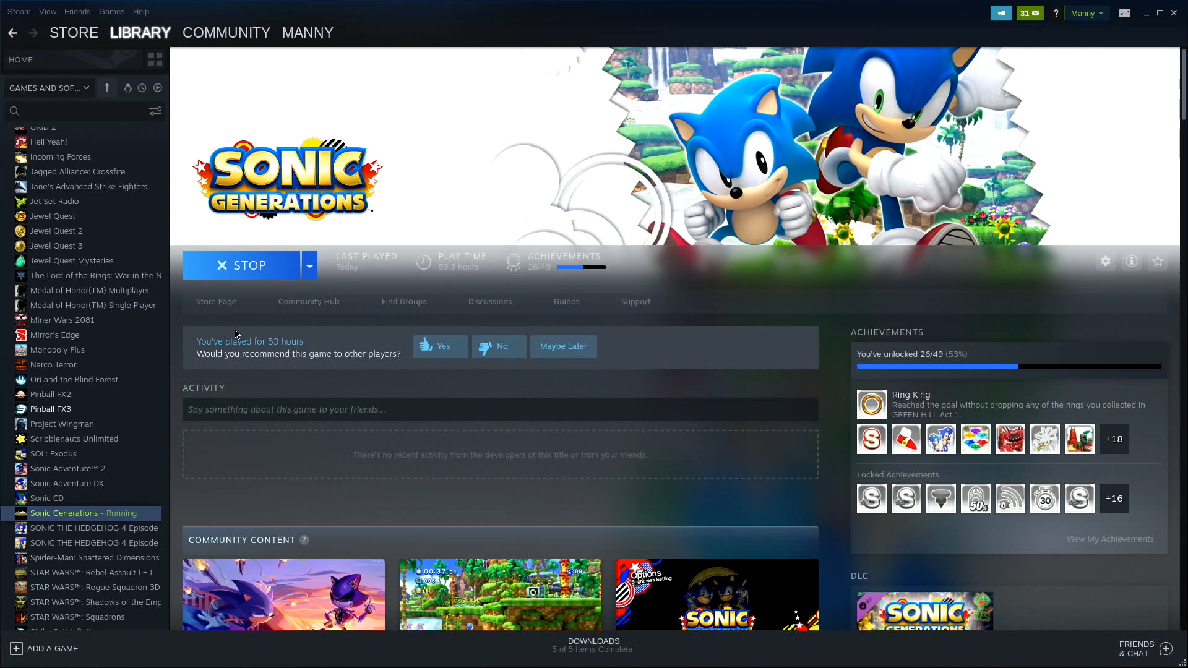
{"action": "left_click", "coordinate": [251, 265]}
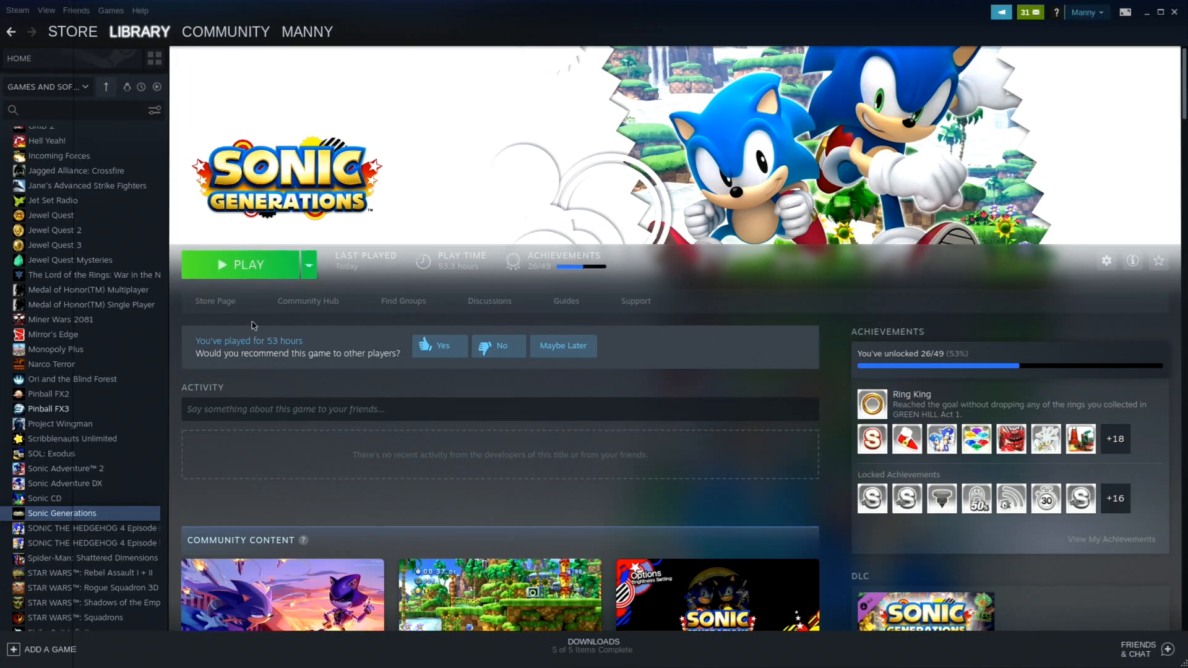
{"action": "scroll", "coordinate": [86, 433], "scroll_direction": "down", "scroll_amount": 10}
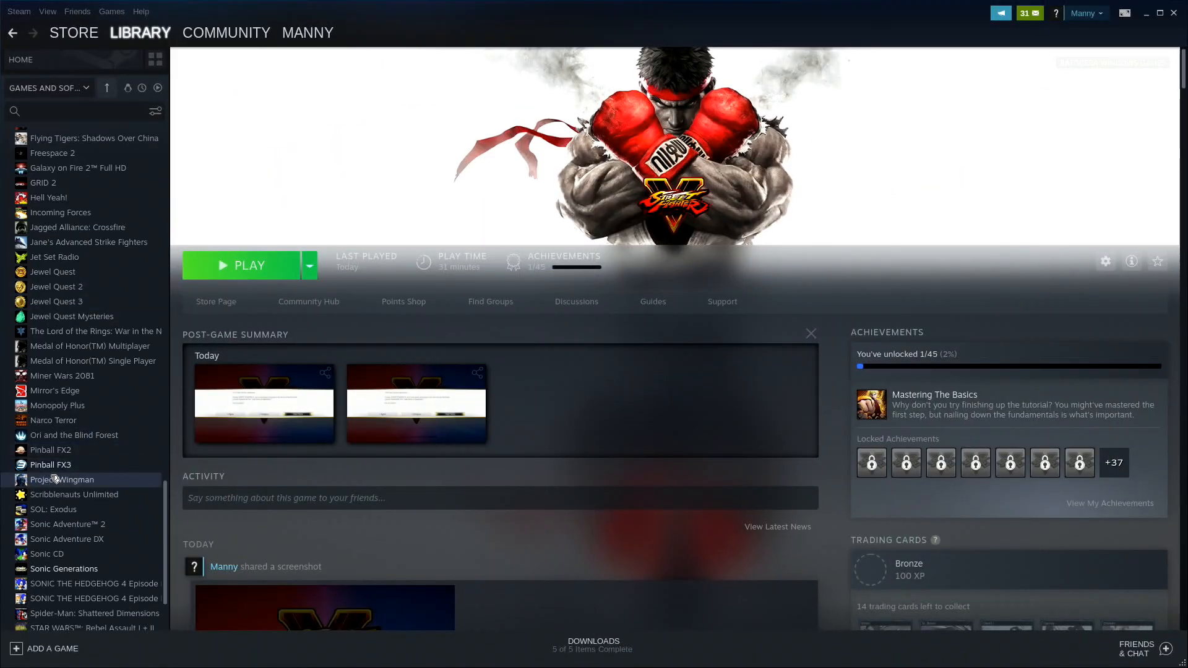
Step: Open the Pinball FX3 library page and launch the game with PLAY
{"action": "left_click", "coordinate": [71, 466]}
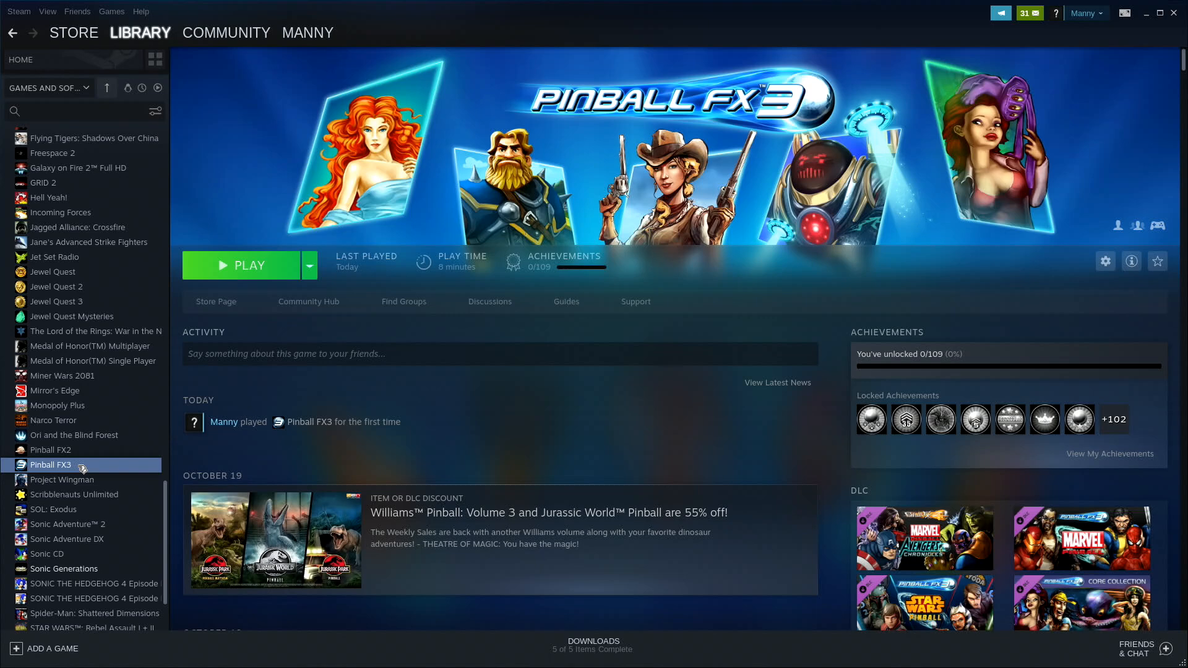
{"action": "left_click", "coordinate": [242, 266]}
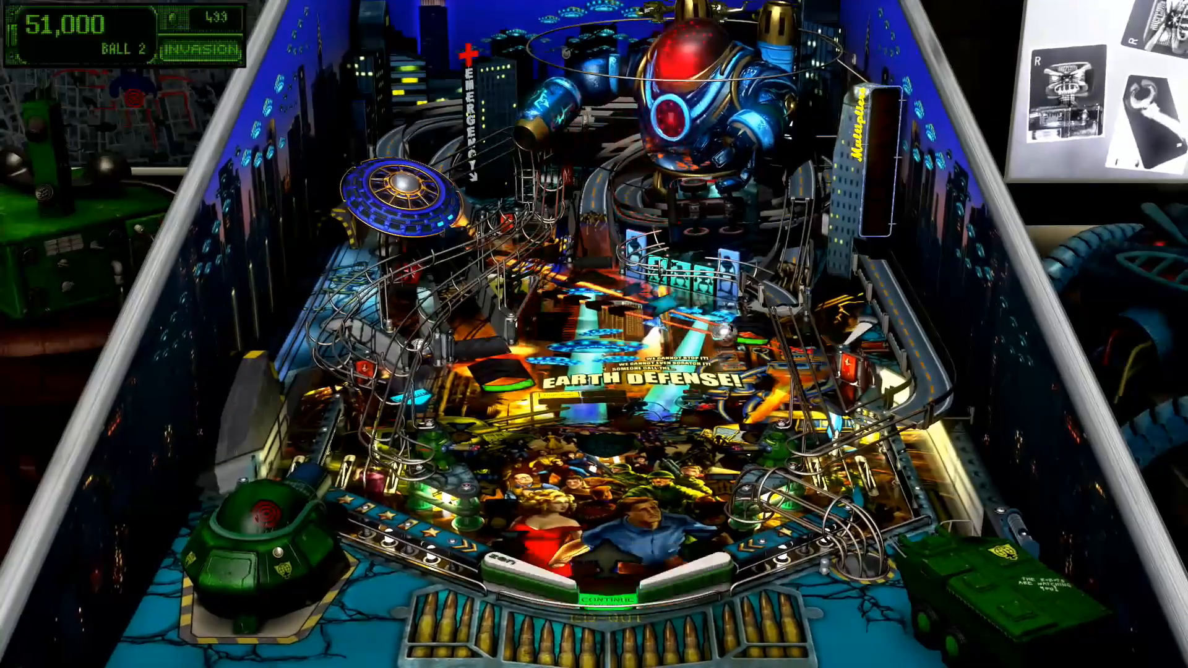
Step: Play the Earth Defense table with the left and right flippers, keeping the ball in play
{"action": "key", "text": "Shift_R"}
{"action": "key", "text": "Shift_R"}
{"action": "key", "text": "Shift_L"}
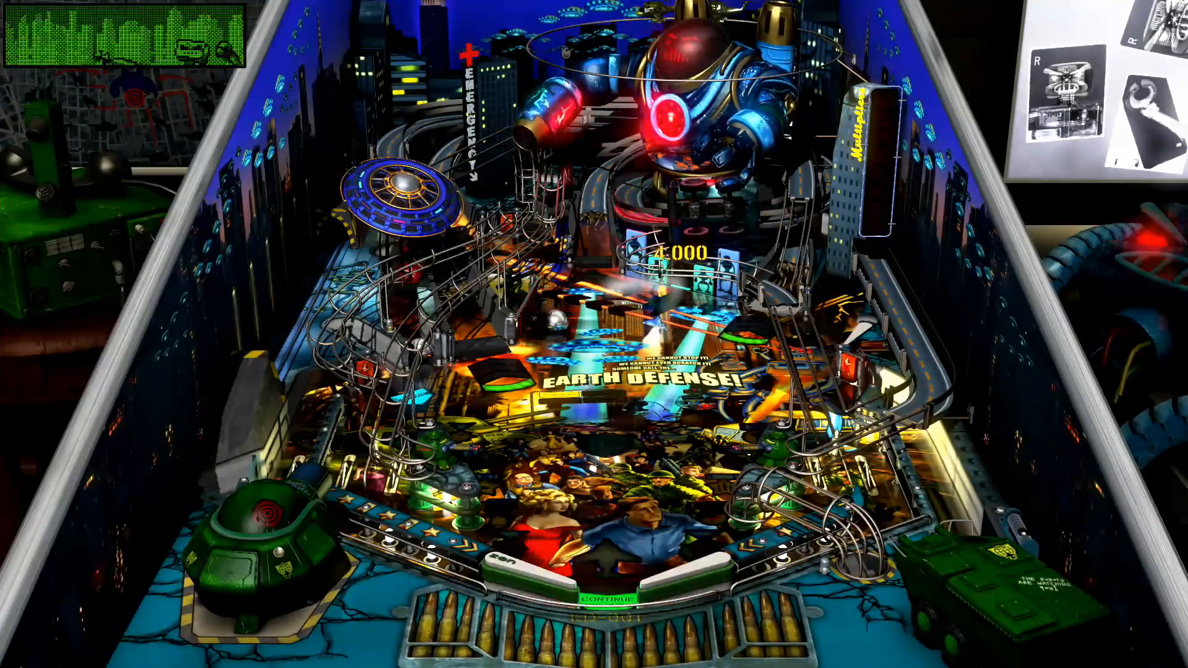
{"action": "key", "text": "Shift_L"}
{"action": "key", "text": "Shift_R"}
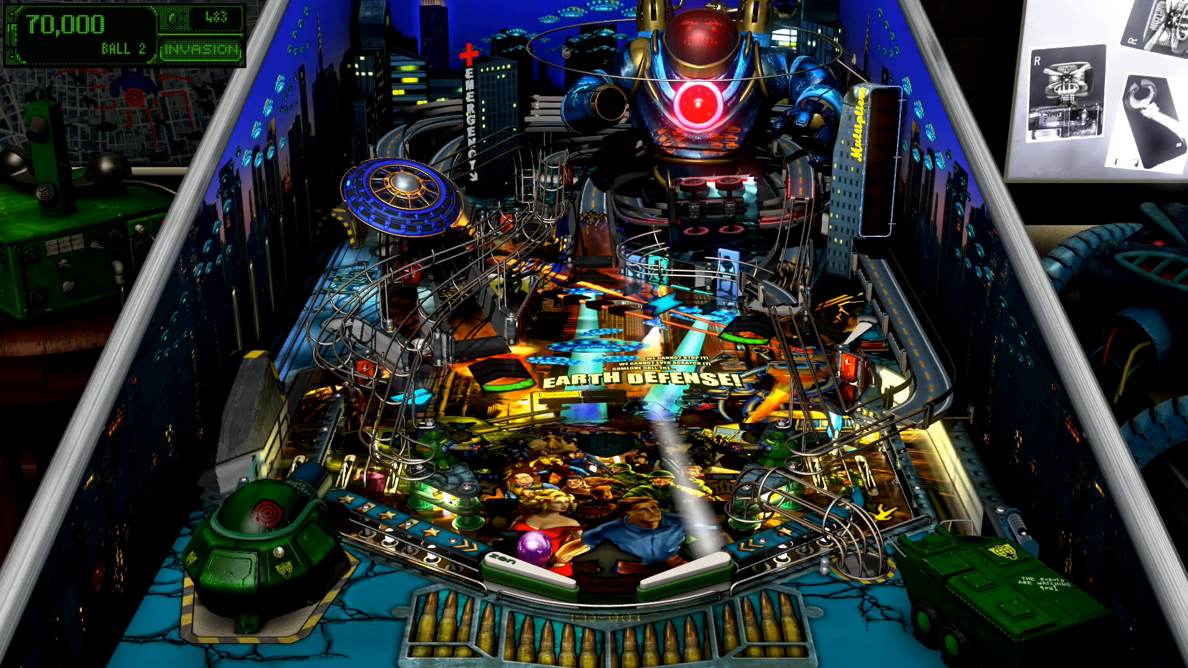
{"action": "key", "text": "Shift_L"}
{"action": "key", "text": "Shift_R"}
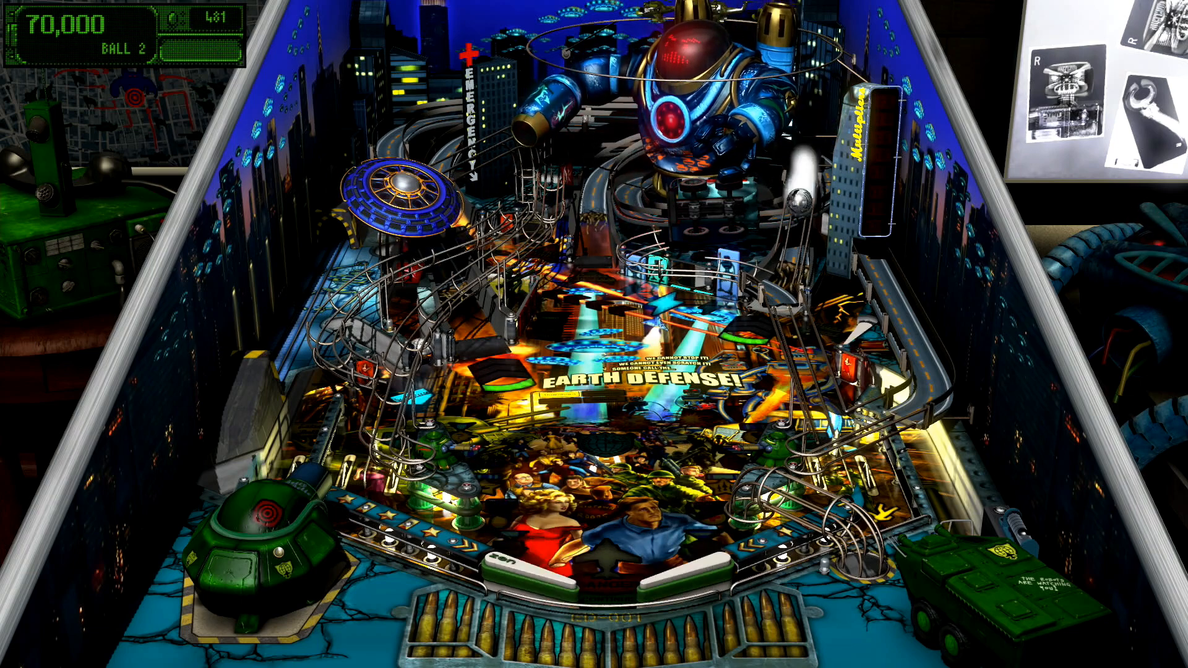
{"action": "key", "text": "Shift_L"}
{"action": "key", "text": "Shift_R"}
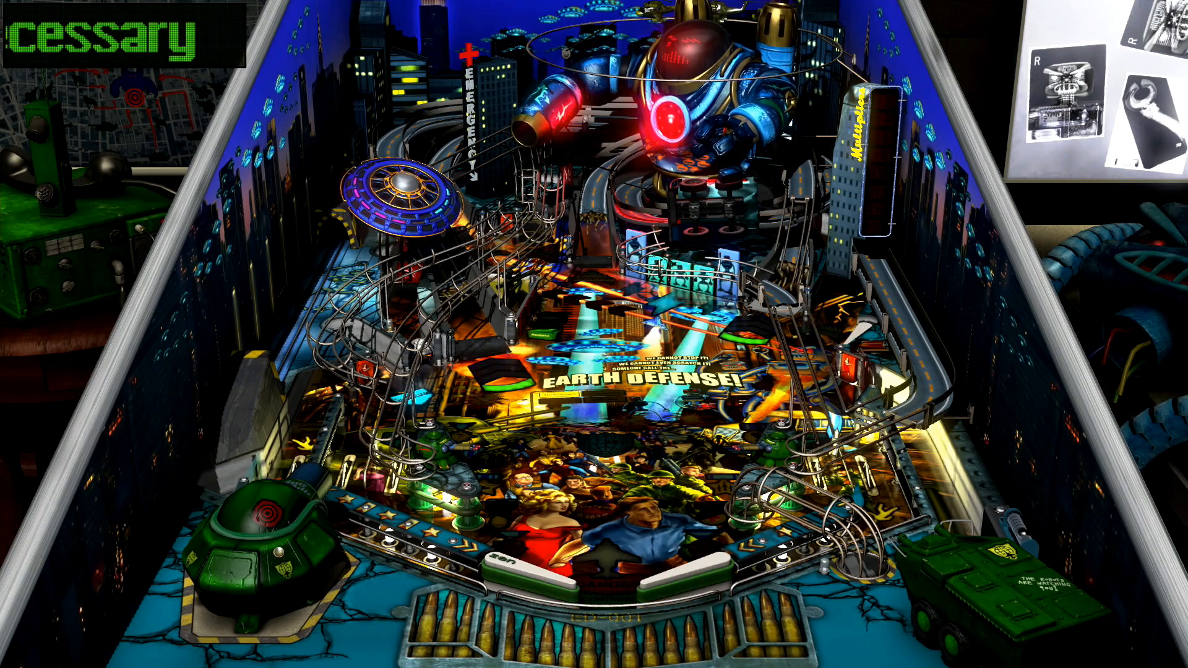
{"action": "key", "text": "shift"}
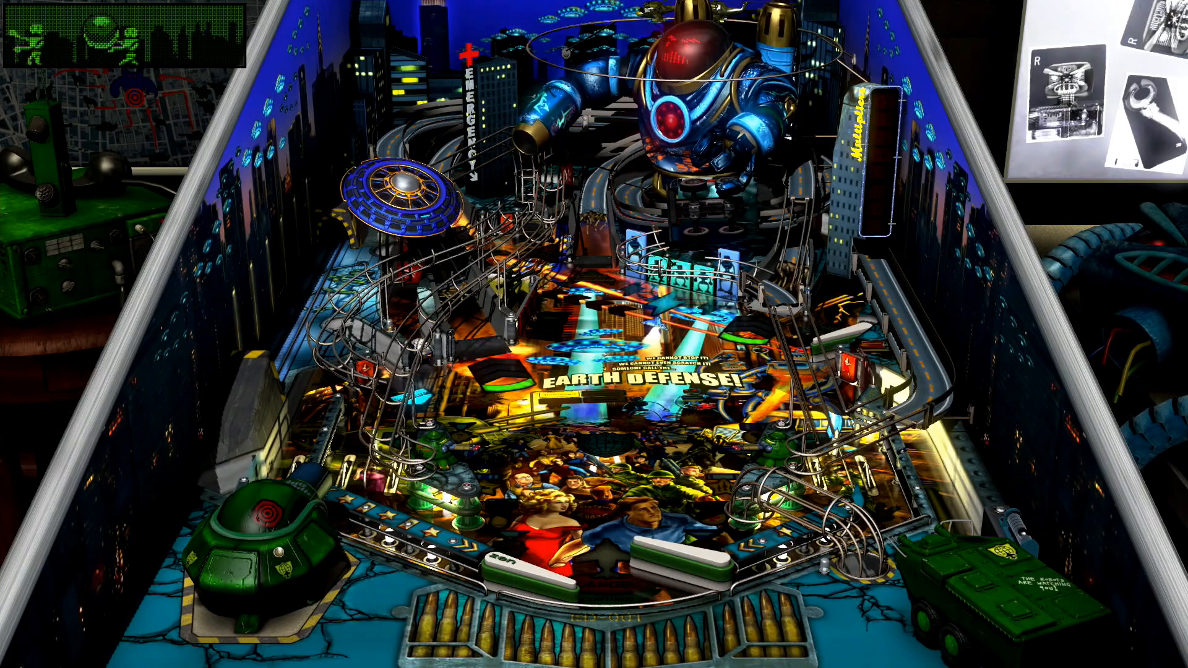
Step: Switch the camera to the wider View:2 and keep flipping the ball into ball 3
{"action": "key", "text": "c"}
{"action": "key", "text": "c"}
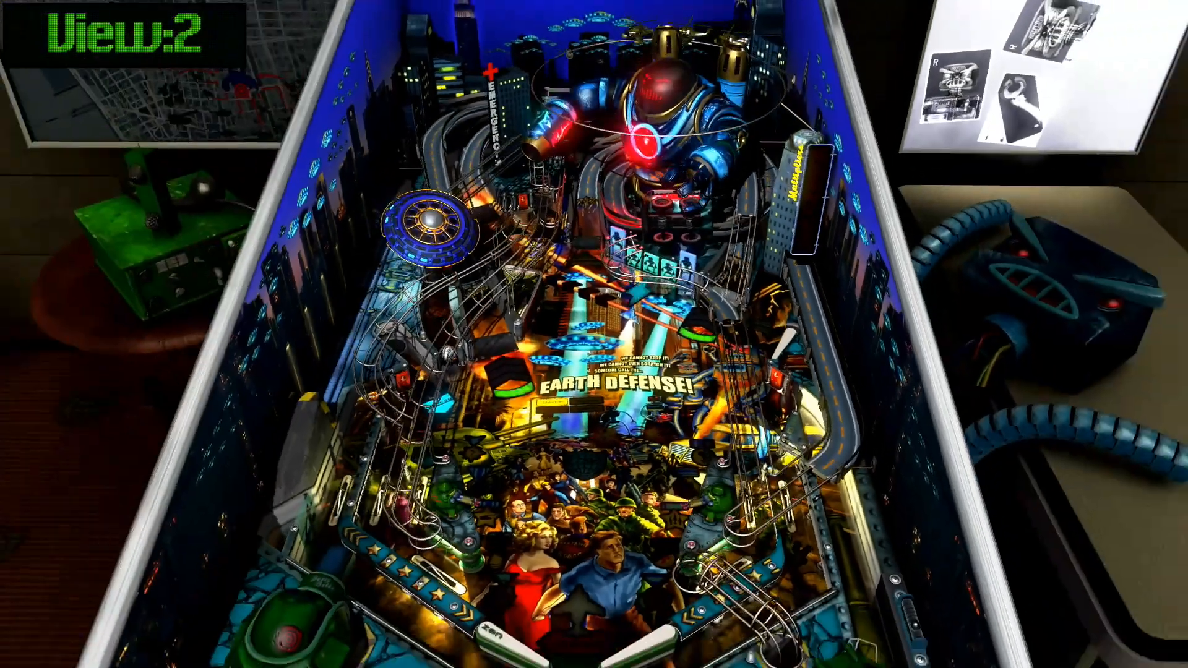
{"action": "key", "text": "shift"}
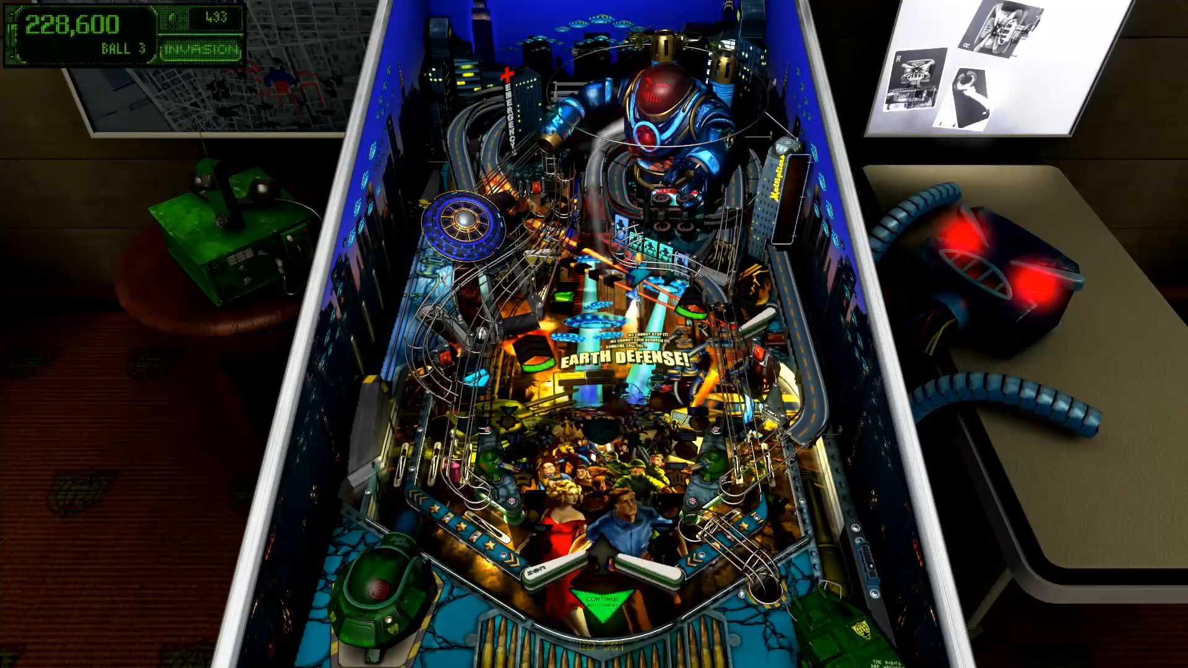
{"action": "key", "text": "Shift_L"}
{"action": "key", "text": "Shift_R"}
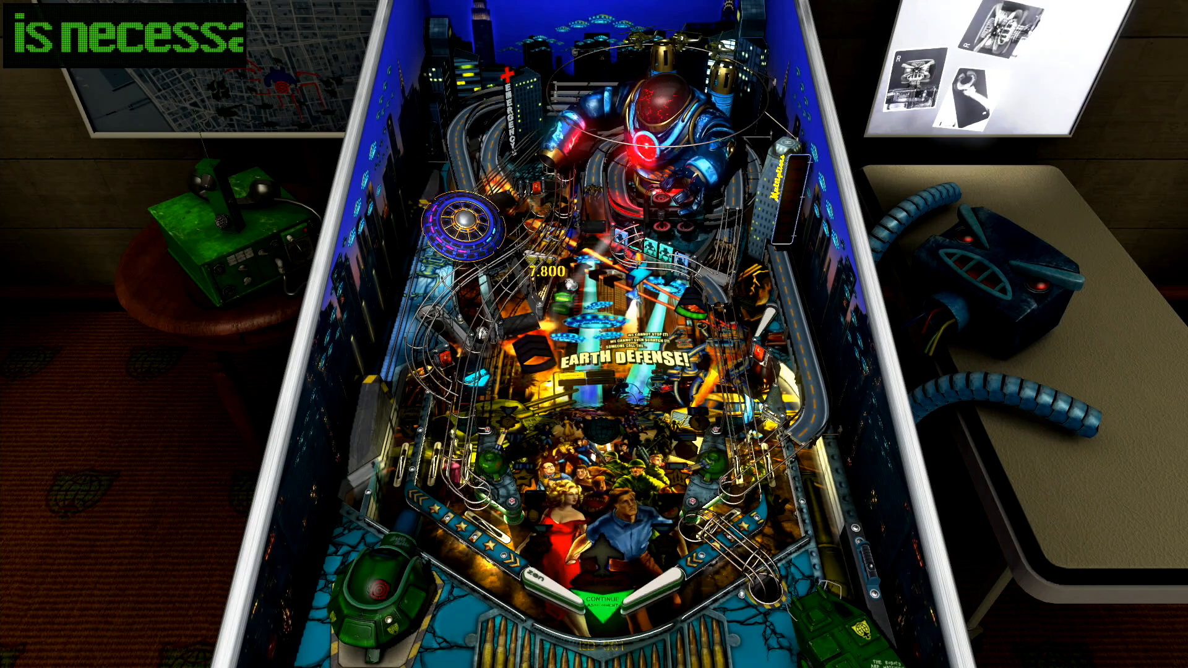
{"action": "key", "text": "shift"}
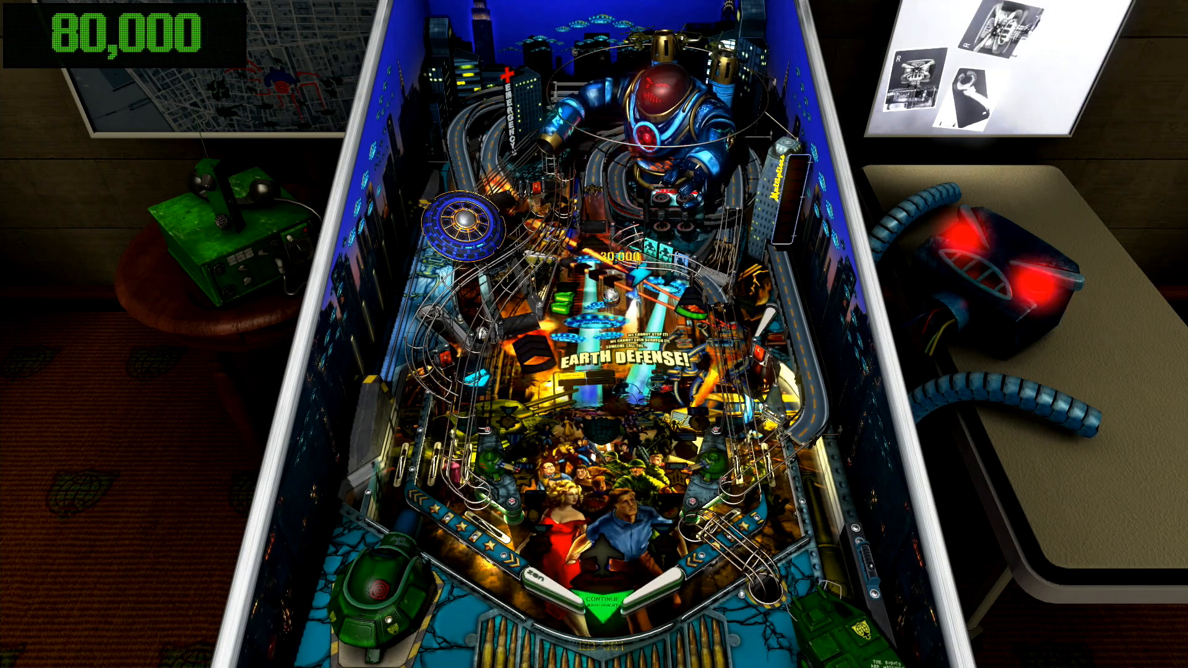
{"action": "key", "text": "shift"}
{"action": "key", "text": "Shift_R"}
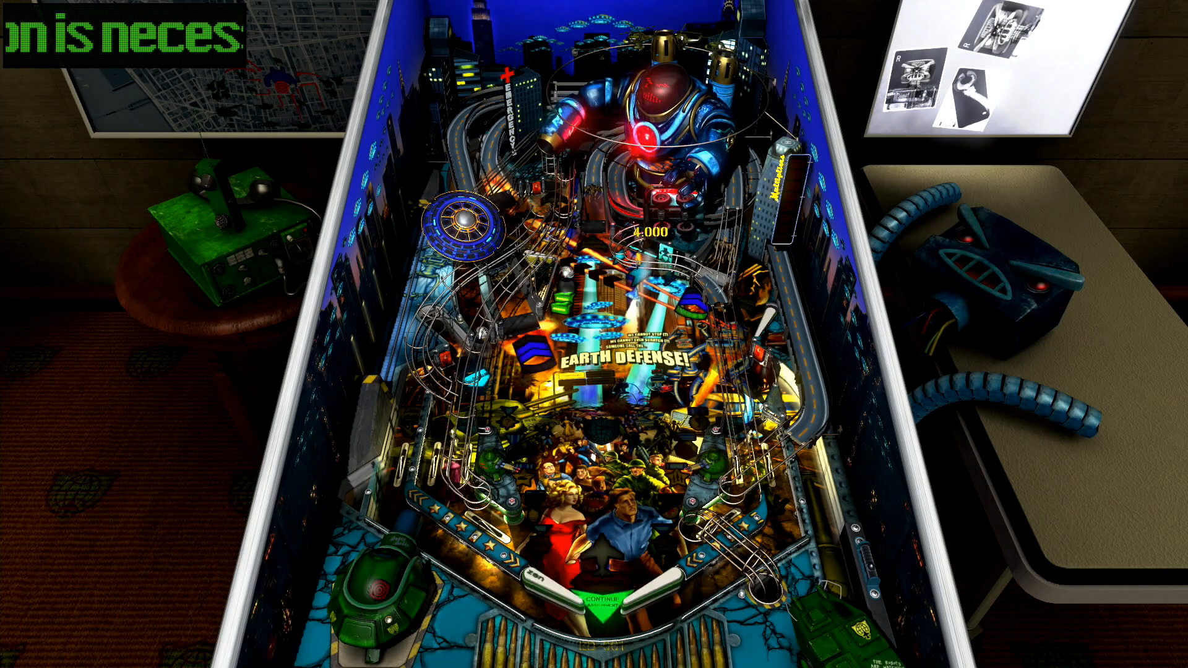
Step: Flip both flippers to send the ball high up the Earth Defense playfield
{"action": "key", "text": "Shift_L+Shift_R"}
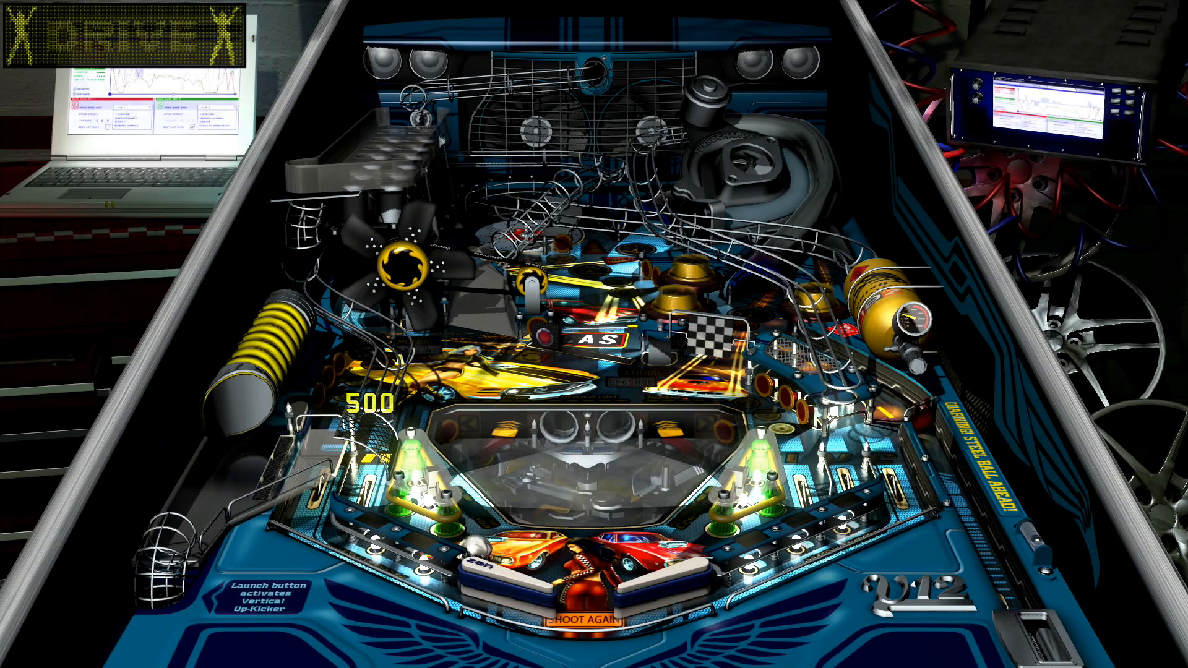
Step: Switch the V12 table to a full-table camera view while flipping the ball upfield
{"action": "key", "text": "shift"}
{"action": "key", "text": "c"}
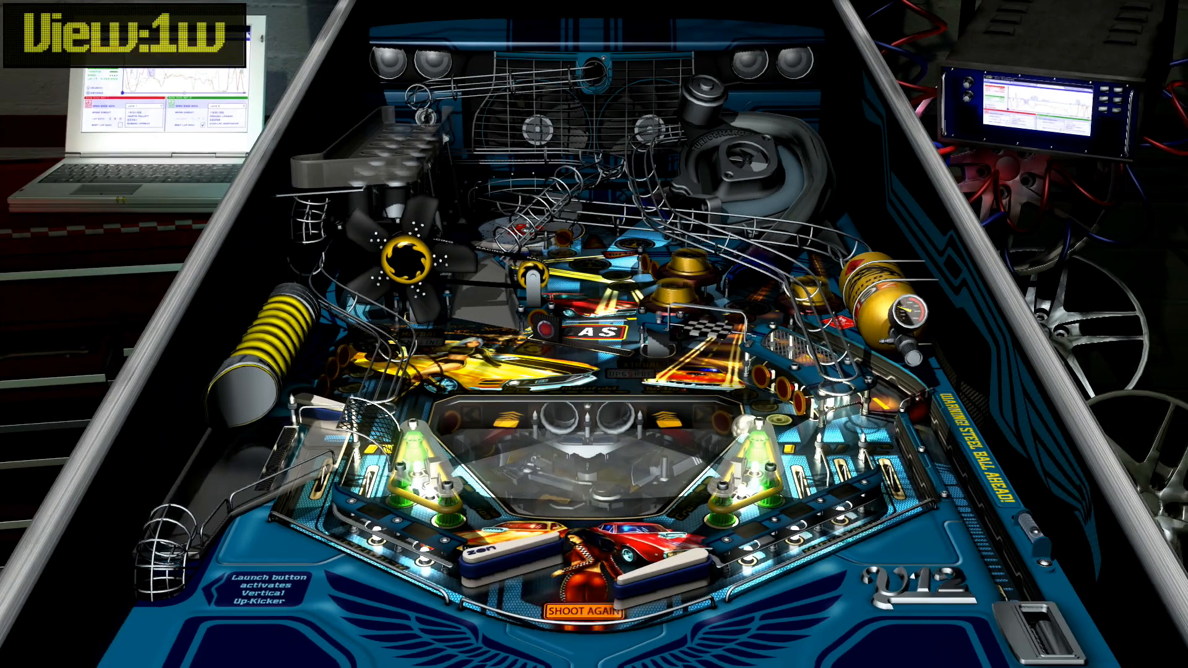
{"action": "key", "text": "c"}
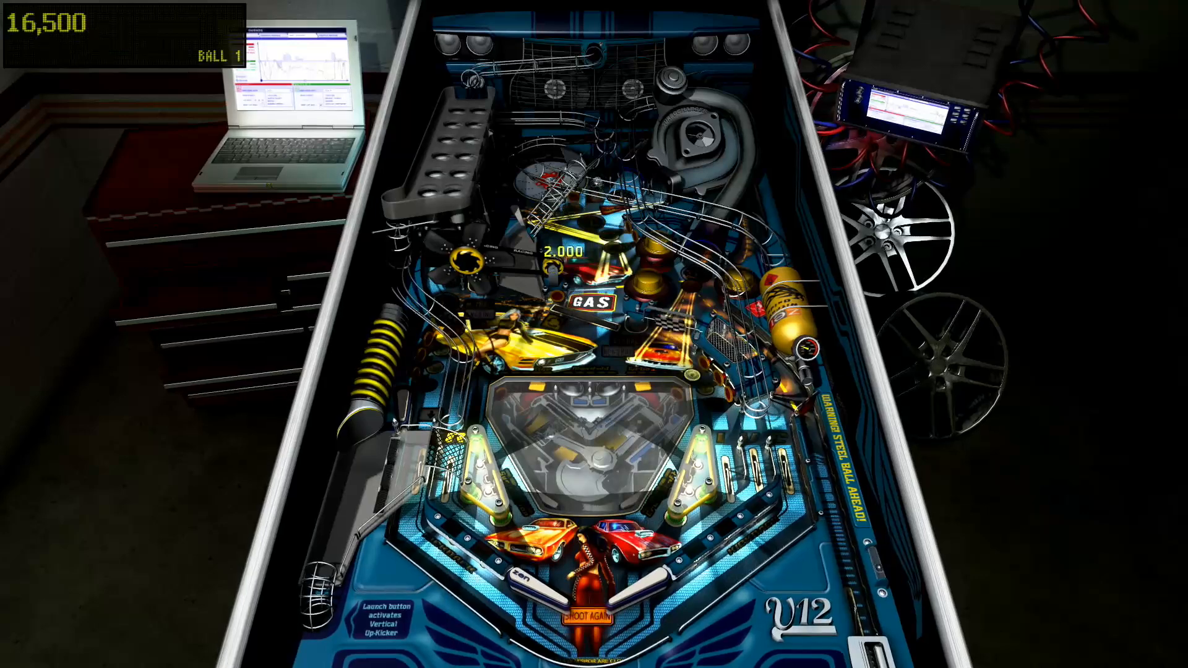
{"action": "key", "text": "shift"}
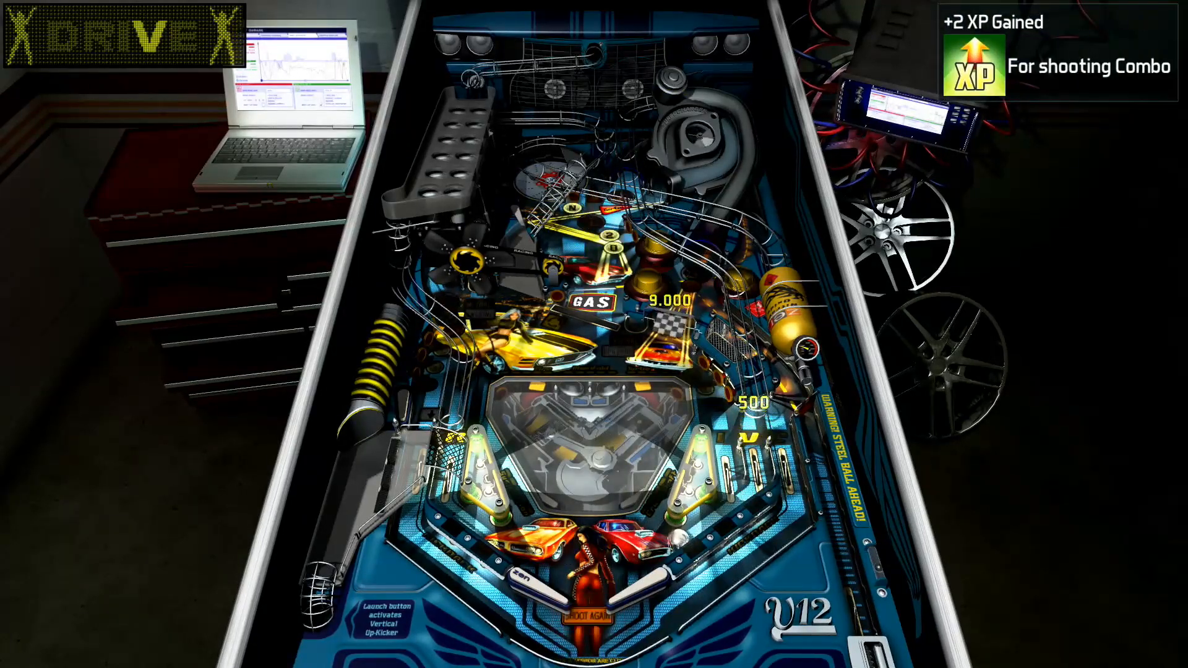
{"action": "key", "text": "shift"}
{"action": "key", "text": "shift"}
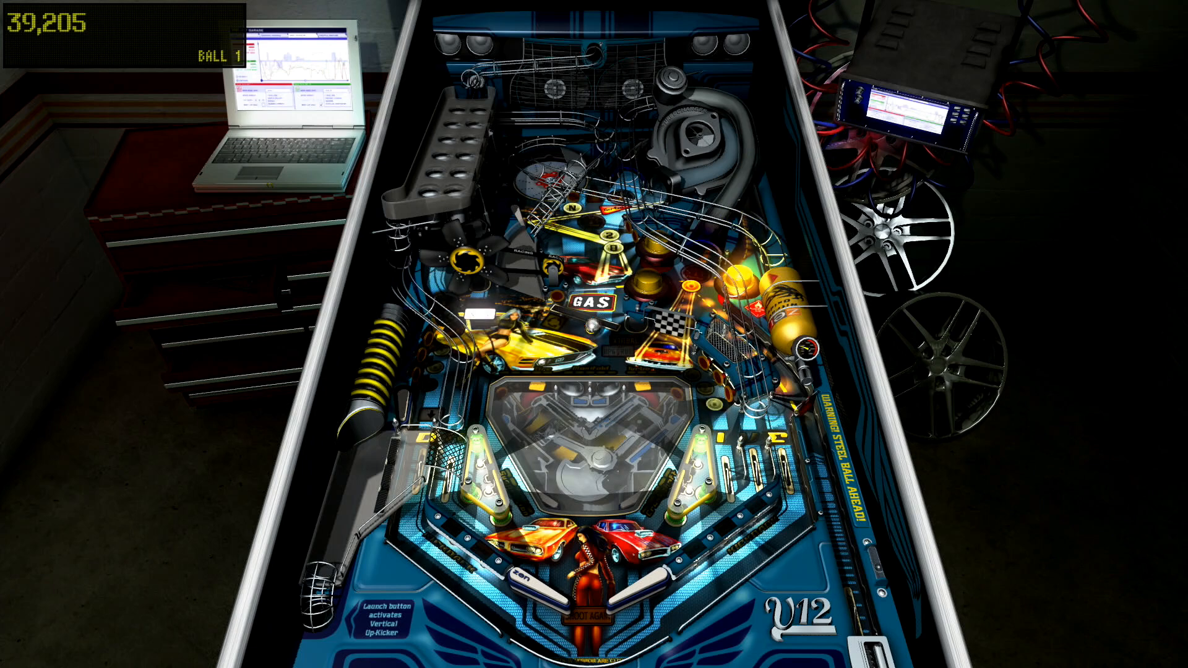
Step: Hit ramp shots to earn a combo, start Burst Tire mode and reach 83,724
{"action": "key", "text": "Shift_L"}
{"action": "key", "text": "Shift_R"}
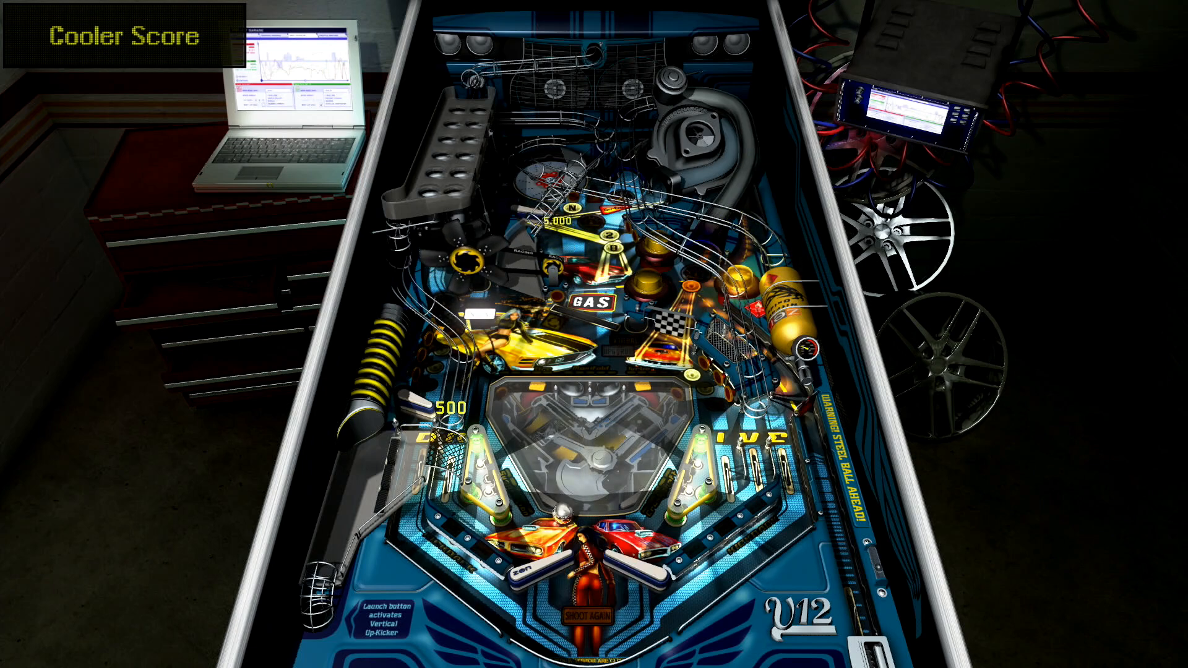
{"action": "key", "text": "Shift_R"}
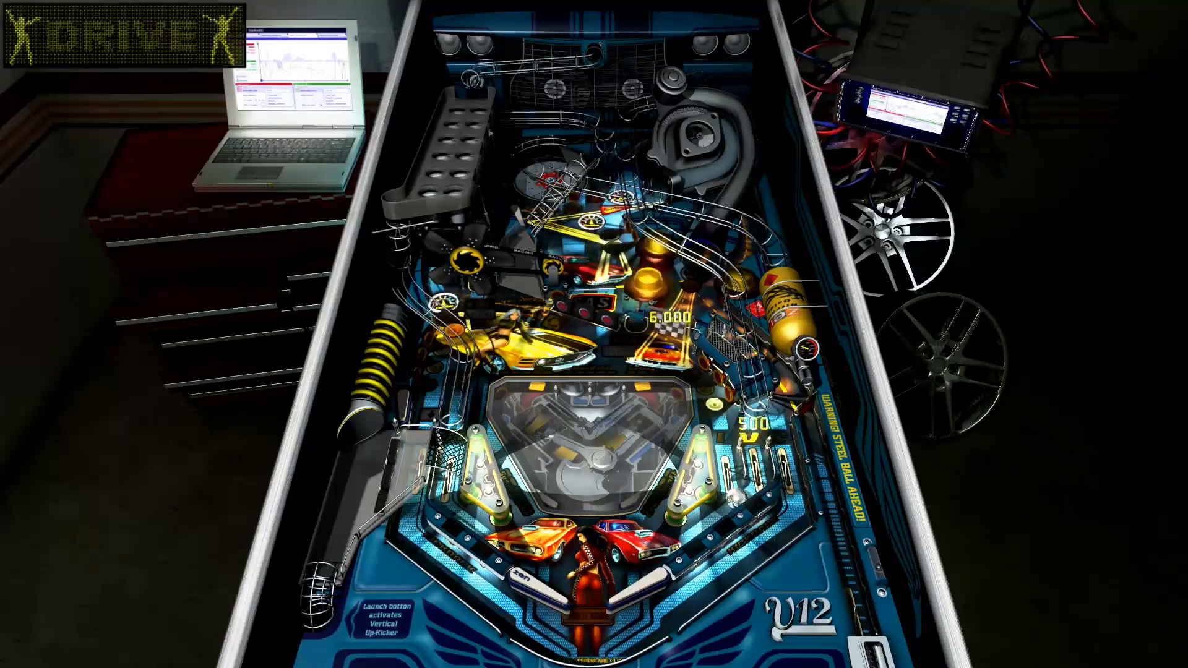
{"action": "key", "text": "Shift_L"}
{"action": "key", "text": "Shift_R"}
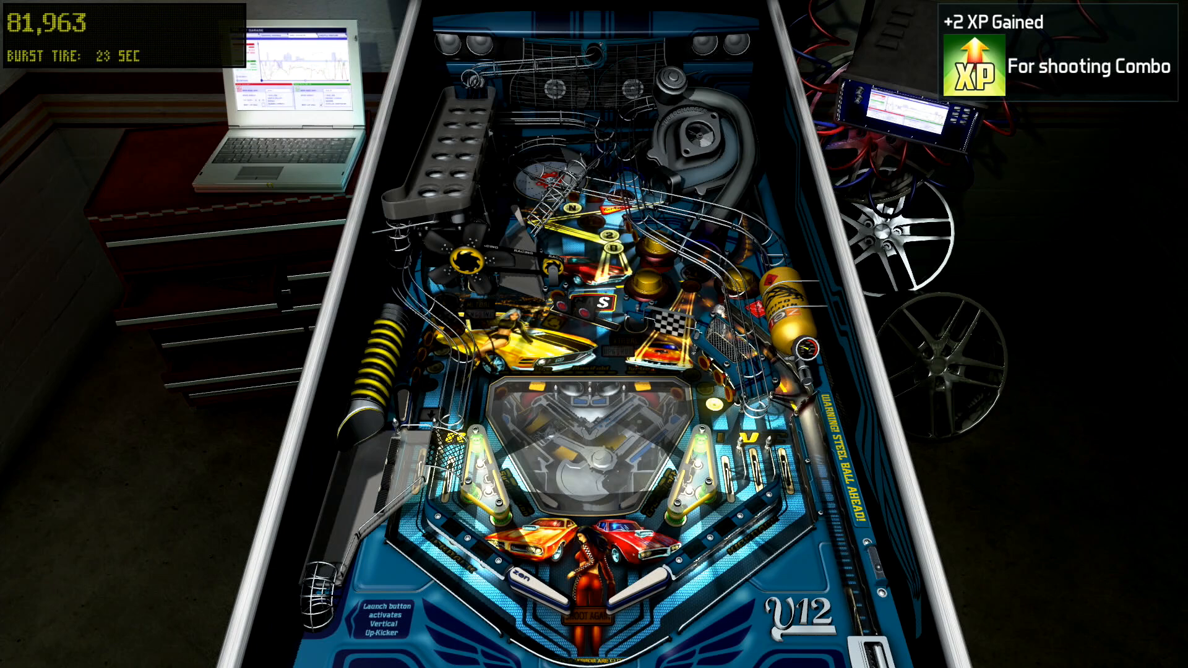
{"action": "key", "text": "Shift_L+Shift_R"}
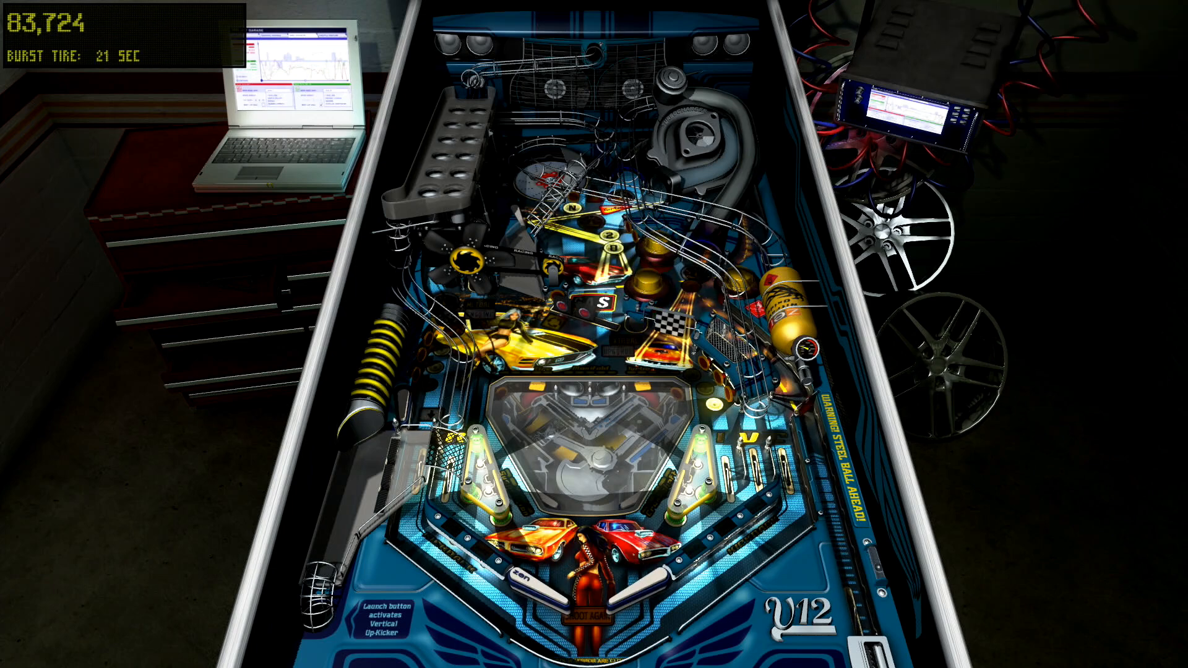
{"action": "key", "text": "Shift_L+Shift_R"}
{"action": "key", "text": "Shift_L+Shift_R"}
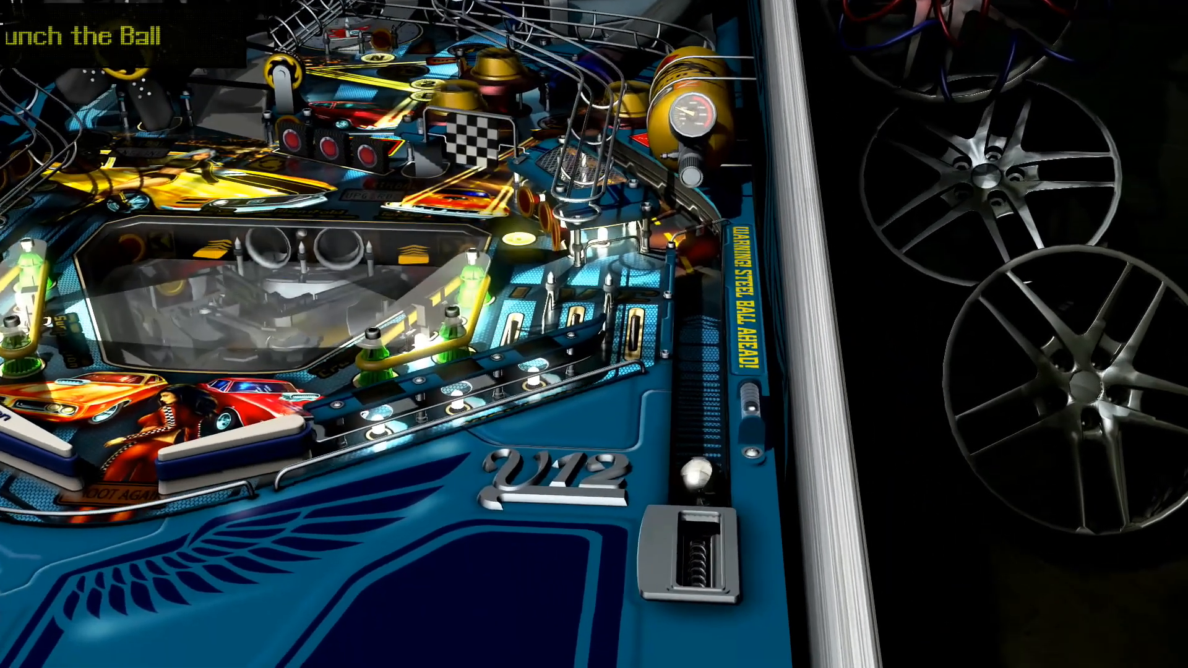
Step: Plunge a new ball and keep playing the V12 table with both flippers until the game ends
{"action": "key", "text": "space"}
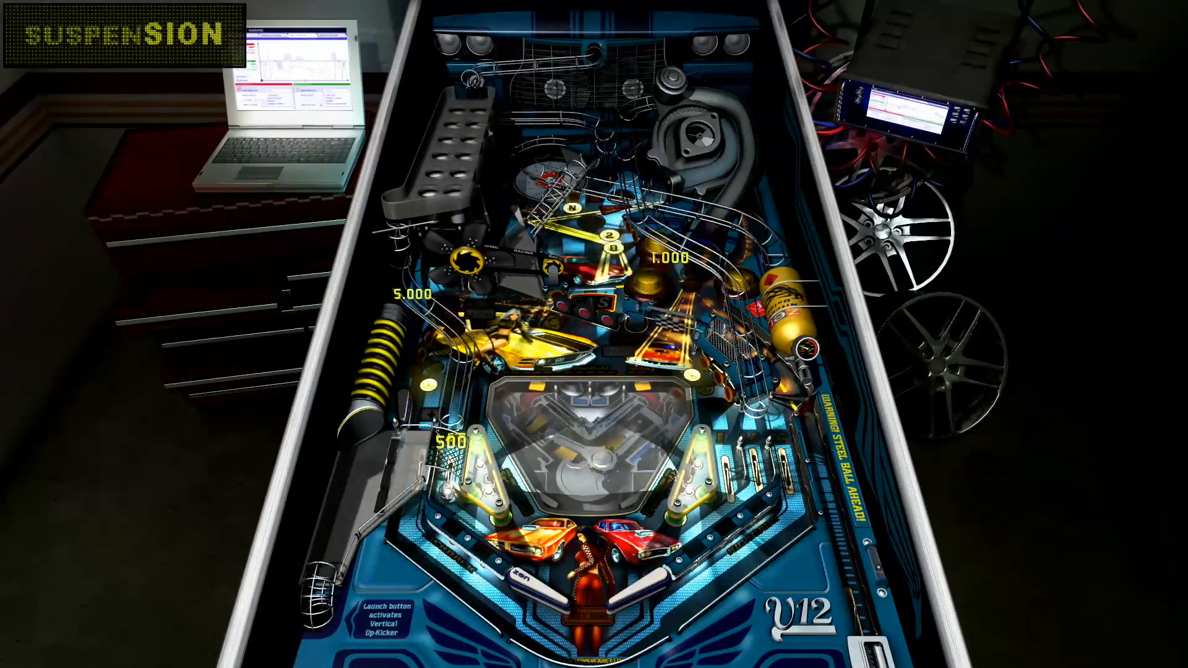
{"action": "key", "text": "Shift_L"}
{"action": "key", "text": "Shift_R"}
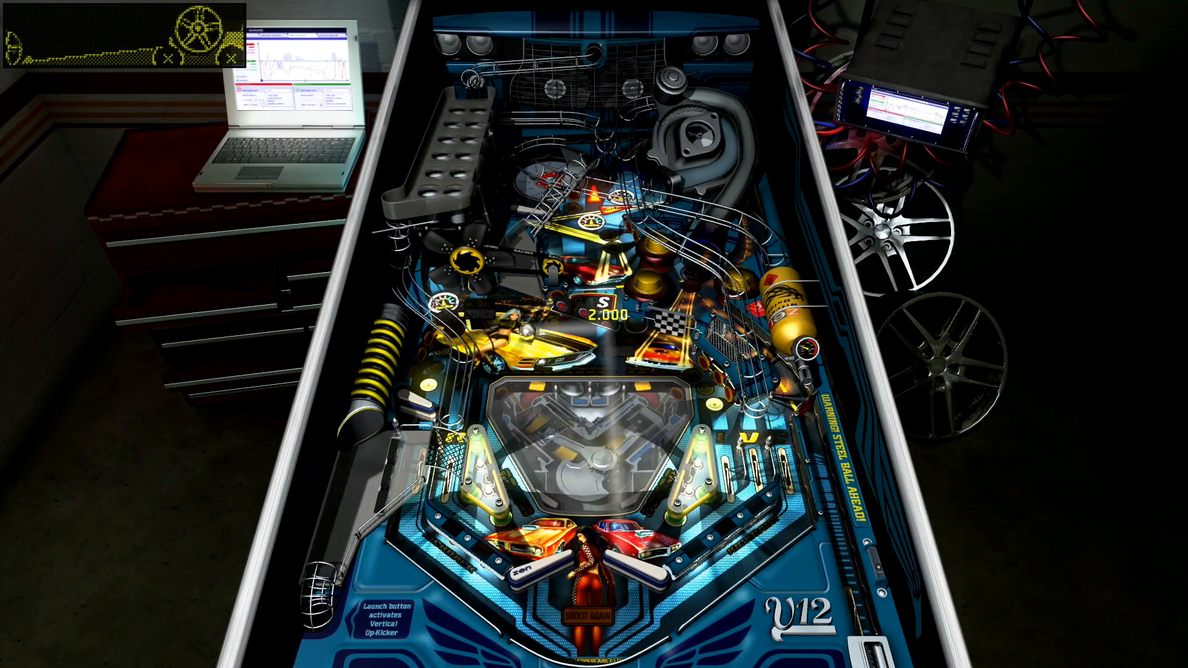
{"action": "key", "text": "Shift_L"}
{"action": "key", "text": "Shift_R"}
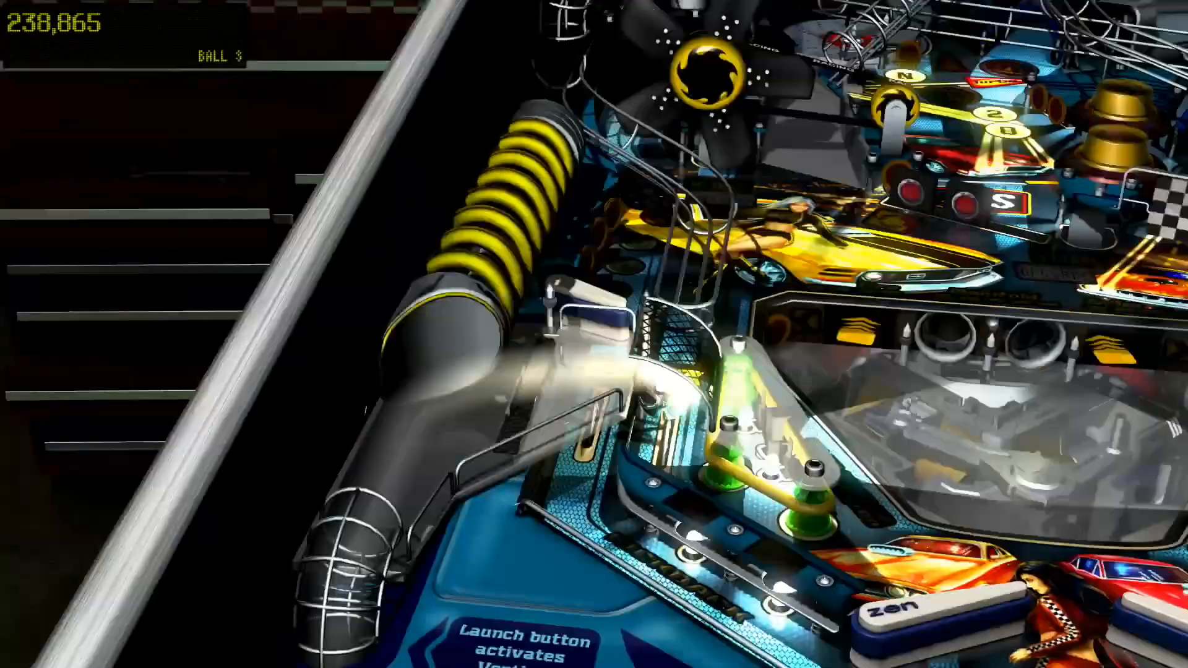
{"action": "key", "text": "Shift_L"}
{"action": "key", "text": "Shift_R"}
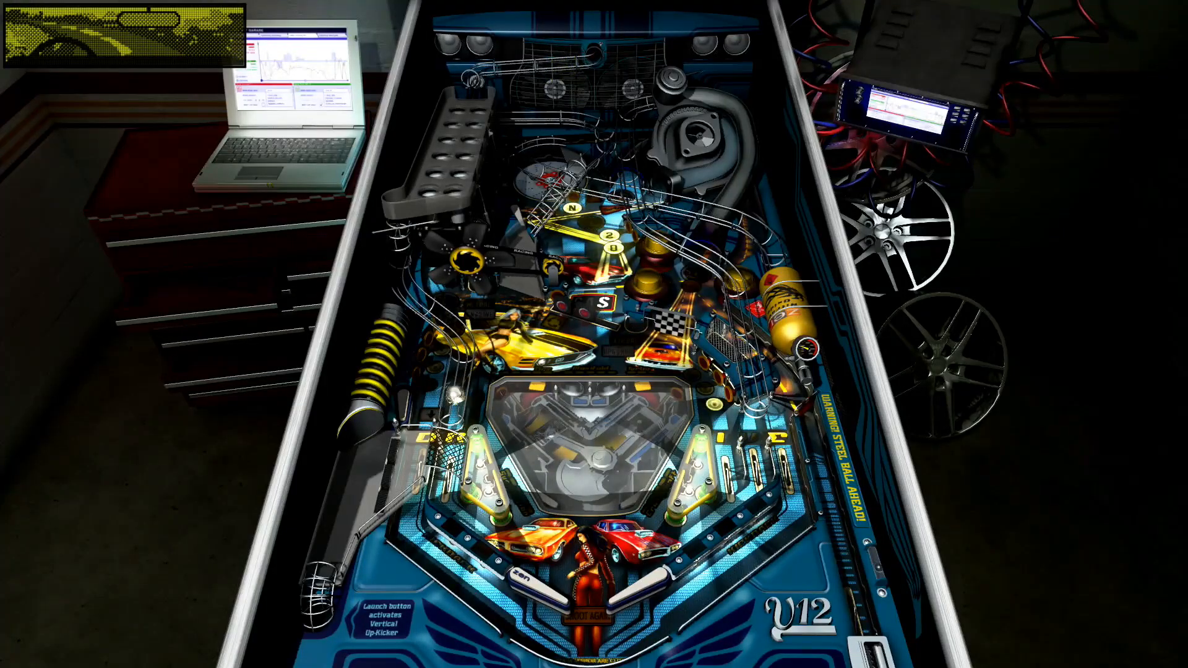
{"action": "key", "text": "Shift_L"}
{"action": "key", "text": "Shift_R"}
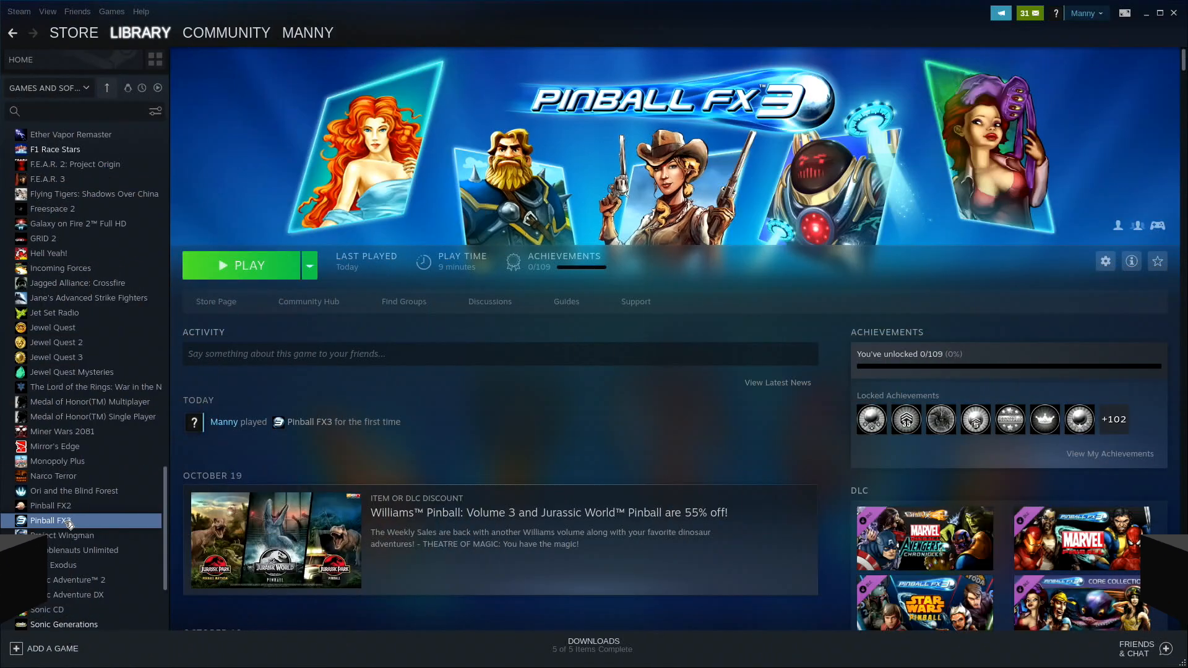
Step: Scroll the Steam library sidebar up toward the Batocera Linux Games category
{"action": "scroll", "coordinate": [87, 507], "scroll_direction": "up", "scroll_amount": 10}
{"action": "scroll", "coordinate": [99, 493], "scroll_direction": "up", "scroll_amount": 15}
Step: Open Descent 3's library page and its Controller Application Options
{"action": "left_click", "coordinate": [53, 196]}
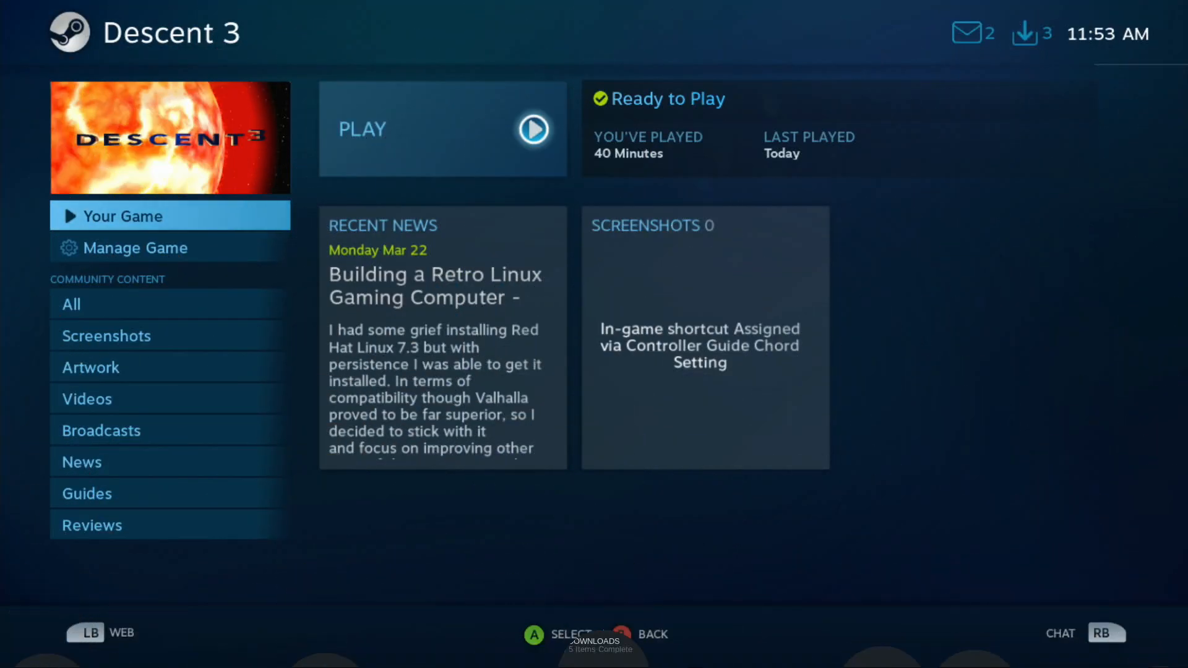
{"action": "key", "text": "Down"}
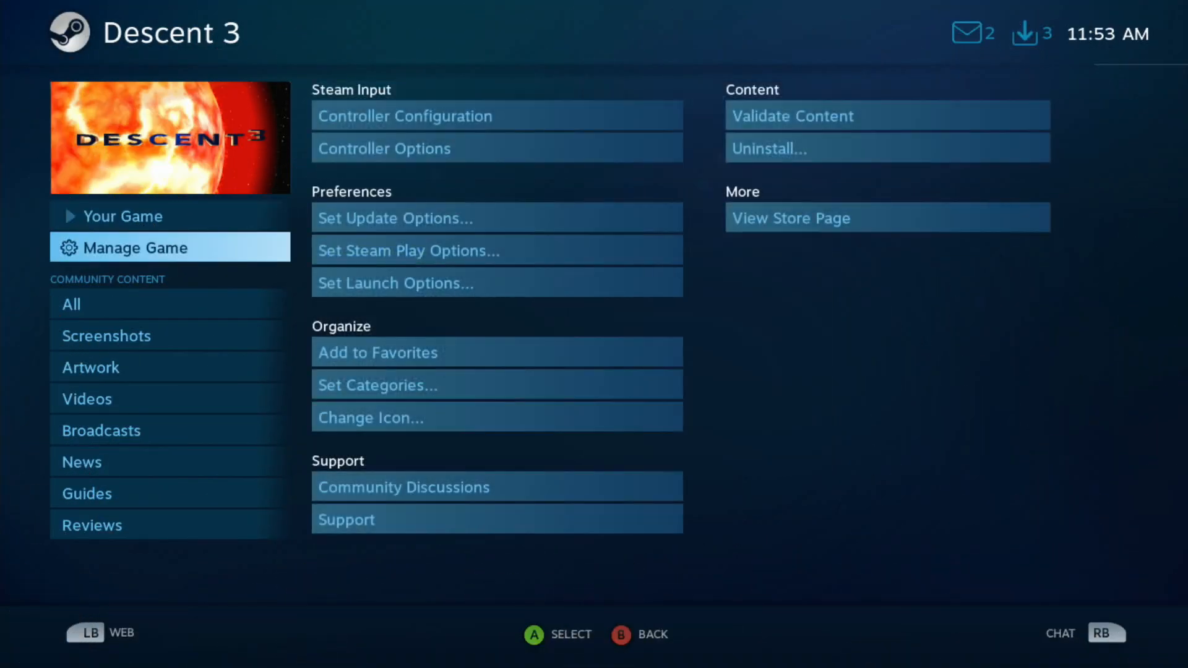
{"action": "key", "text": "Right"}
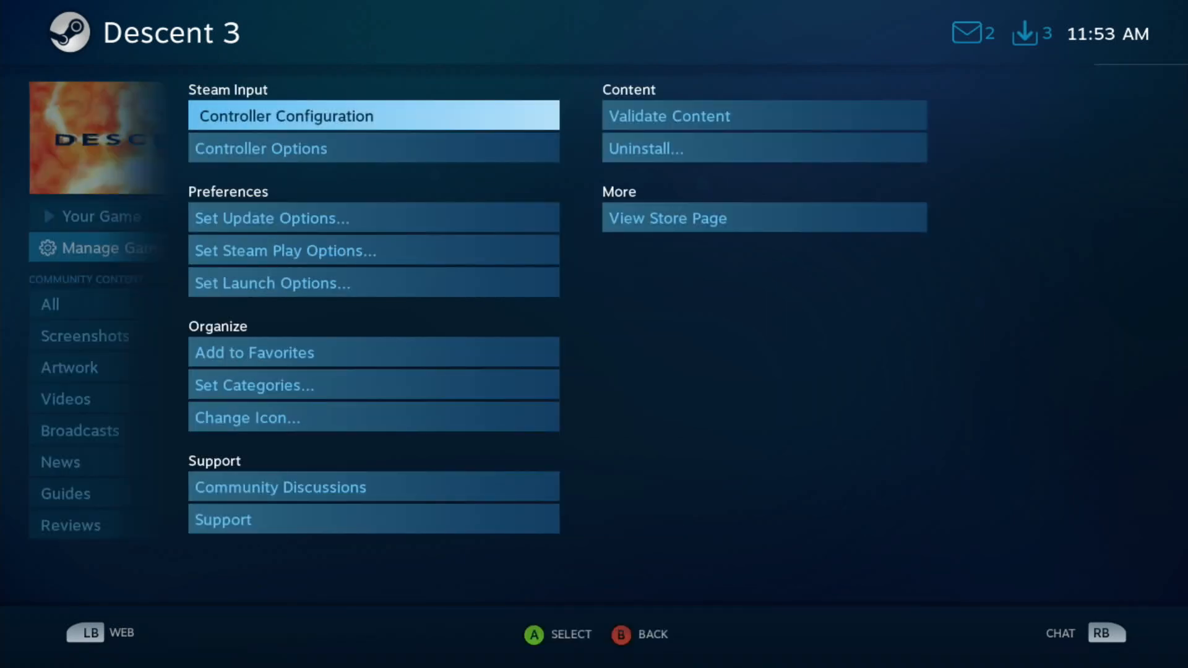
{"action": "key", "text": "Down"}
{"action": "key", "text": "Return"}
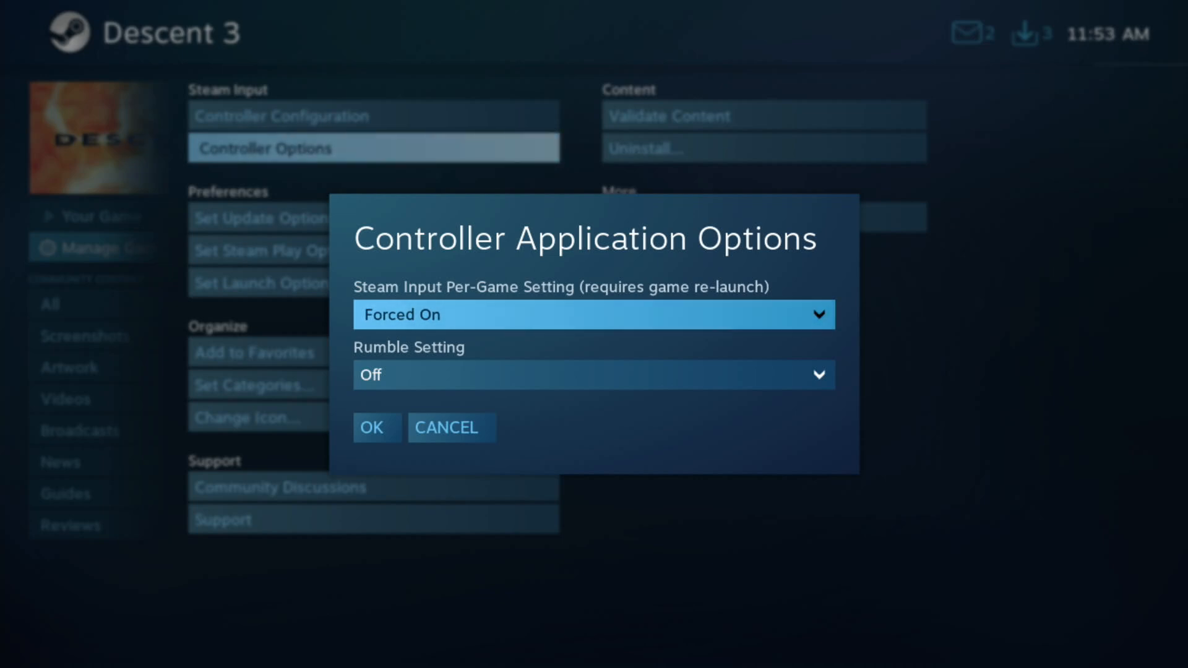
Step: Save Steam Input Forced On with rumble Off, then open Descent 3's controller configuration
{"action": "key", "text": "Down"}
{"action": "key", "text": "Down"}
{"action": "key", "text": "Return"}
{"action": "key", "text": "Up"}
{"action": "key", "text": "Return"}
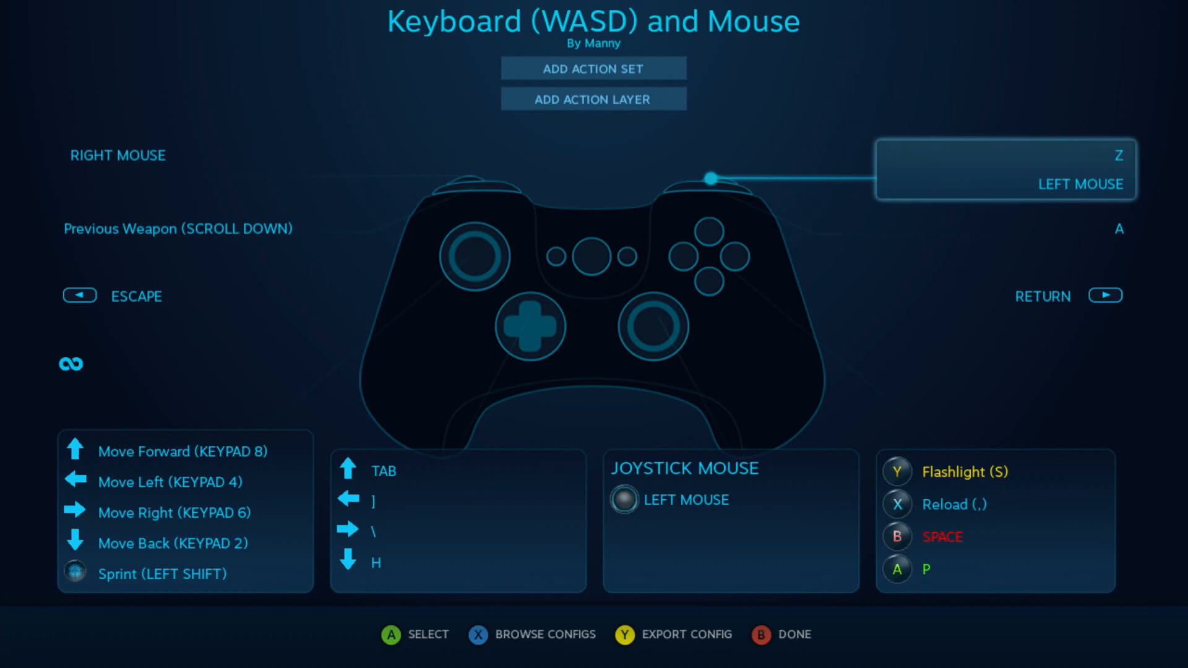
Step: Bind the right trigger's Full Pull Action to the Z key
{"action": "key", "text": "Down"}
{"action": "key", "text": "Up"}
{"action": "key", "text": "Return"}
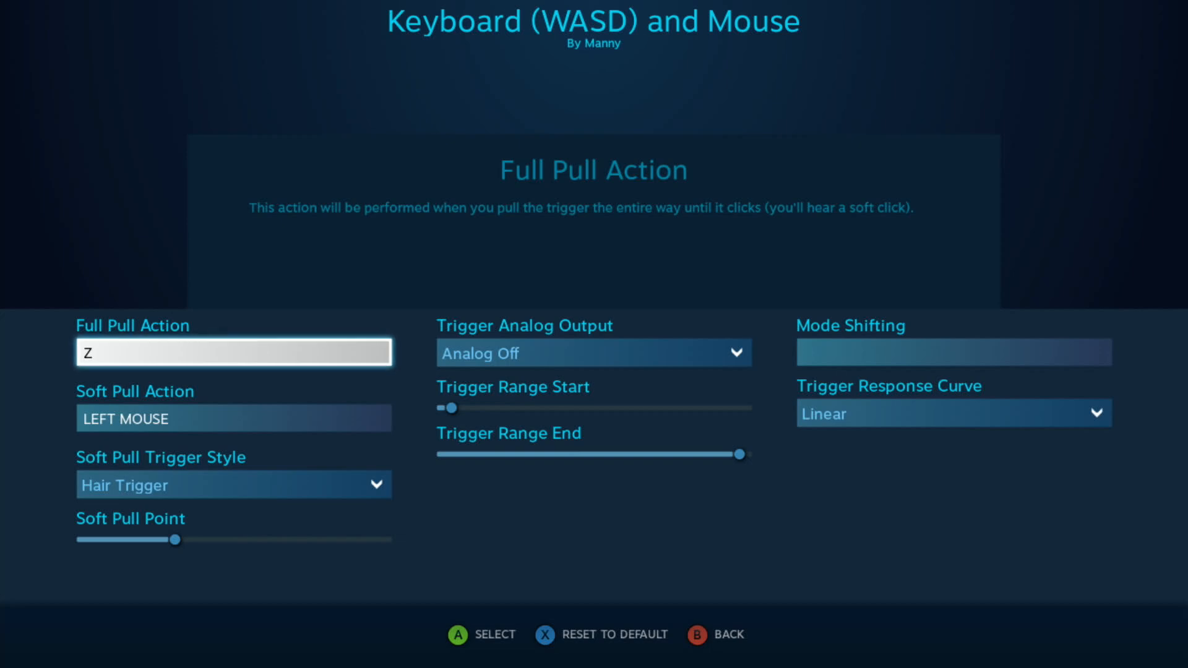
{"action": "key", "text": "Return"}
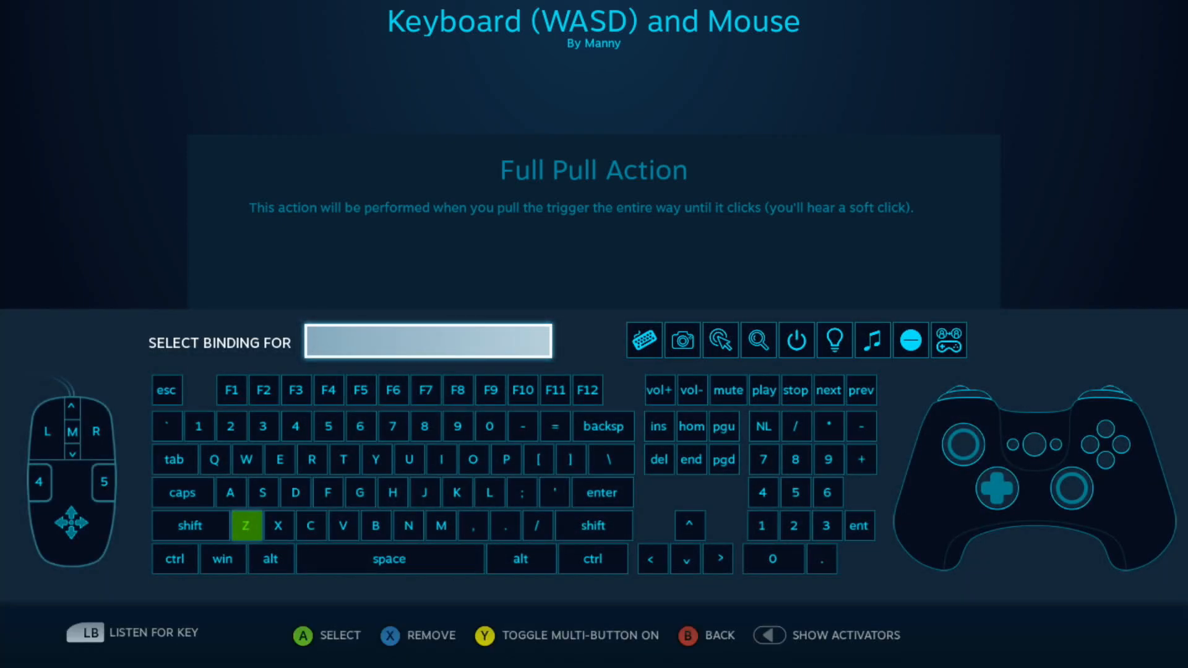
{"action": "key", "text": "Down"}
{"action": "key", "text": "Down"}
{"action": "key", "text": "Down"}
{"action": "key", "text": "Down"}
{"action": "key", "text": "Down"}
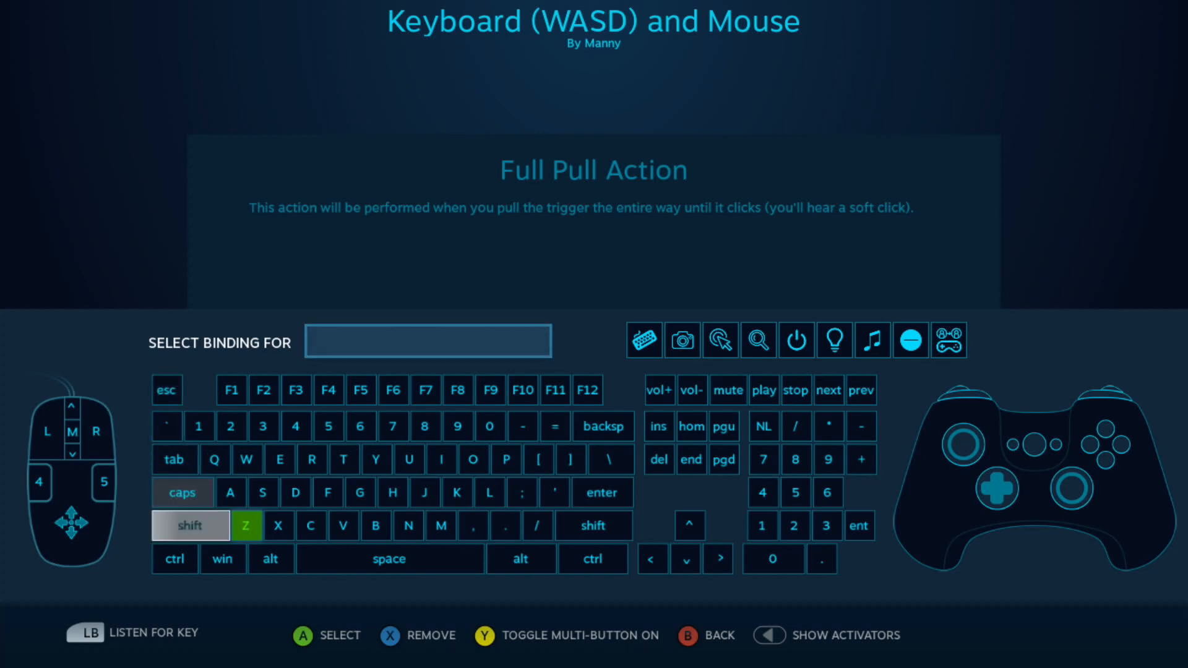
{"action": "key", "text": "Right"}
{"action": "key", "text": "Return"}
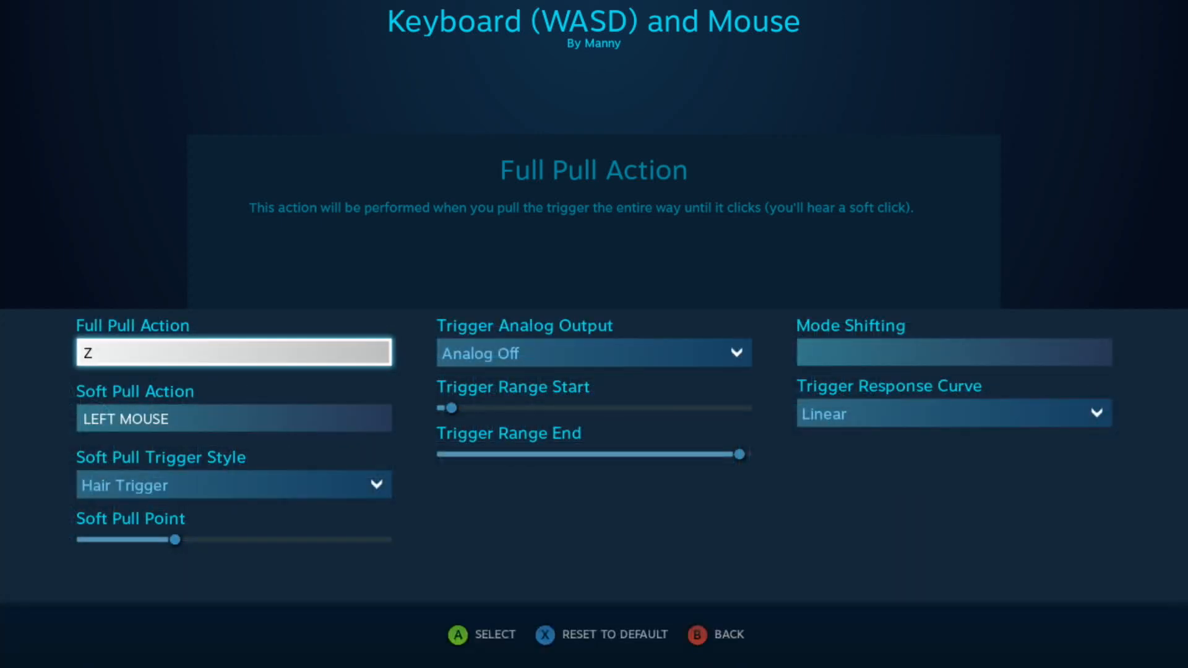
{"action": "key", "text": "Escape"}
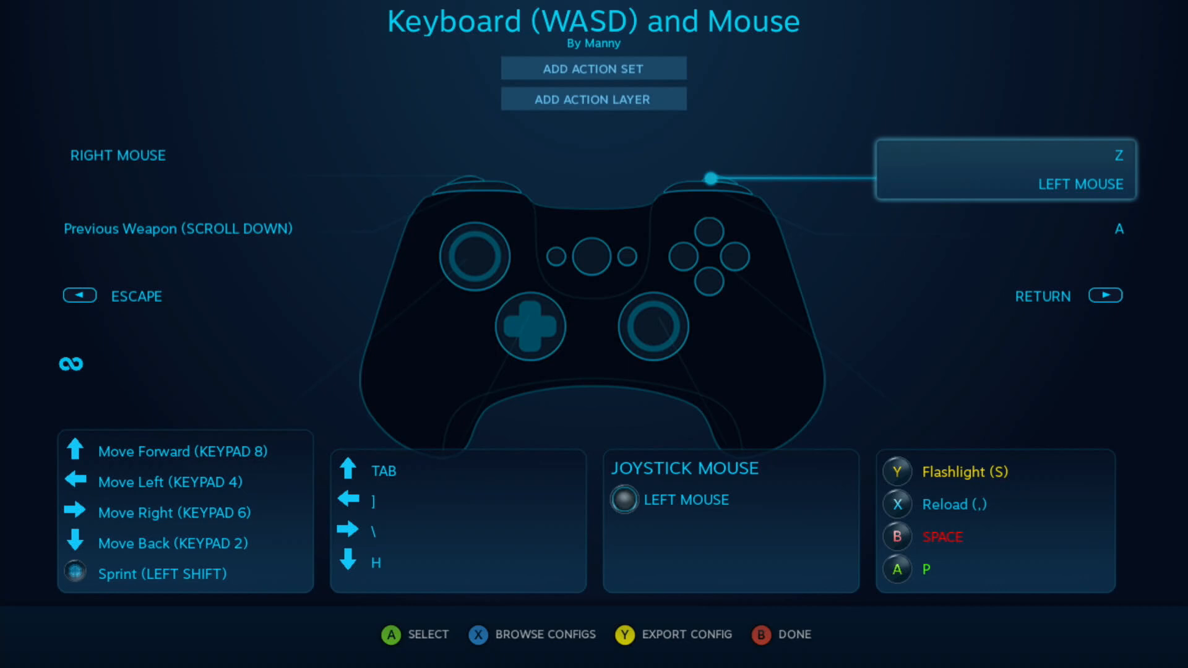
Step: Bind the right bumper to the A key
{"action": "key", "text": "Down"}
{"action": "key", "text": "Return"}
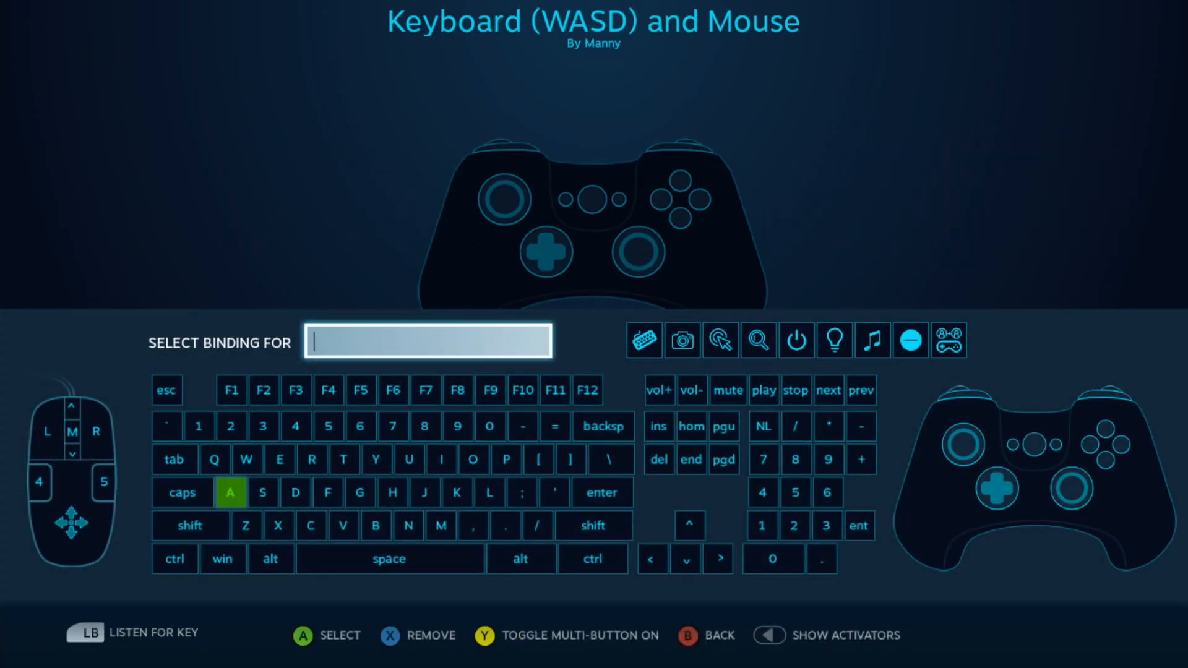
{"action": "key", "text": "Down"}
{"action": "key", "text": "Down"}
{"action": "key", "text": "Down"}
{"action": "key", "text": "Down"}
{"action": "key", "text": "Right"}
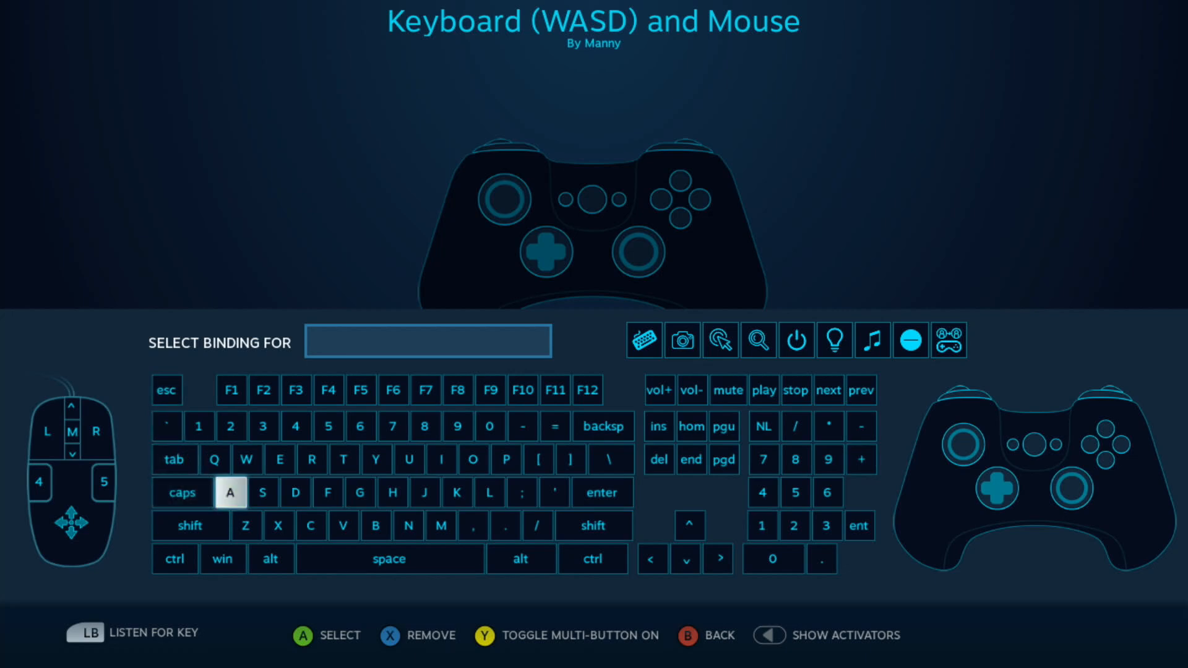
{"action": "key", "text": "Return"}
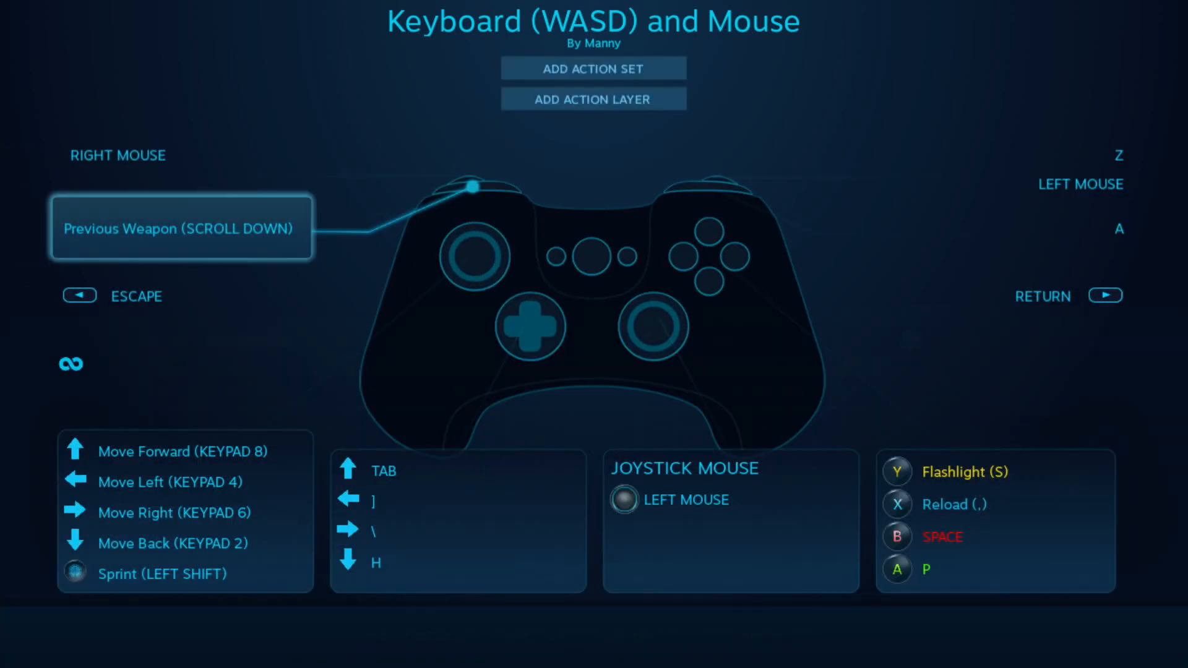
Step: Review the face button, D-pad and left joystick bindings, then leave the configuration
{"action": "key", "text": "Down"}
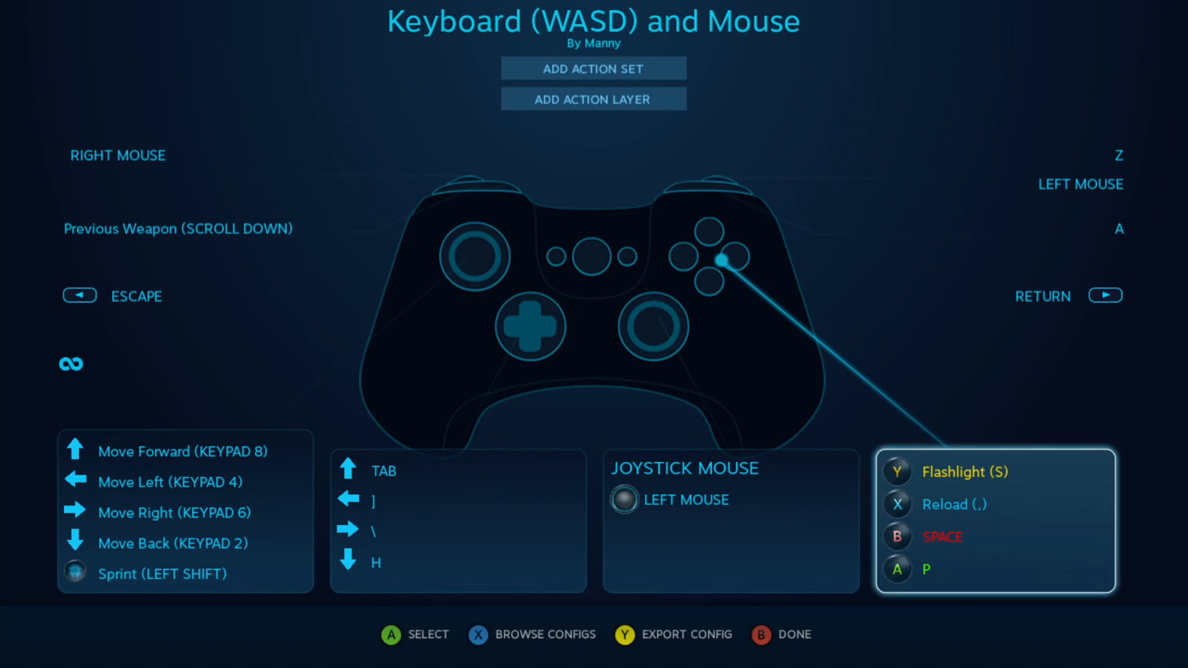
{"action": "key", "text": "Left"}
{"action": "key", "text": "Left"}
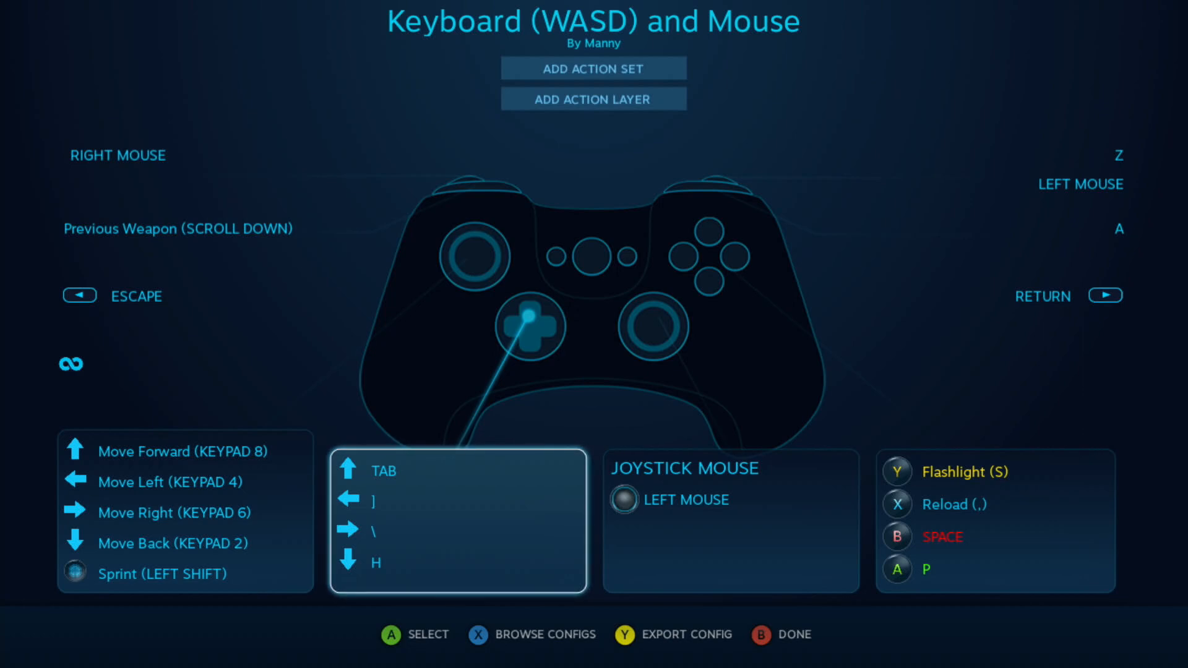
{"action": "key", "text": "Left"}
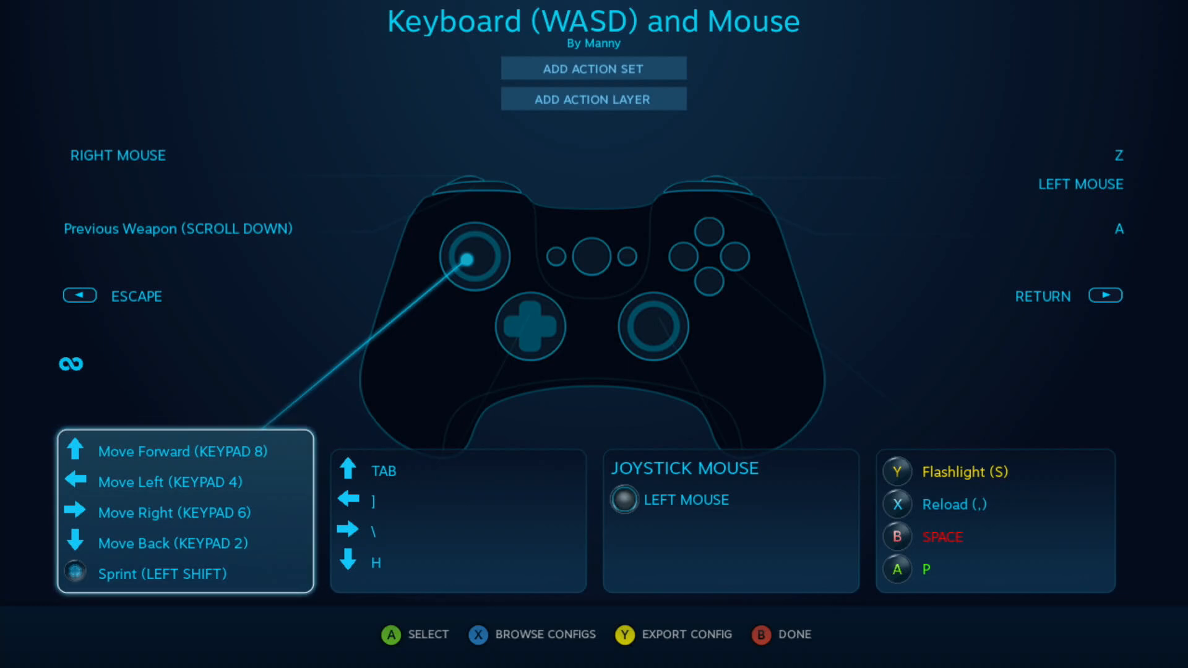
{"action": "key", "text": "Escape"}
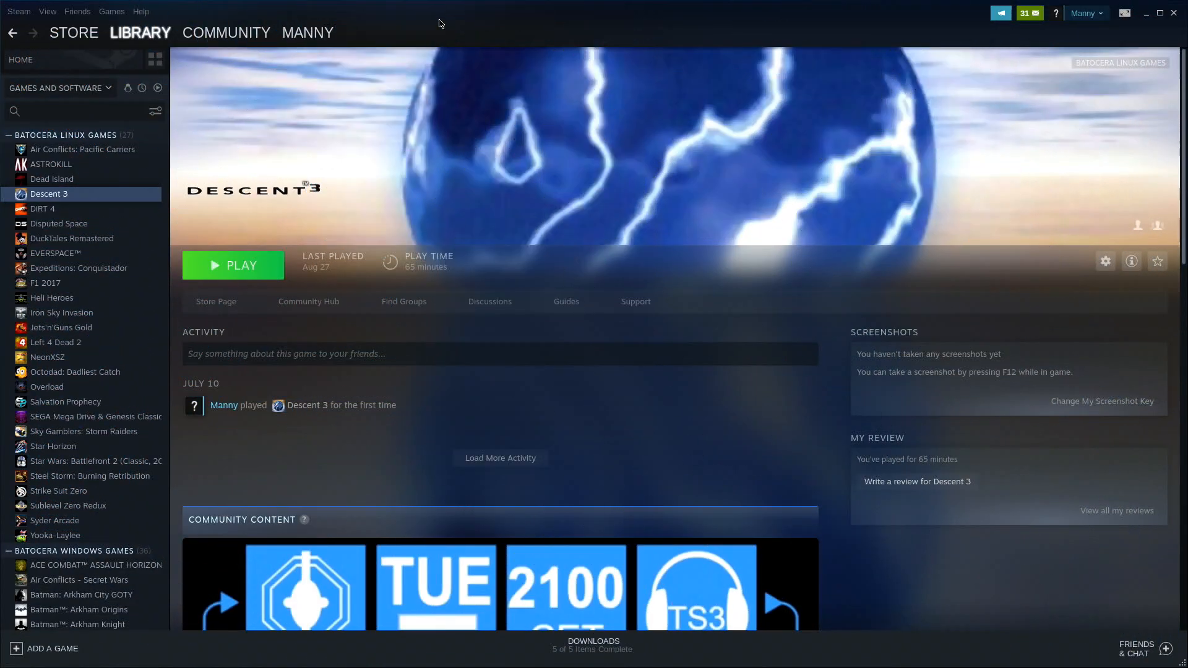
Step: Toggle the Steam client menu, then switch to Big Picture mode with the top-right button
{"action": "left_click", "coordinate": [22, 13]}
{"action": "left_click", "coordinate": [22, 14]}
{"action": "left_click", "coordinate": [21, 14]}
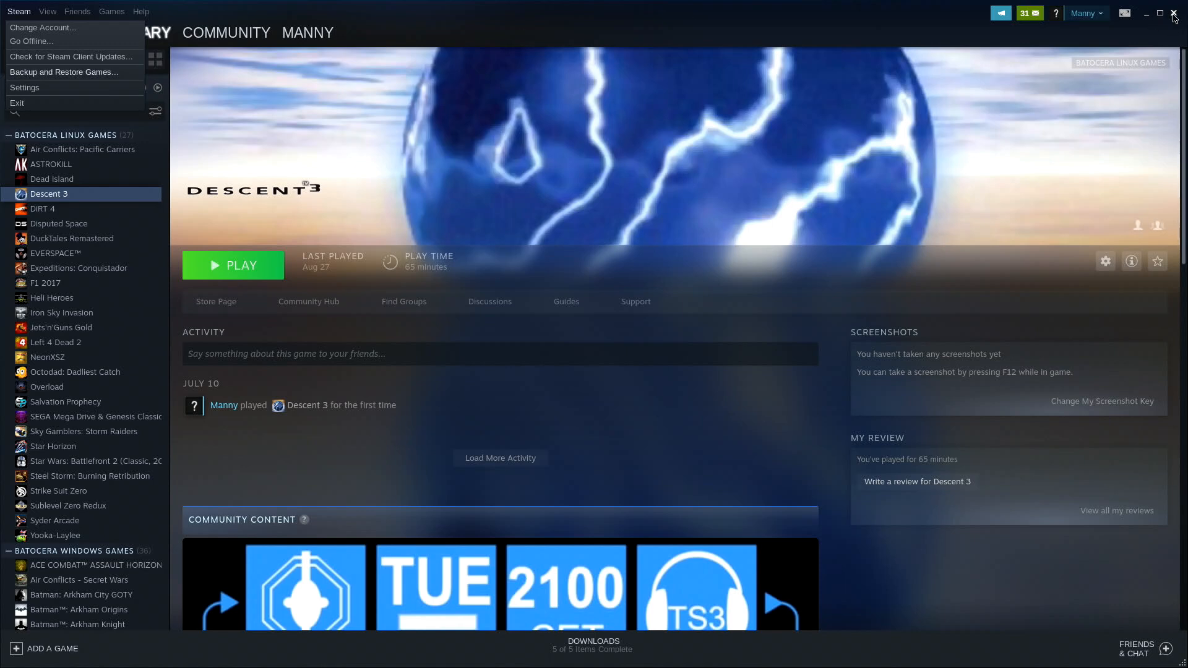
{"action": "left_click", "coordinate": [1125, 17]}
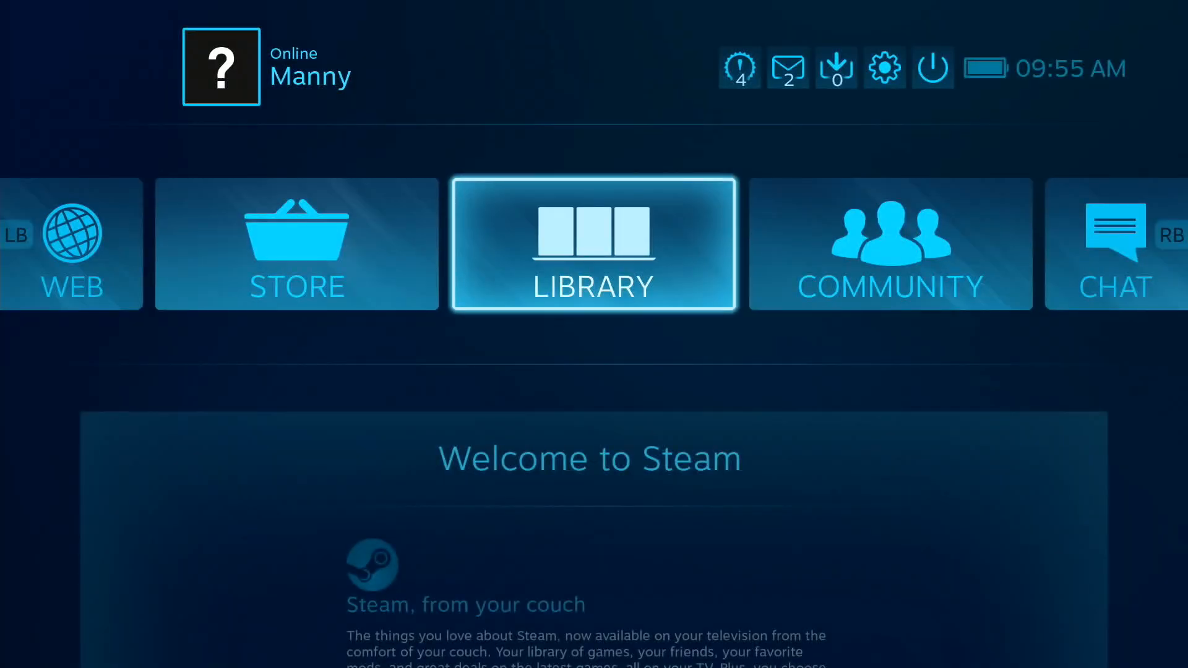
Step: Browse Library > Recent (OutRun 2006, Storm Raiders, Pinball FX3, Street Fighter V), then return home
{"action": "key", "text": "Left"}
{"action": "key", "text": "Right"}
{"action": "key", "text": "Return"}
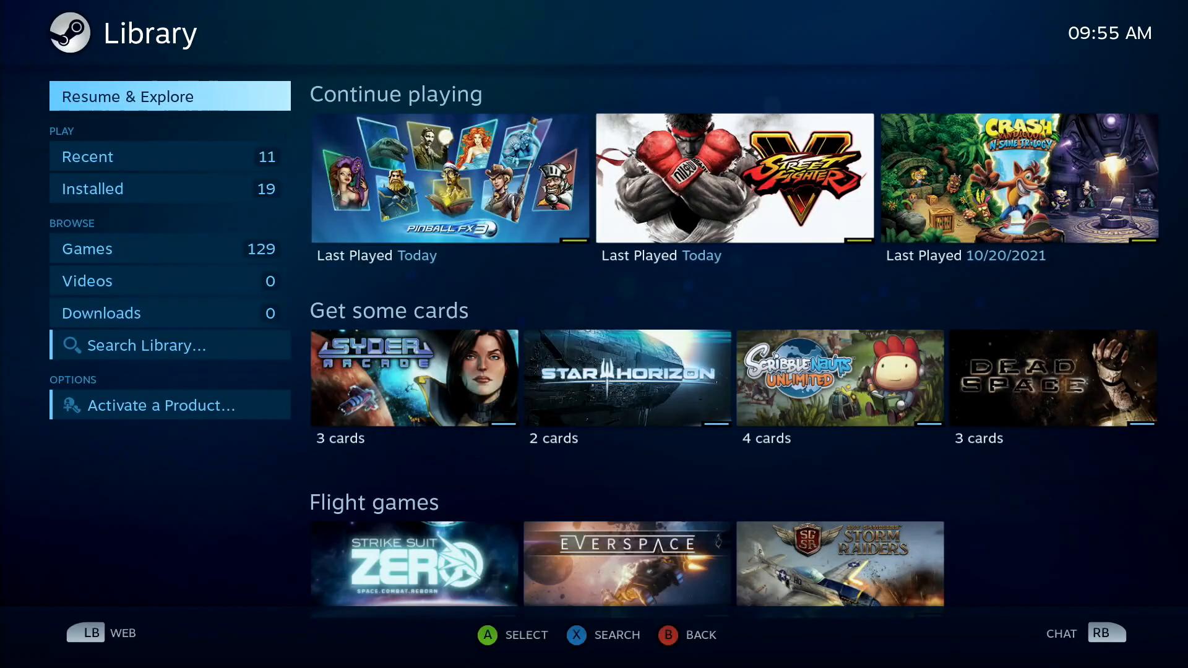
{"action": "key", "text": "Down"}
{"action": "key", "text": "Right"}
{"action": "key", "text": "Right"}
{"action": "key", "text": "Down"}
{"action": "key", "text": "Down"}
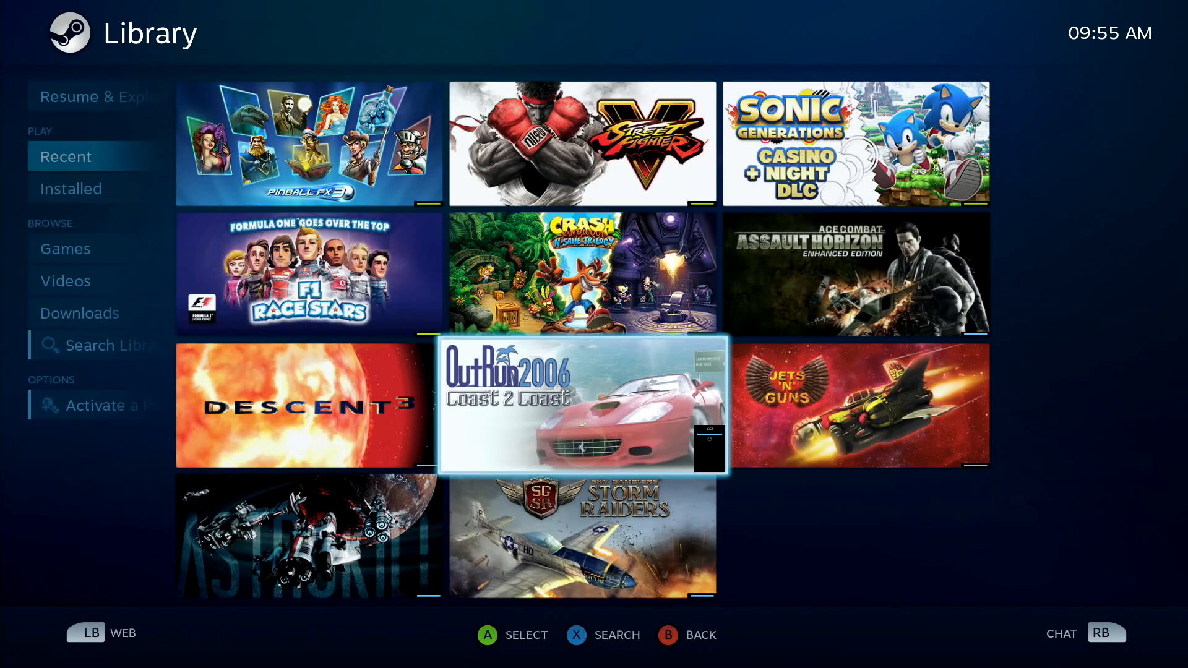
{"action": "key", "text": "Down"}
{"action": "key", "text": "Up"}
{"action": "key", "text": "Up"}
{"action": "key", "text": "Up"}
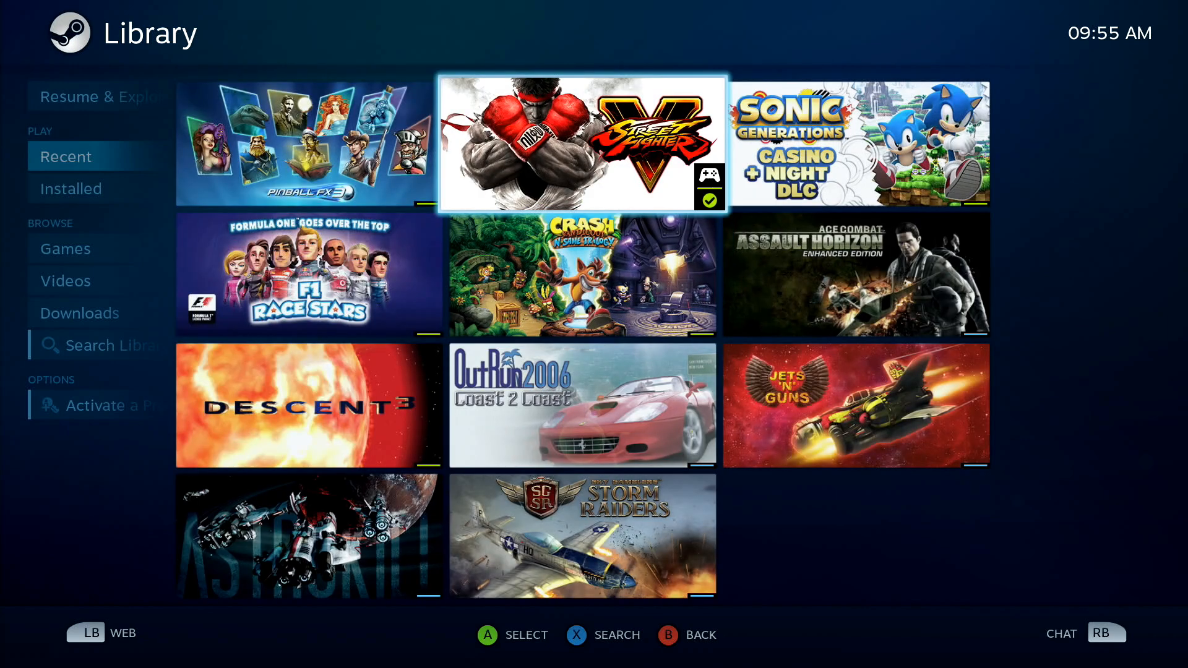
{"action": "key", "text": "Left"}
{"action": "key", "text": "Right"}
{"action": "key", "text": "Right"}
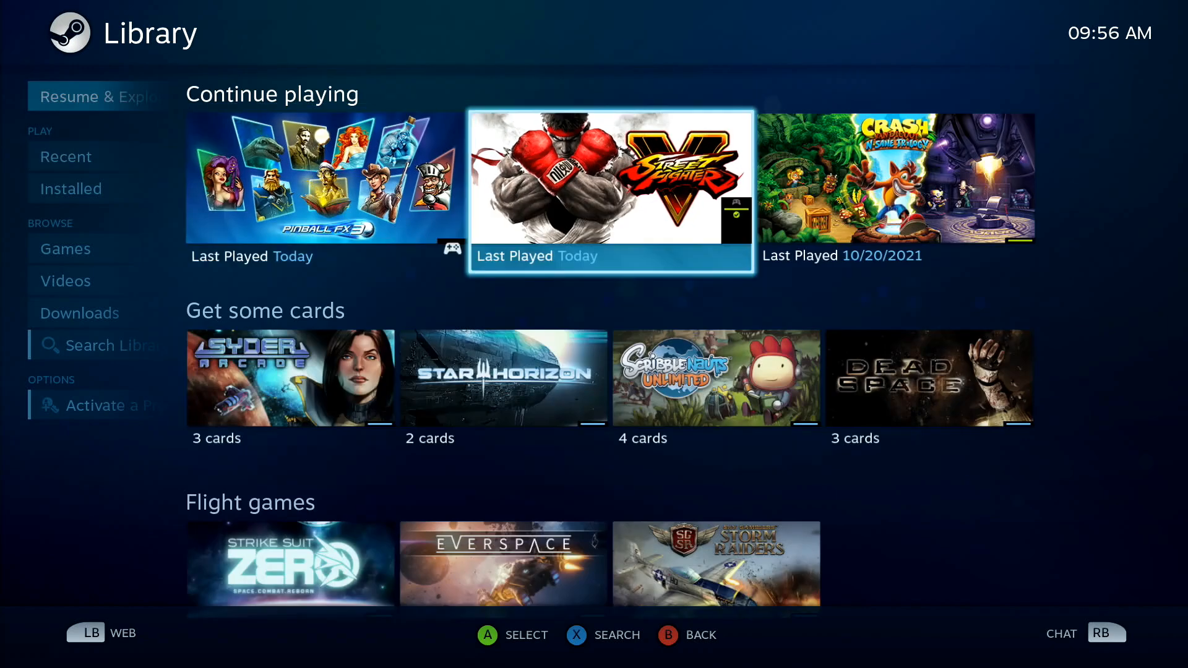
{"action": "key", "text": "Left"}
{"action": "key", "text": "Left"}
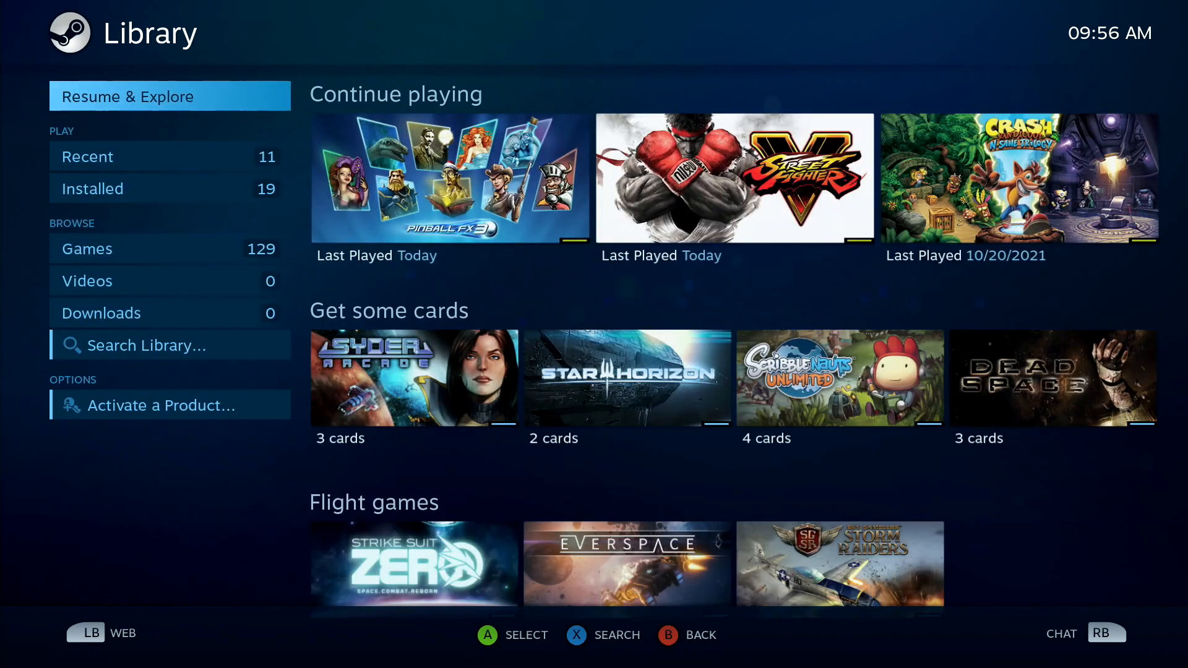
{"action": "key", "text": "Escape"}
Step: Exit Steam from the Big Picture power options
{"action": "key", "text": "Right"}
{"action": "key", "text": "Up"}
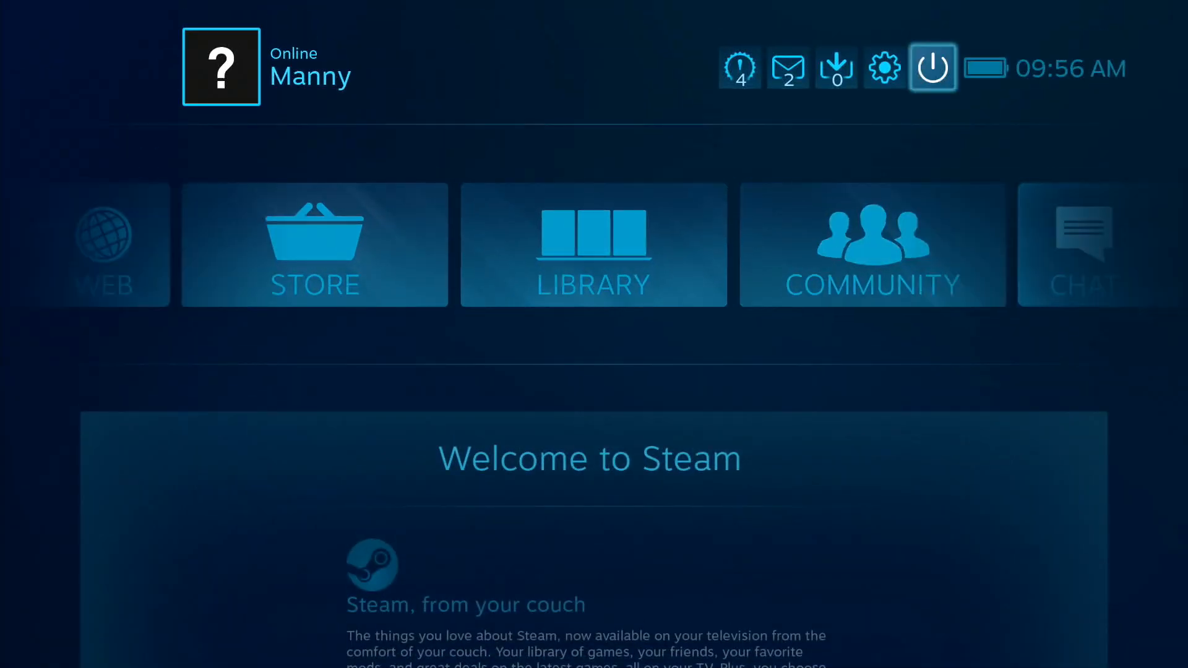
{"action": "key", "text": "Return"}
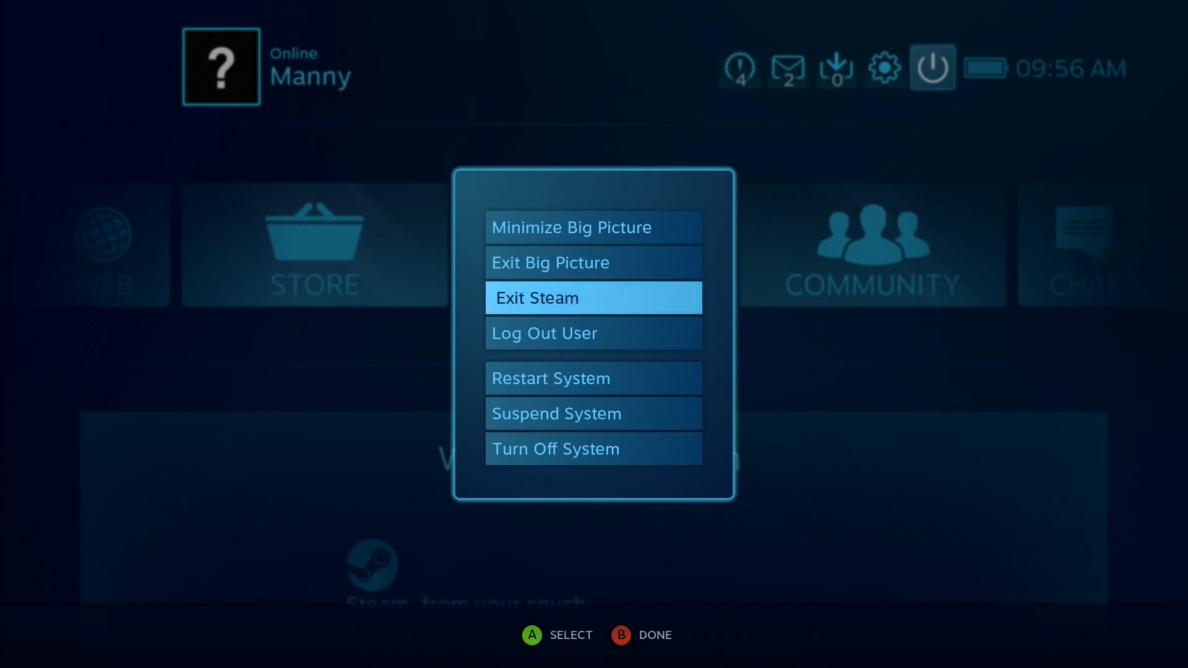
{"action": "key", "text": "Return"}
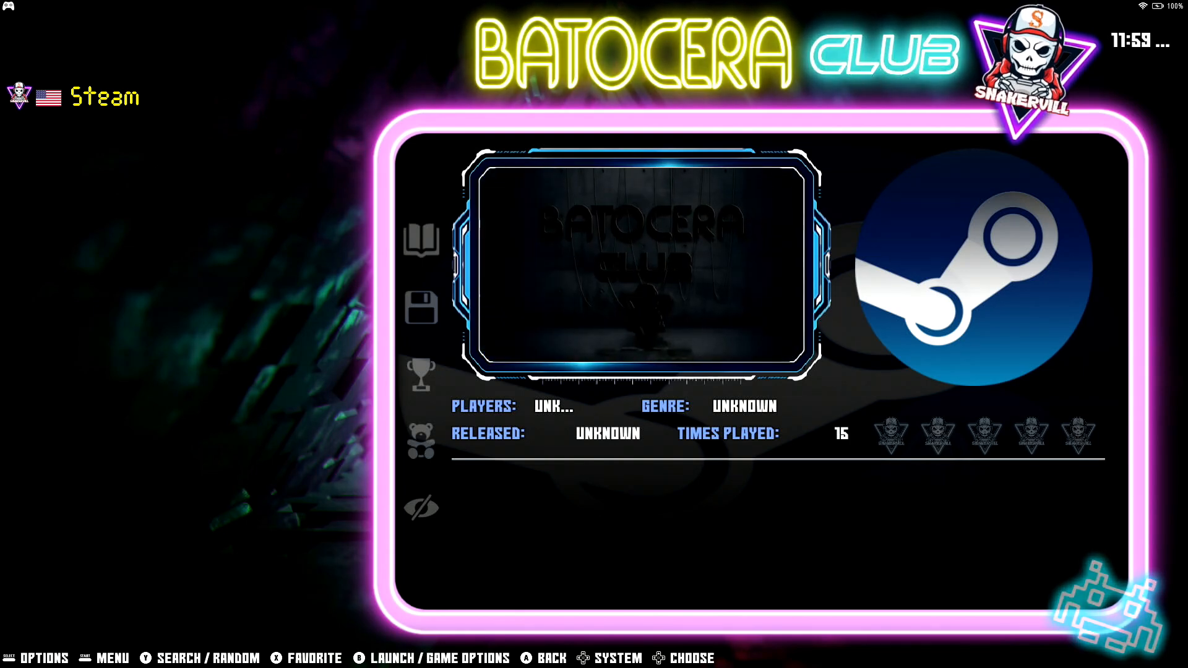
Step: Update the game lists from Batocera's main menu games settings
{"action": "key", "text": "space"}
{"action": "key", "text": "Down"}
{"action": "key", "text": "Return"}
{"action": "key", "text": "Return"}
{"action": "key", "text": "Return"}
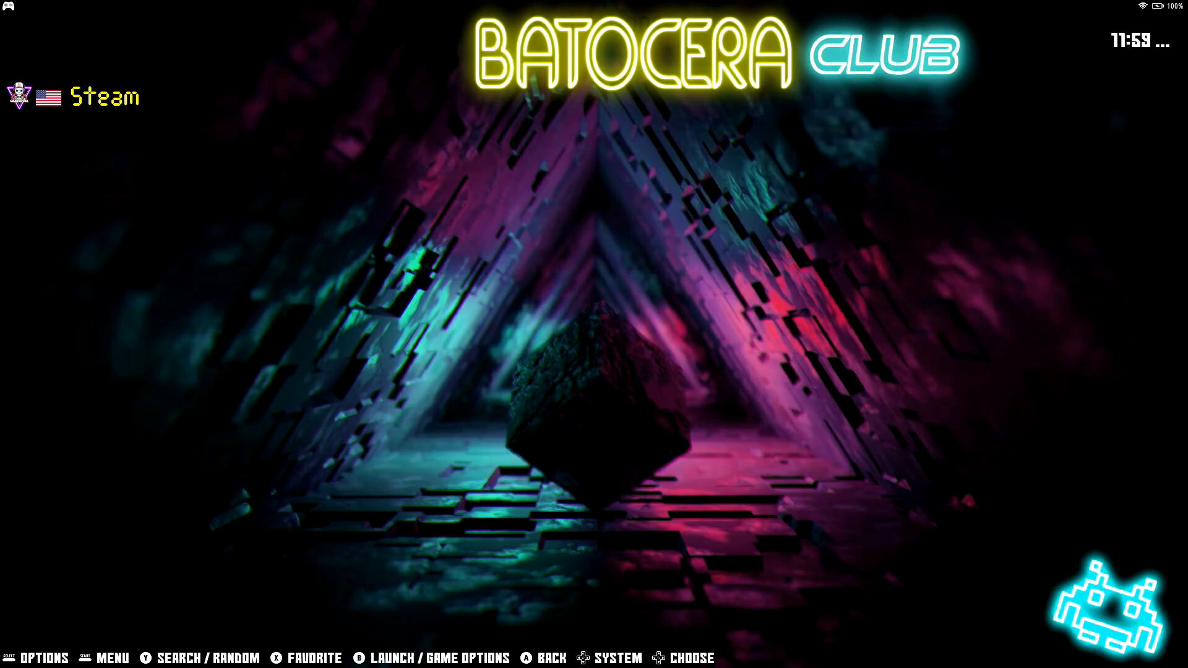
{"action": "key", "text": "Escape"}
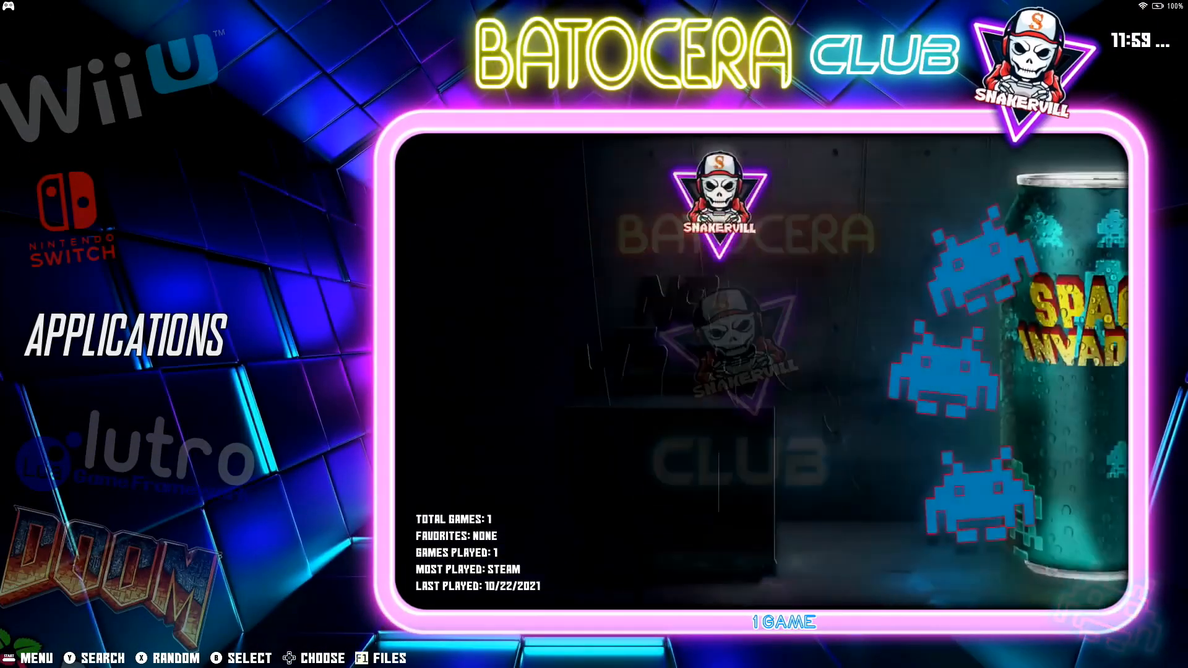
Step: Browse the systems carousel to the Steam system and look through its game list
{"action": "key", "text": "Down"}
{"action": "key", "text": "Down"}
{"action": "key", "text": "Down"}
{"action": "key", "text": "Down"}
{"action": "key", "text": "Down"}
{"action": "key", "text": "Down"}
{"action": "key", "text": "Down"}
{"action": "key", "text": "Down"}
{"action": "key", "text": "Down"}
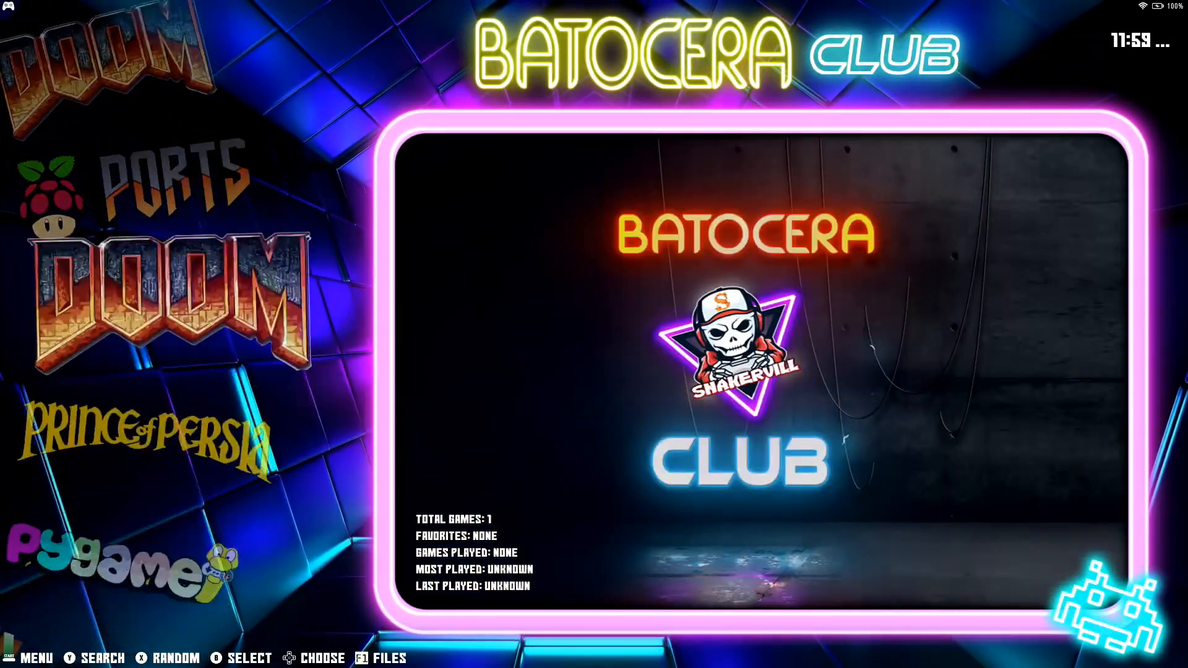
{"action": "key", "text": "Down"}
{"action": "key", "text": "Down"}
{"action": "key", "text": "Down"}
{"action": "key", "text": "Down"}
{"action": "key", "text": "Down"}
{"action": "key", "text": "Down"}
{"action": "key", "text": "Down"}
{"action": "key", "text": "Down"}
{"action": "key", "text": "Down"}
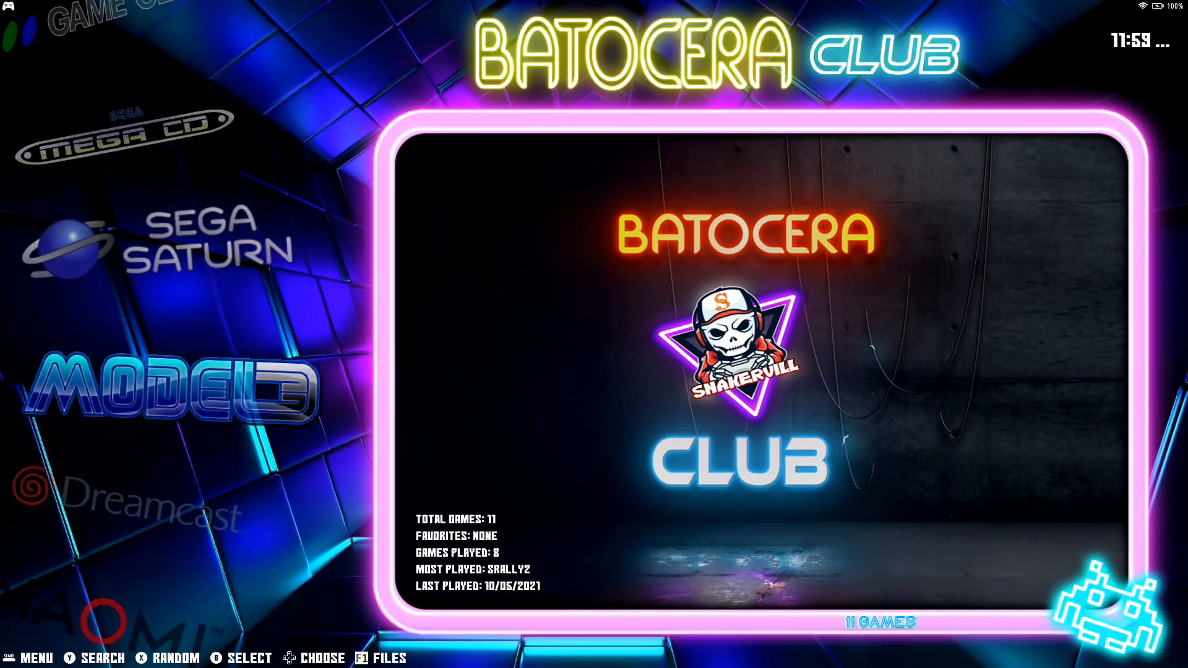
{"action": "key", "text": "Down"}
{"action": "key", "text": "Down"}
{"action": "key", "text": "Down"}
{"action": "key", "text": "Down"}
{"action": "key", "text": "Down"}
{"action": "key", "text": "Down"}
{"action": "key", "text": "Down"}
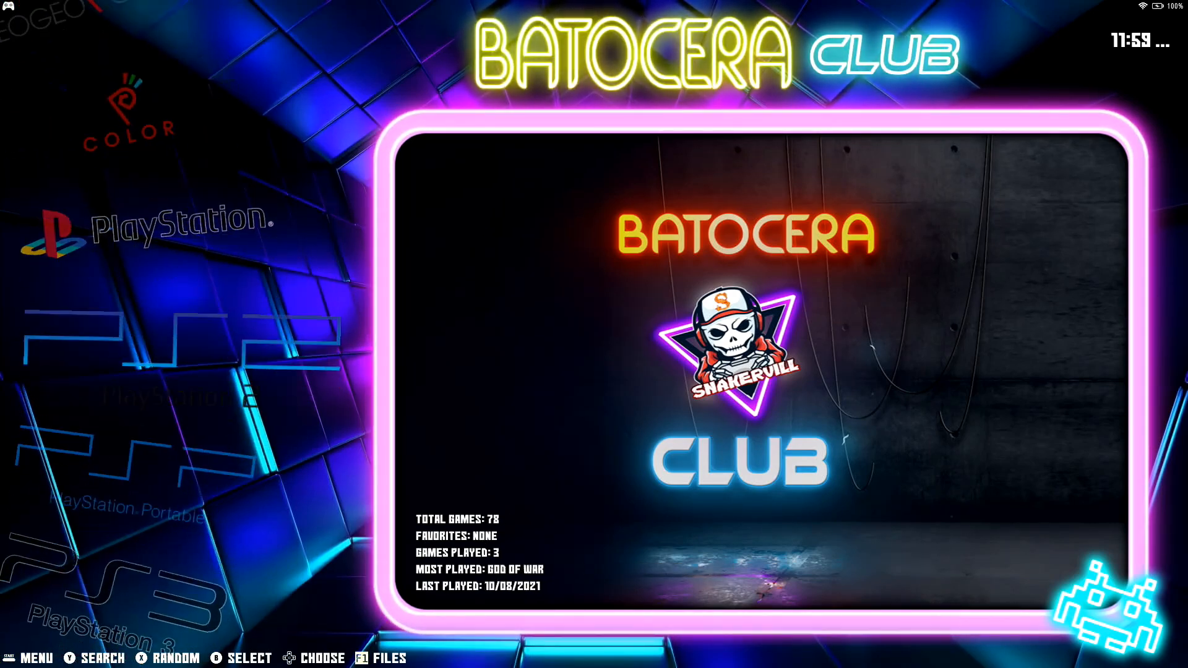
{"action": "key", "text": "Down"}
{"action": "key", "text": "Down"}
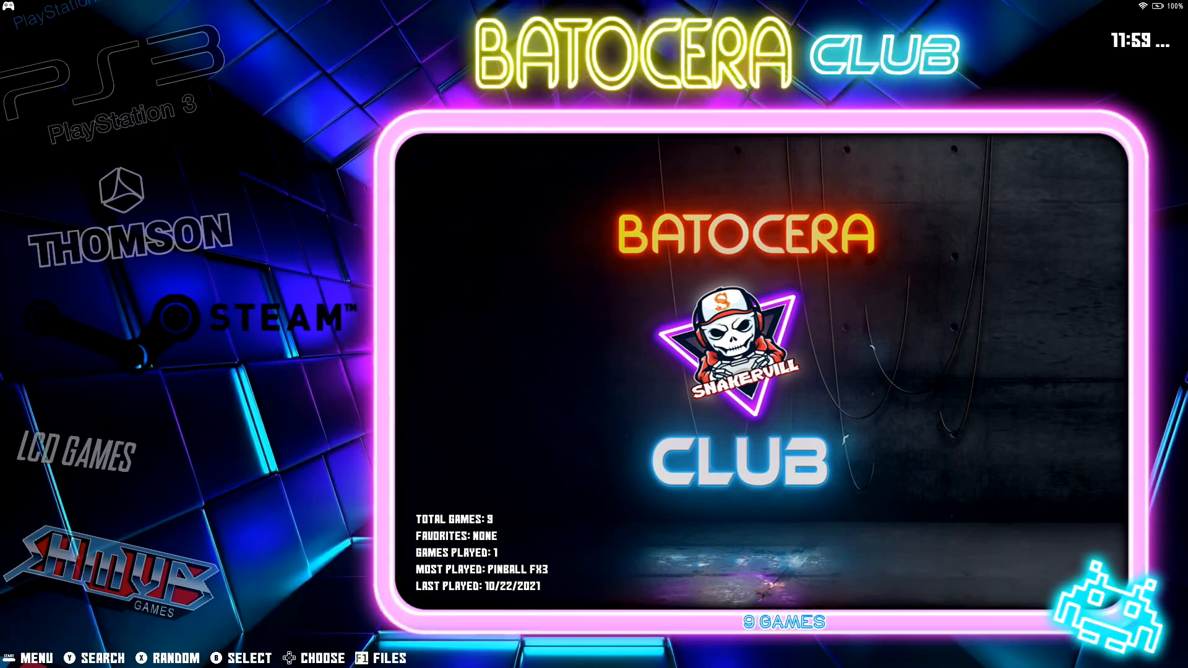
{"action": "key", "text": "Return"}
{"action": "key", "text": "Down"}
{"action": "key", "text": "Down"}
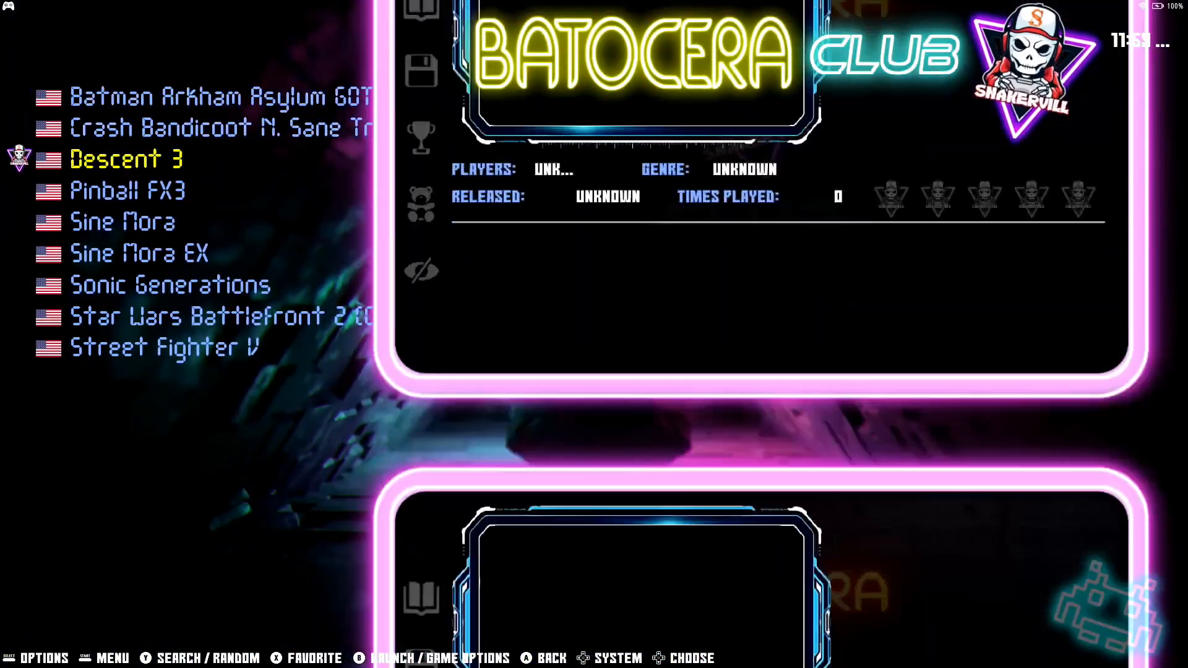
{"action": "key", "text": "Up"}
{"action": "key", "text": "Up"}
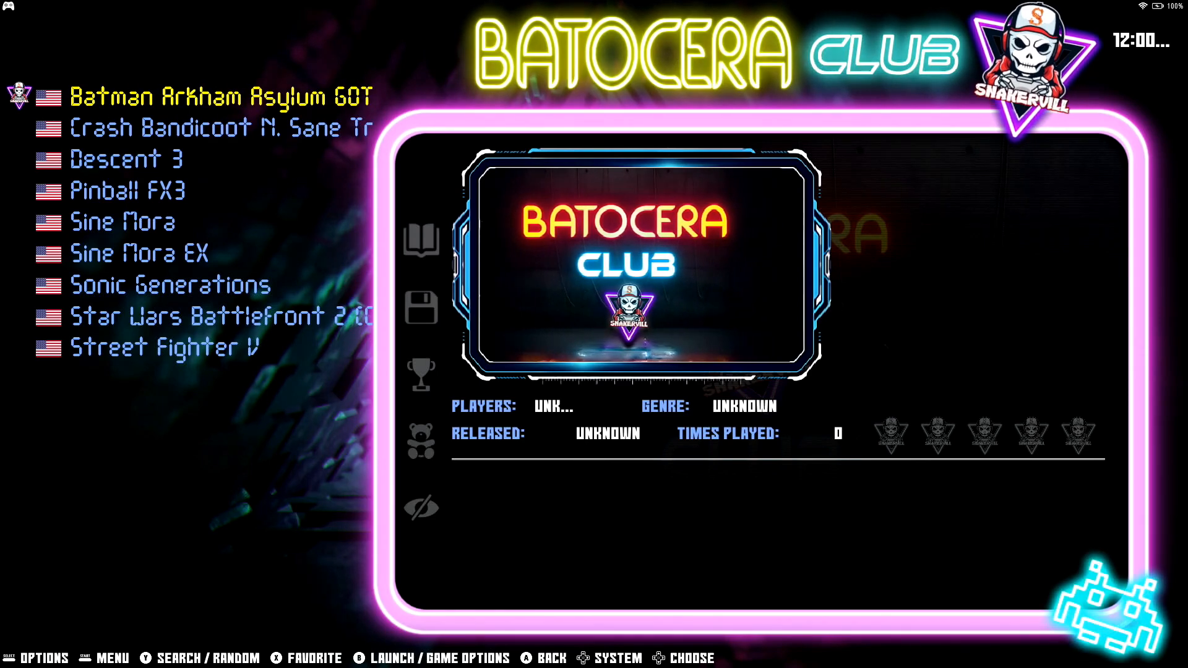
Step: Revisit the games settings, then launch the Steam desktop client from the Applications system
{"action": "key", "text": "Return"}
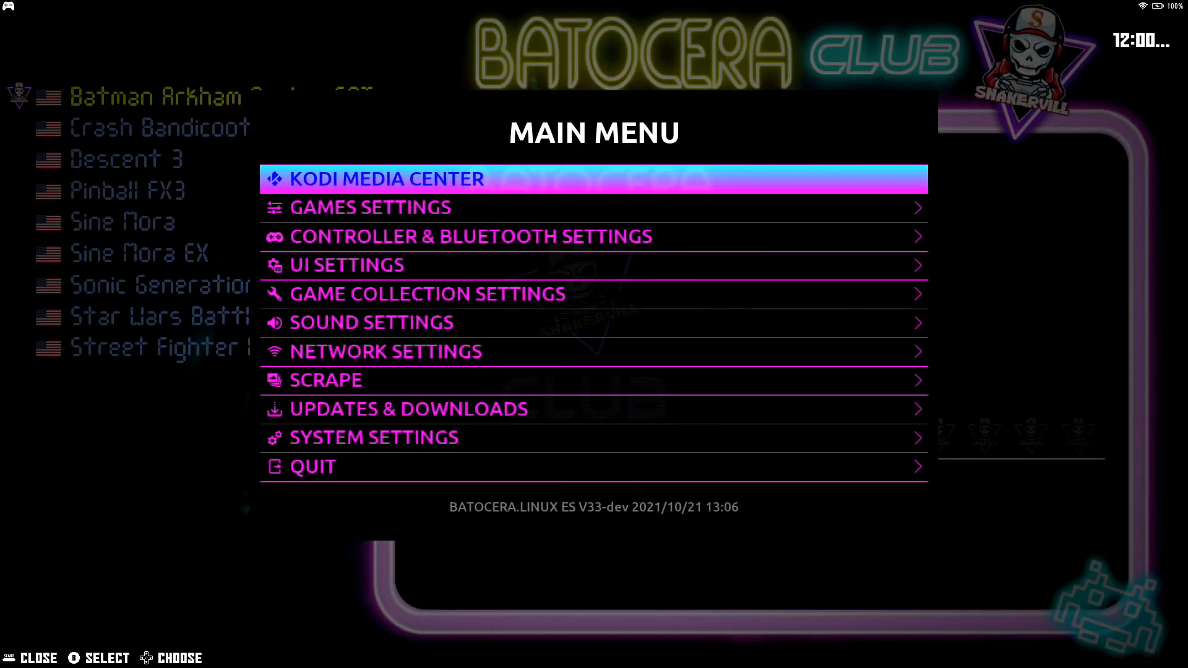
{"action": "key", "text": "Down"}
{"action": "key", "text": "Return"}
{"action": "key", "text": "Return"}
{"action": "key", "text": "Return"}
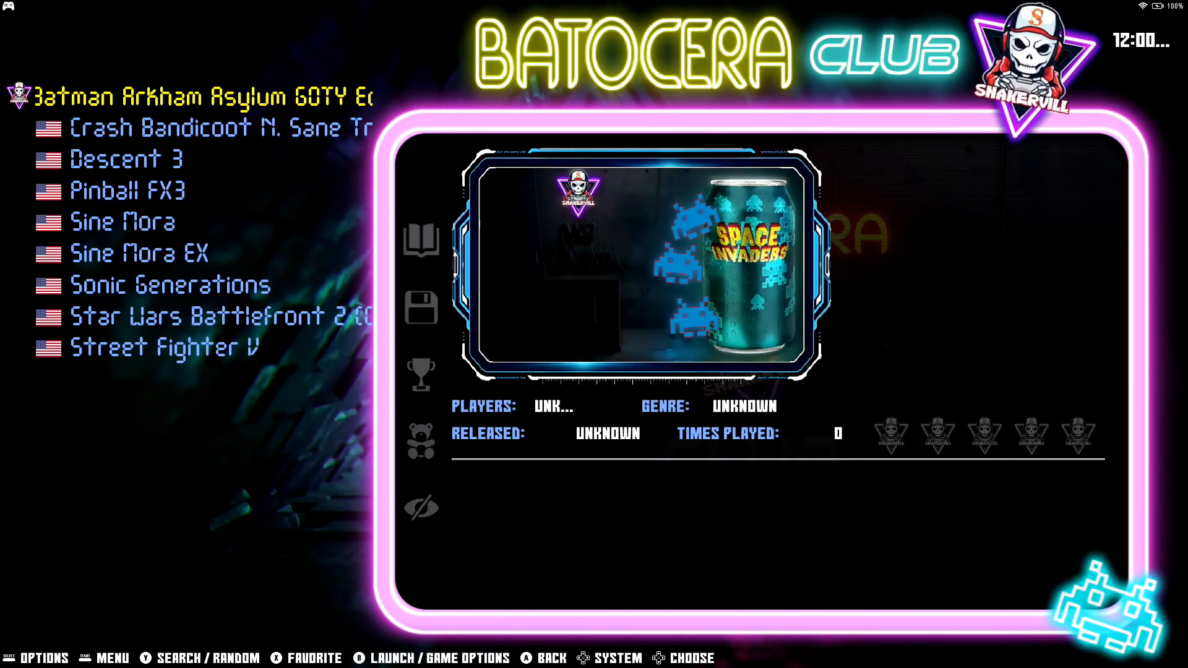
{"action": "key", "text": "Escape"}
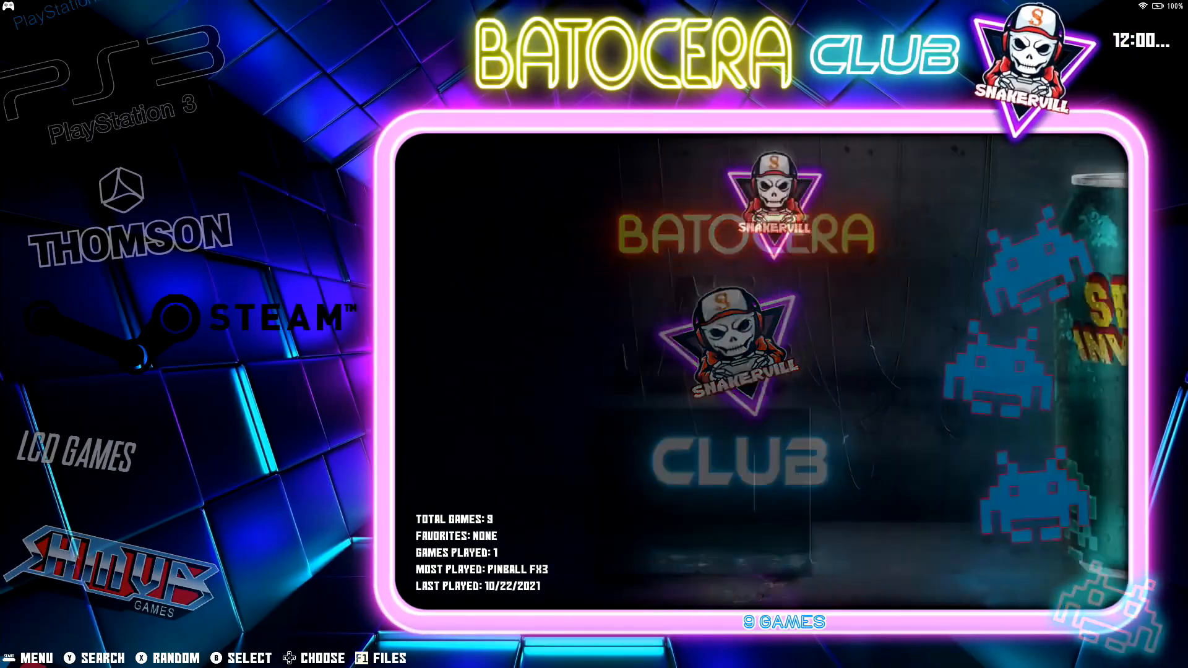
{"action": "key", "text": "Down"}
{"action": "key", "text": "Down"}
{"action": "key", "text": "Down"}
{"action": "key", "text": "Down"}
{"action": "key", "text": "Down"}
{"action": "key", "text": "Down"}
{"action": "key", "text": "Down"}
{"action": "key", "text": "Down"}
{"action": "key", "text": "Down"}
{"action": "key", "text": "Down"}
{"action": "key", "text": "Down"}
{"action": "key", "text": "Down"}
{"action": "key", "text": "Down"}
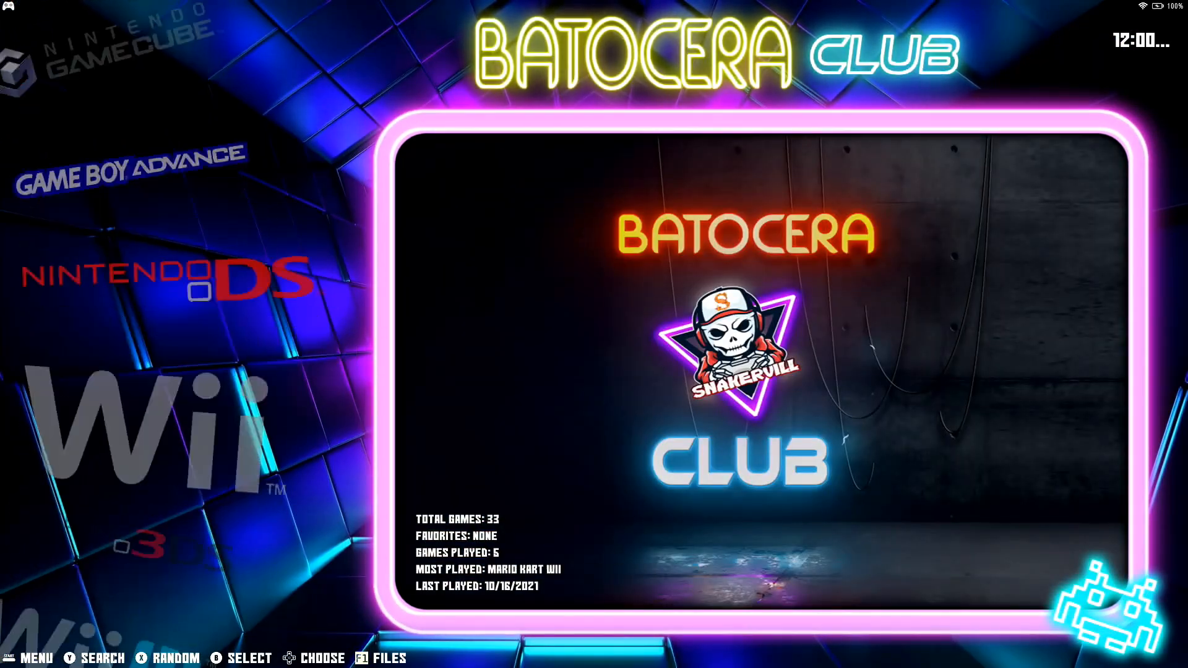
{"action": "key", "text": "Return"}
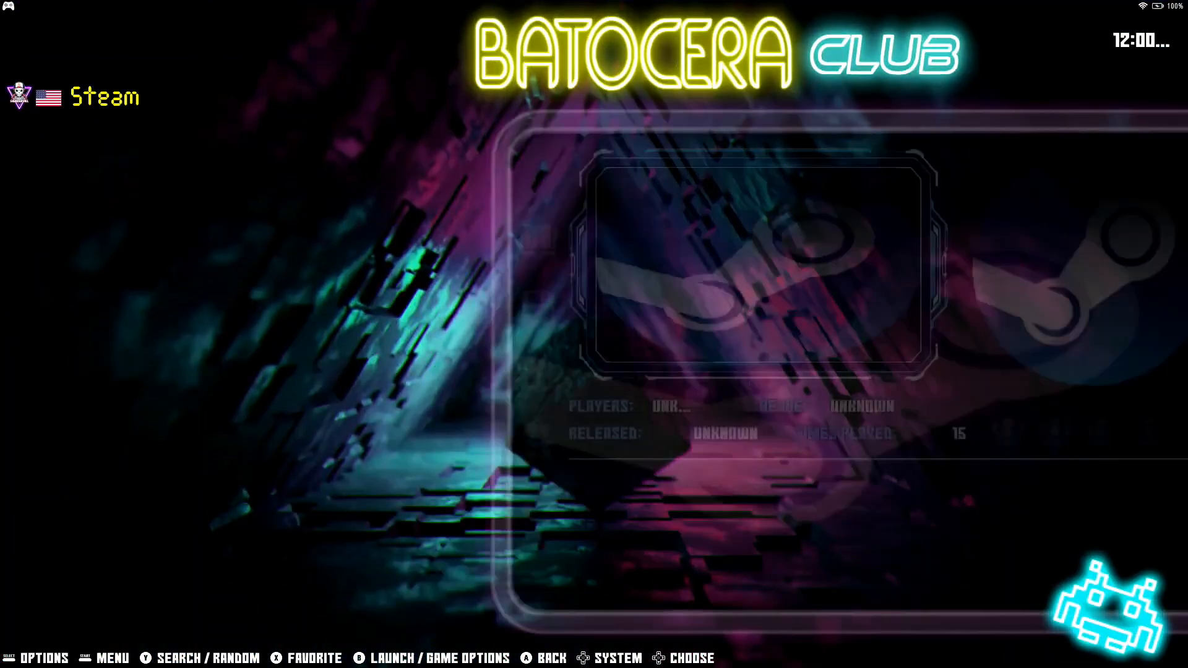
{"action": "key", "text": "Return"}
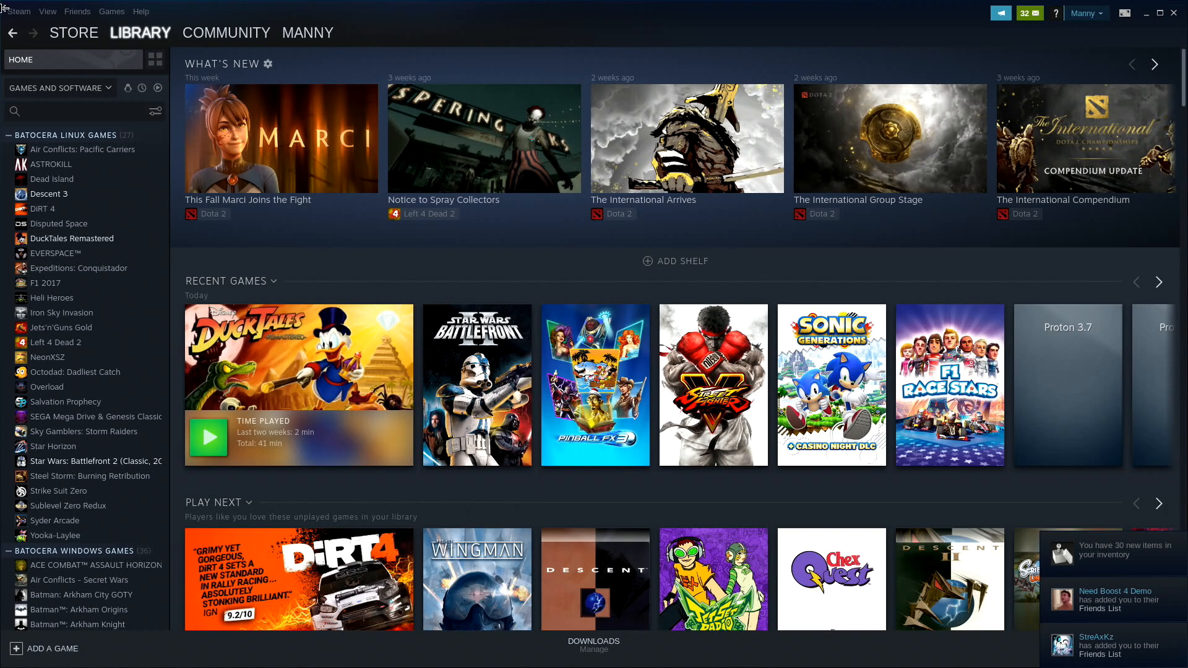
Step: Read DuckTales Remastered's App ID 237630 from its Steam properties Updates page
{"action": "left_click", "coordinate": [291, 371]}
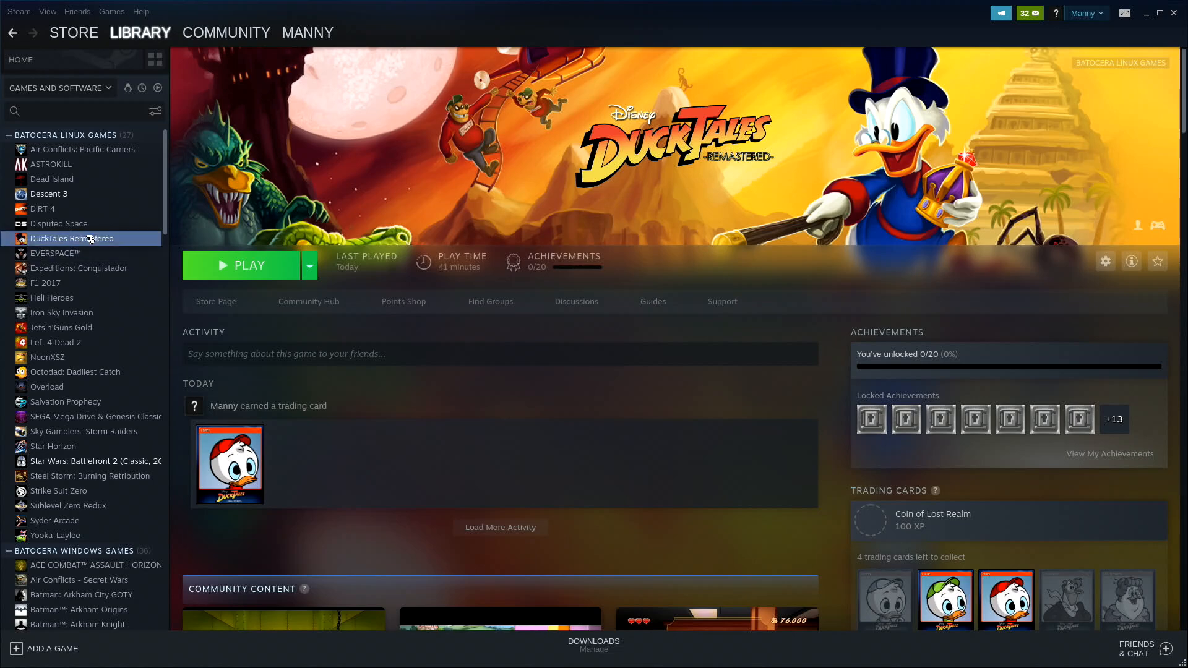
{"action": "right_click", "coordinate": [54, 240]}
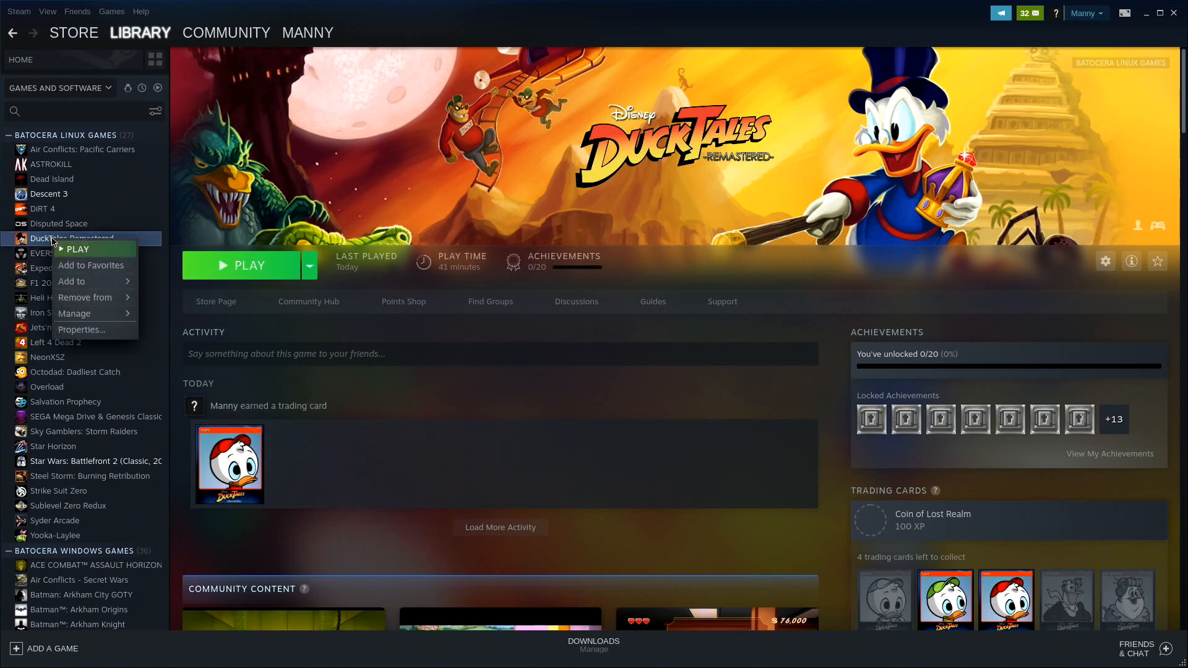
{"action": "left_click", "coordinate": [79, 334]}
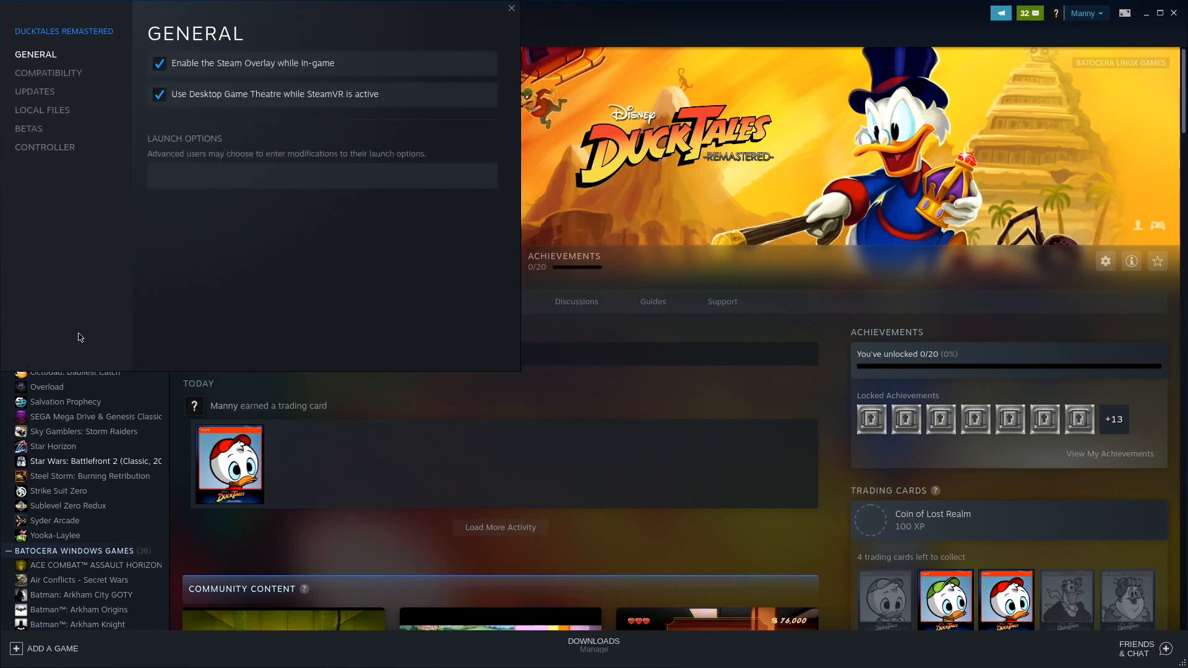
{"action": "left_click", "coordinate": [41, 95]}
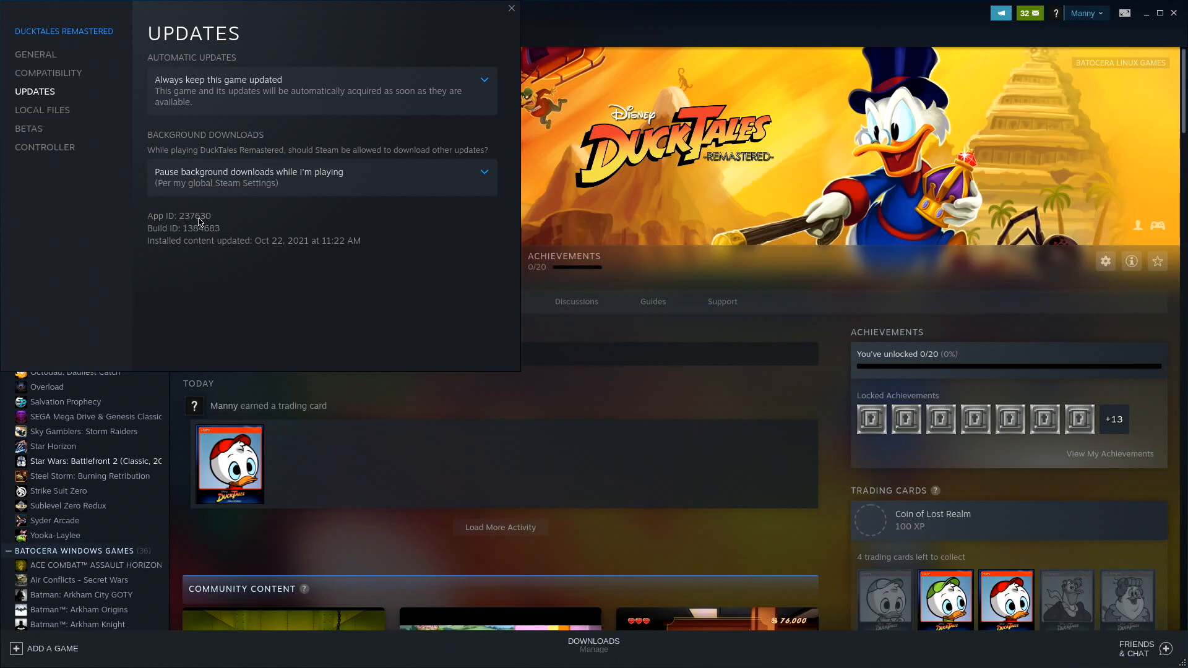
{"action": "left_click", "coordinate": [512, 8]}
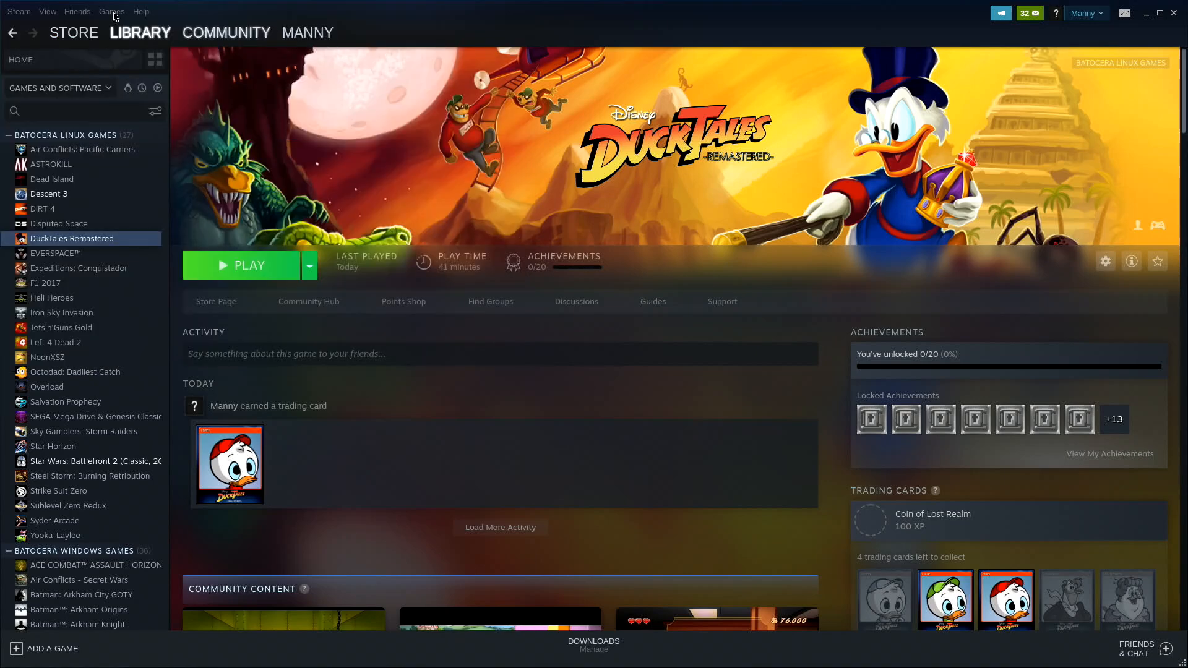
Step: Exit Steam and open the file manager on the userdata Roms folder
{"action": "left_click", "coordinate": [25, 15]}
{"action": "left_click", "coordinate": [25, 103]}
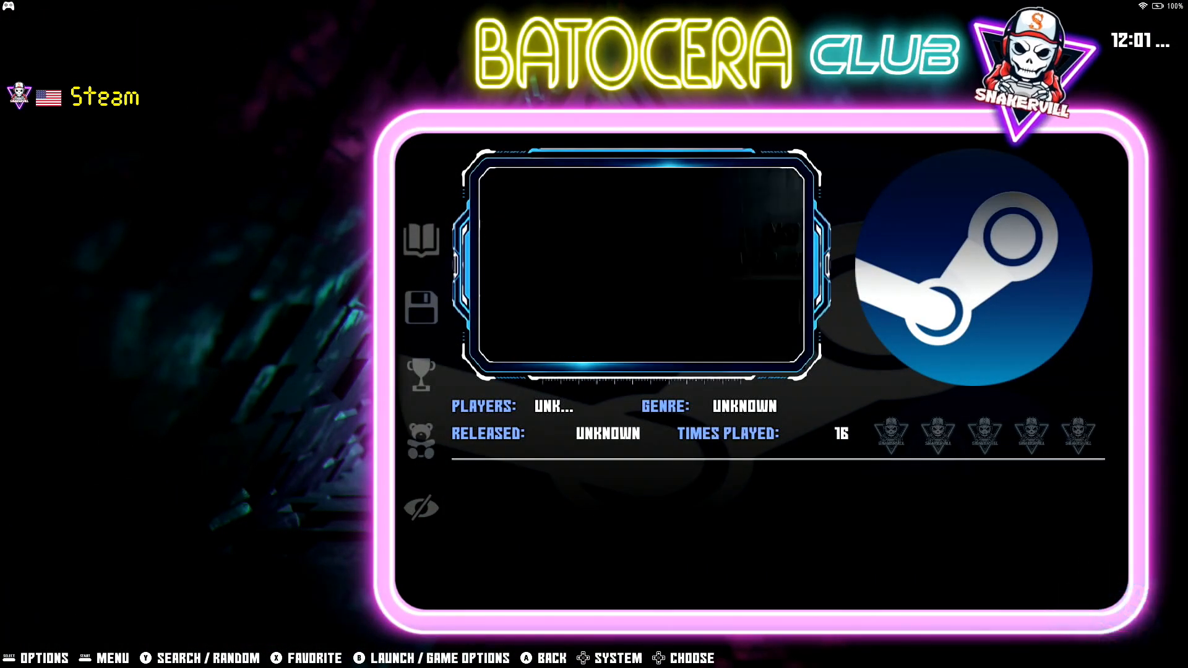
{"action": "key", "text": "Escape"}
{"action": "key", "text": "F1"}
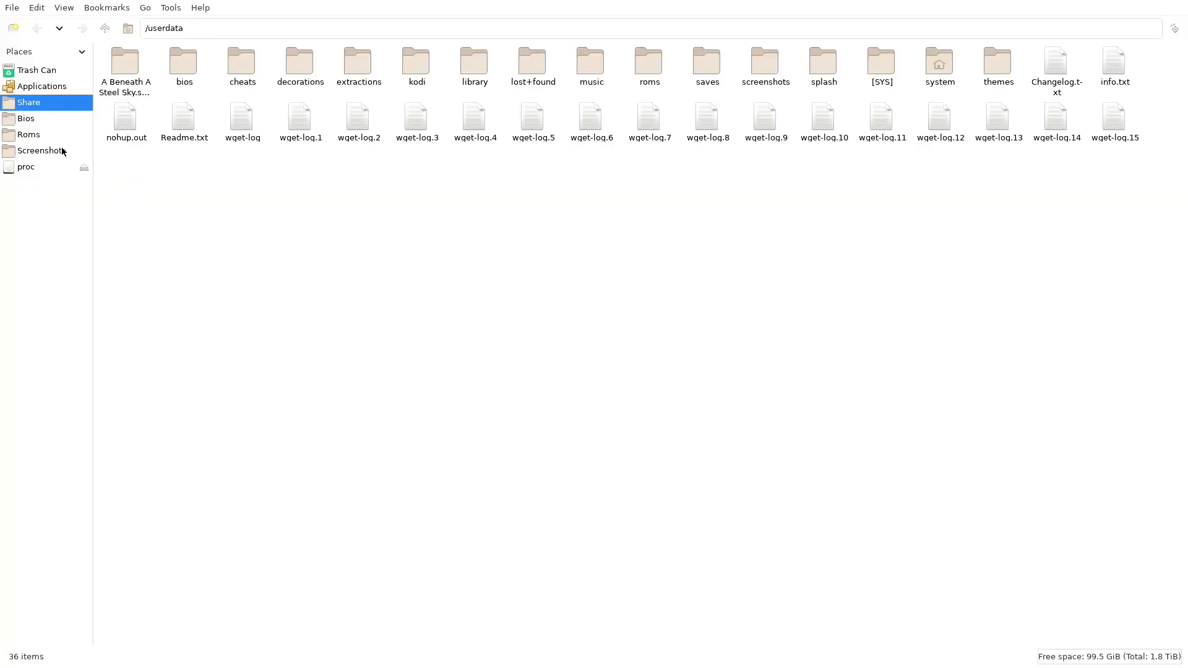
{"action": "left_click", "coordinate": [41, 134]}
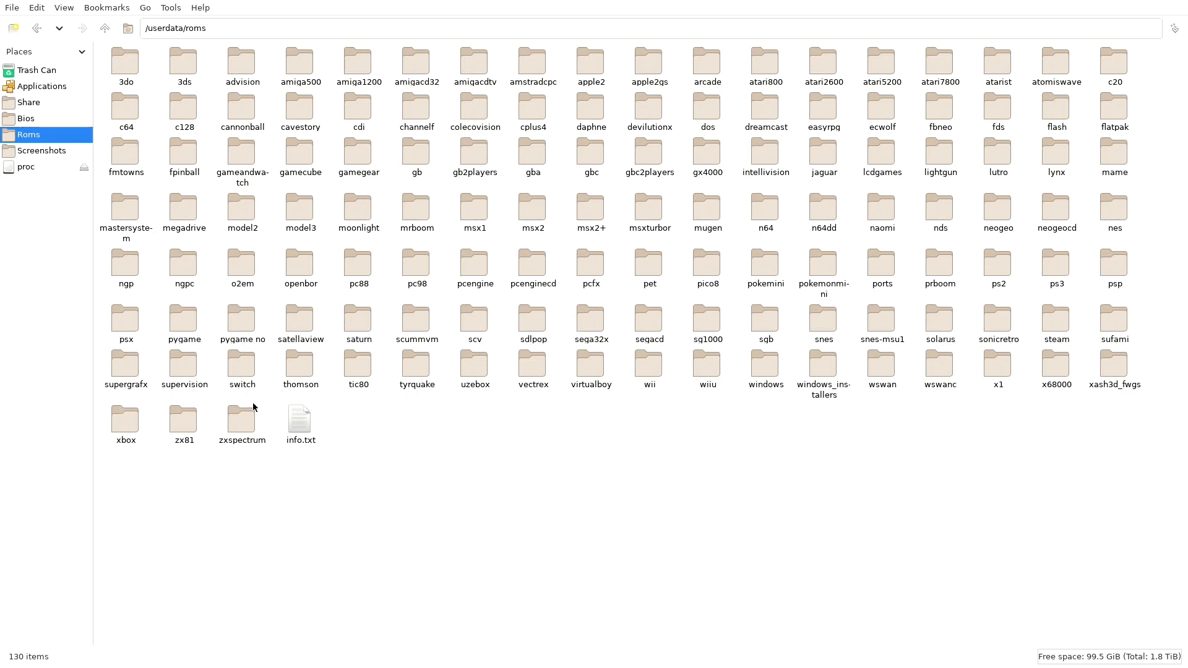
Step: Duplicate the Batman Arkham Asylum launcher file inside the roms/steam folder
{"action": "double_click", "coordinate": [1054, 330]}
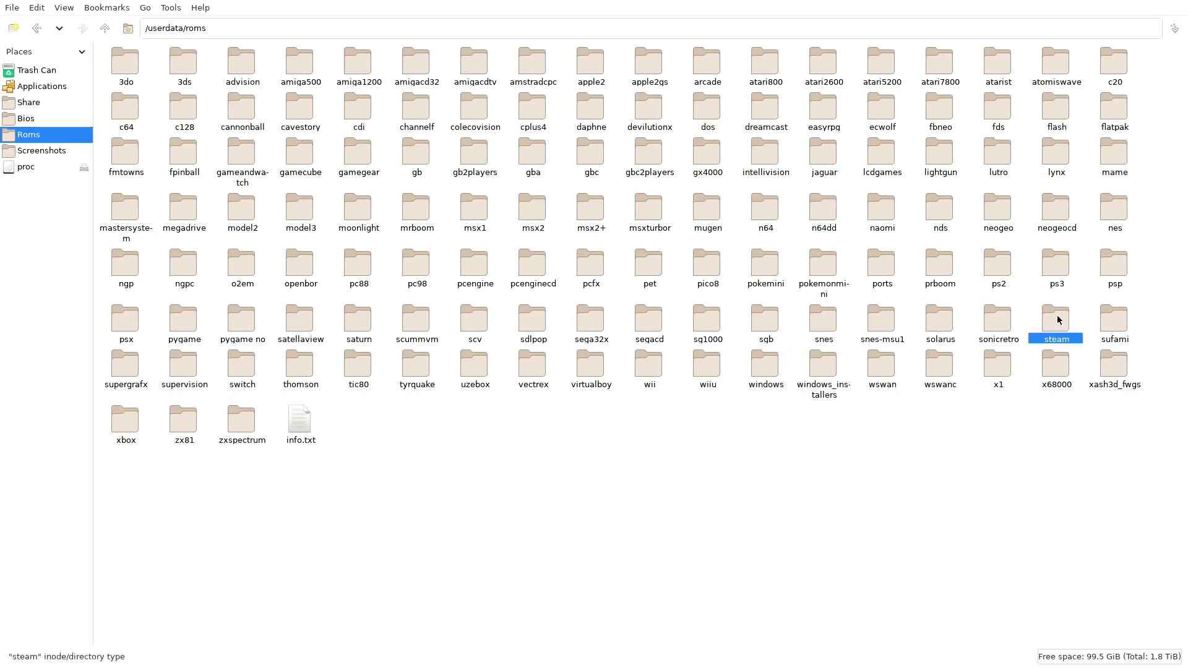
{"action": "left_click", "coordinate": [264, 82]}
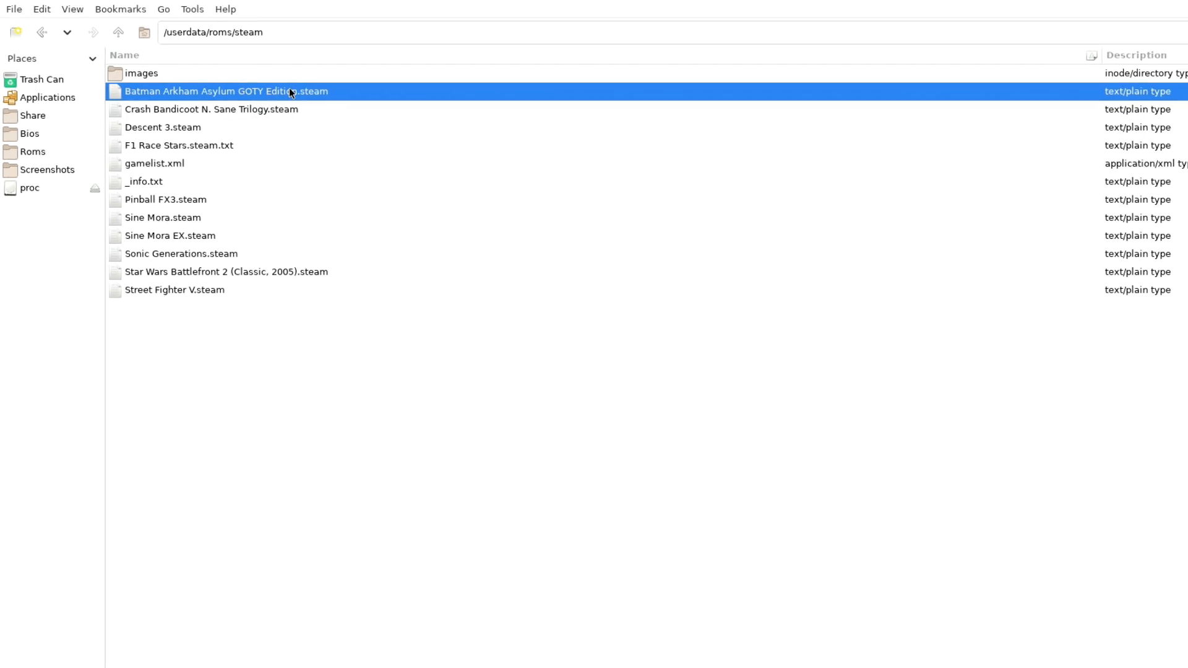
{"action": "right_click", "coordinate": [351, 110]}
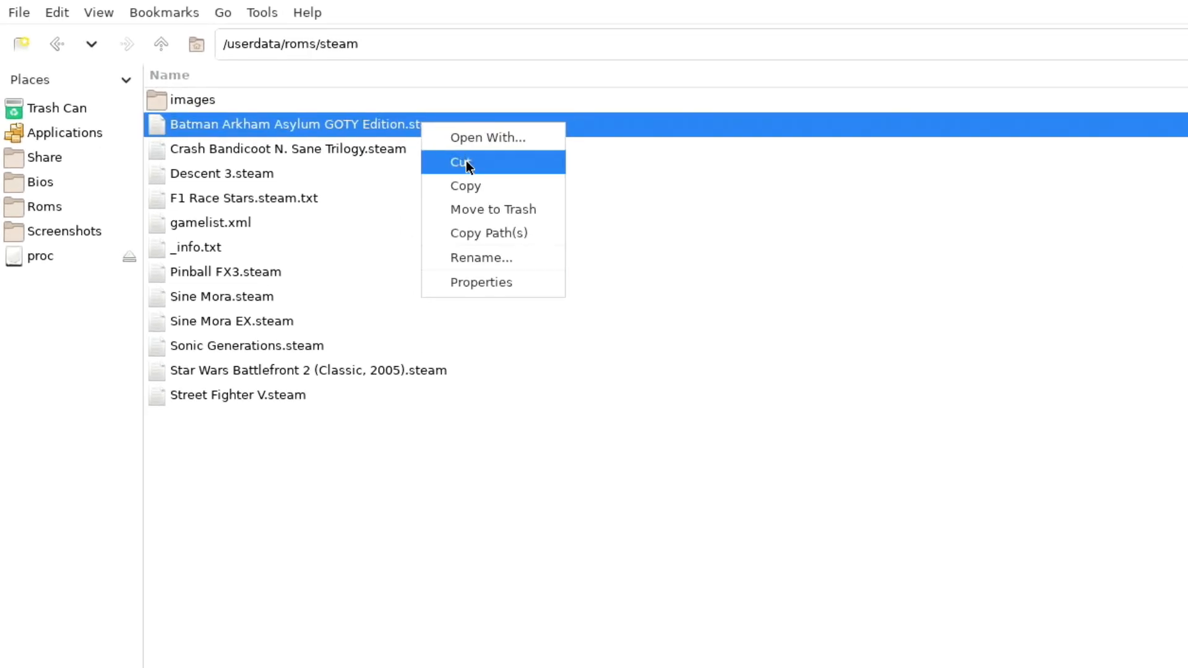
{"action": "left_click", "coordinate": [395, 156]}
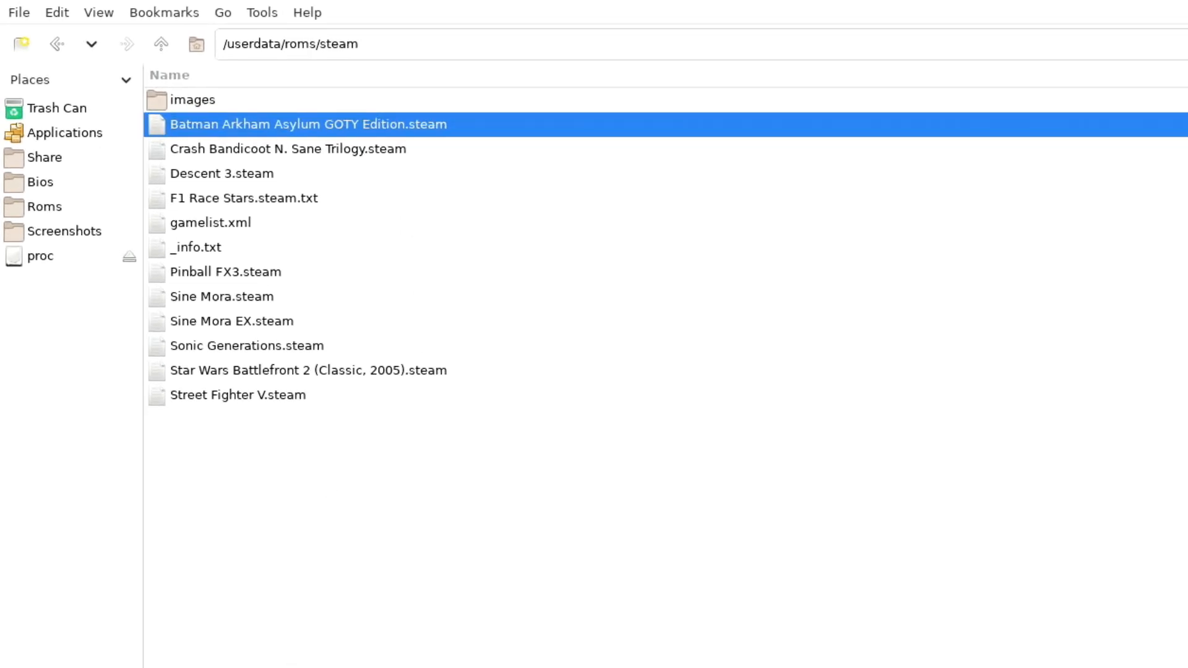
{"action": "left_click", "coordinate": [502, 601]}
{"action": "right_click", "coordinate": [499, 600]}
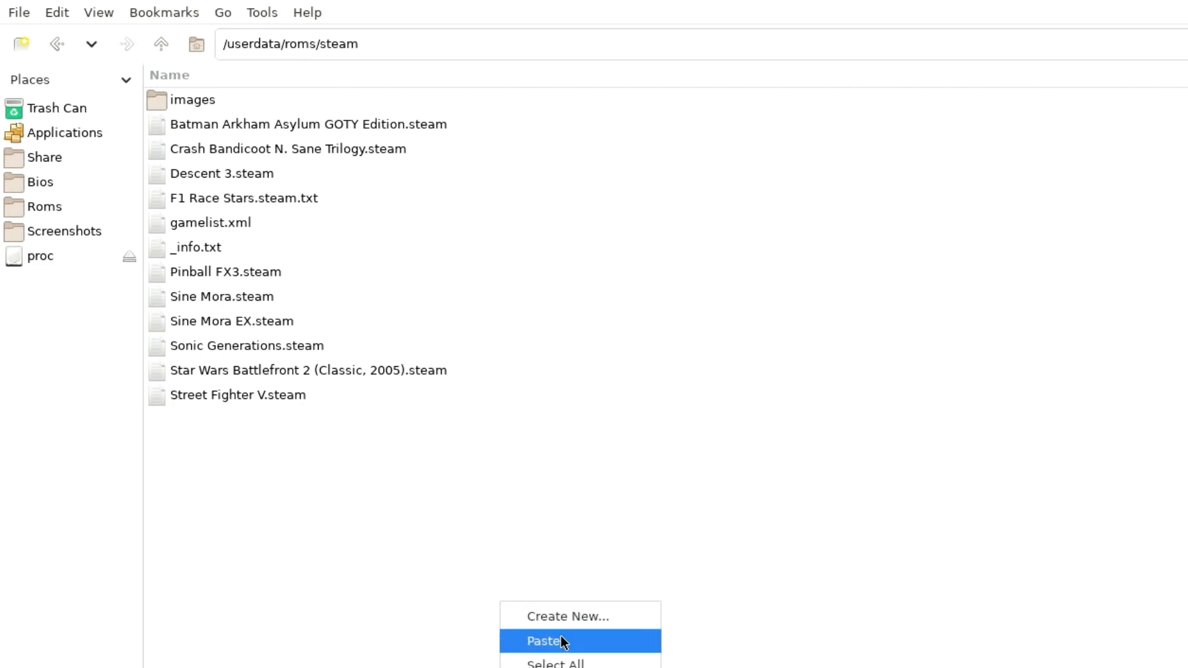
{"action": "left_click", "coordinate": [563, 641]}
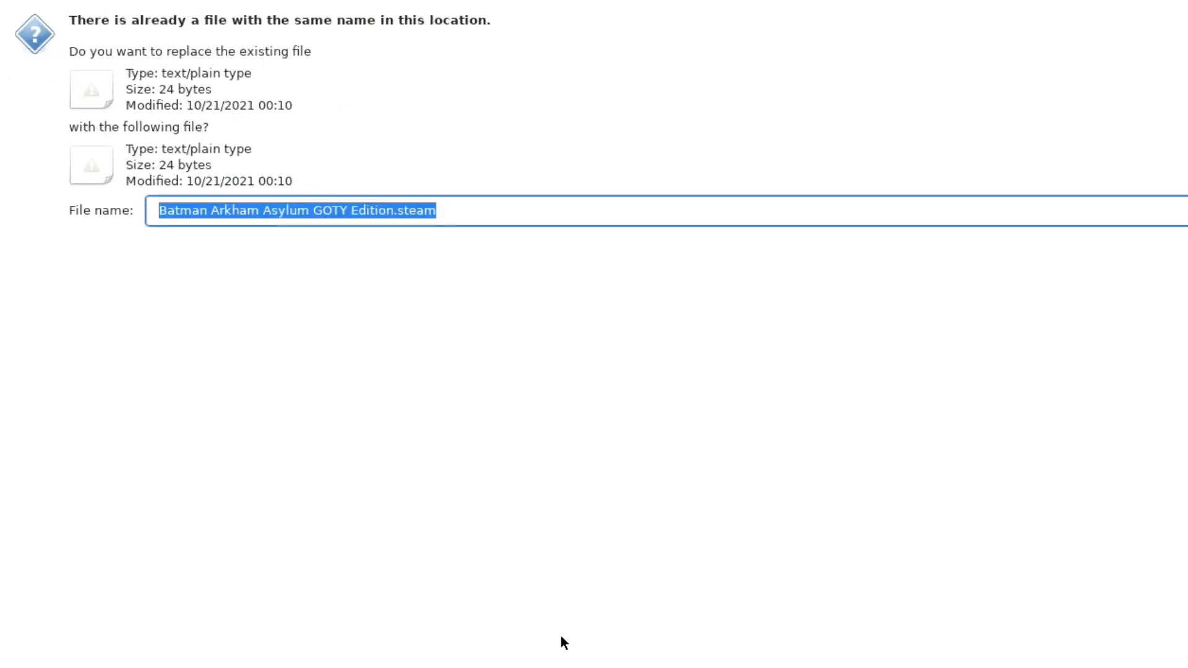
Step: Rename the copied launcher to DuckTales Remastered.steam.txt
{"action": "left_click", "coordinate": [403, 211]}
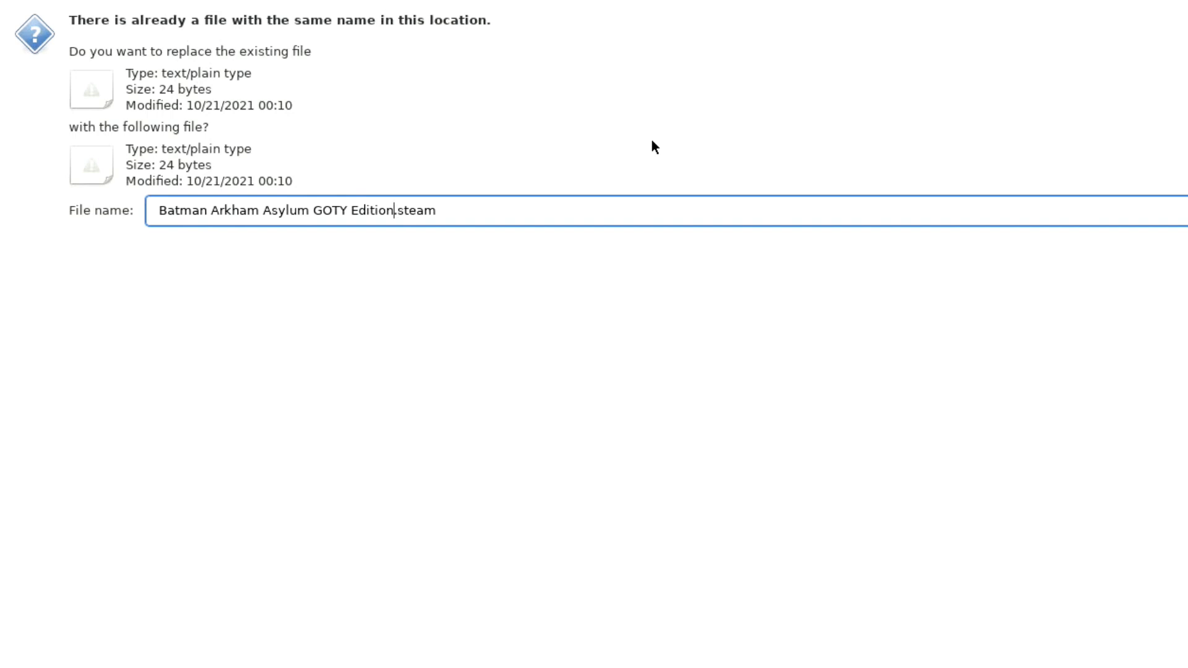
{"action": "key", "text": "BackSpace"}
{"action": "key", "text": "BackSpace"}
{"action": "key", "text": "BackSpace"}
{"action": "key", "text": "BackSpace"}
{"action": "key", "text": "BackSpace"}
{"action": "key", "text": "BackSpace"}
{"action": "key", "text": "BackSpace"}
{"action": "key", "text": "BackSpace"}
{"action": "key", "text": "BackSpace"}
{"action": "key", "text": "BackSpace"}
{"action": "key", "text": "BackSpace"}
{"action": "key", "text": "BackSpace"}
{"action": "key", "text": "BackSpace"}
{"action": "key", "text": "BackSpace"}
{"action": "key", "text": "BackSpace"}
{"action": "key", "text": "BackSpace"}
{"action": "key", "text": "BackSpace"}
{"action": "key", "text": "BackSpace"}
{"action": "key", "text": "BackSpace"}
{"action": "key", "text": "BackSpace"}
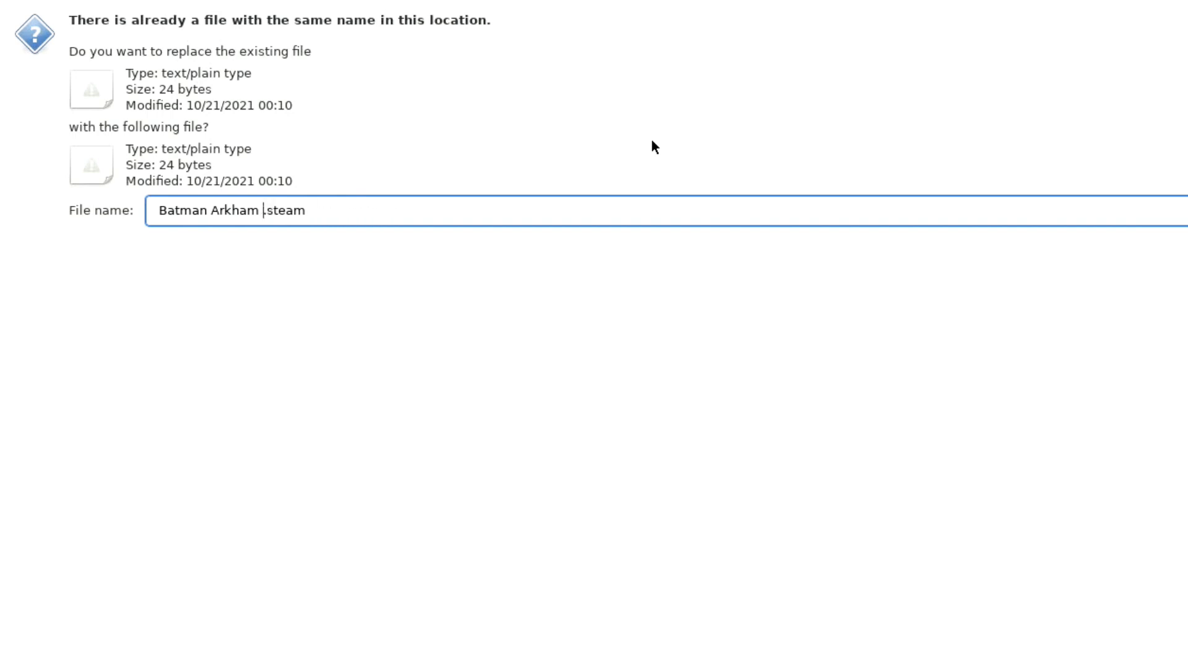
{"action": "key", "text": "BackSpace"}
{"action": "type", "text": "Duck"}
{"action": "type", "text": "Tales "}
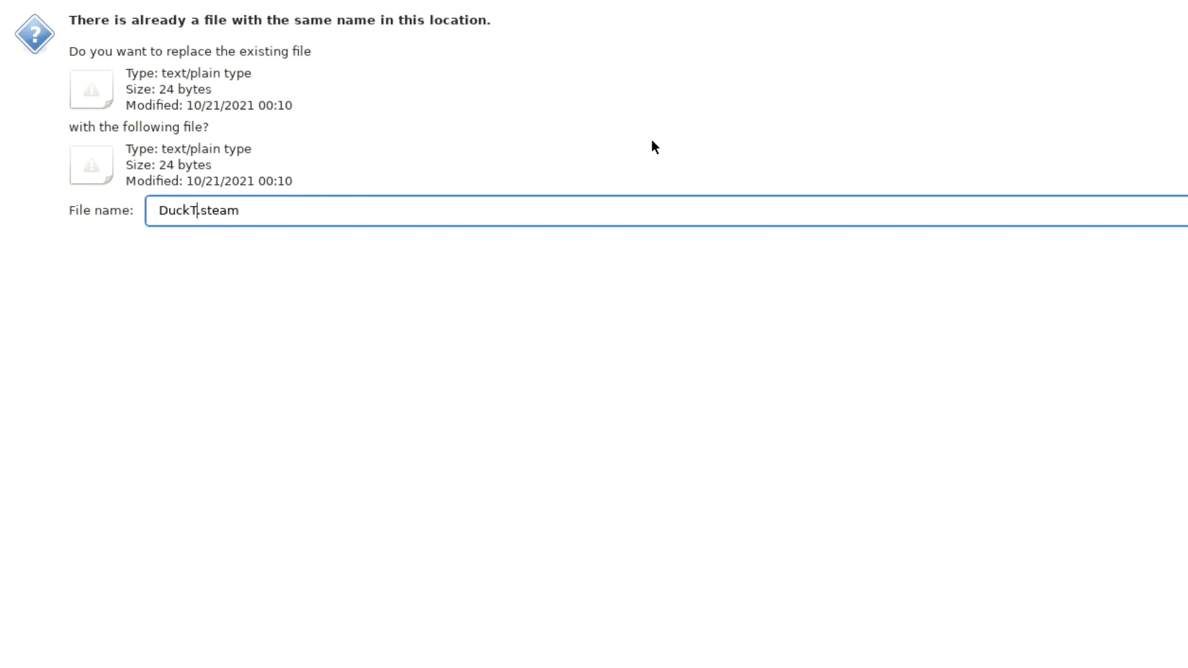
{"action": "type", "text": "Remastered"}
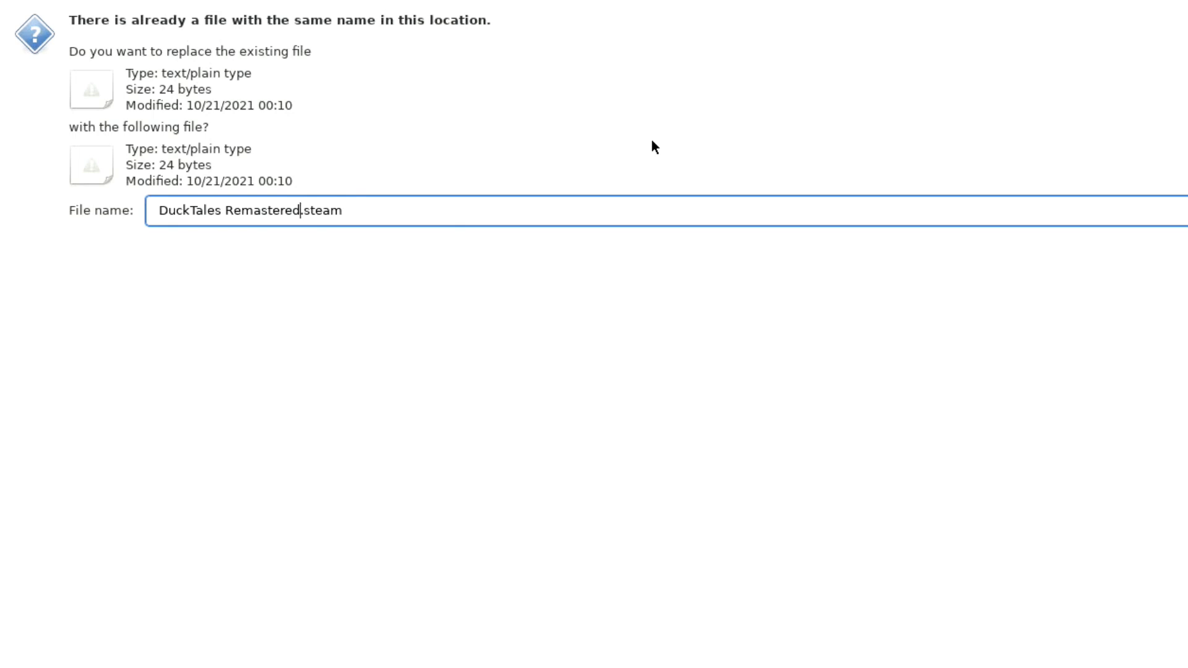
{"action": "key", "text": "Right"}
{"action": "key", "text": "Right"}
{"action": "key", "text": "Return"}
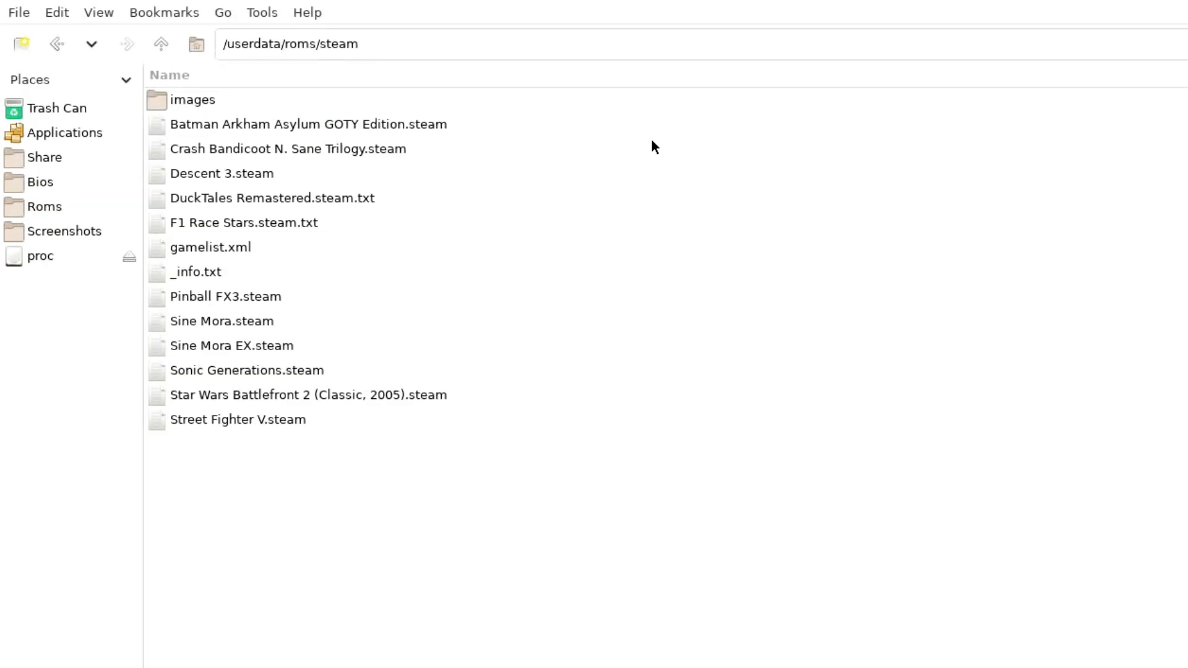
Step: Change the DuckTales launcher URL to steam://rungameid/237630 and save the file
{"action": "double_click", "coordinate": [328, 198]}
{"action": "left_click", "coordinate": [231, 40]}
{"action": "key", "text": "BackSpace"}
{"action": "key", "text": "BackSpace"}
{"action": "key", "text": "BackSpace"}
{"action": "key", "text": "BackSpace"}
{"action": "key", "text": "BackSpace"}
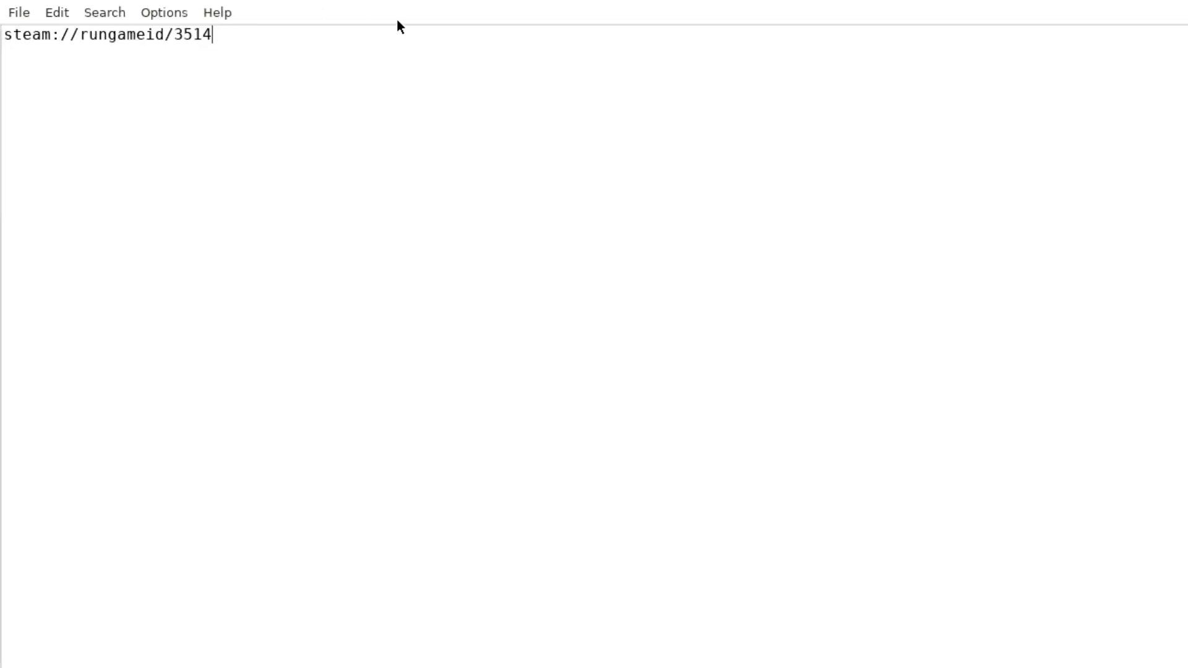
{"action": "type", "text": "237630"}
{"action": "left_click", "coordinate": [23, 11]}
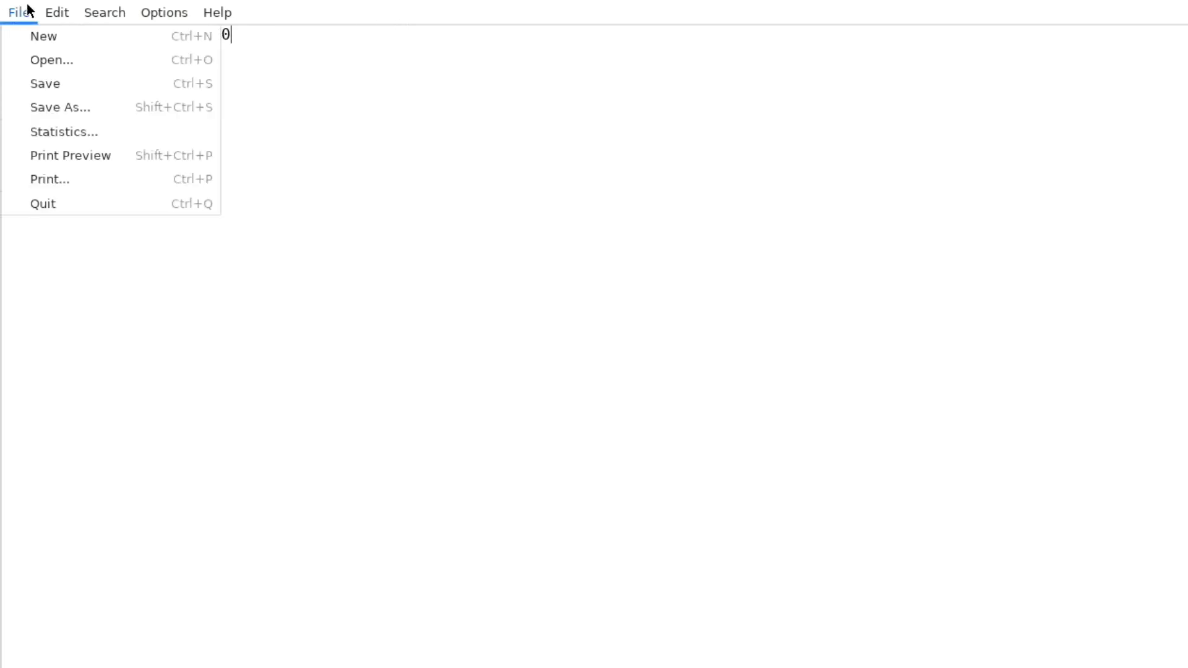
{"action": "left_click", "coordinate": [47, 74]}
{"action": "left_click", "coordinate": [13, 7]}
Step: Rename the launcher to DuckTales Remastered.steam, dropping .txt, and close the file manager
{"action": "left_click", "coordinate": [38, 204]}
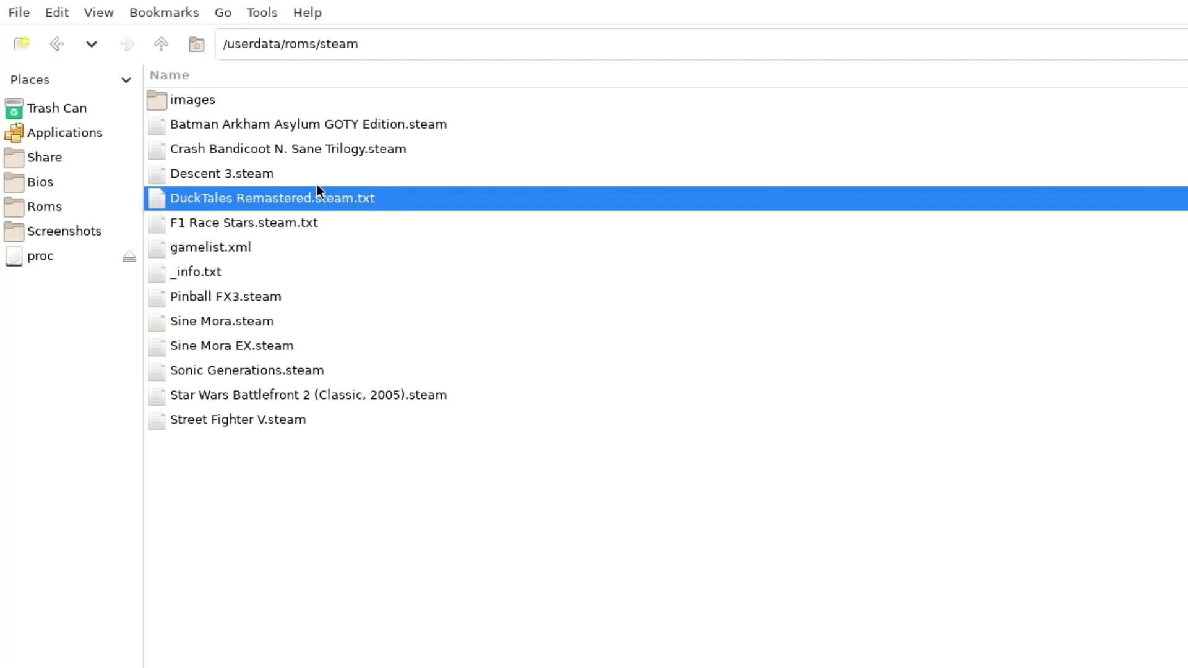
{"action": "right_click", "coordinate": [313, 196]}
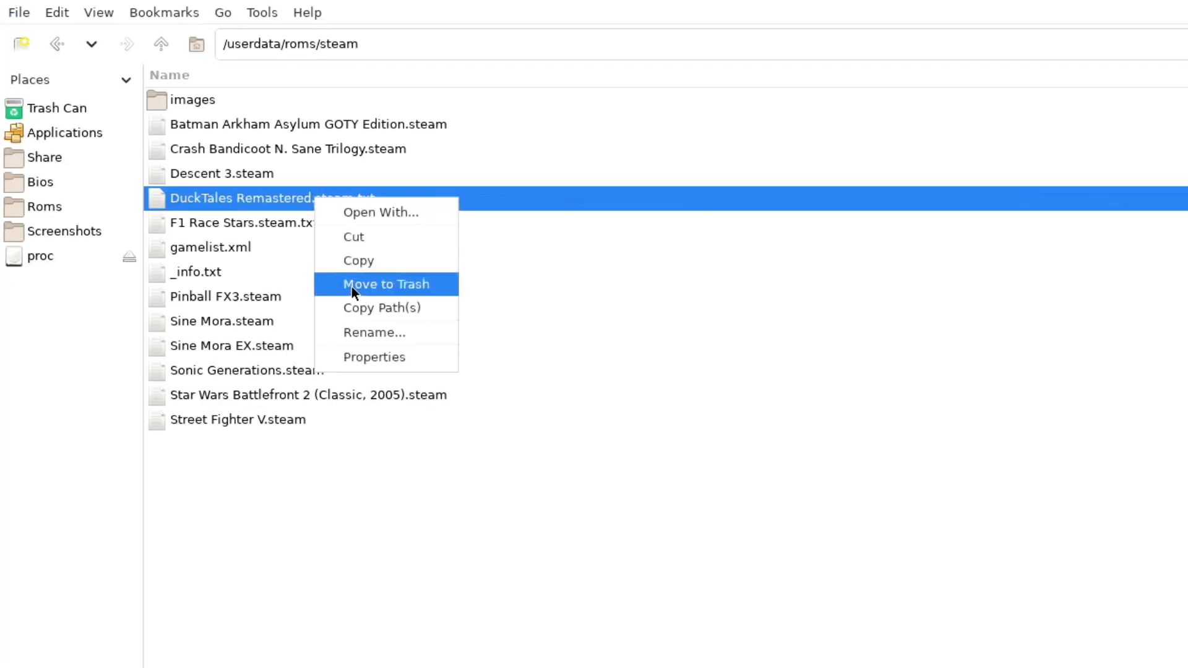
{"action": "left_click", "coordinate": [369, 332]}
{"action": "key", "text": "Right"}
{"action": "key", "text": "Right"}
{"action": "key", "text": "Right"}
{"action": "key", "text": "Right"}
{"action": "key", "text": "Right"}
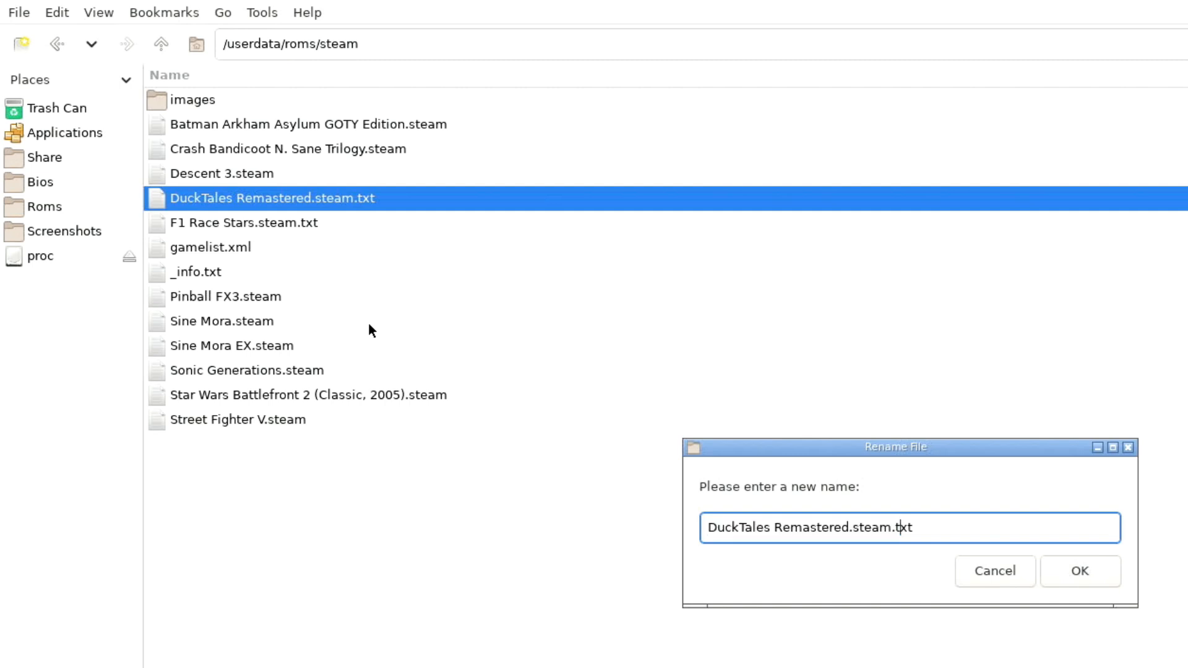
{"action": "key", "text": "BackSpace"}
{"action": "key", "text": "BackSpace"}
{"action": "key", "text": "BackSpace"}
{"action": "key", "text": "BackSpace"}
{"action": "key", "text": "Return"}
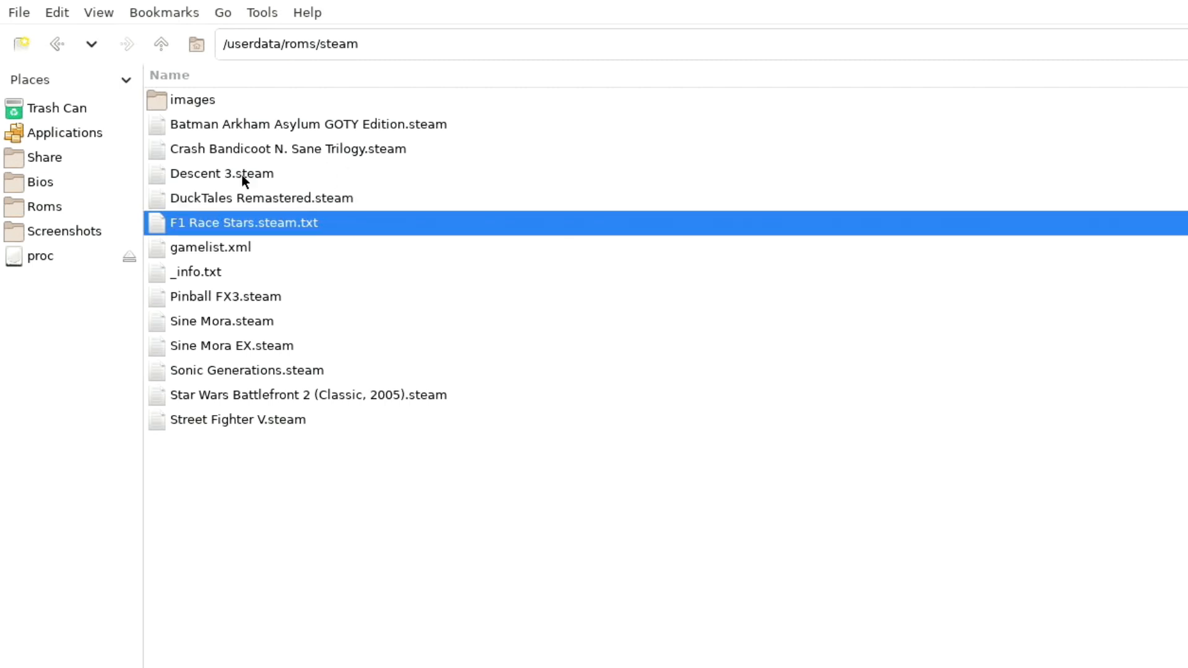
{"action": "left_click", "coordinate": [21, 15]}
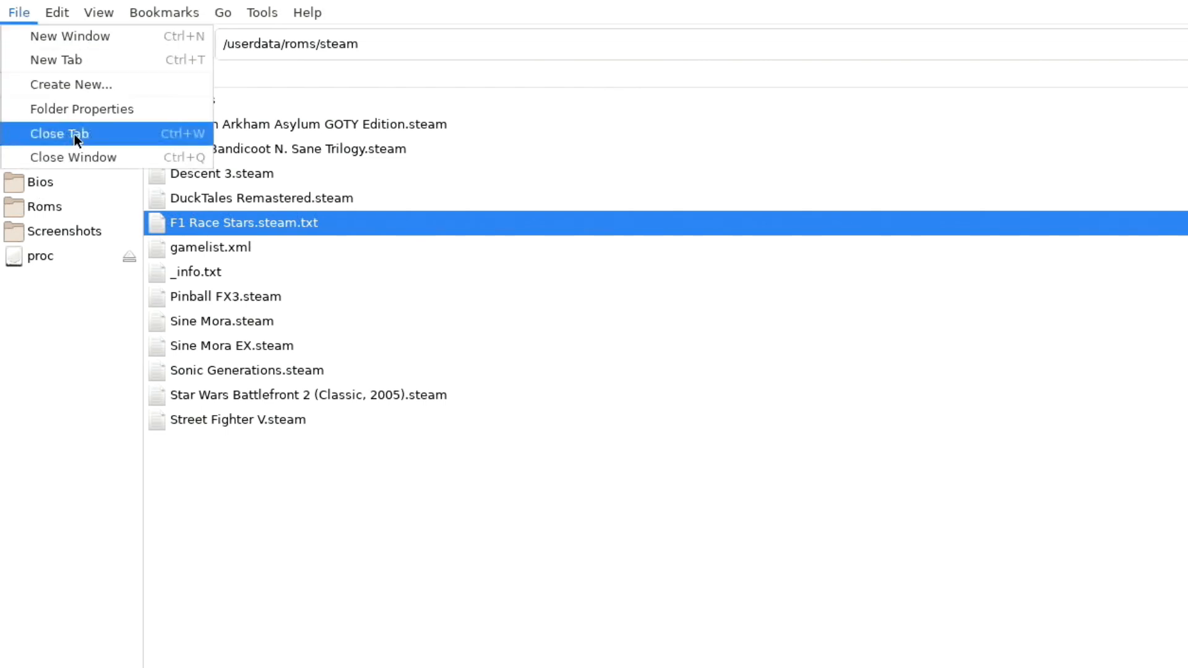
{"action": "left_click", "coordinate": [74, 157]}
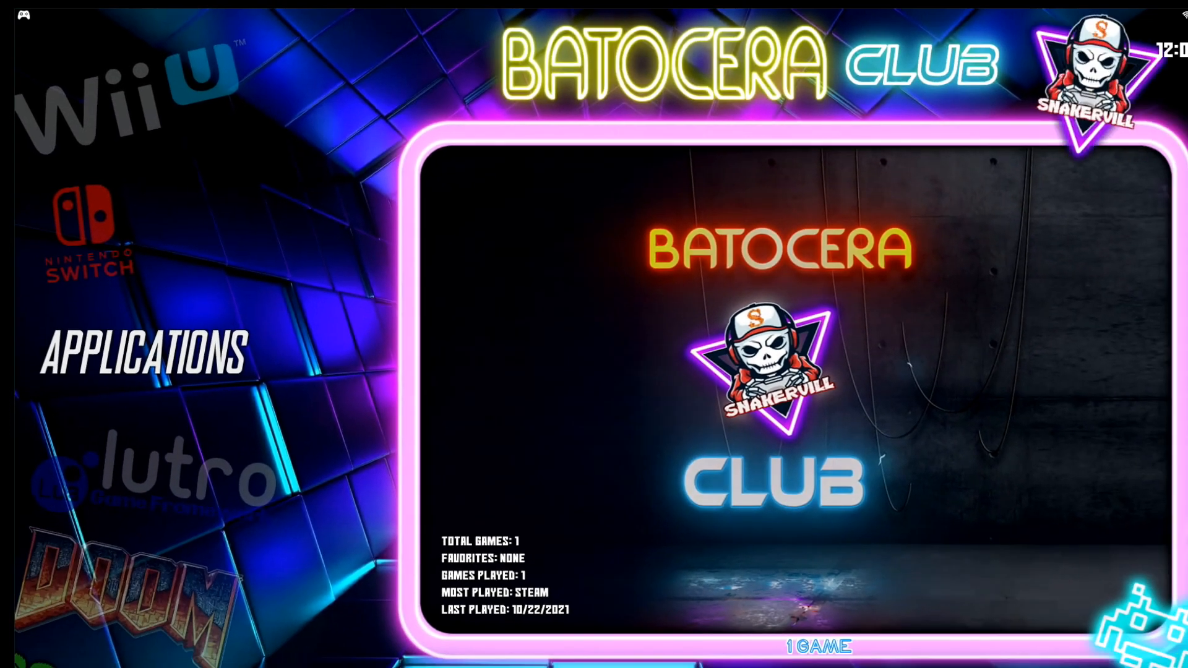
Step: Run Update Game Lists from Batocera's Games Settings
{"action": "key", "text": "space"}
{"action": "key", "text": "Down"}
{"action": "key", "text": "Return"}
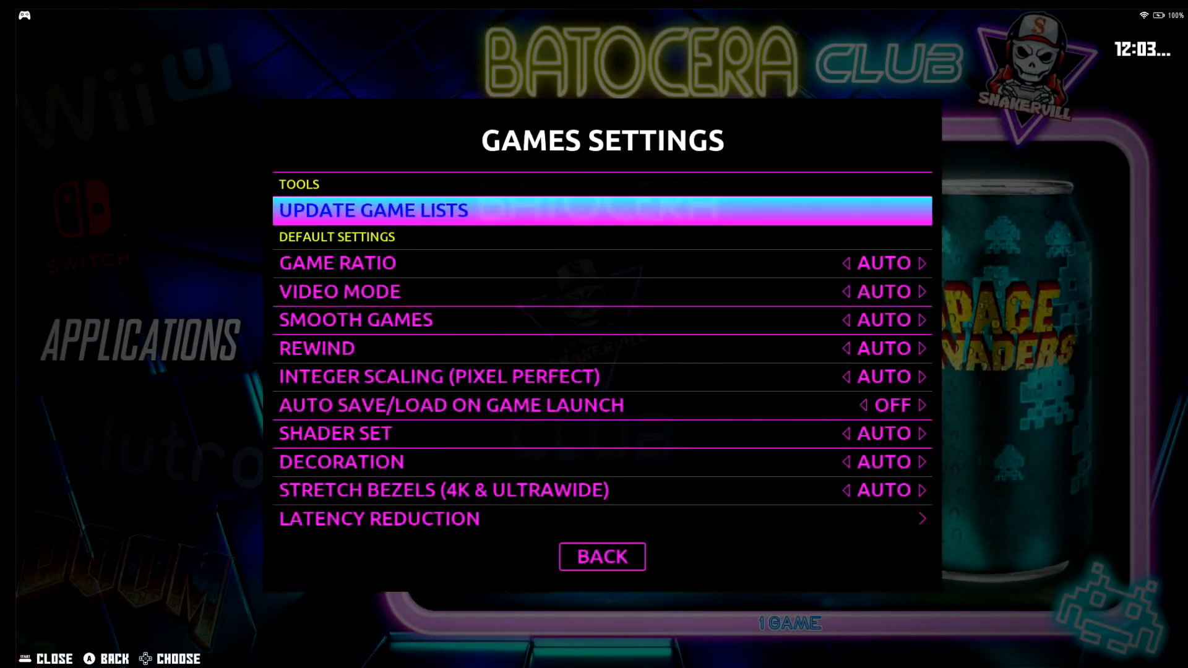
{"action": "key", "text": "Return"}
{"action": "key", "text": "Return"}
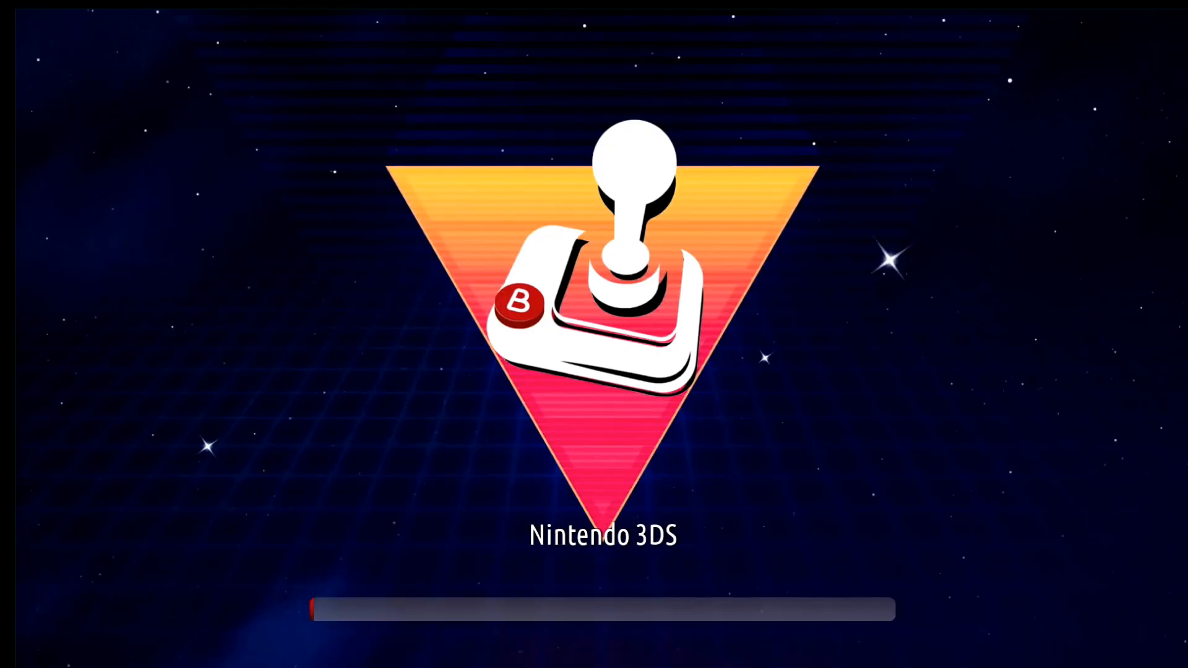
Step: Browse the Steam system's game list down to Sonic Generations, then open the file manager
{"action": "key", "text": "Down"}
{"action": "key", "text": "Down"}
{"action": "key", "text": "Down"}
{"action": "key", "text": "Down"}
{"action": "key", "text": "Down"}
{"action": "key", "text": "Down"}
{"action": "key", "text": "Down"}
{"action": "key", "text": "Down"}
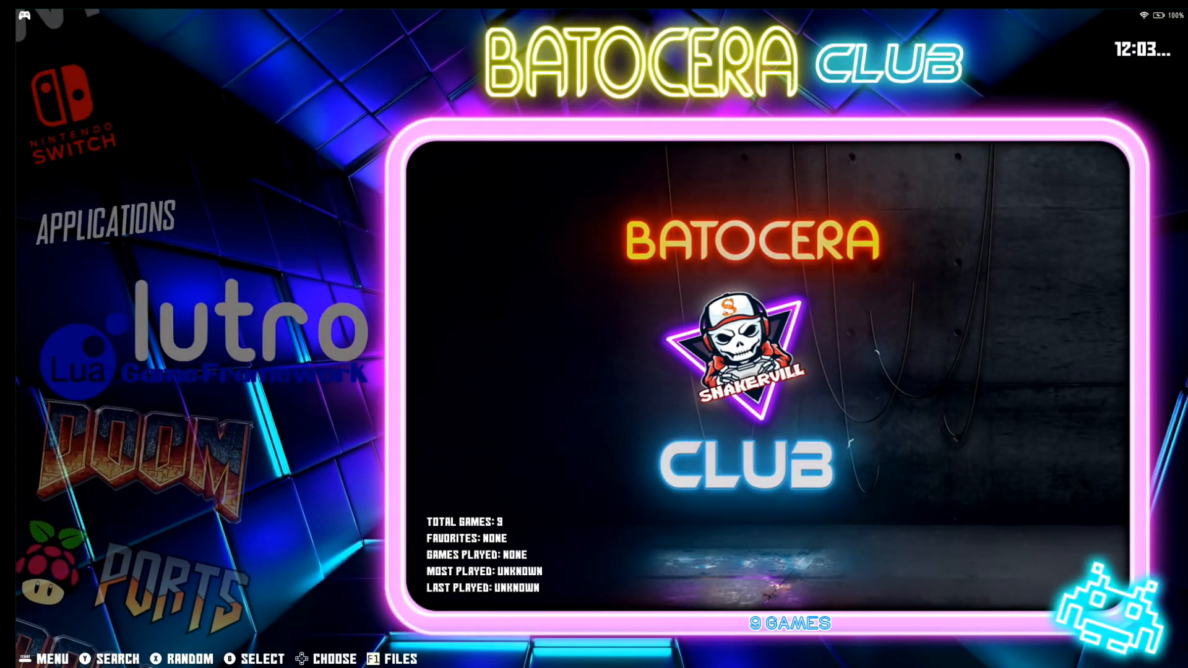
{"action": "key", "text": "Down"}
{"action": "key", "text": "Down"}
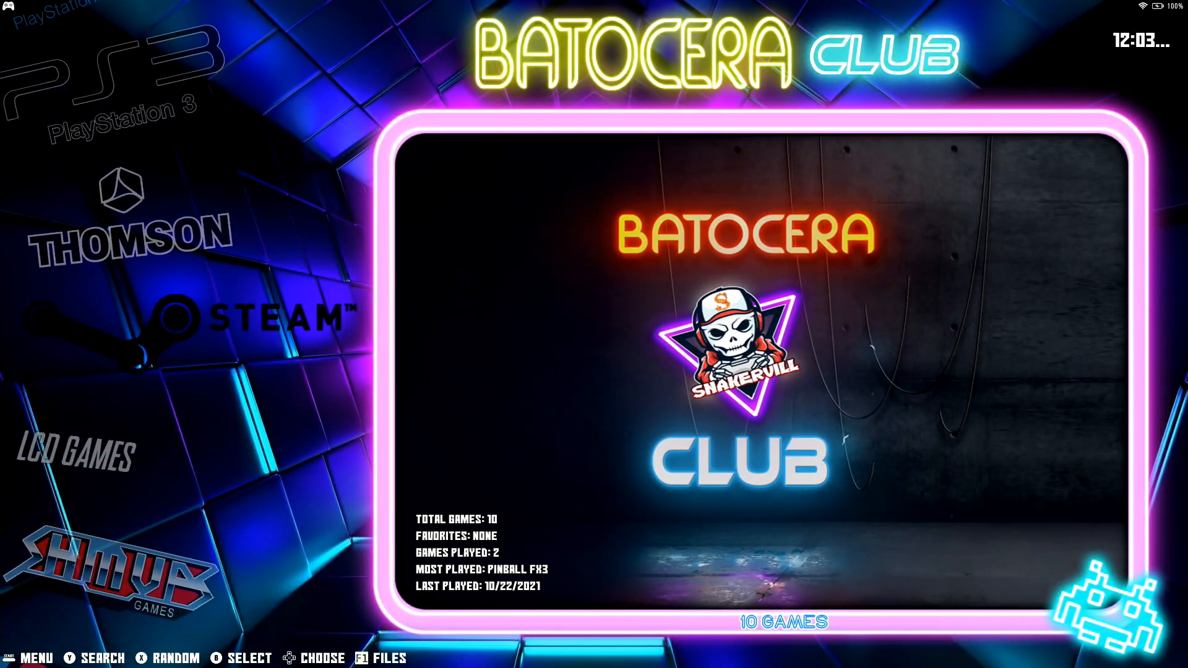
{"action": "key", "text": "Return"}
{"action": "key", "text": "Down"}
{"action": "key", "text": "Down"}
{"action": "key", "text": "Down"}
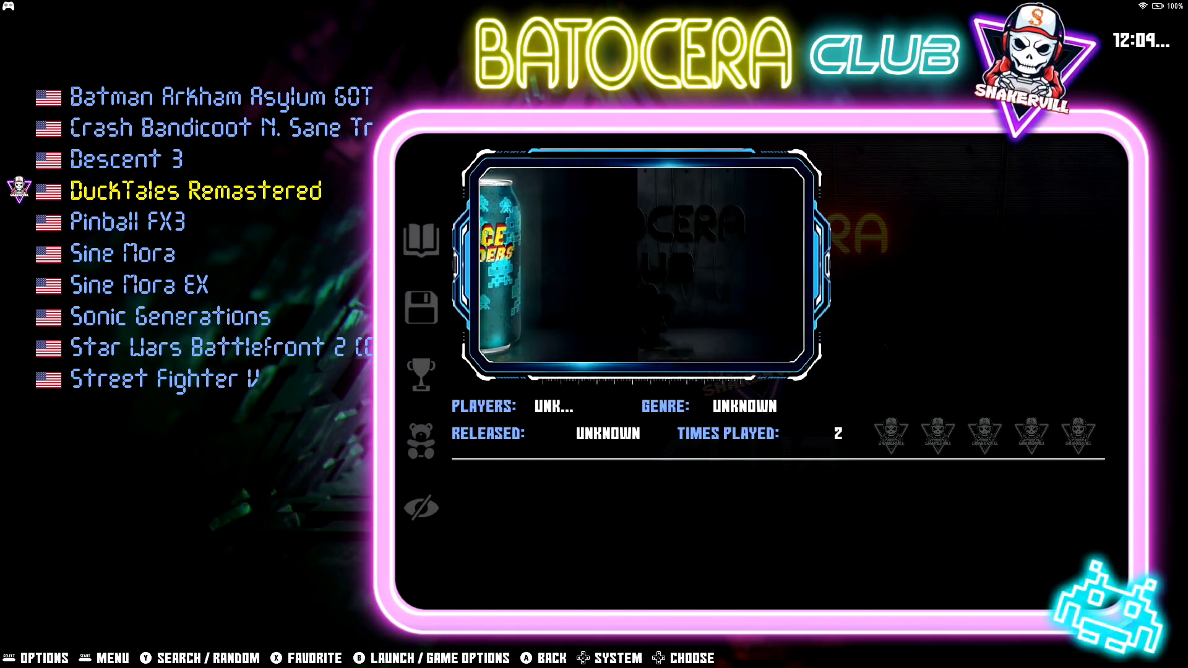
{"action": "key", "text": "Up"}
{"action": "key", "text": "Up"}
{"action": "key", "text": "Up"}
{"action": "key", "text": "Up"}
{"action": "key", "text": "Up"}
{"action": "key", "text": "Up"}
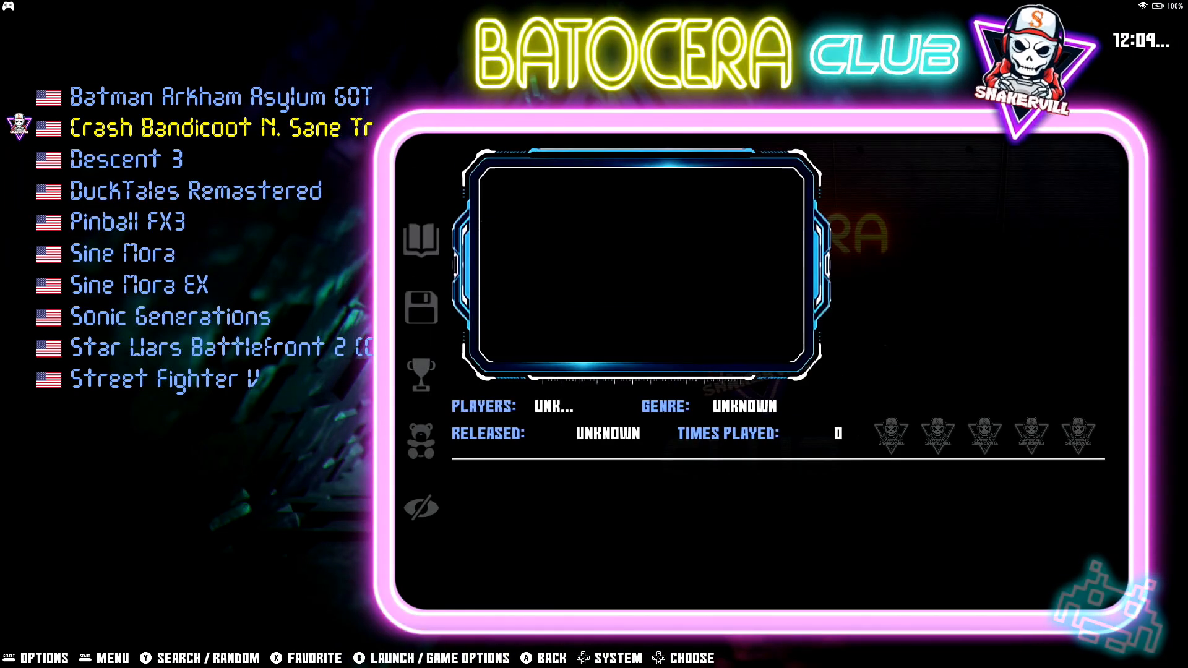
{"action": "key", "text": "Down"}
{"action": "key", "text": "Down"}
{"action": "key", "text": "Down"}
{"action": "key", "text": "Down"}
{"action": "key", "text": "Down"}
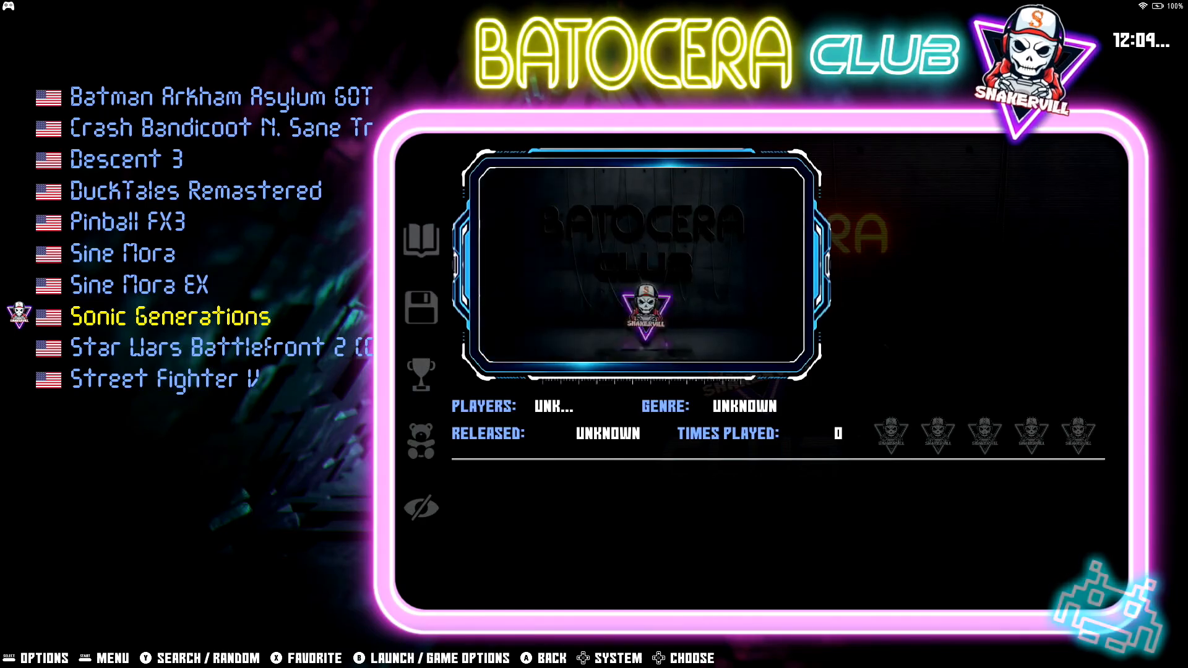
{"action": "key", "text": "Escape"}
{"action": "key", "text": "F1"}
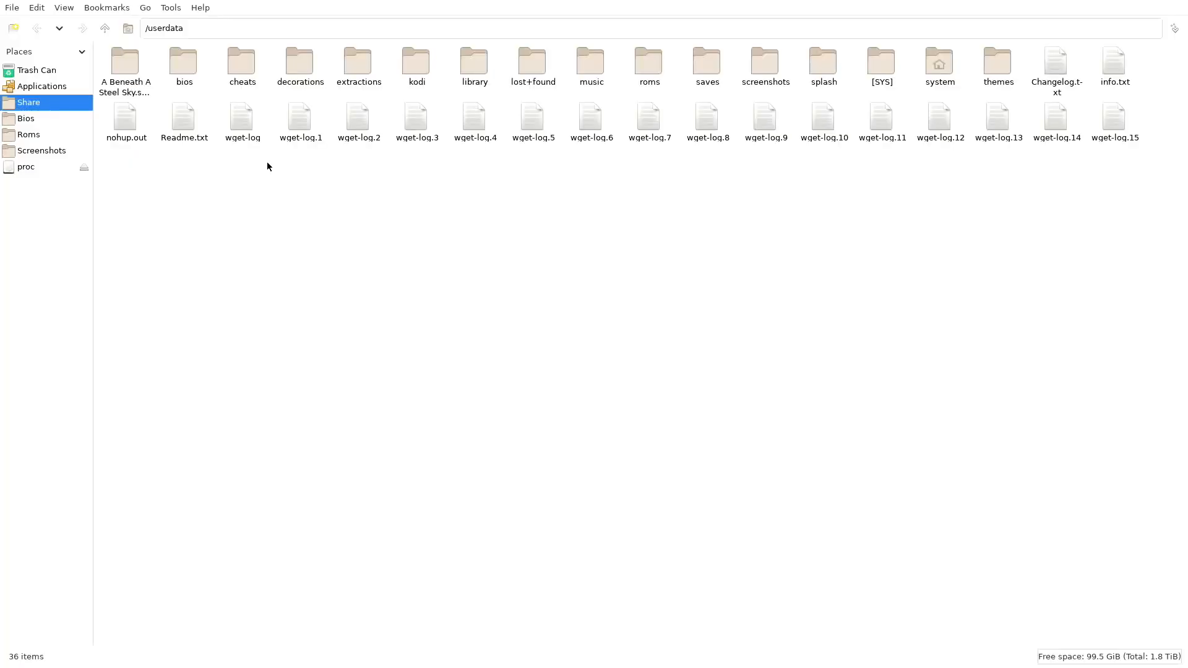
Step: Move the Crash Bandicoot launcher in roms/steam to the trash
{"action": "left_click", "coordinate": [30, 135]}
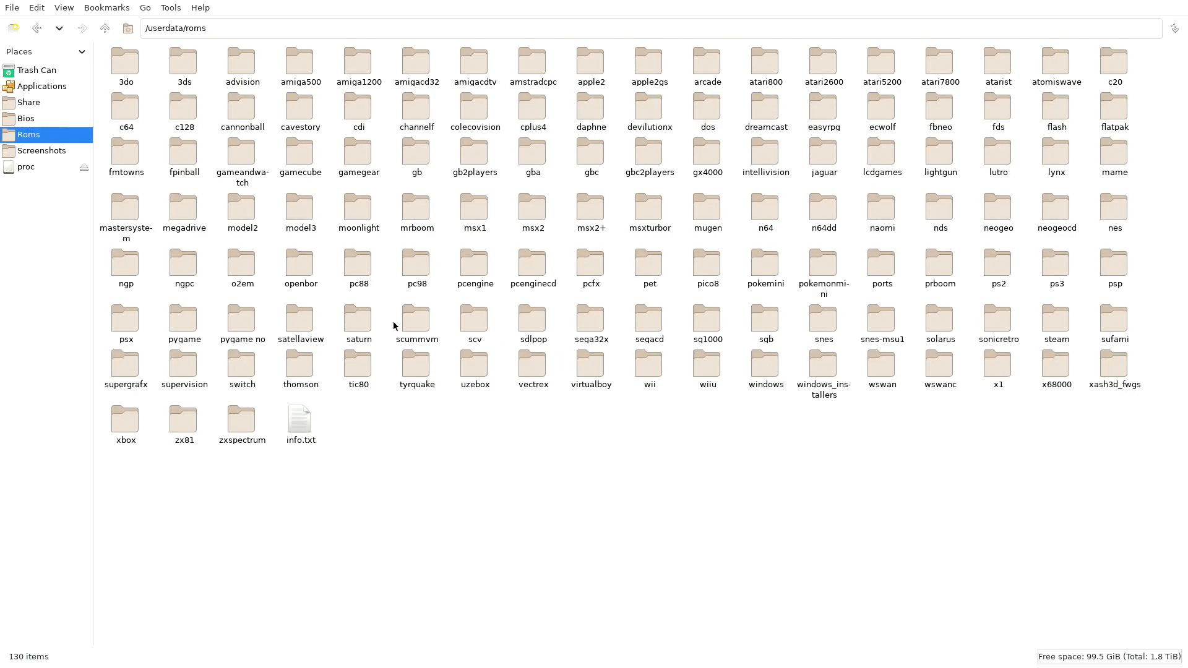
{"action": "double_click", "coordinate": [1062, 325]}
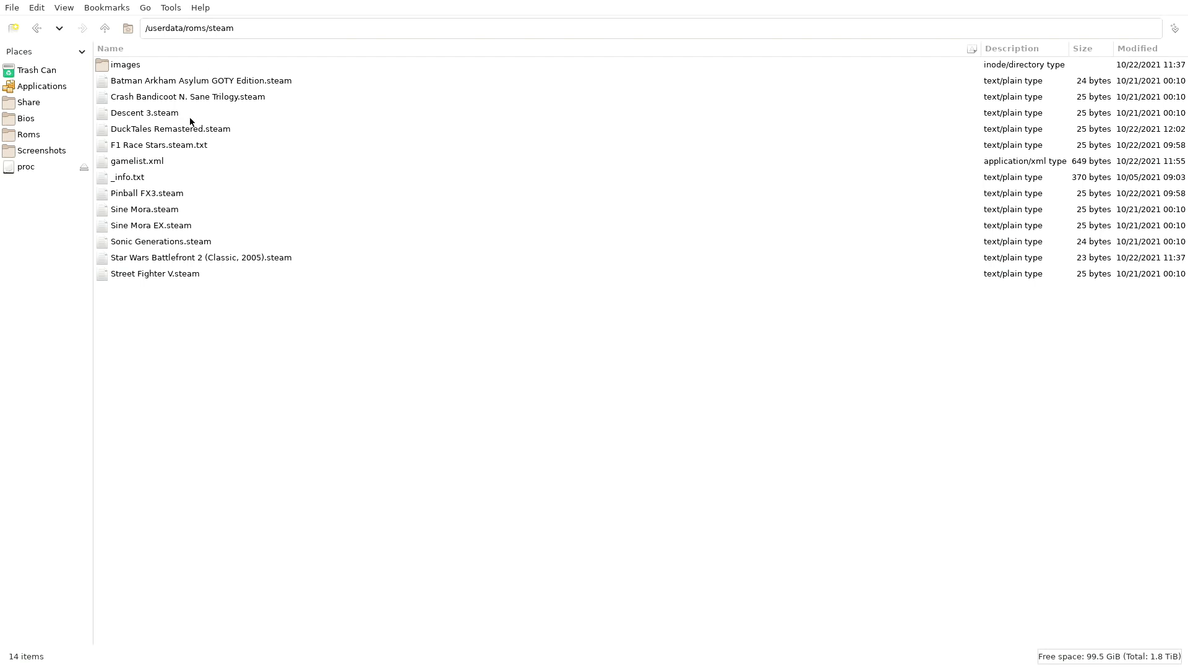
{"action": "right_click", "coordinate": [202, 100]}
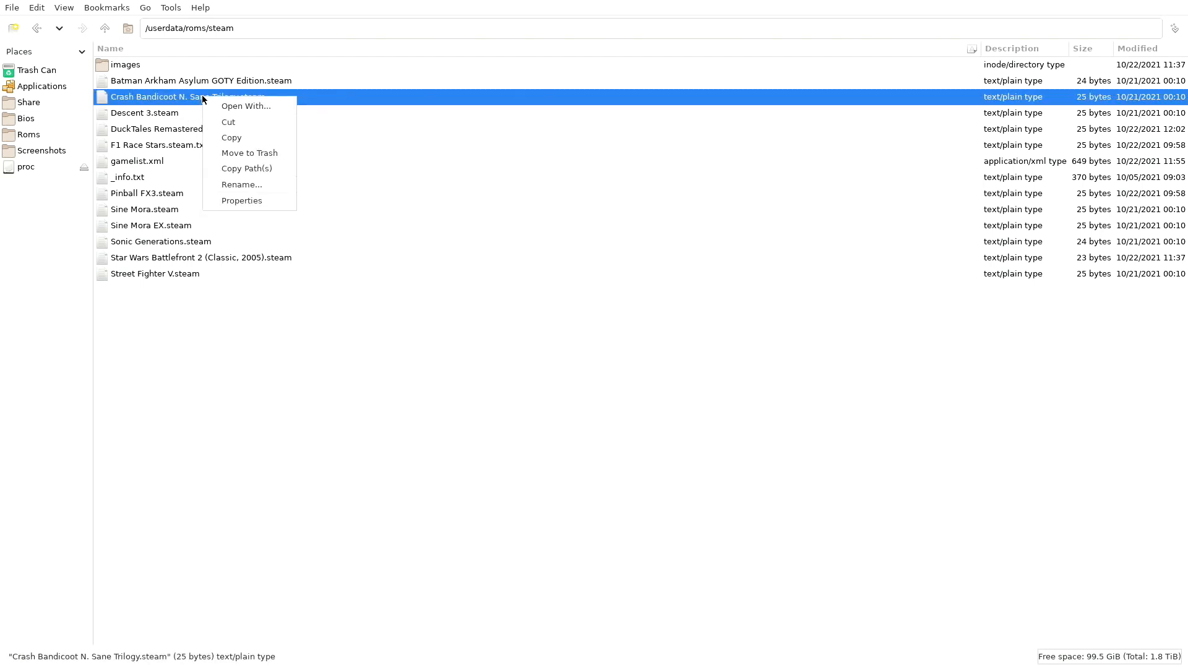
{"action": "left_click", "coordinate": [251, 154]}
{"action": "left_click", "coordinate": [633, 363]}
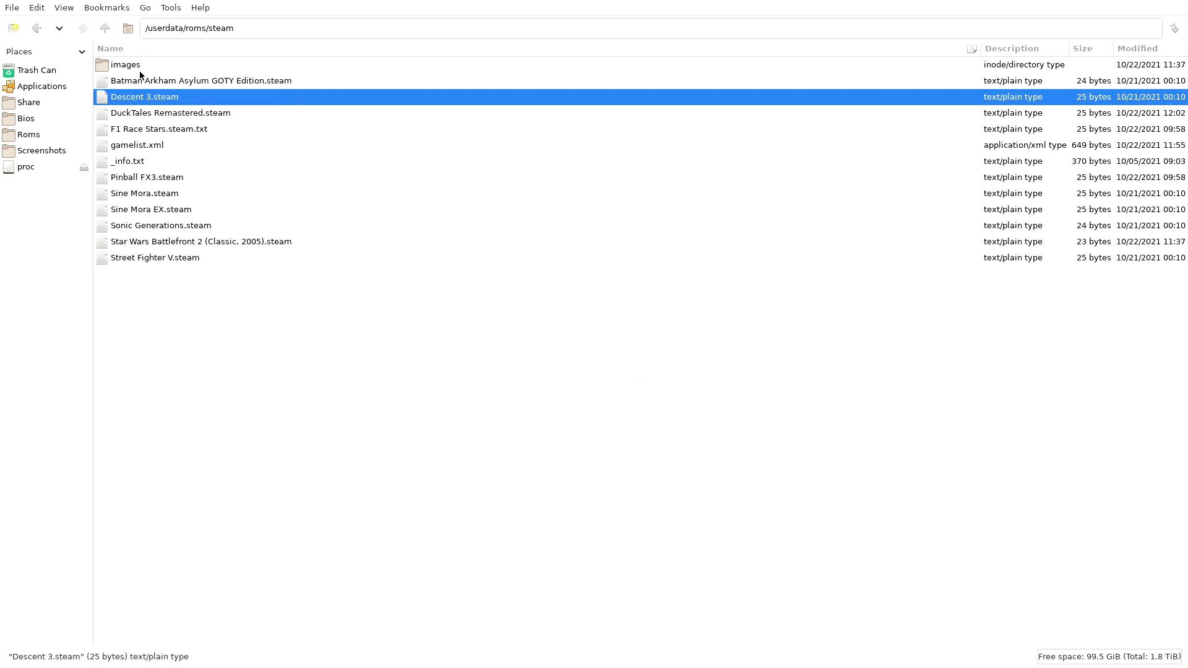
Step: Trash F1 Race Stars.steam.txt and Sonic Generations.steam, then close the file manager
{"action": "left_click", "coordinate": [180, 132]}
{"action": "right_click", "coordinate": [178, 131]}
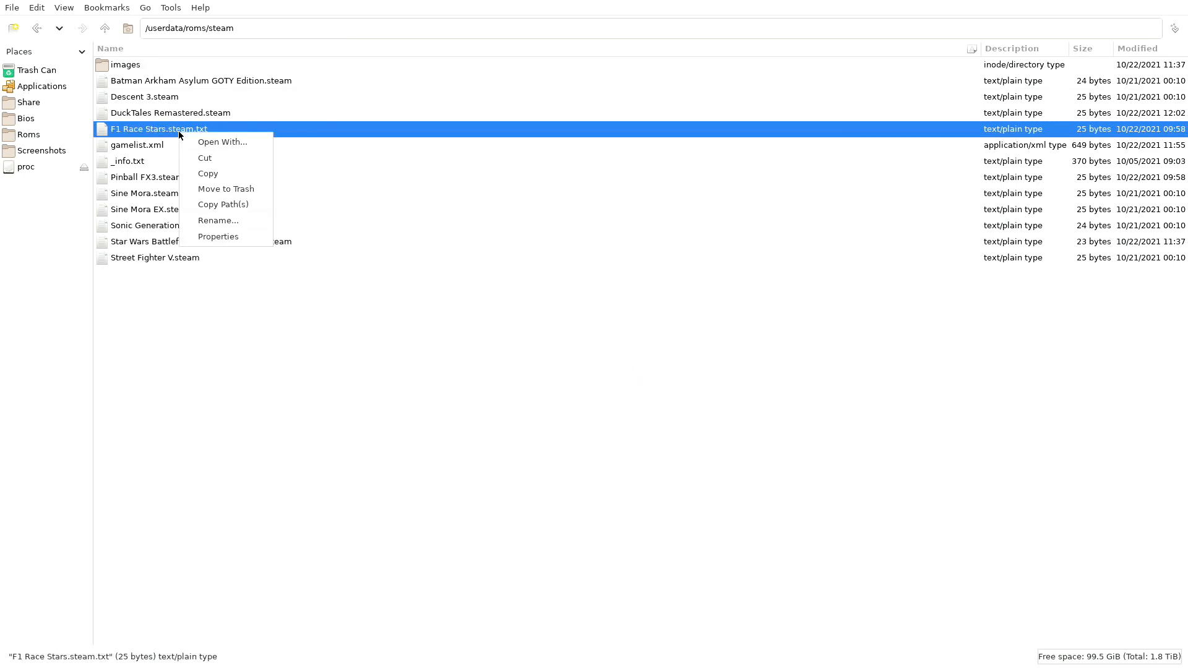
{"action": "left_click", "coordinate": [245, 188]}
{"action": "left_click", "coordinate": [657, 357]}
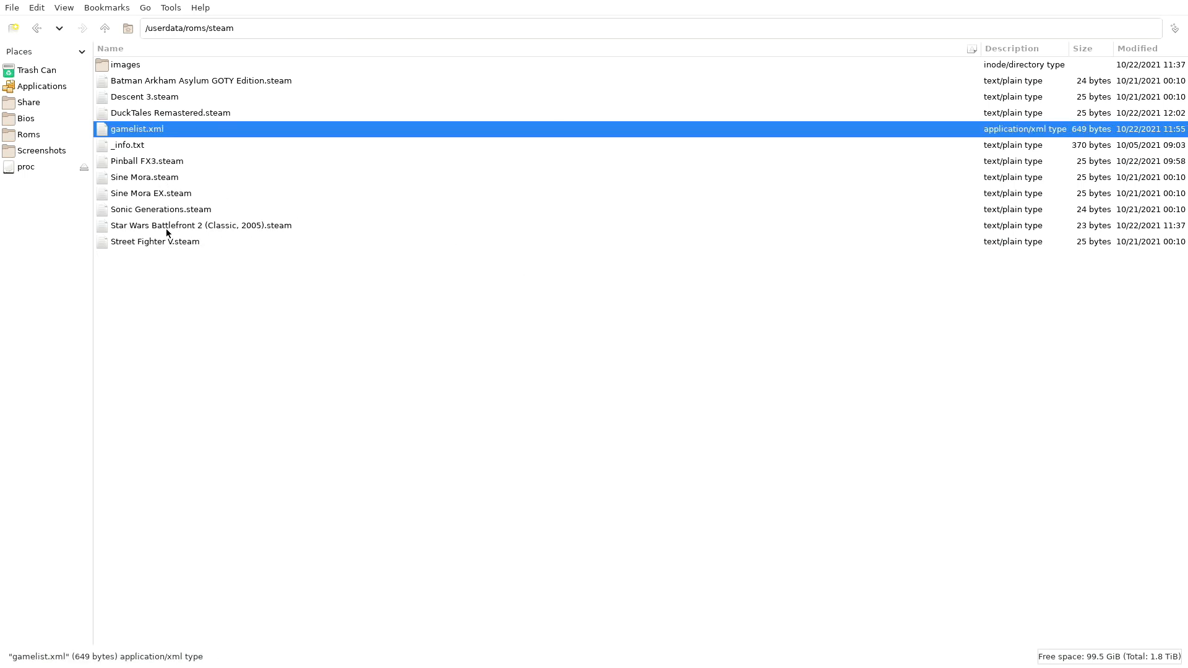
{"action": "right_click", "coordinate": [156, 211]}
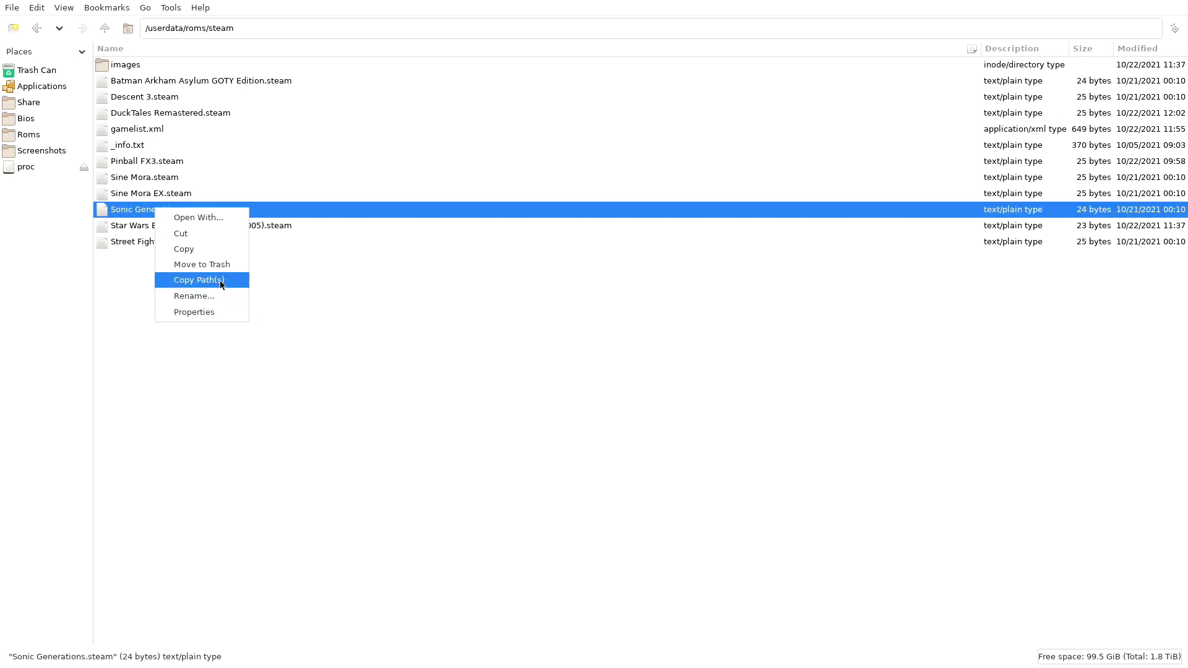
{"action": "left_click", "coordinate": [231, 264]}
{"action": "left_click", "coordinate": [662, 359]}
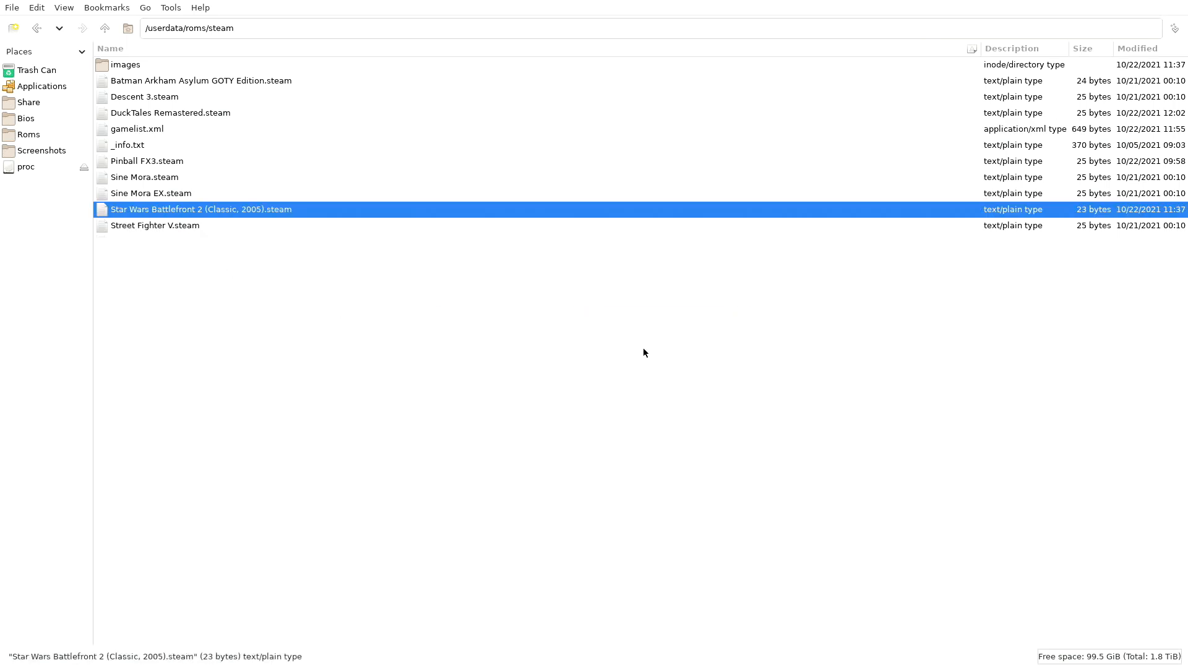
{"action": "left_click", "coordinate": [12, 8]}
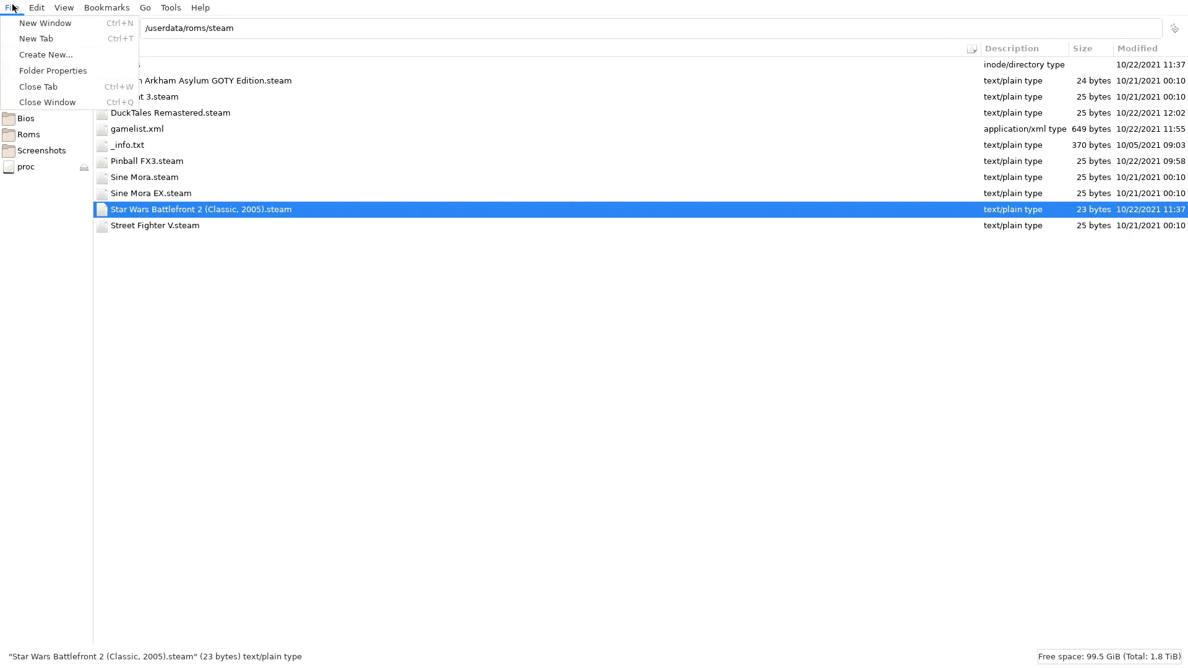
{"action": "left_click", "coordinate": [50, 103]}
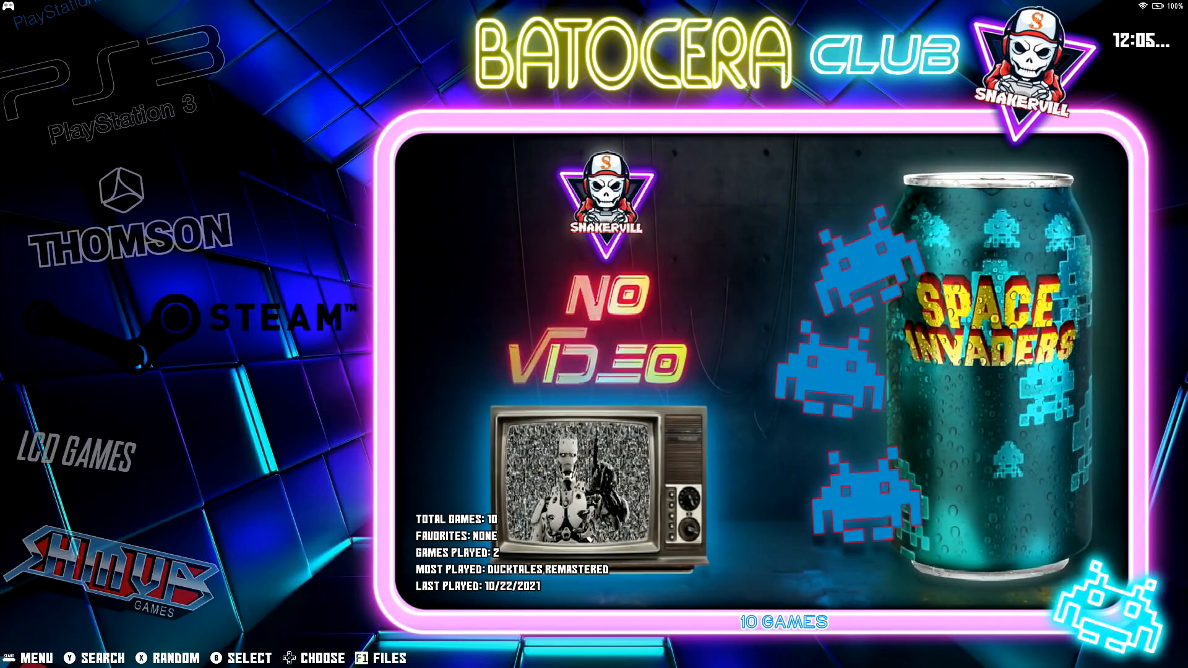
Step: Update the game lists and confirm Steam lists 8 games, Batman Arkham Asylum GOT to Street Fighter V
{"action": "key", "text": "Return"}
{"action": "key", "text": "Down"}
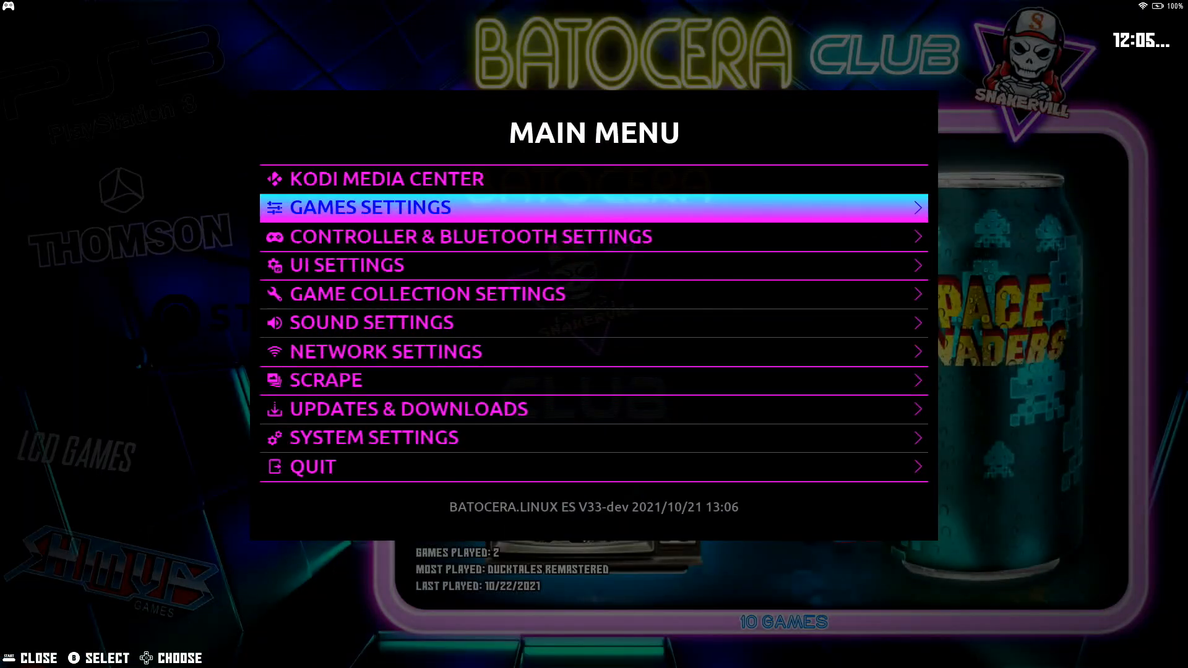
{"action": "key", "text": "Return"}
{"action": "key", "text": "Return"}
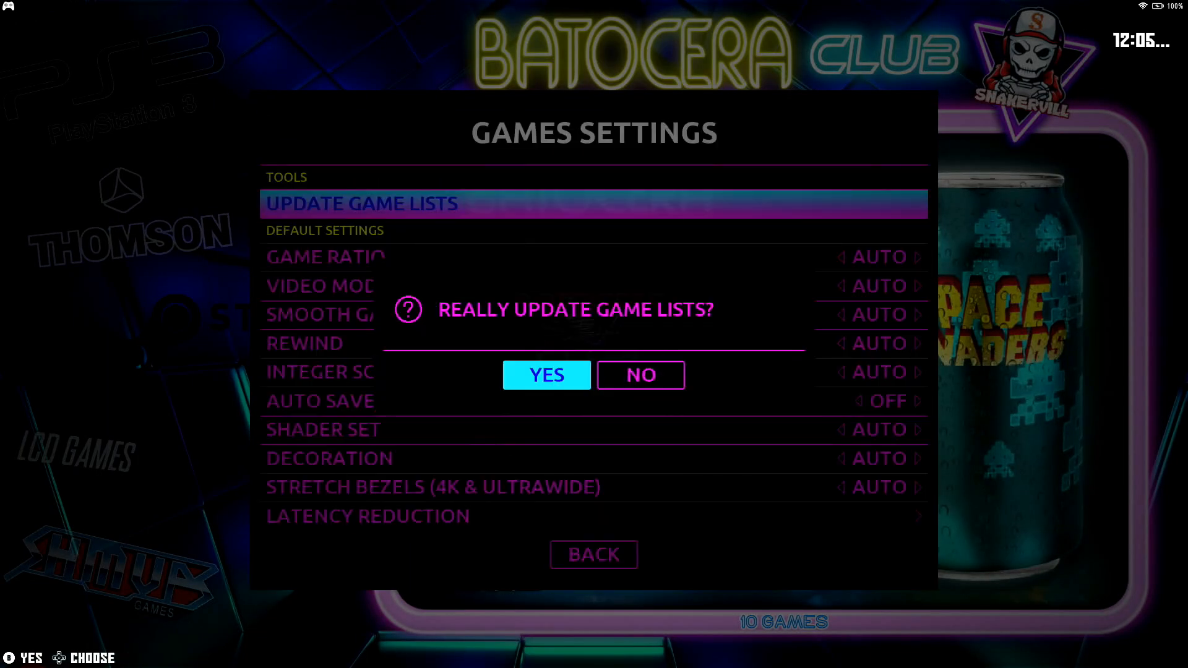
{"action": "key", "text": "Return"}
{"action": "key", "text": "Return"}
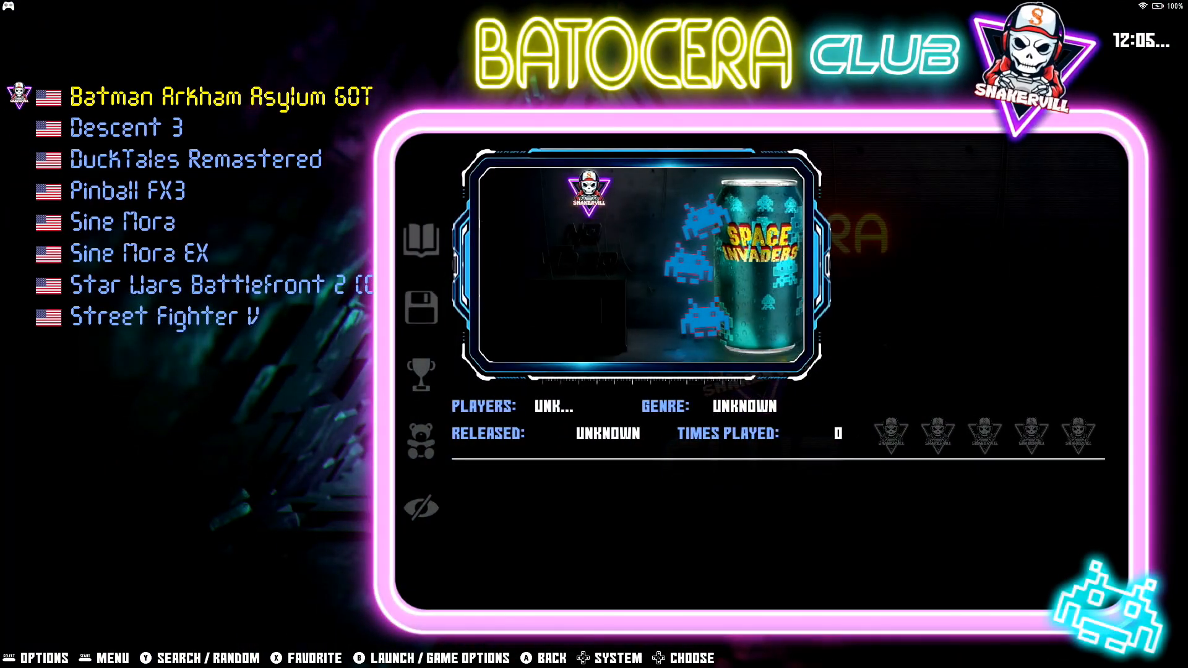
{"action": "key", "text": "Down"}
{"action": "key", "text": "Down"}
{"action": "key", "text": "Down"}
{"action": "key", "text": "Down"}
{"action": "key", "text": "Down"}
{"action": "key", "text": "Down"}
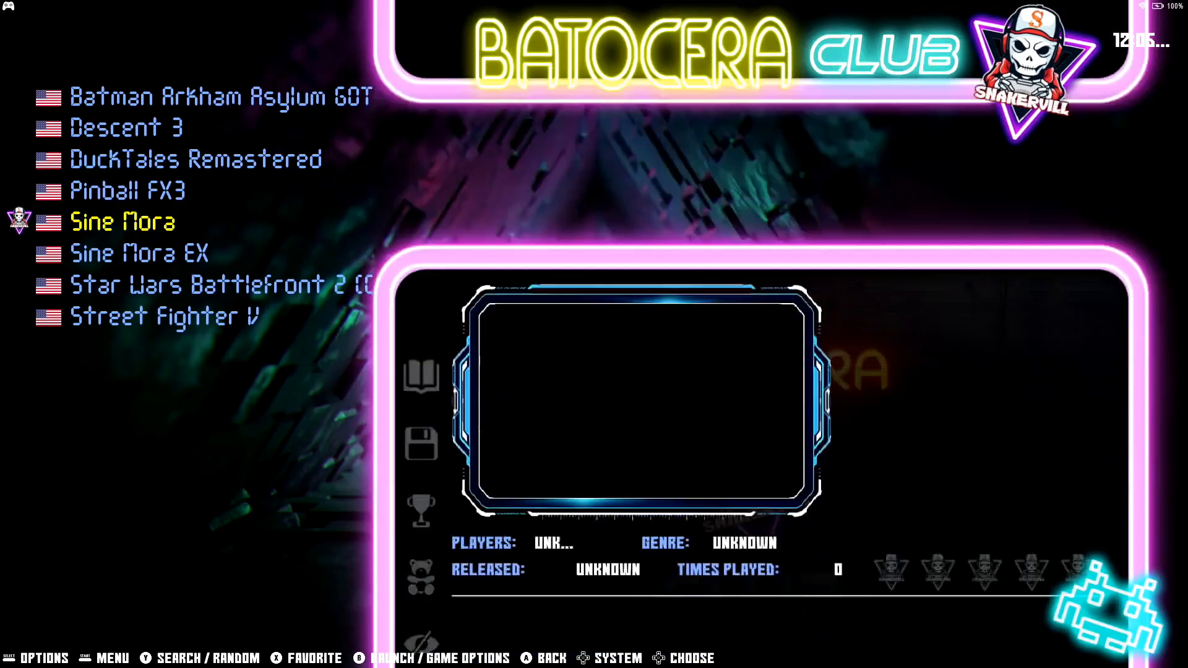
{"action": "key", "text": "Up"}
{"action": "key", "text": "Up"}
{"action": "key", "text": "Up"}
{"action": "key", "text": "Up"}
{"action": "key", "text": "Up"}
{"action": "key", "text": "Up"}
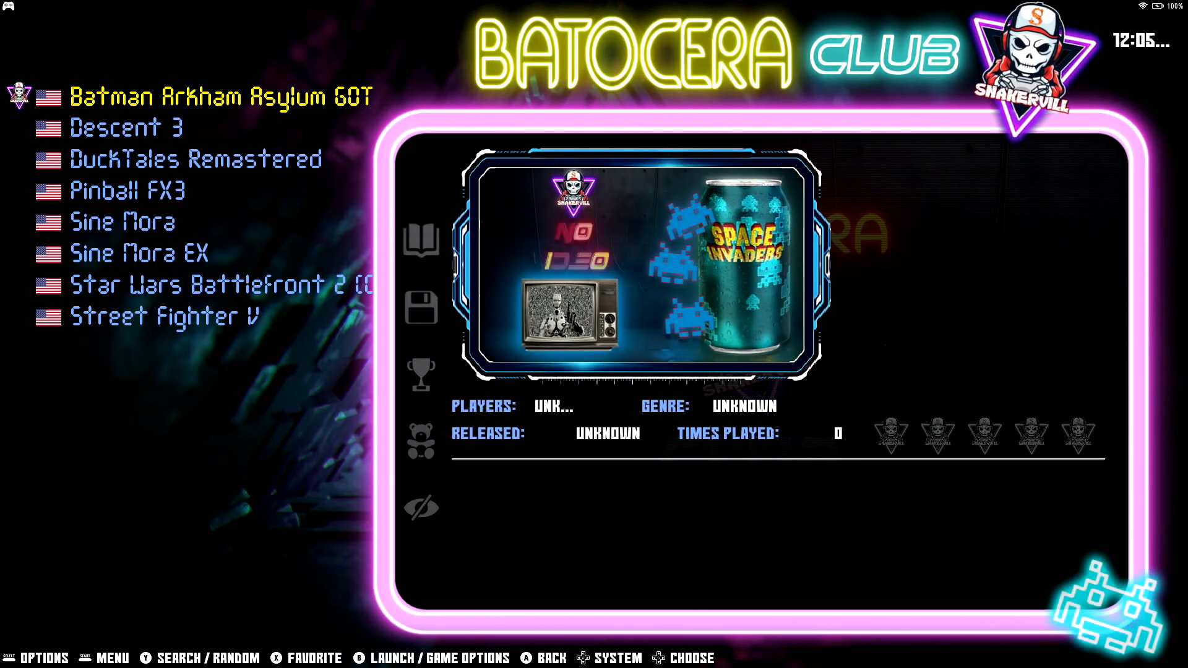
{"action": "key", "text": "Escape"}
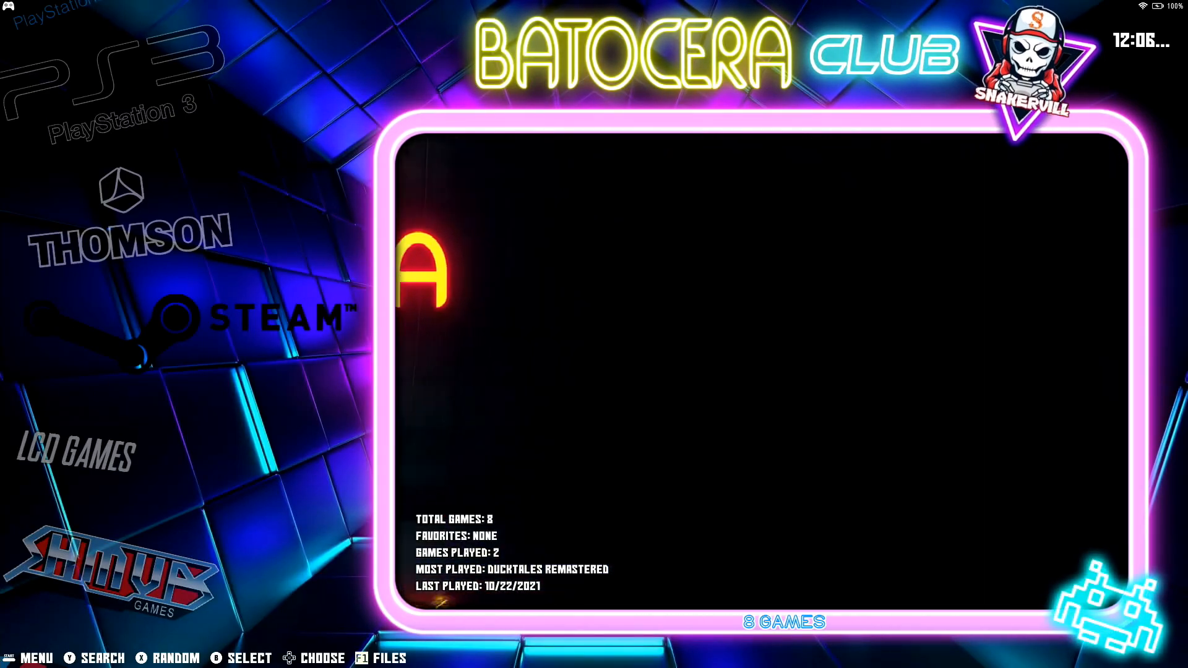